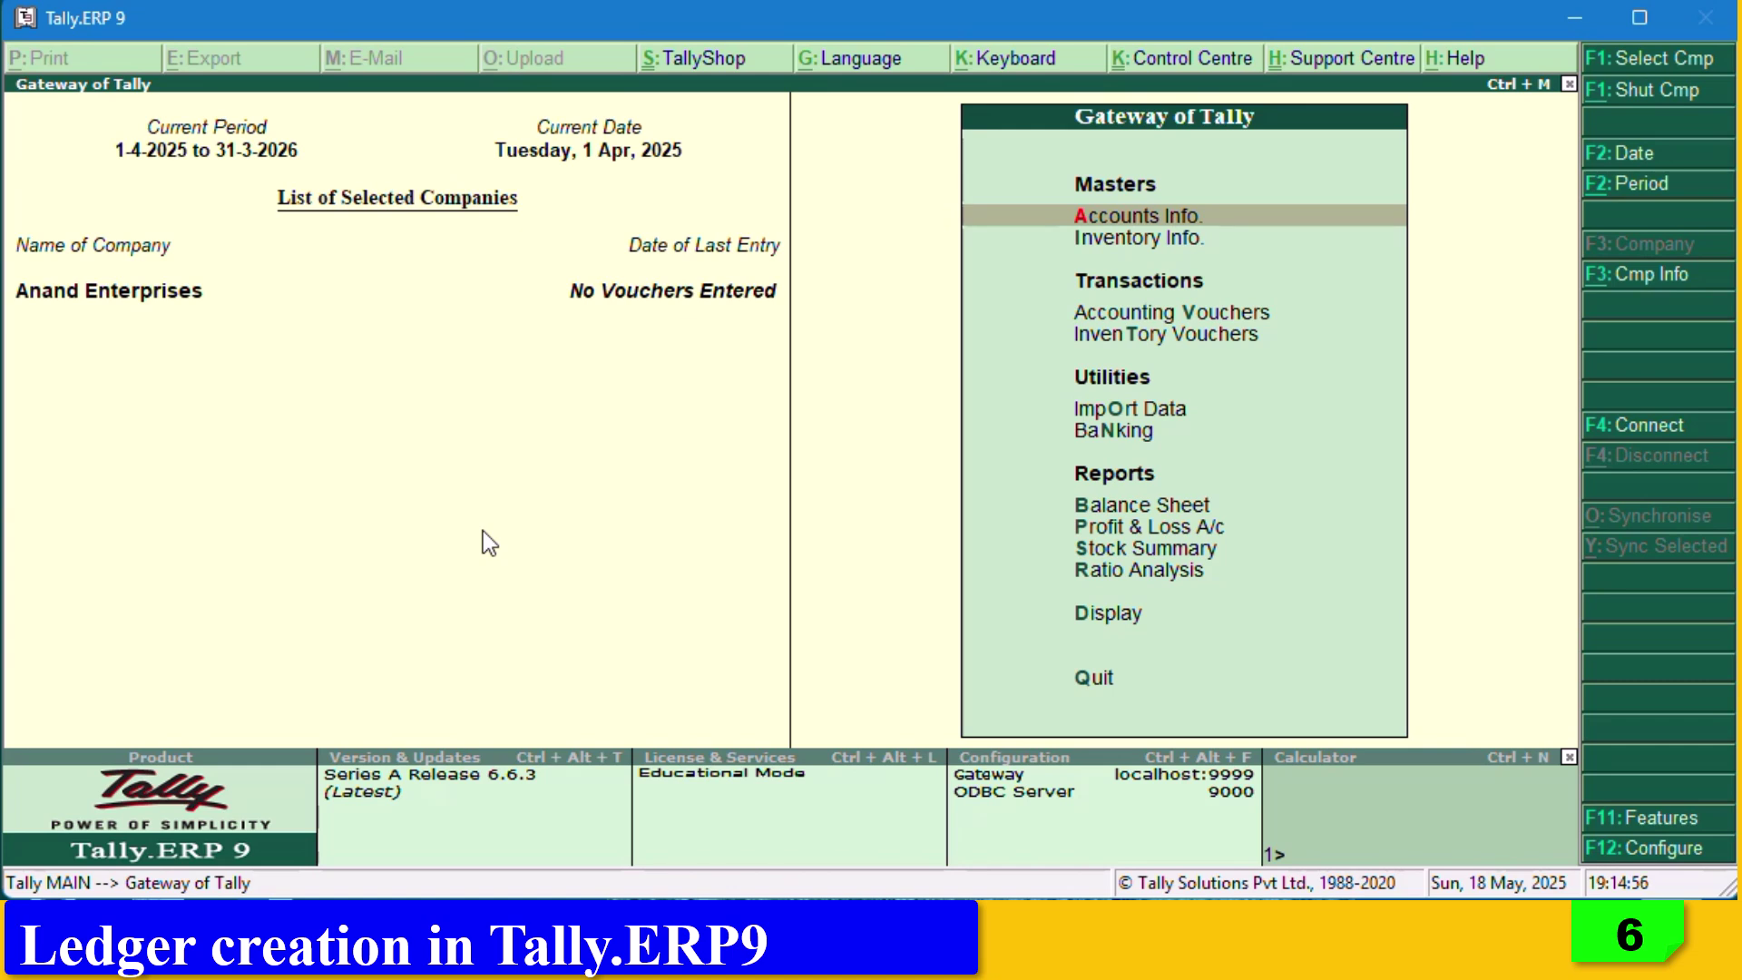
Display the existing Cash ledger of Anand Enterprises to examine its group and details, and return to the ledger options.
left_click(1207, 218)
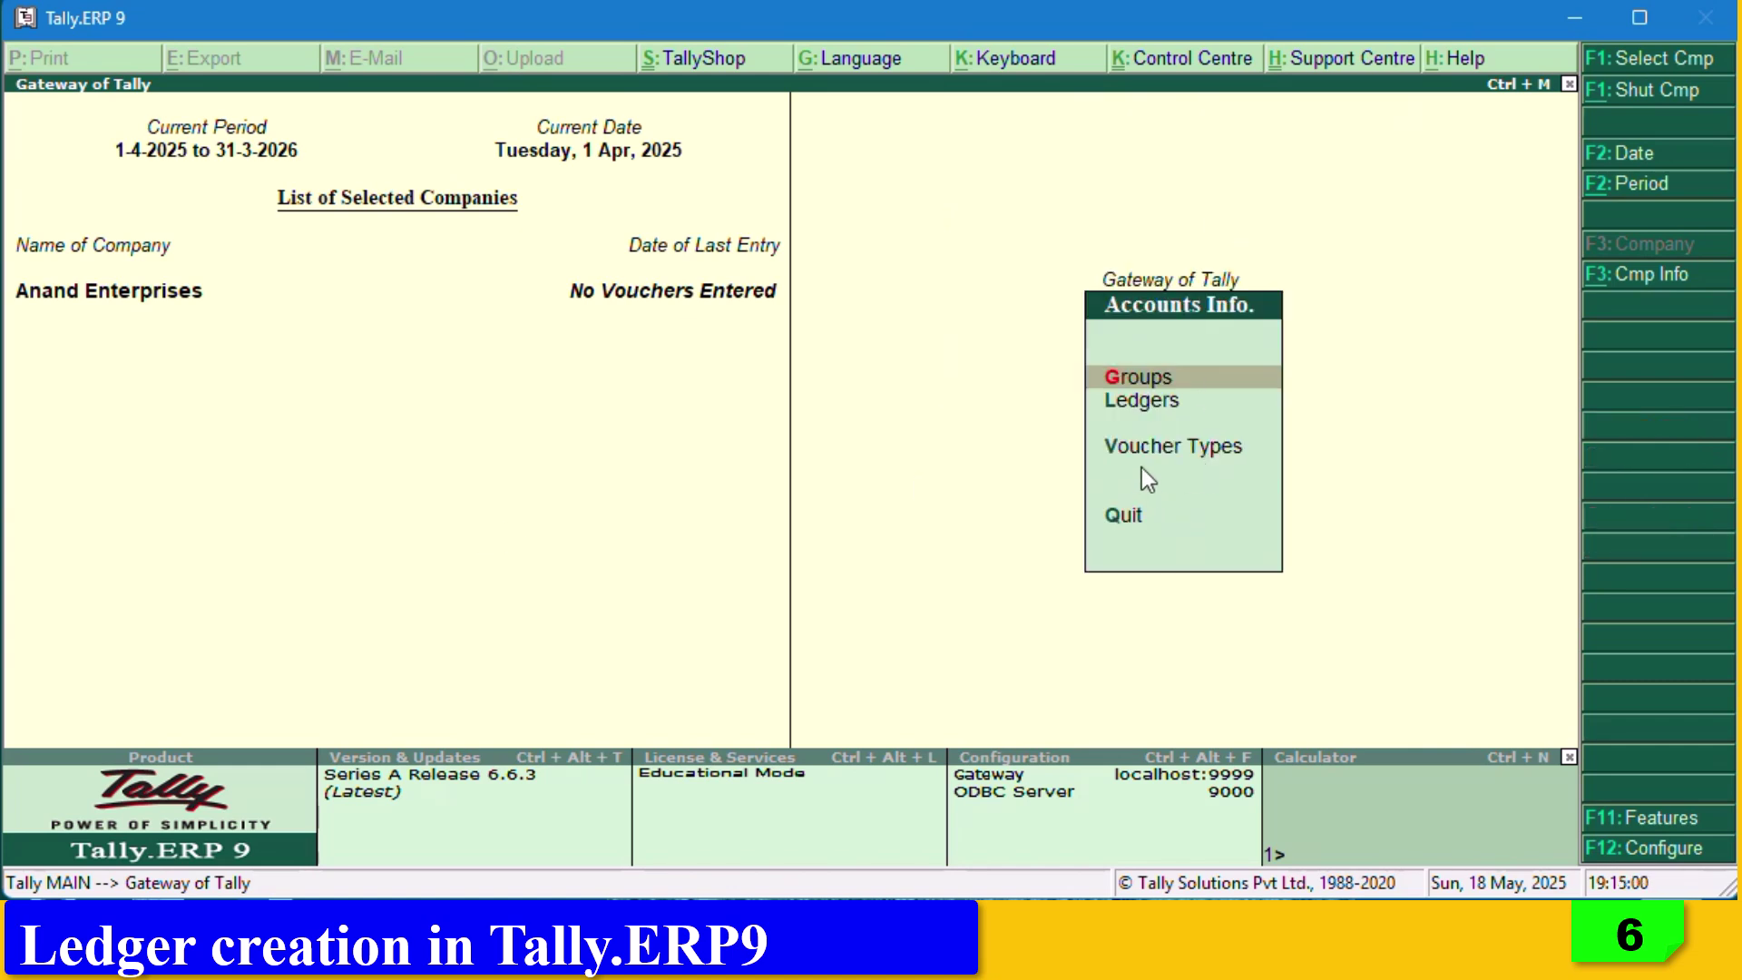
left_click(1161, 406)
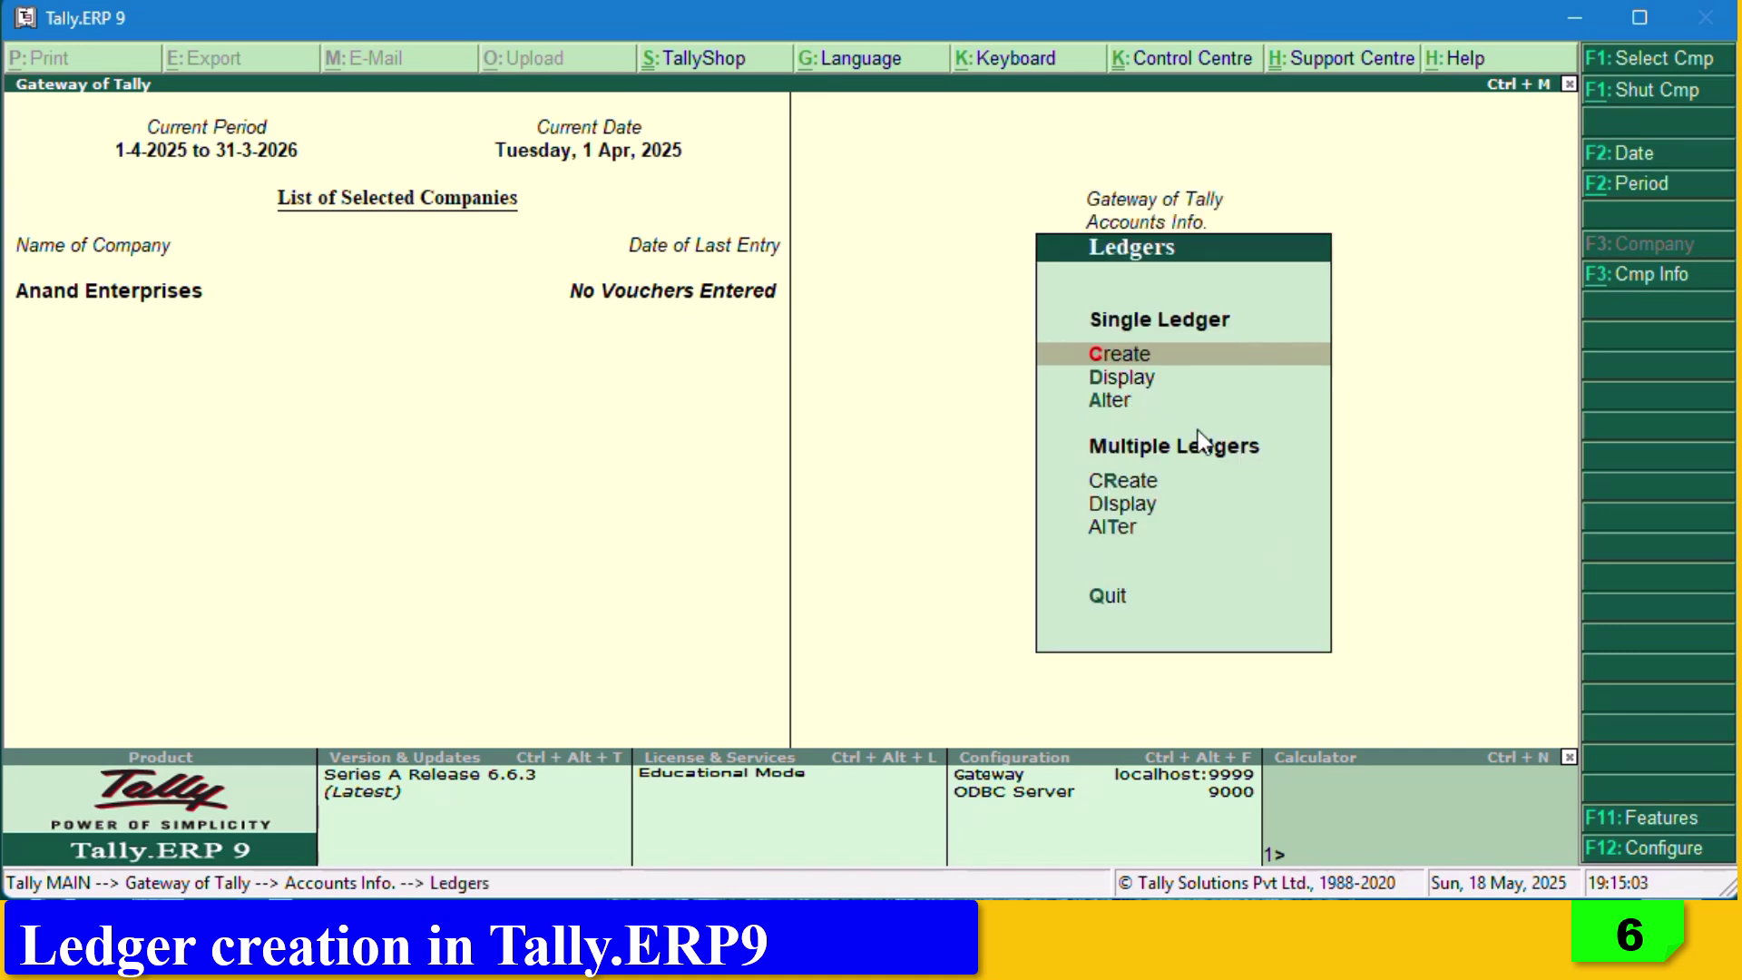
left_click(1142, 379)
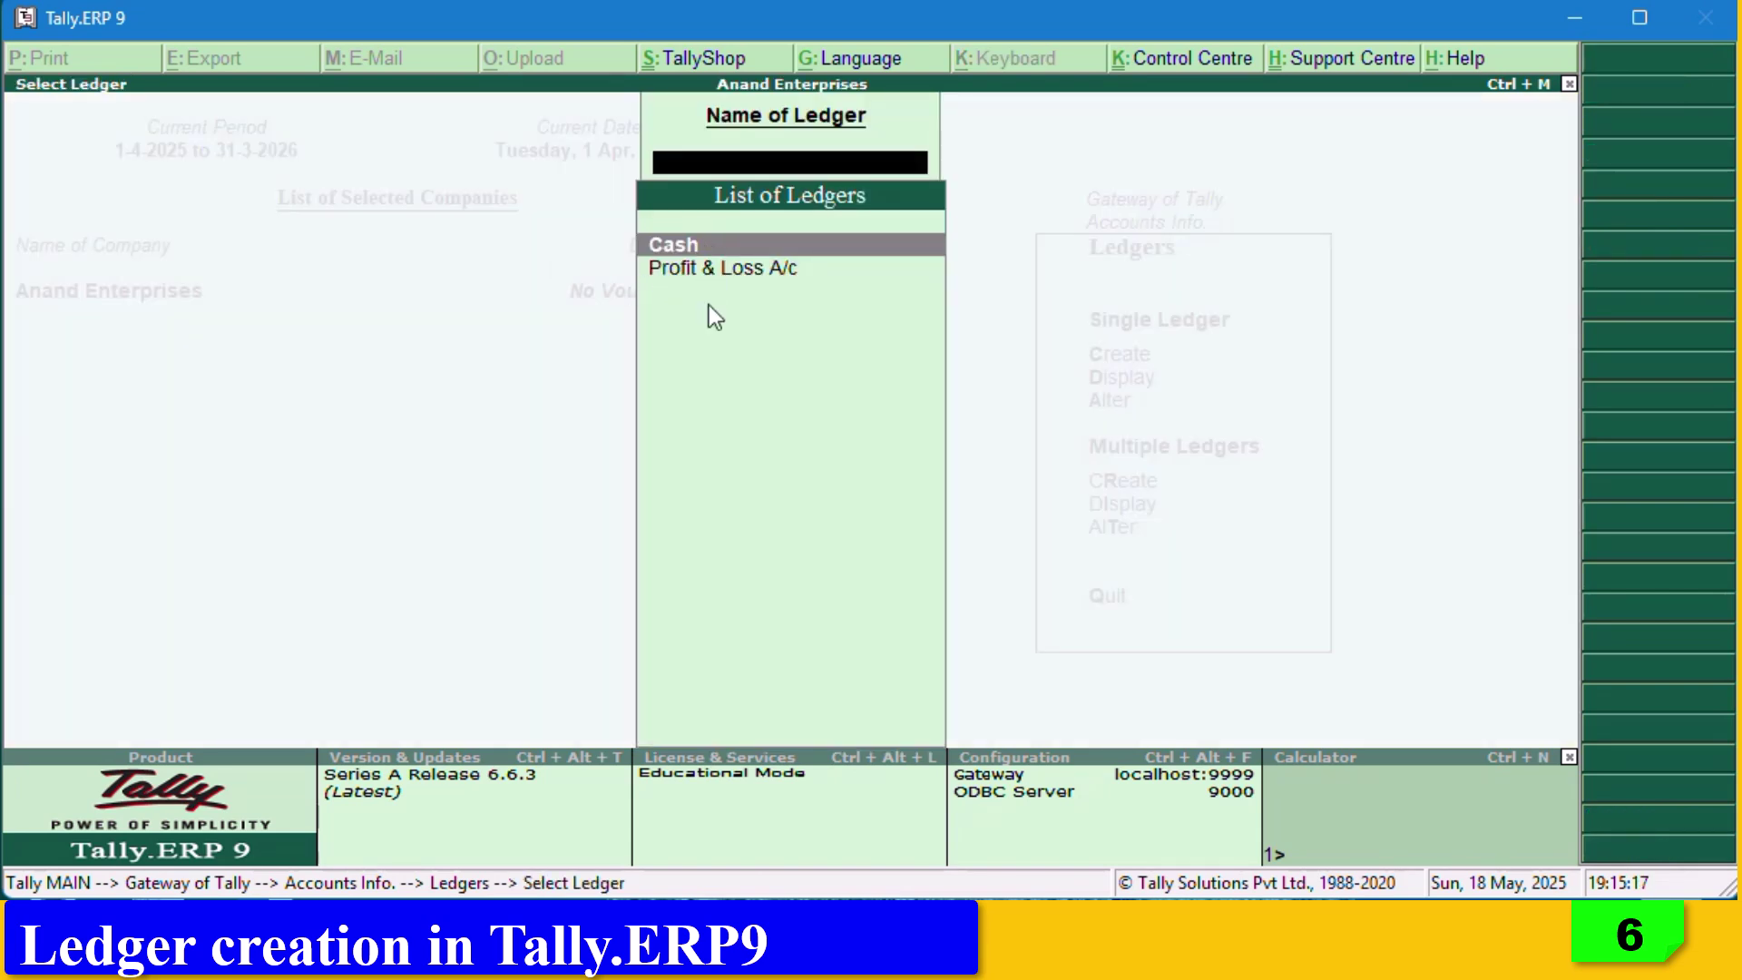
left_click(724, 247)
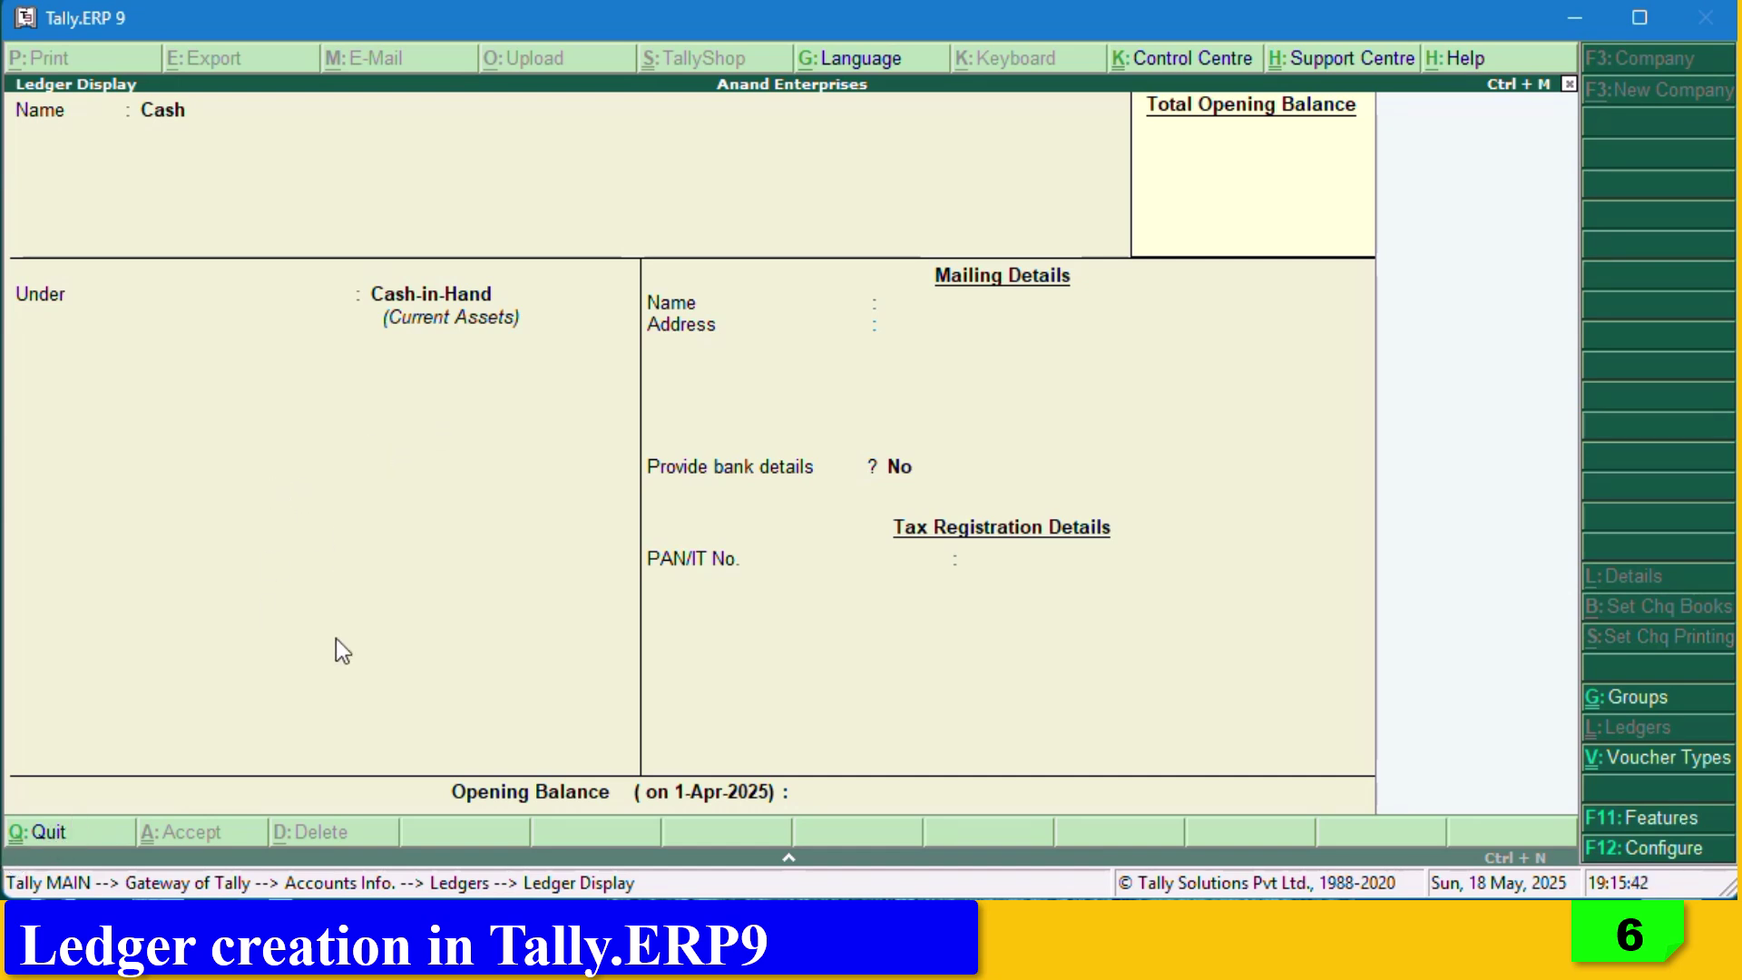
key("Escape")
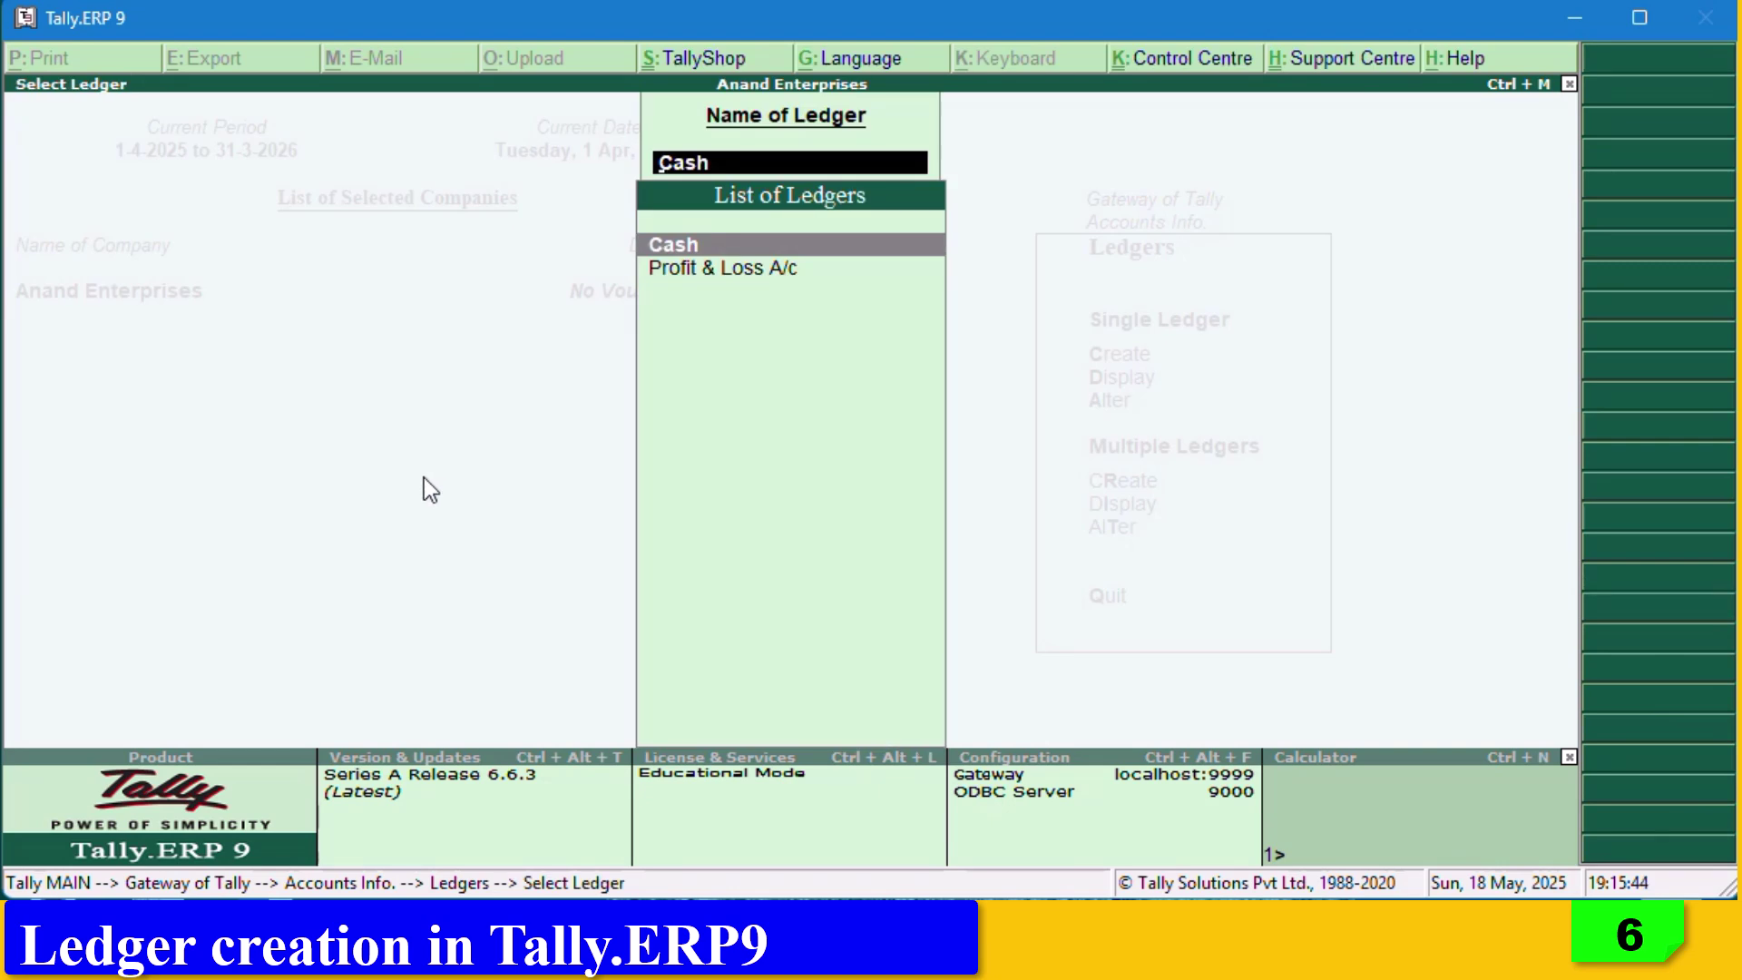
key("BackSpace")
key("Escape")
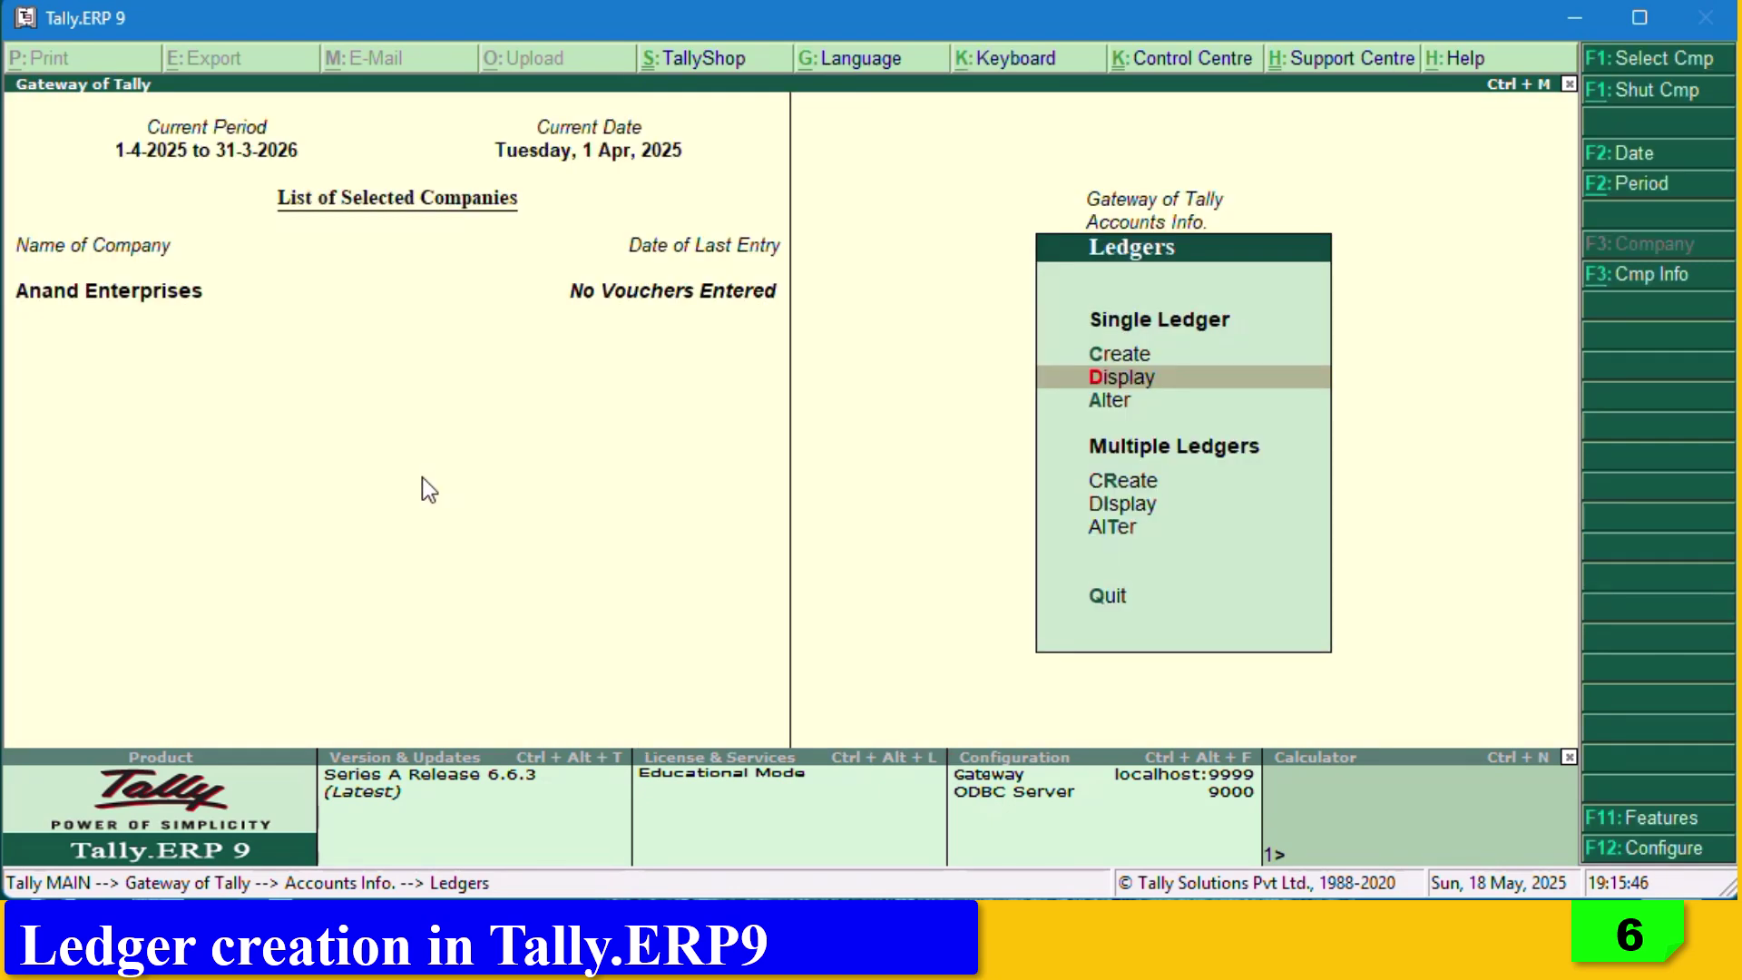
Start a single ledger named Capital without an alias, under Capital Account, with inventory values not affected.
left_click(1152, 352)
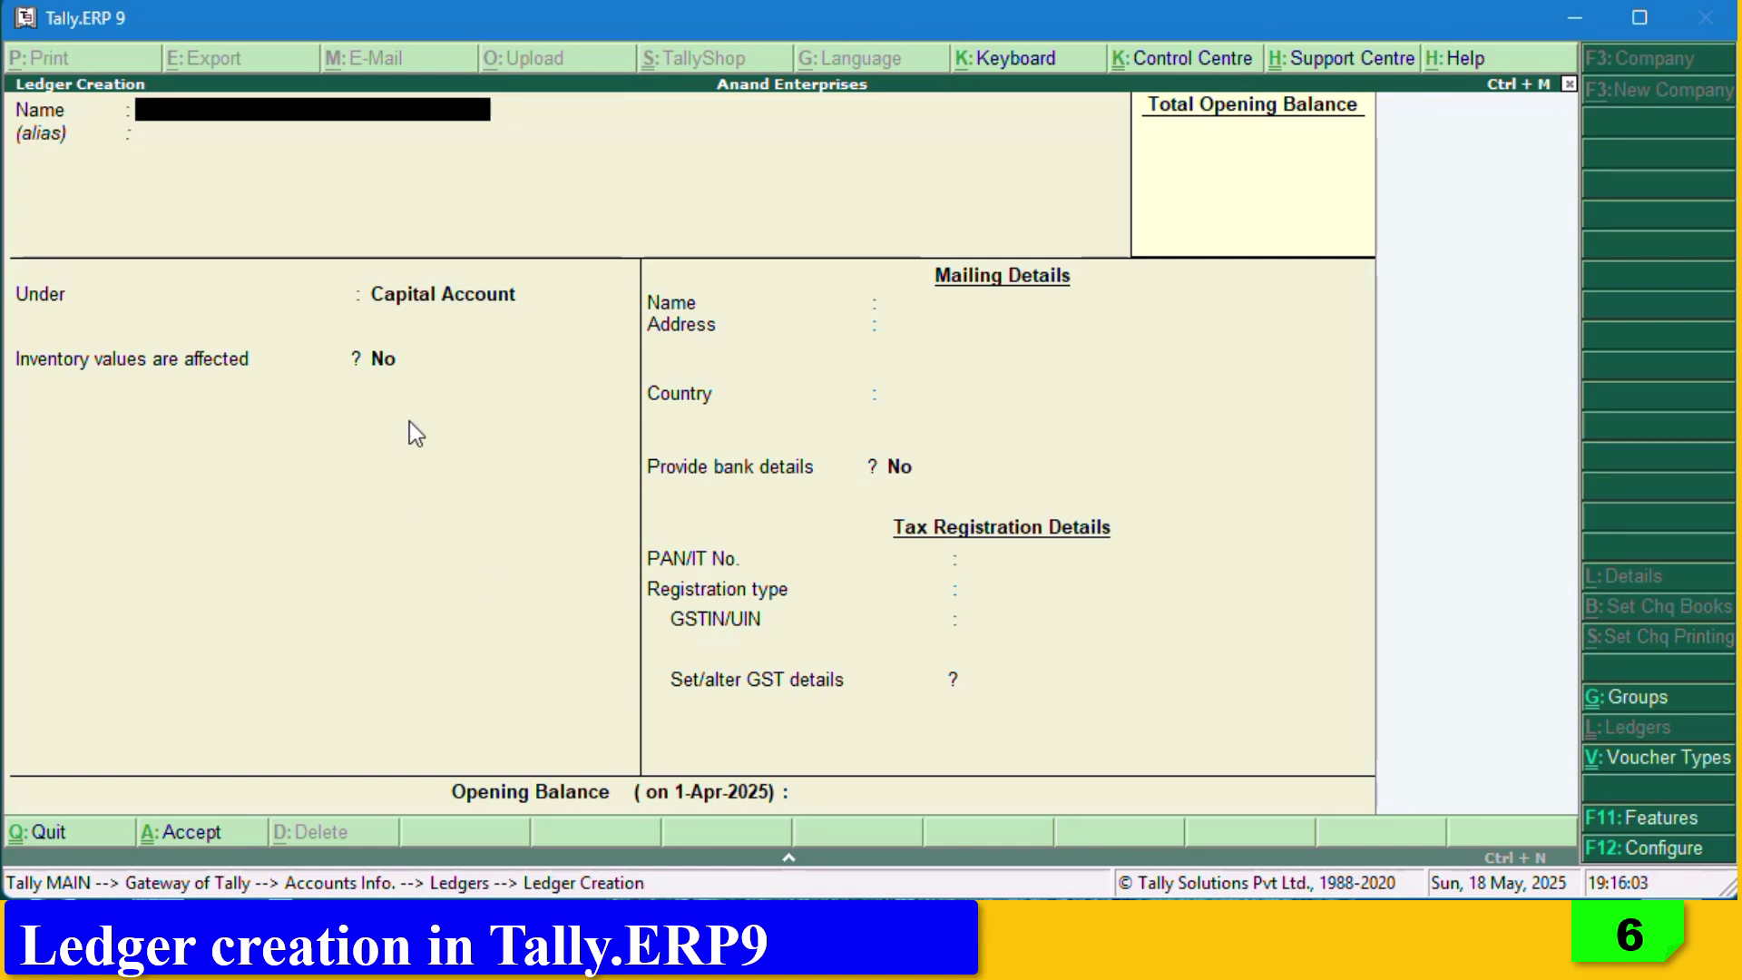
type("Capital")
key("Return")
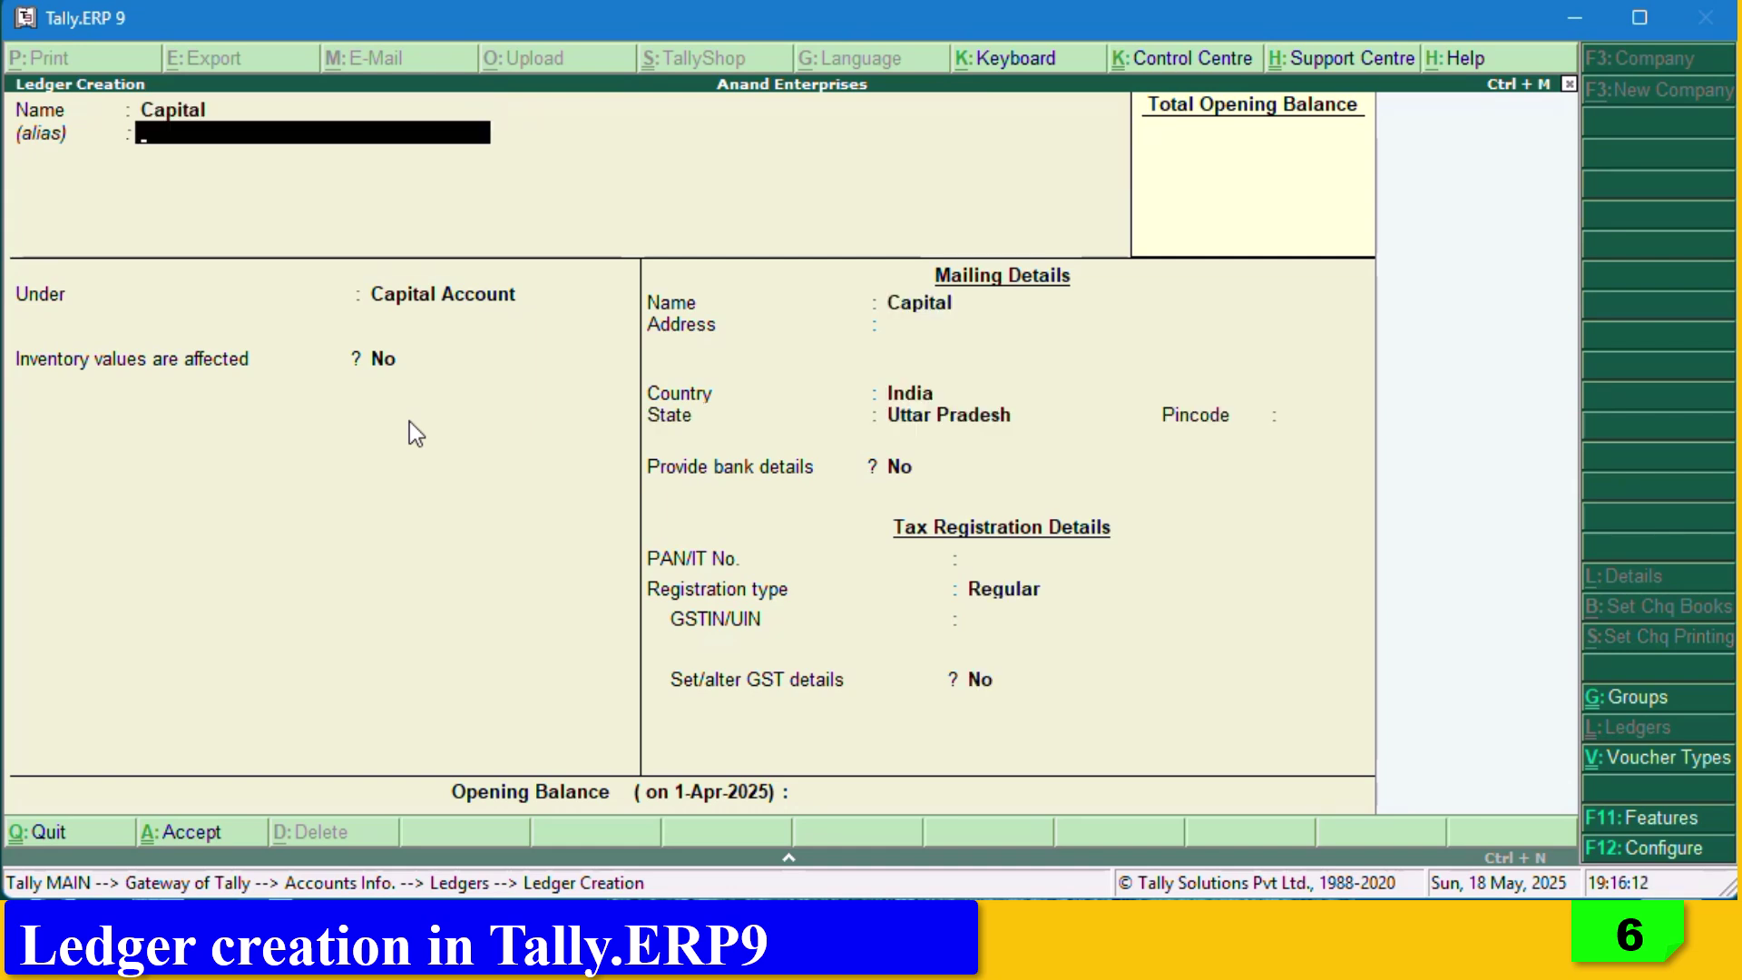
key("Return")
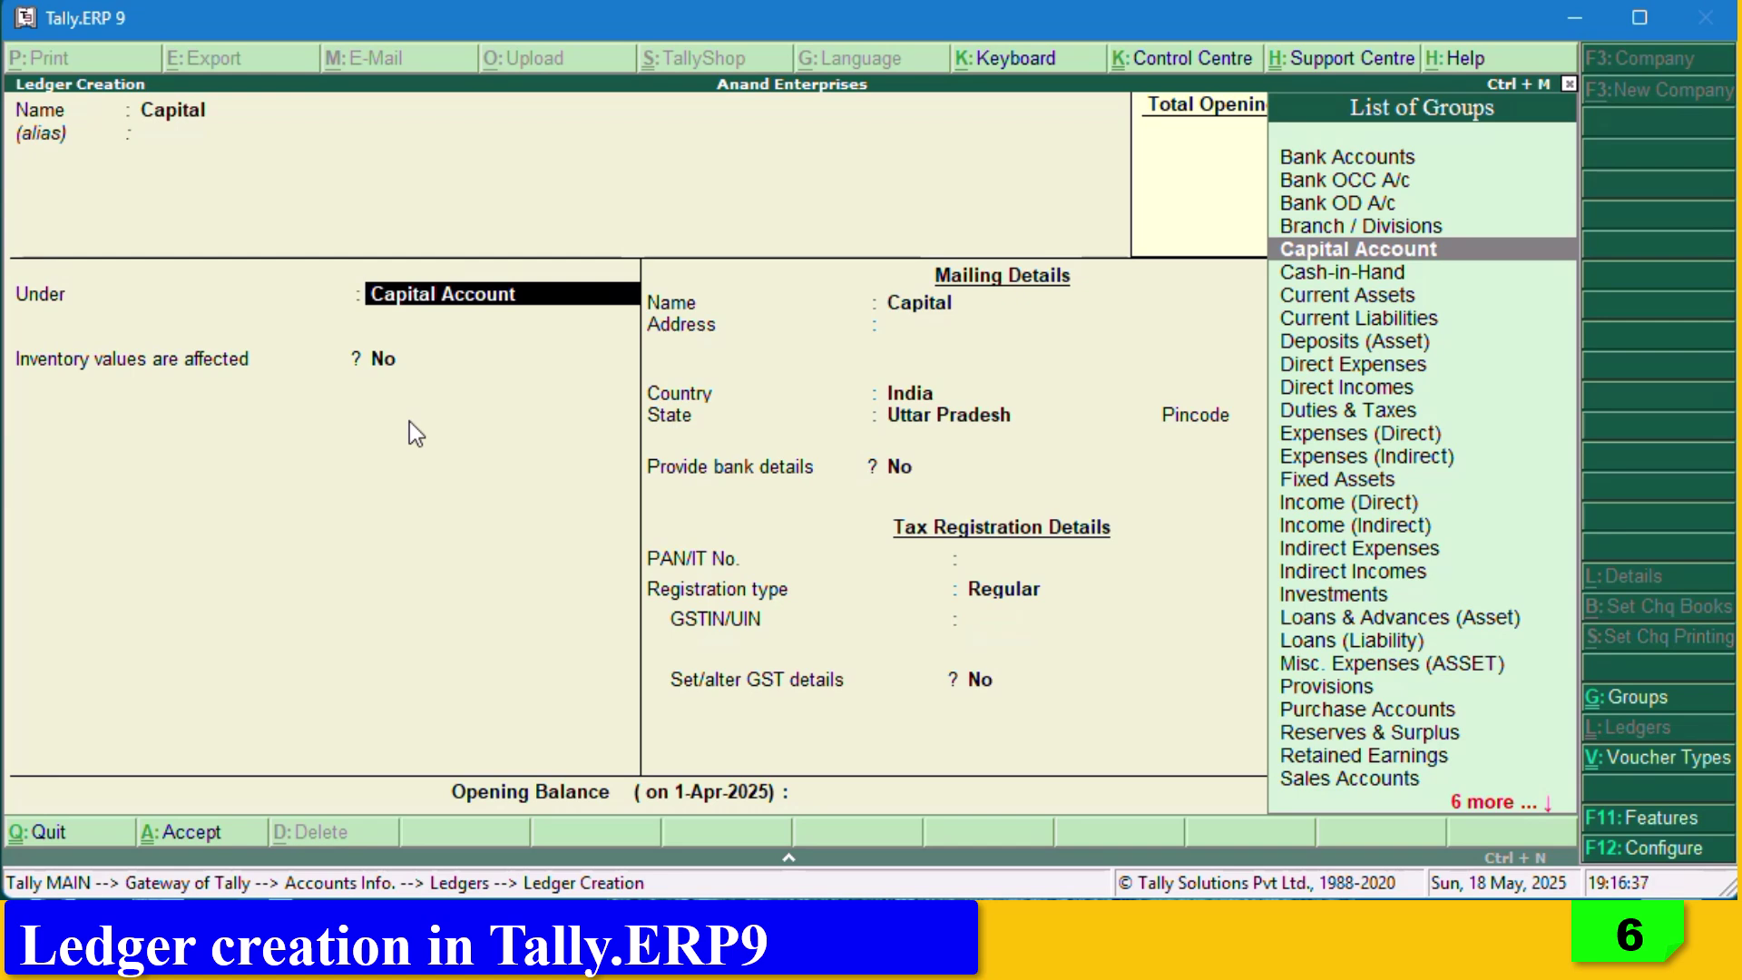
key("Return")
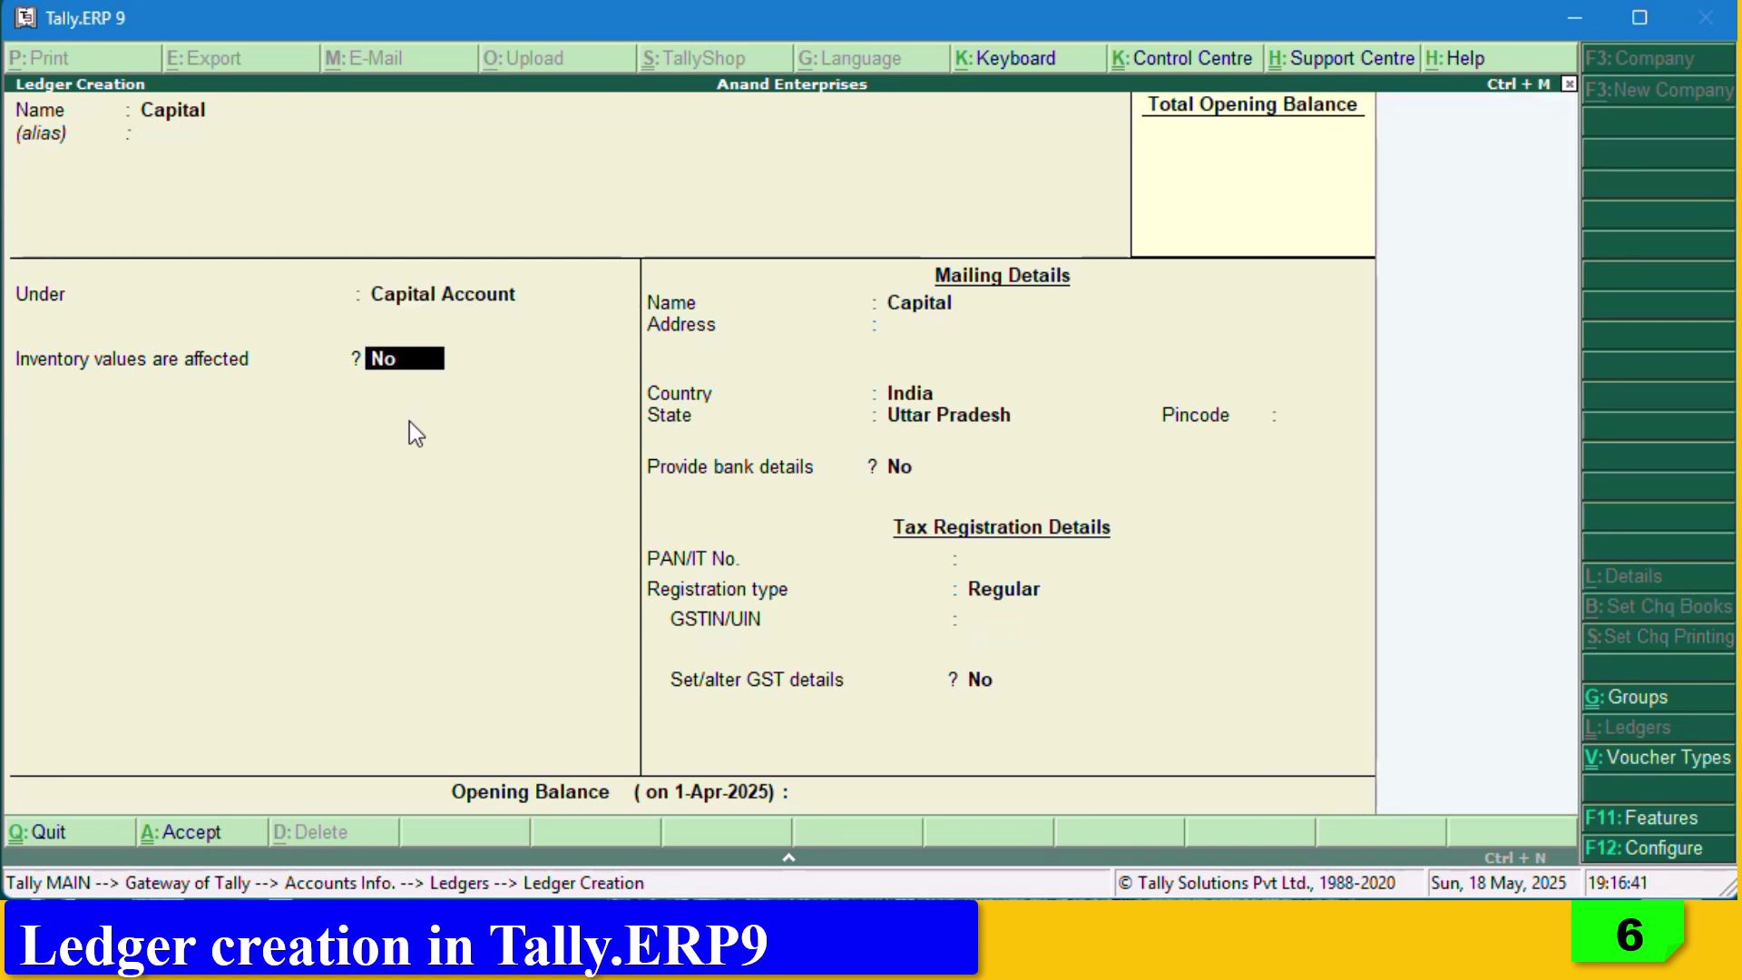
key("Return")
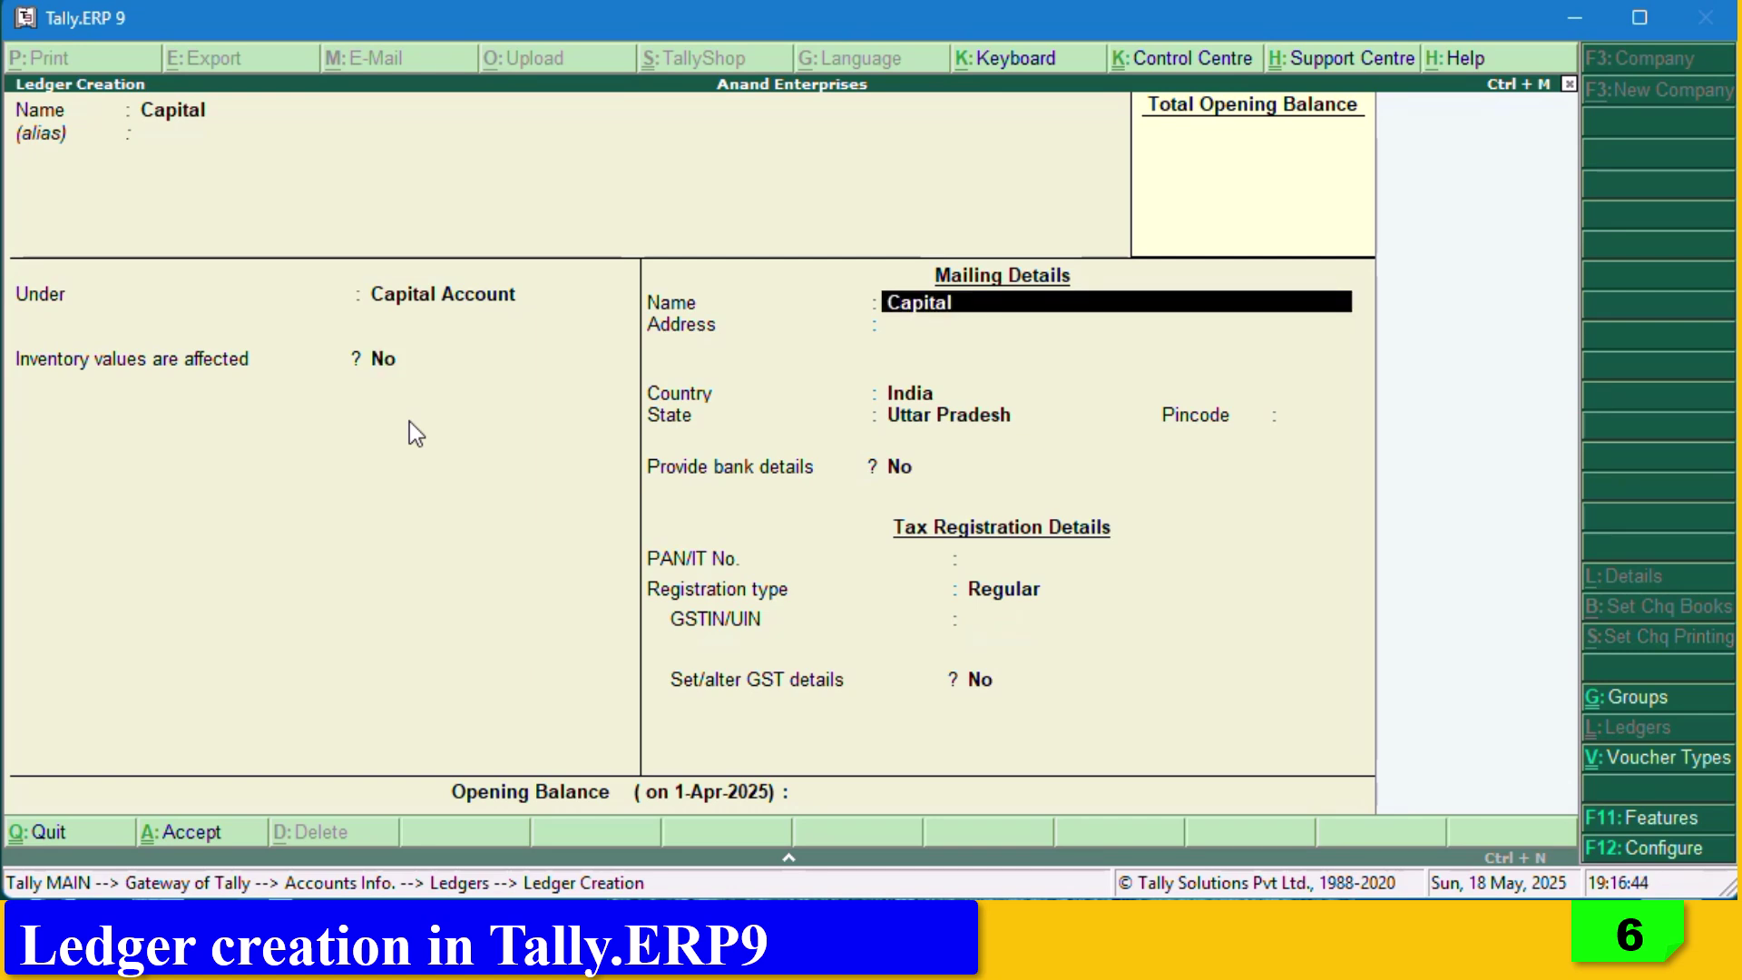
Keep the Capital ledger's mailing name, India and Uttar Pradesh, leaving the address and pincode blank.
key("Return")
key("Return")
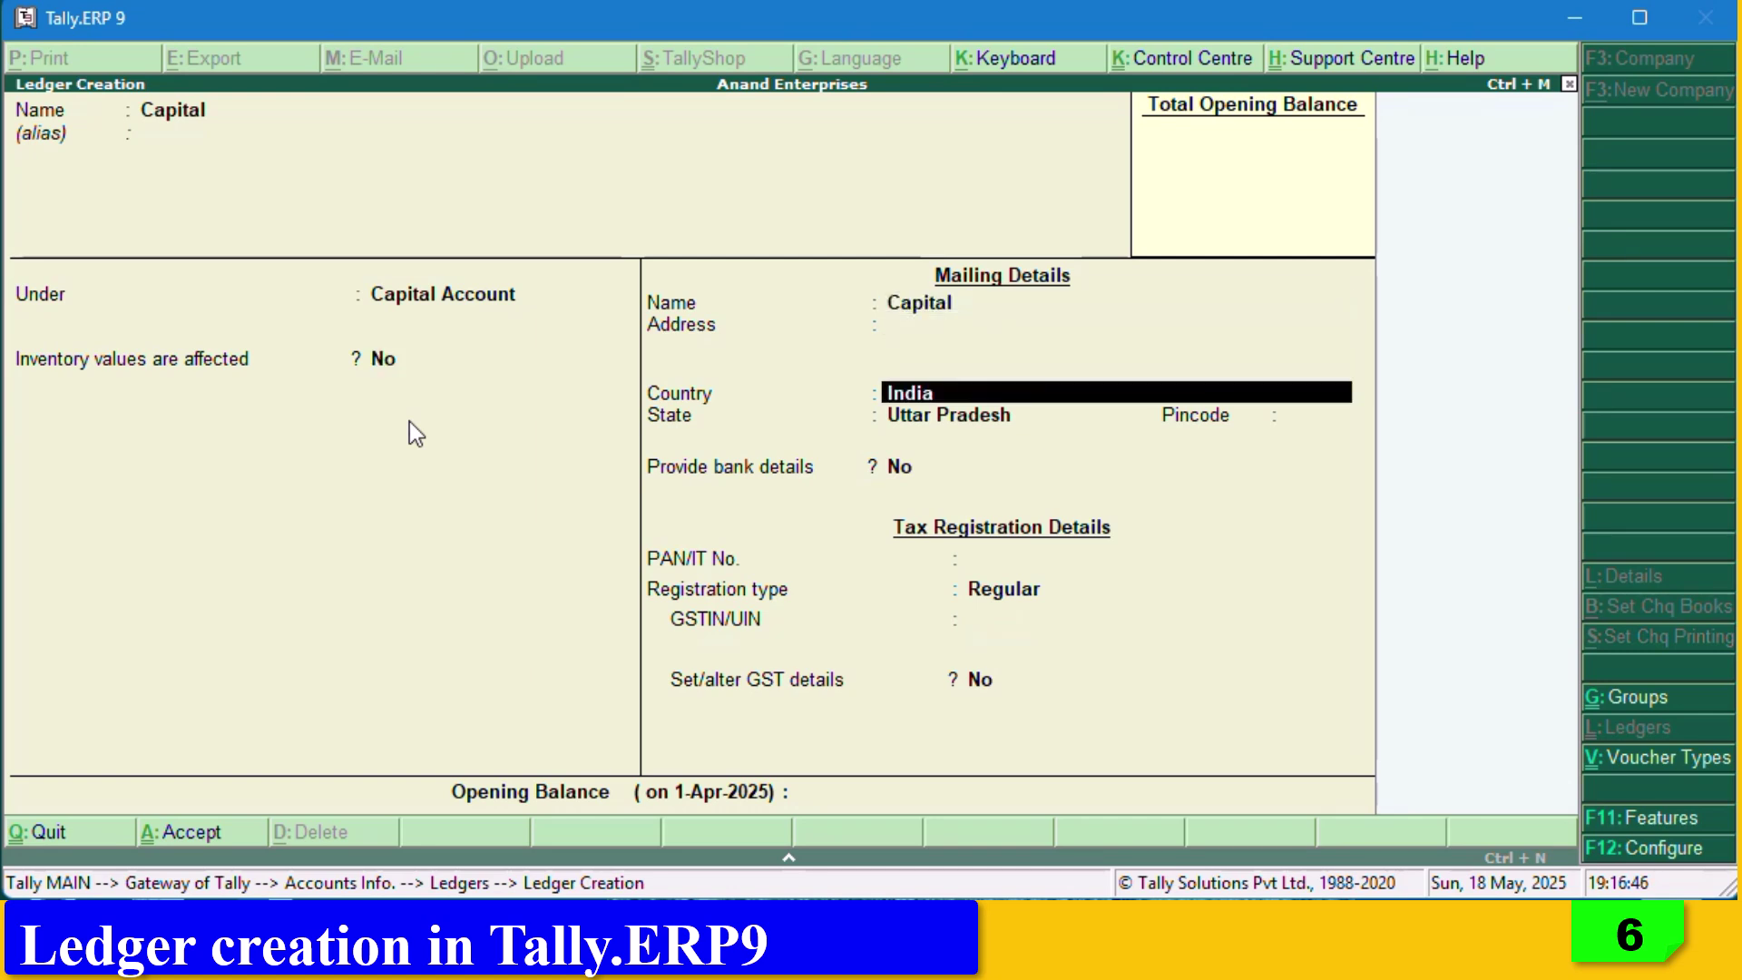
key("Return")
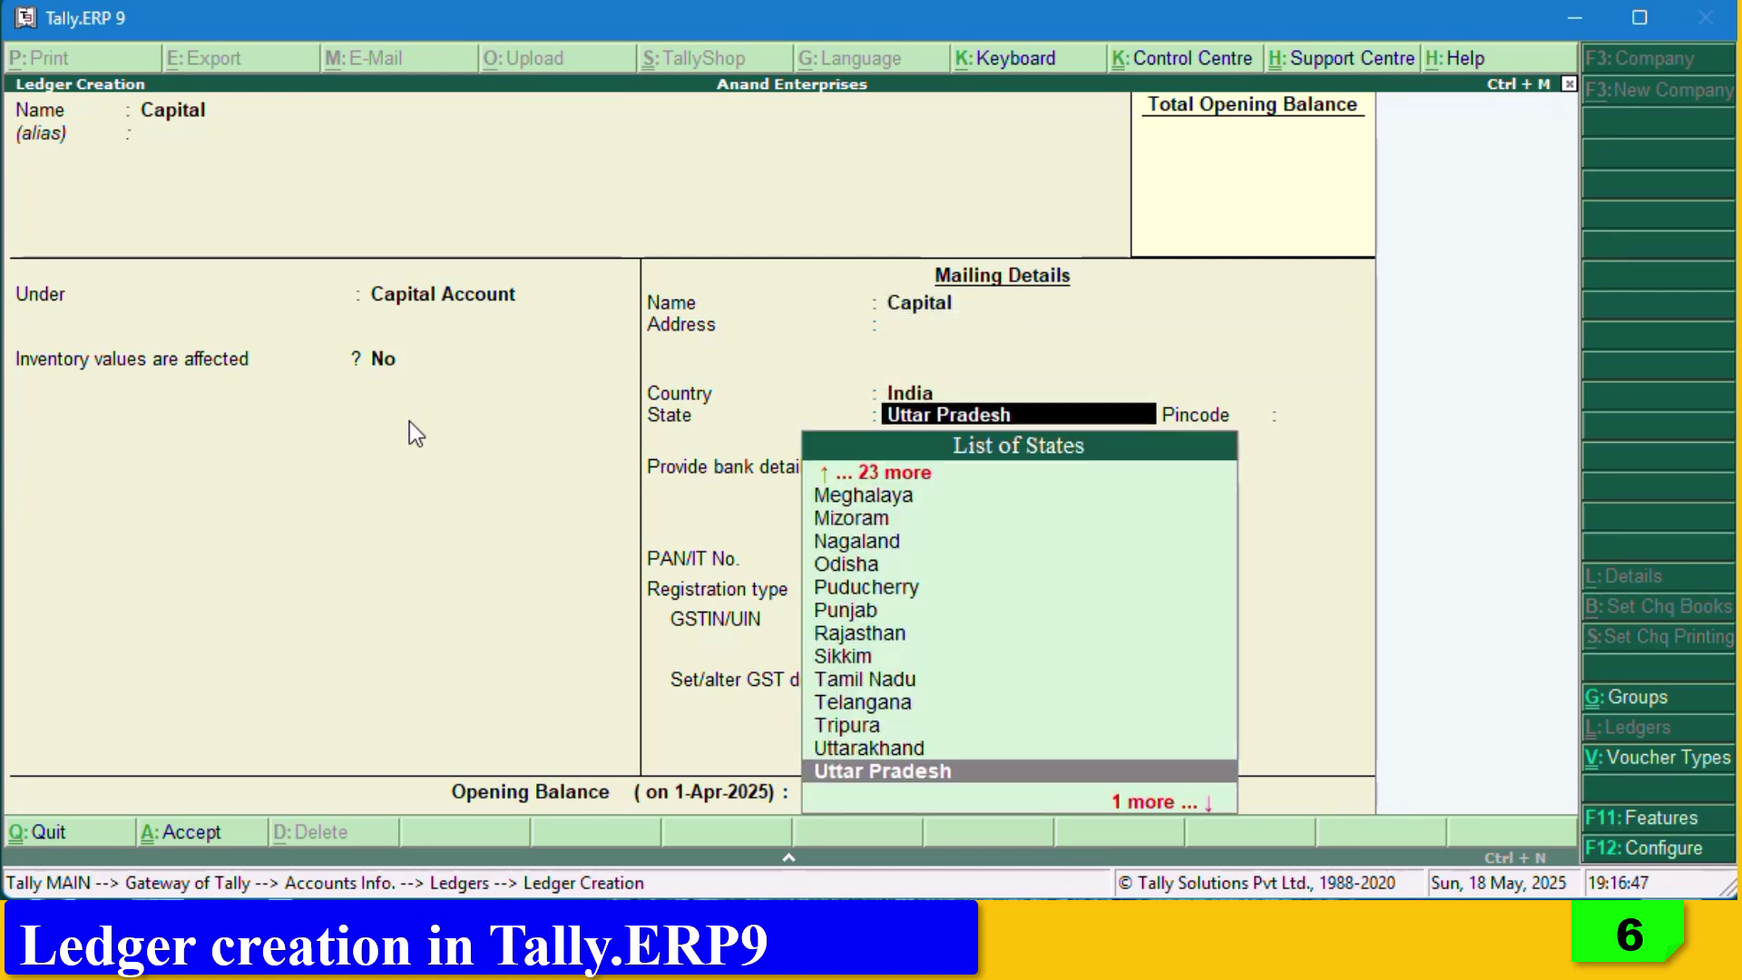
key("Return")
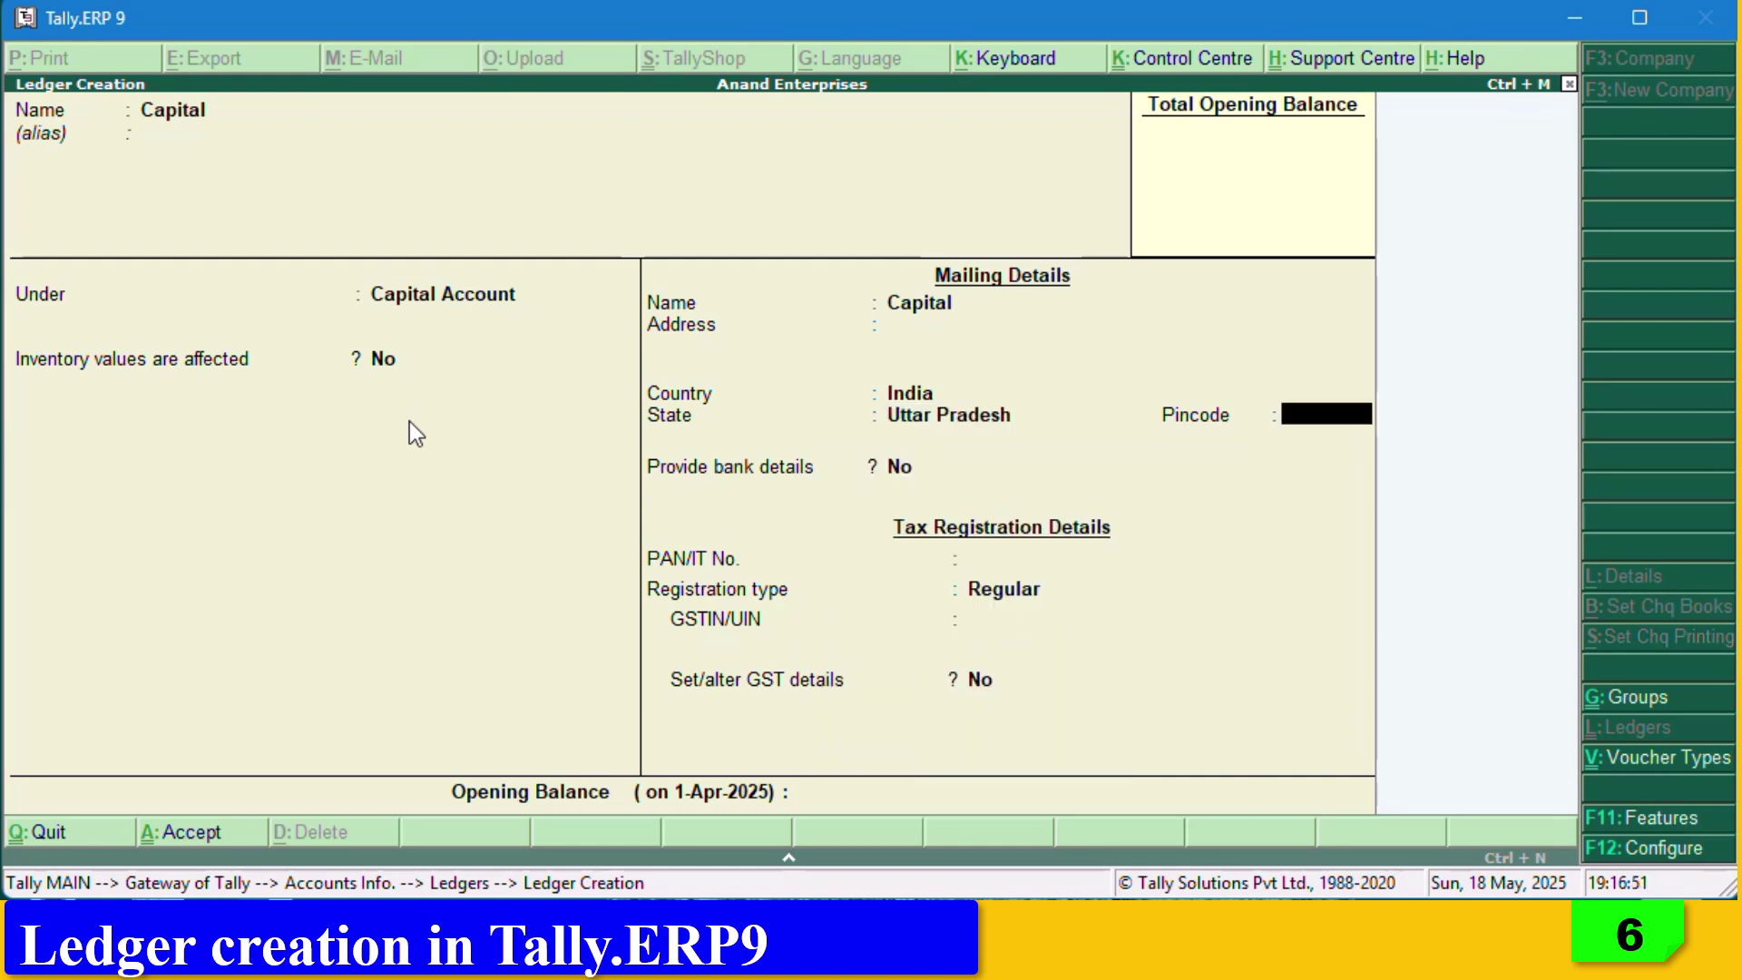
key("Return")
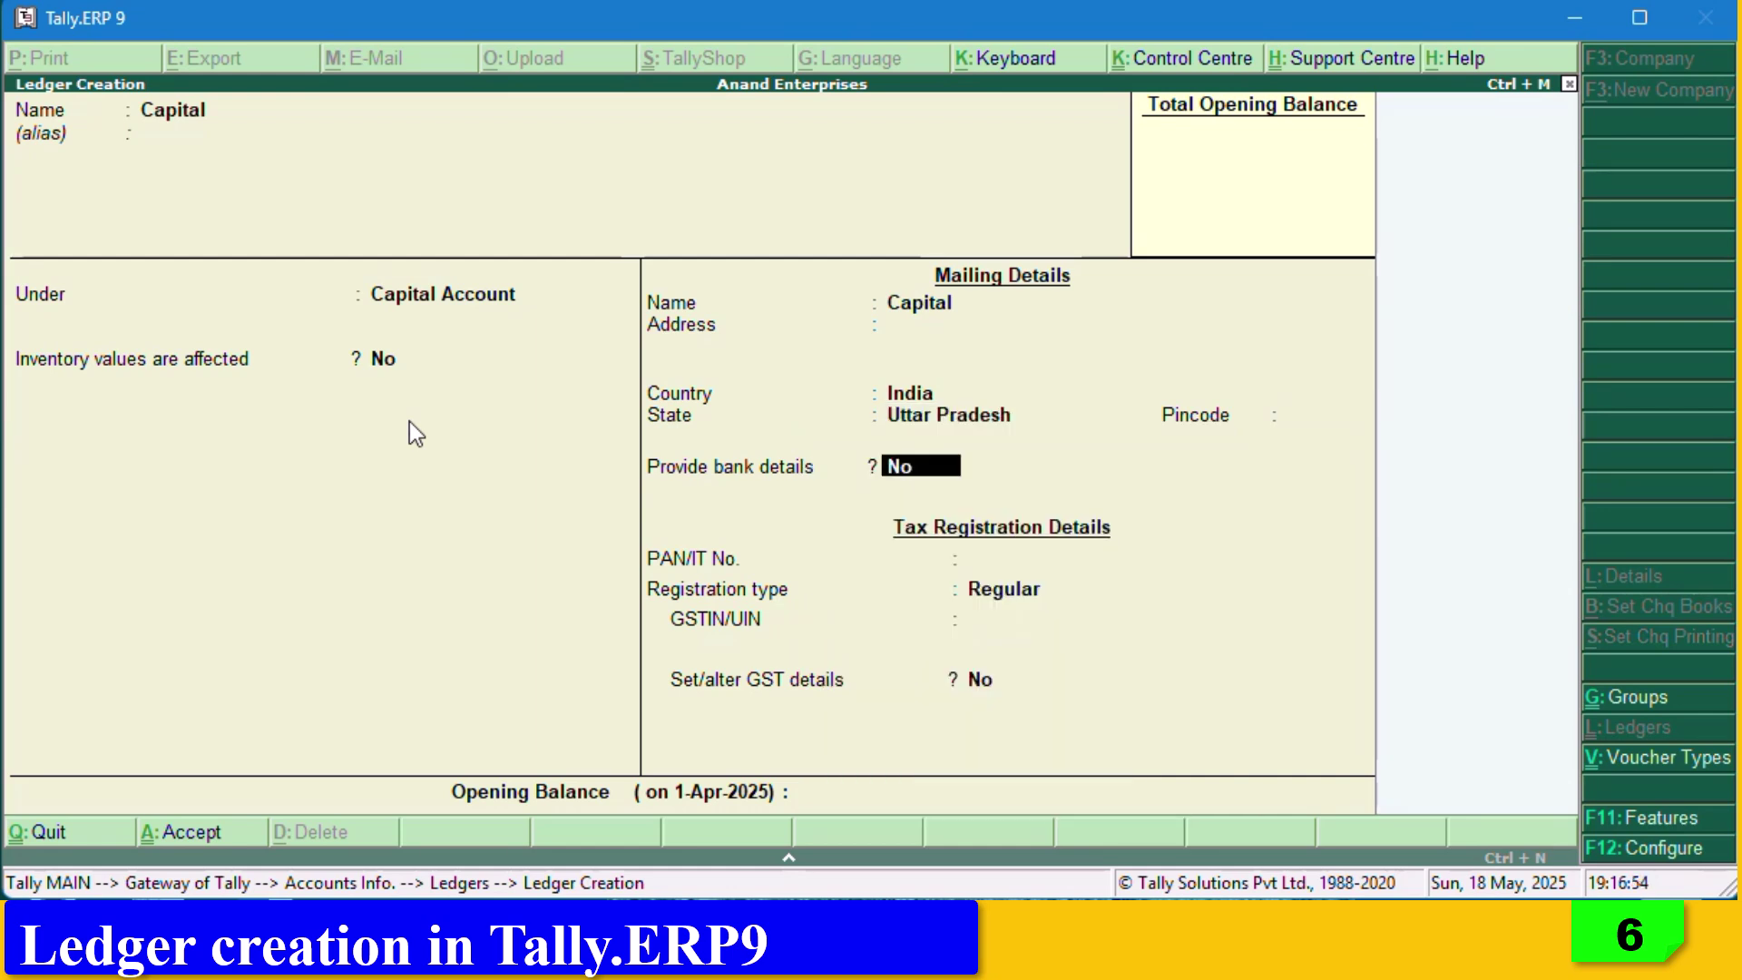
Decline bank and GST details for the Capital ledger, keeping registration type Regular and leaving the PAN and GSTIN blank.
key("Return")
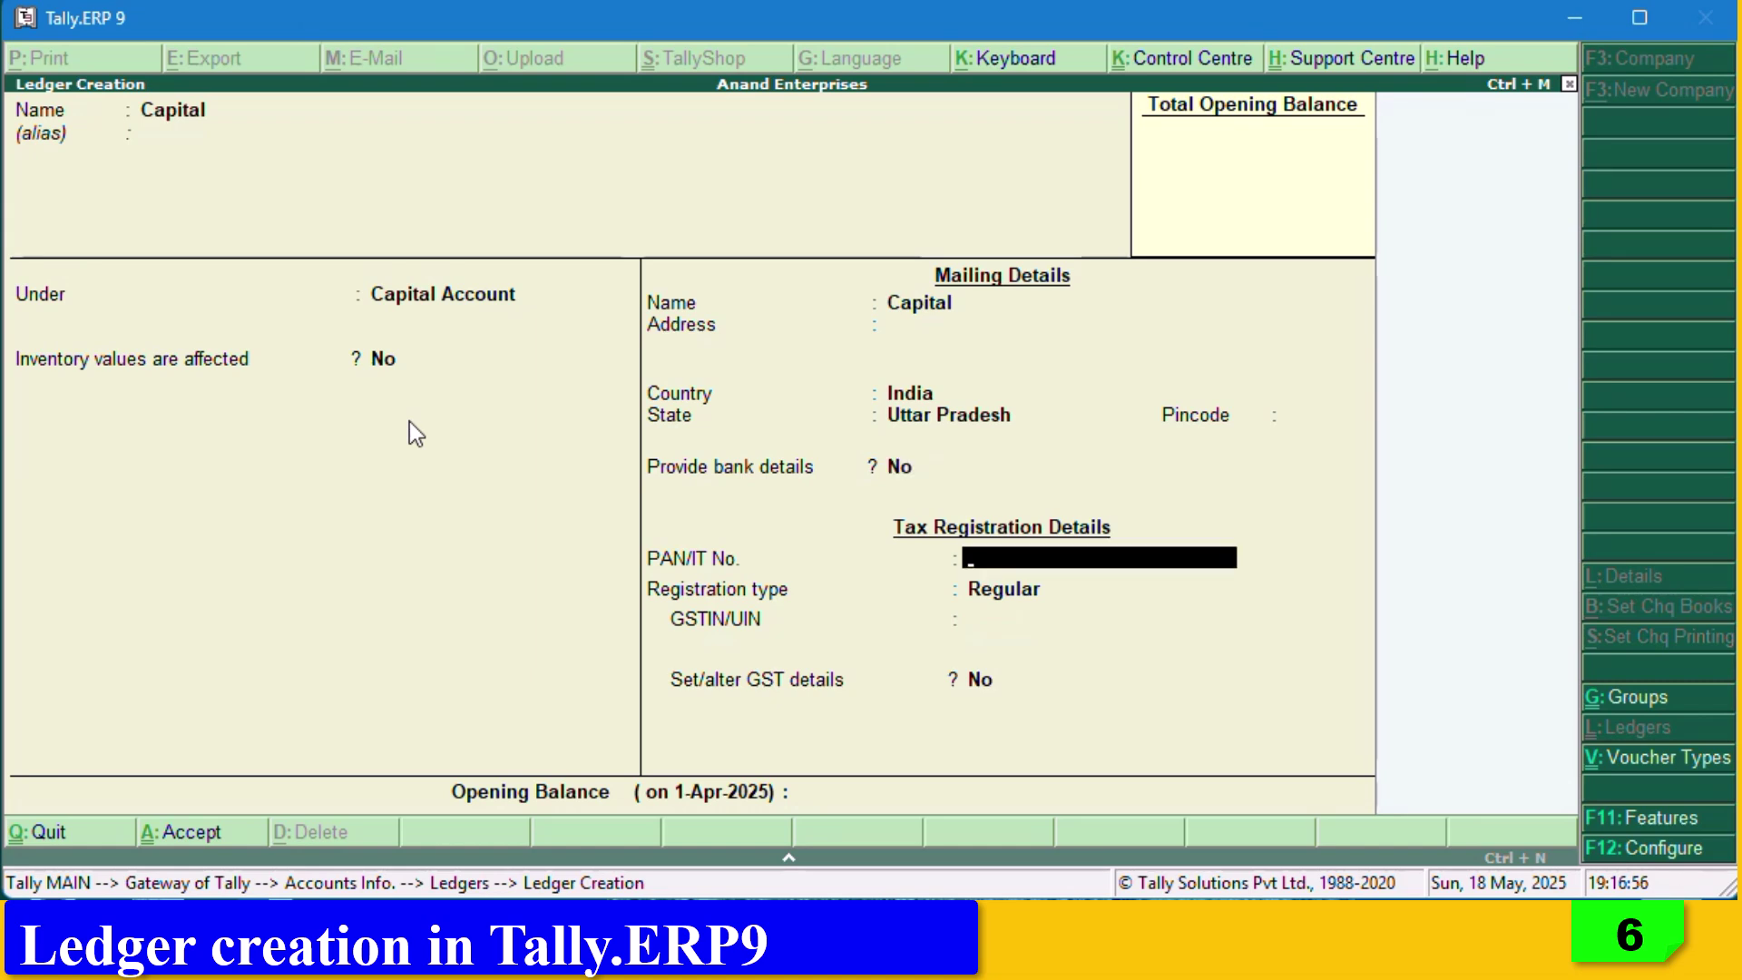
key("Return")
key("Return")
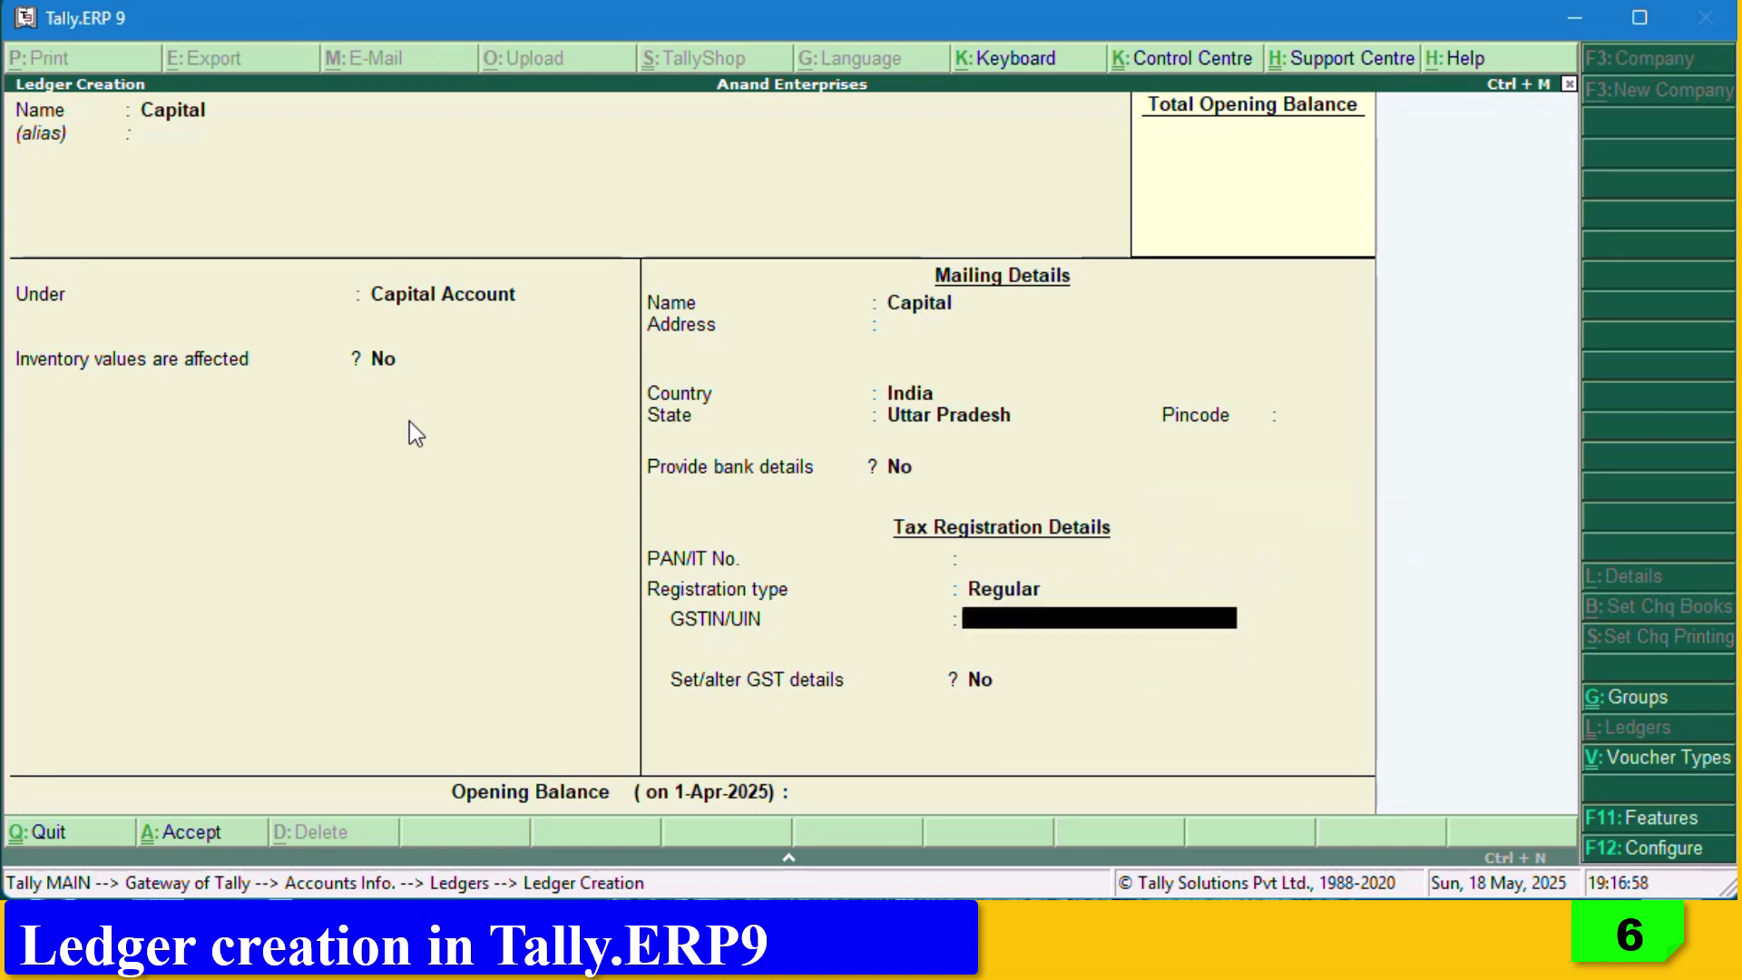
key("Return")
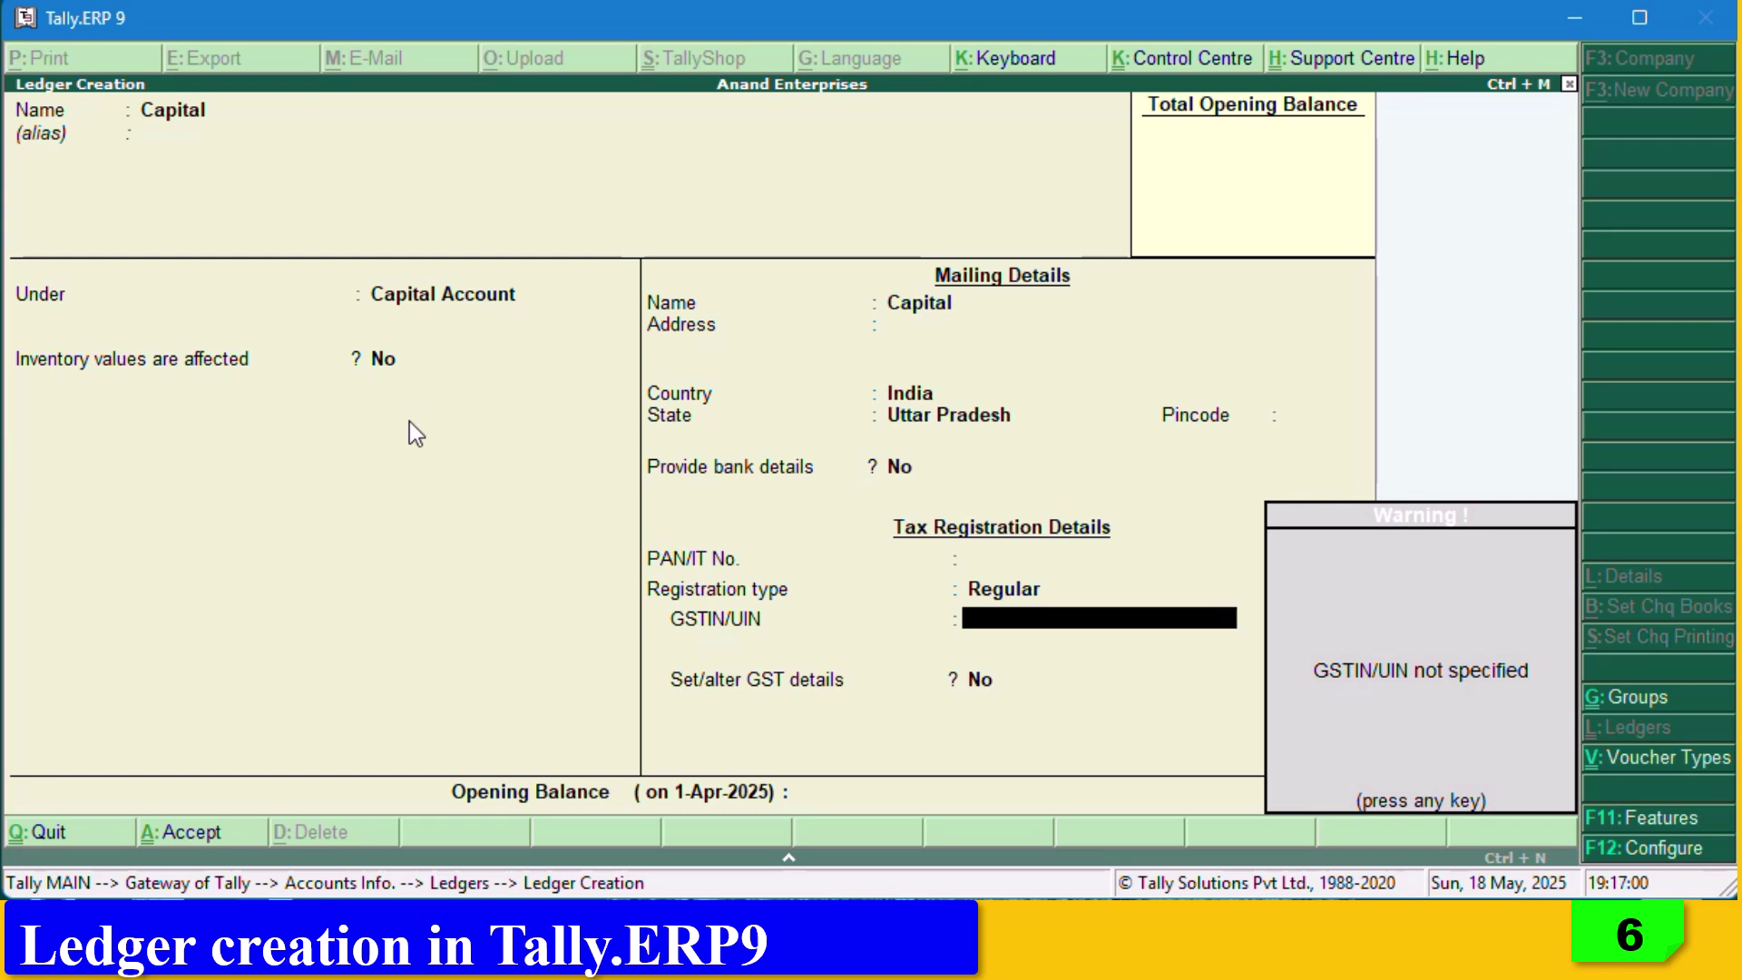
key("Return")
key("Return")
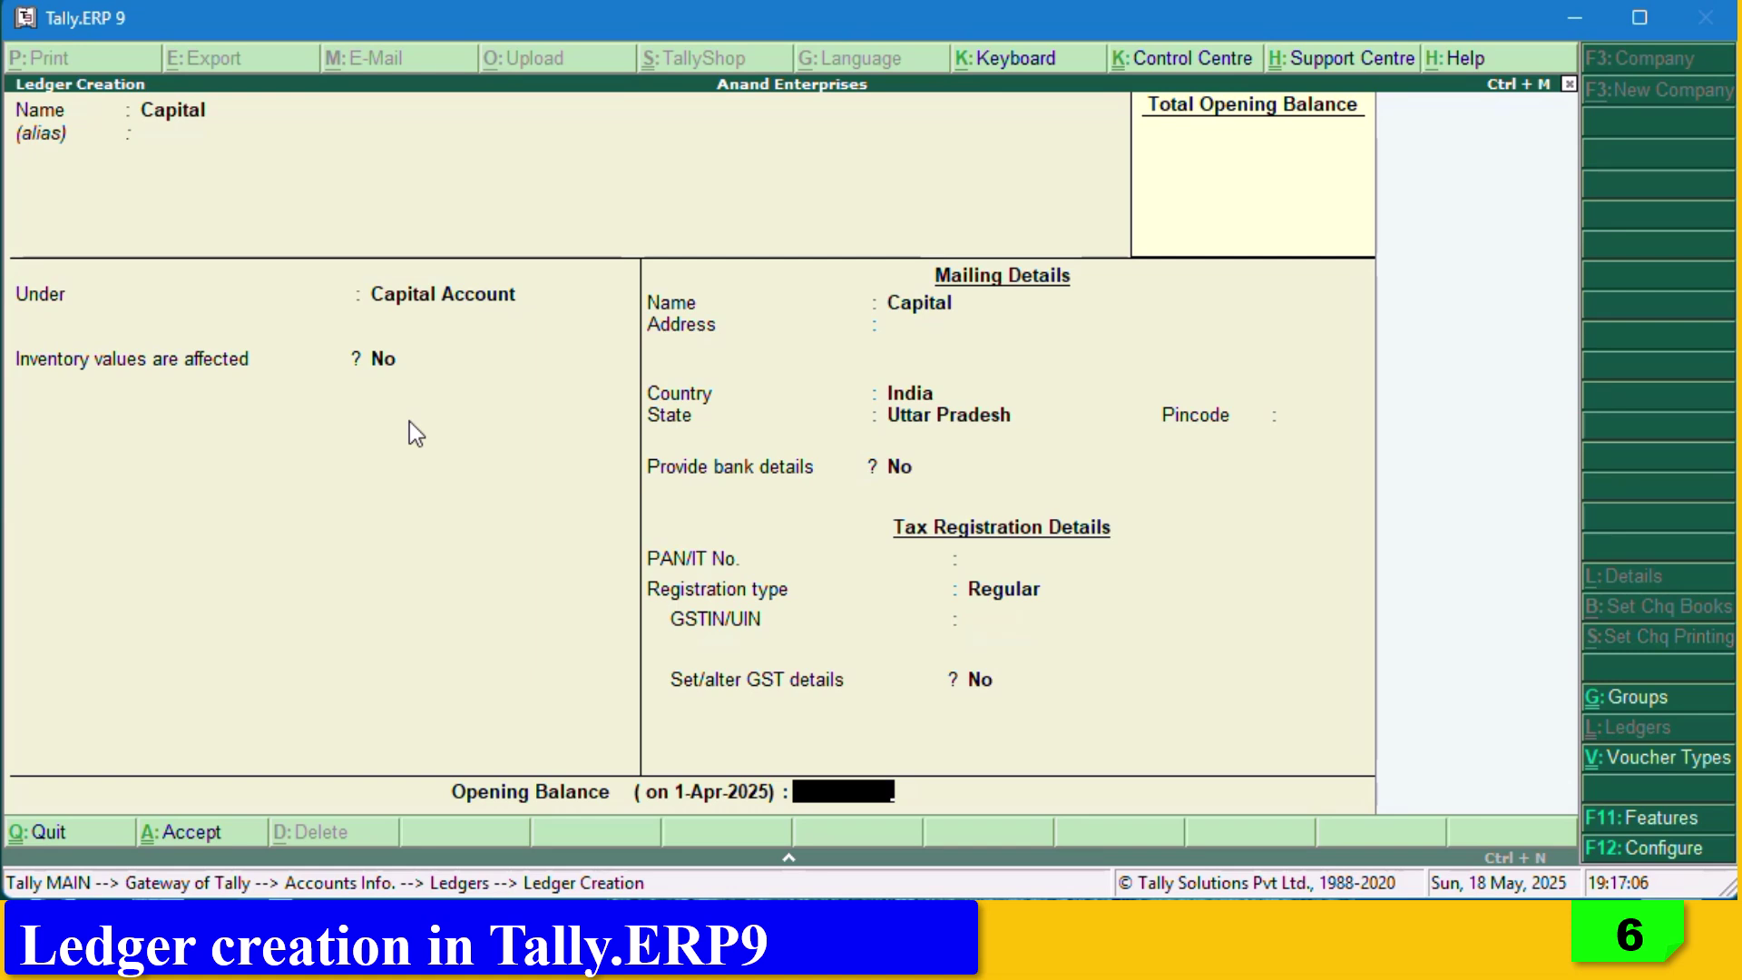
Set the Capital ledger's opening balance to 25,00,000 Cr and save the ledger.
type("2500000")
key("Return")
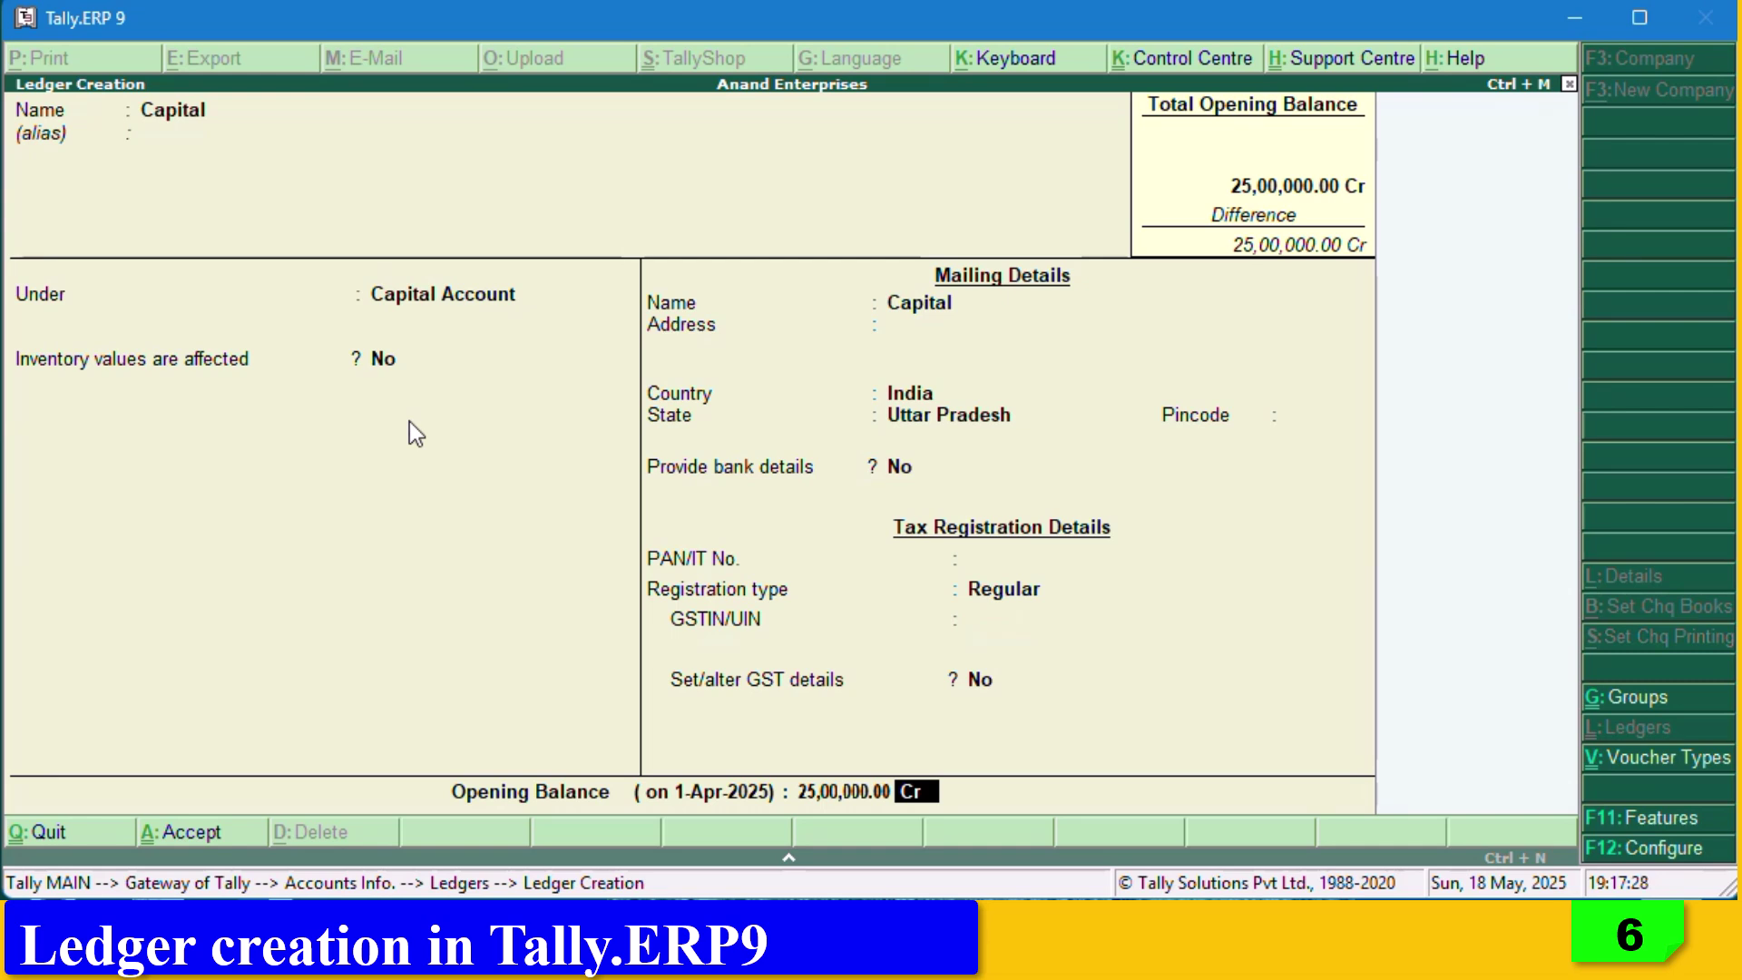
key("Return")
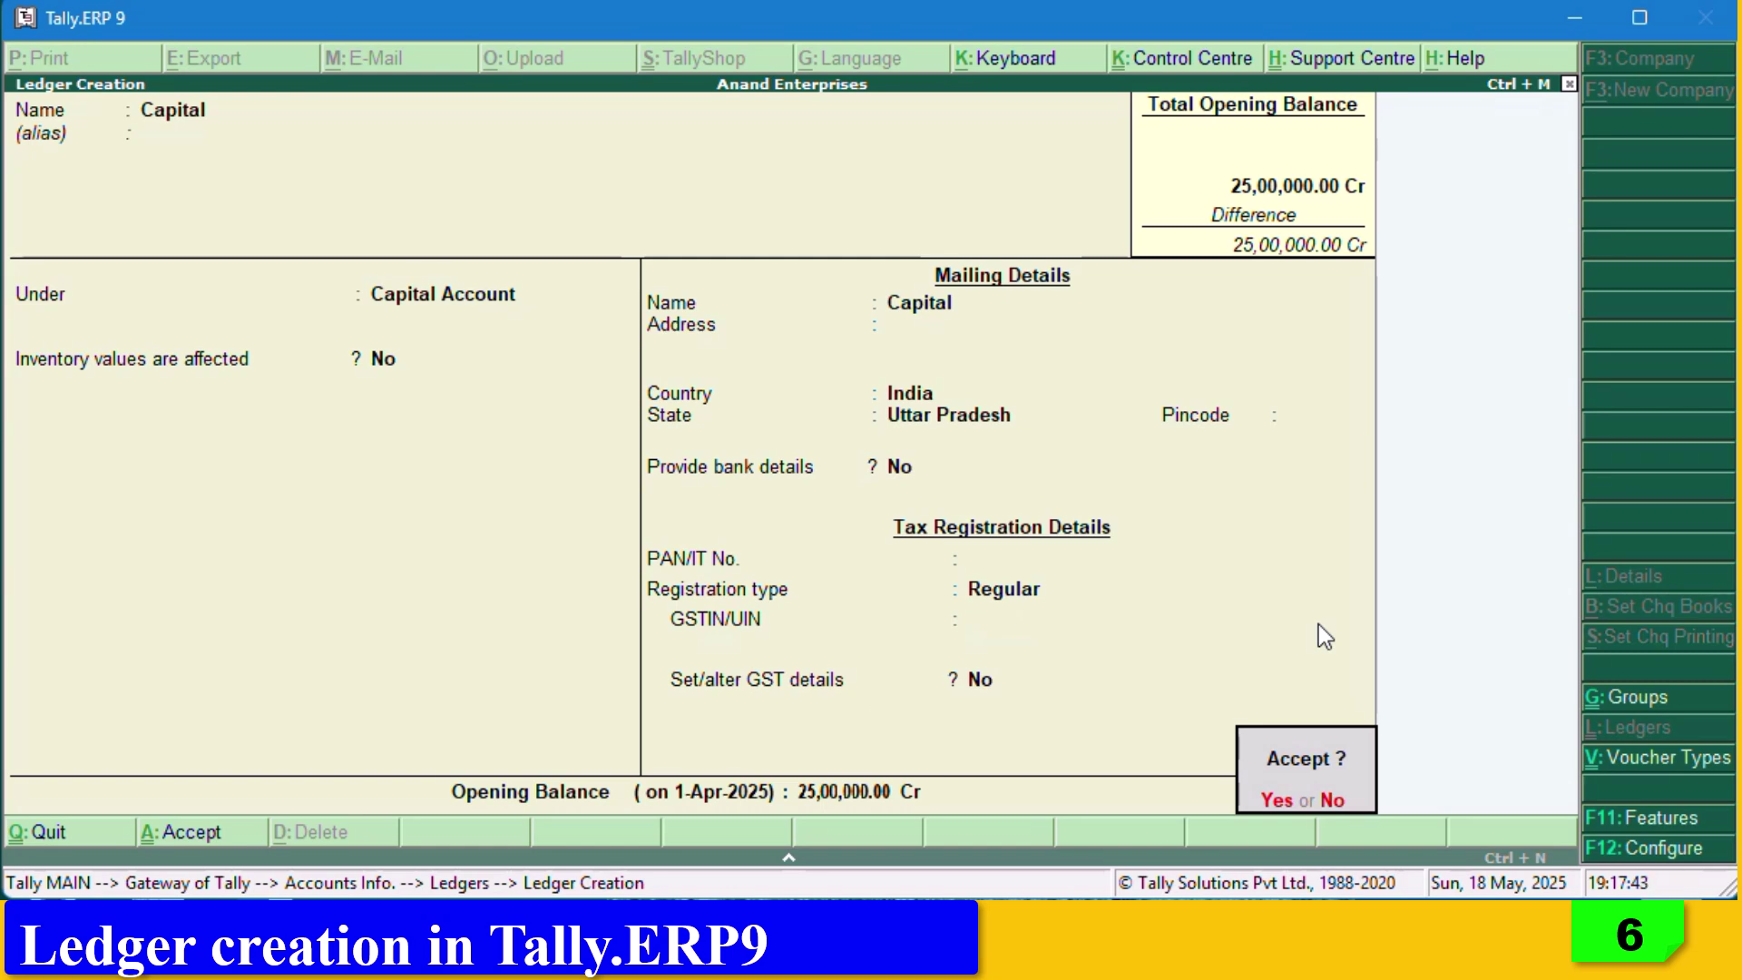
key("Return")
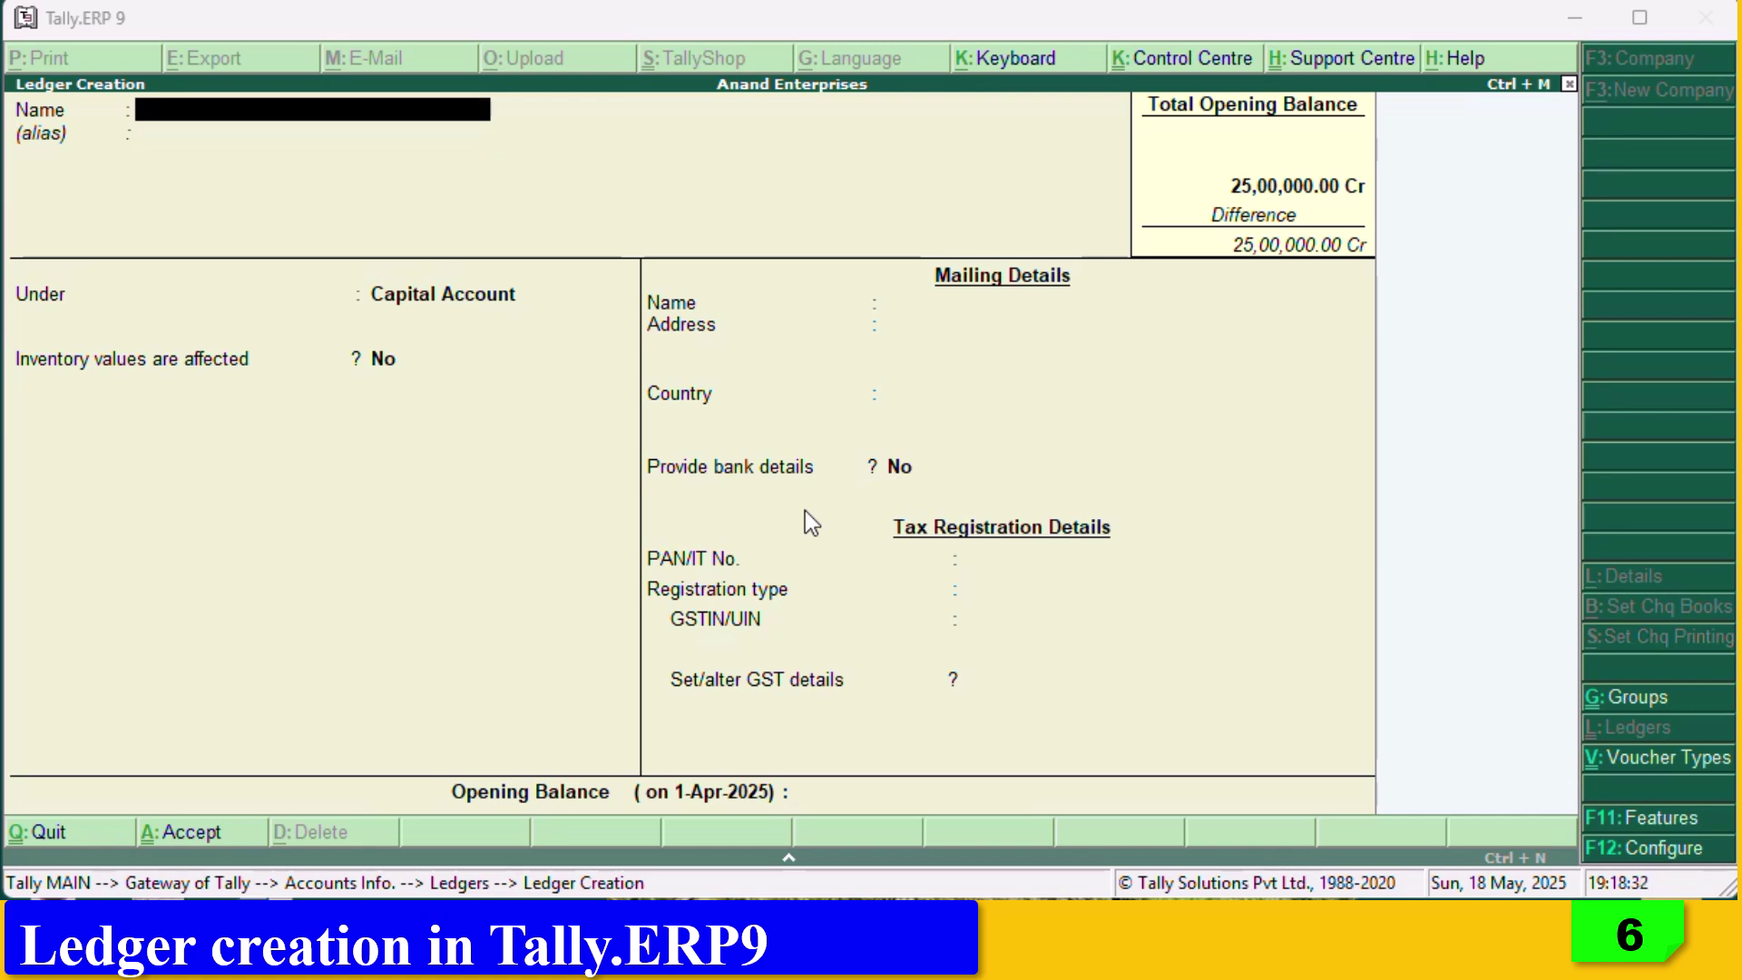
Start another ledger named Furniture without an alias and place it under Fixed Assets.
left_click(160, 123)
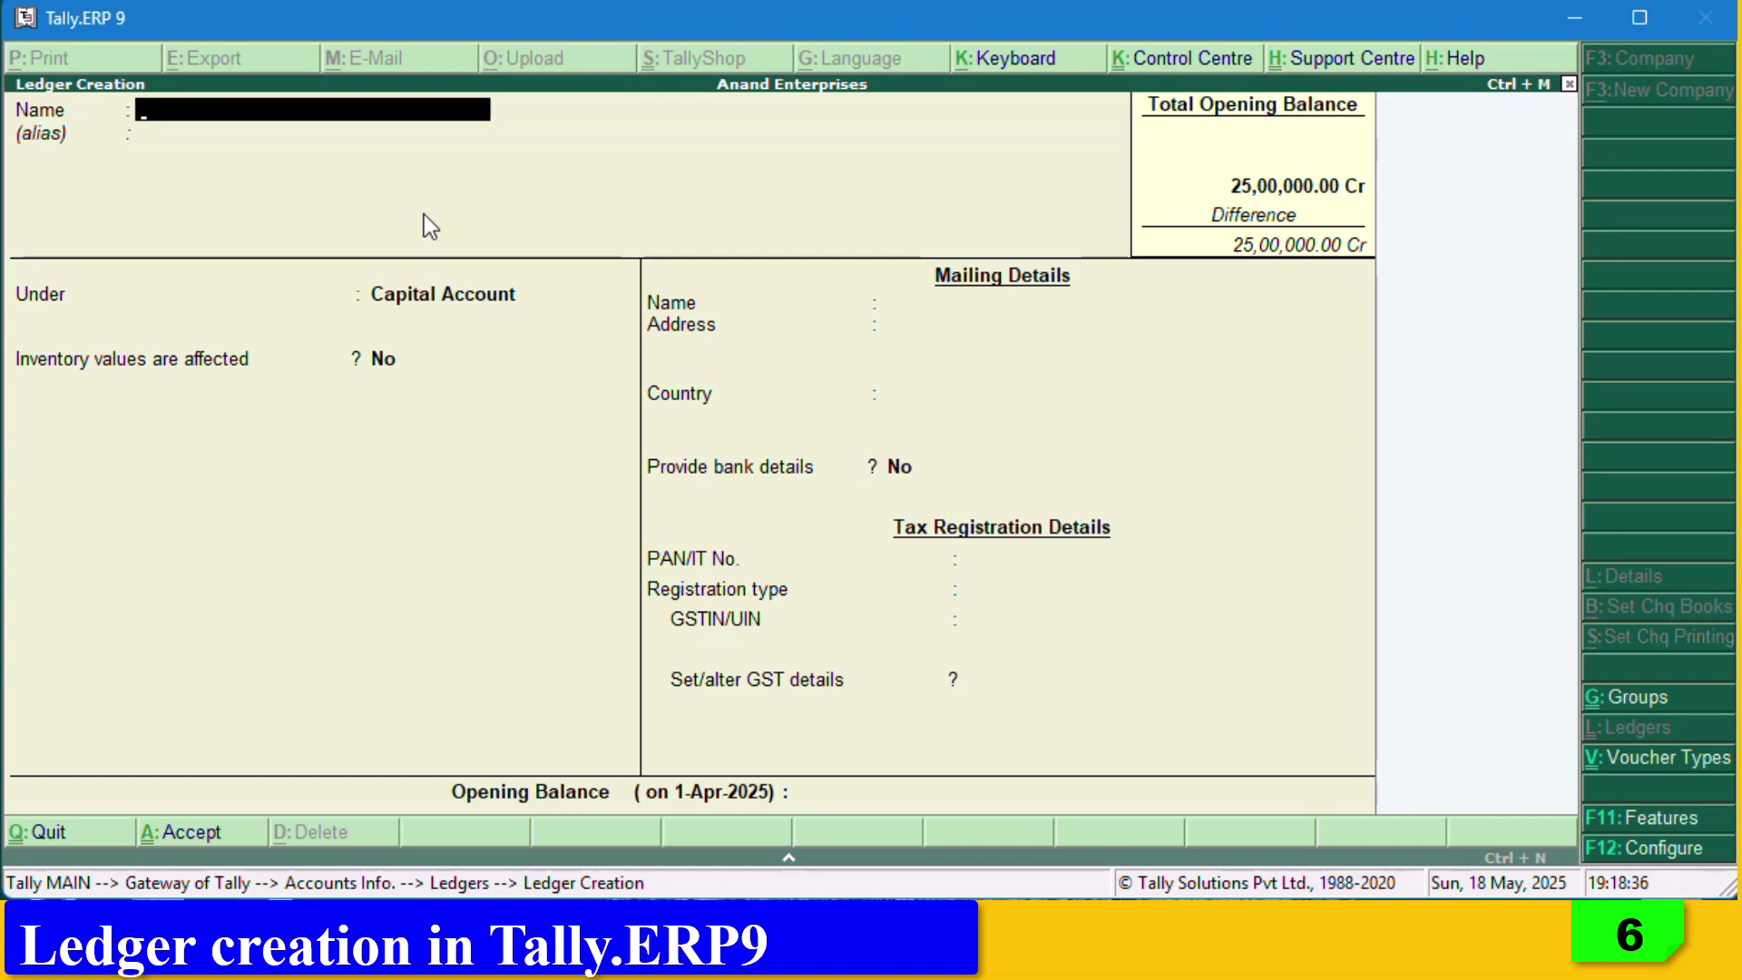
type("Furniture")
key("Return")
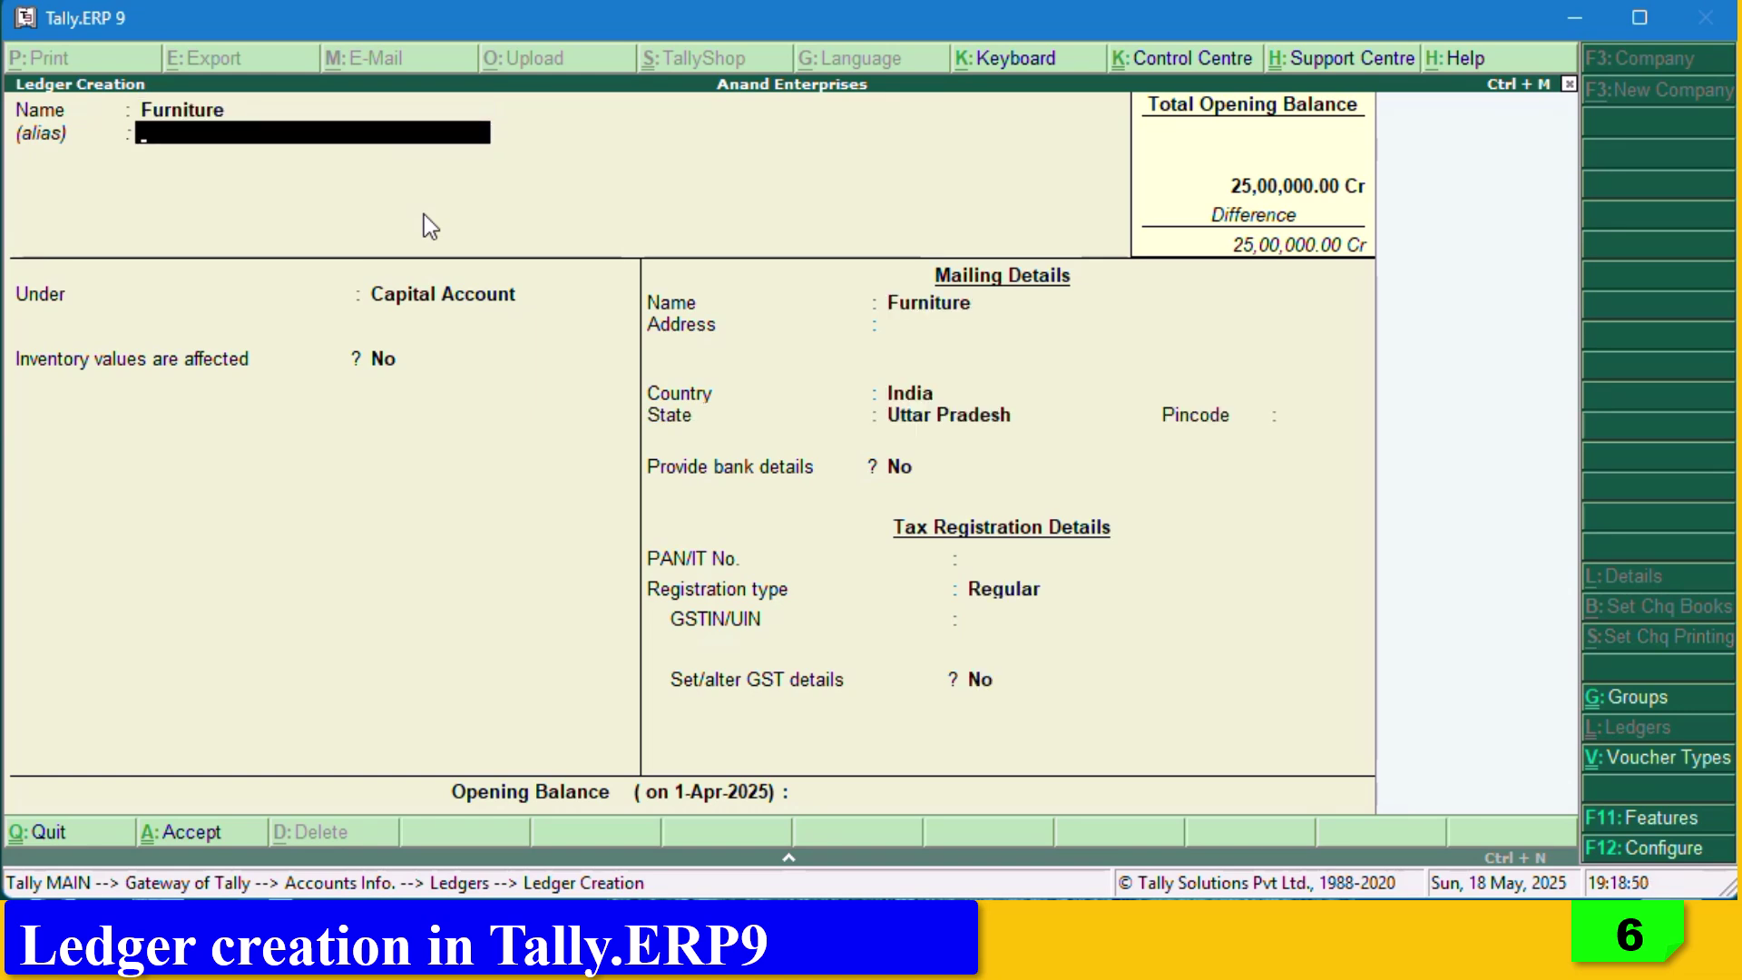
key("Return")
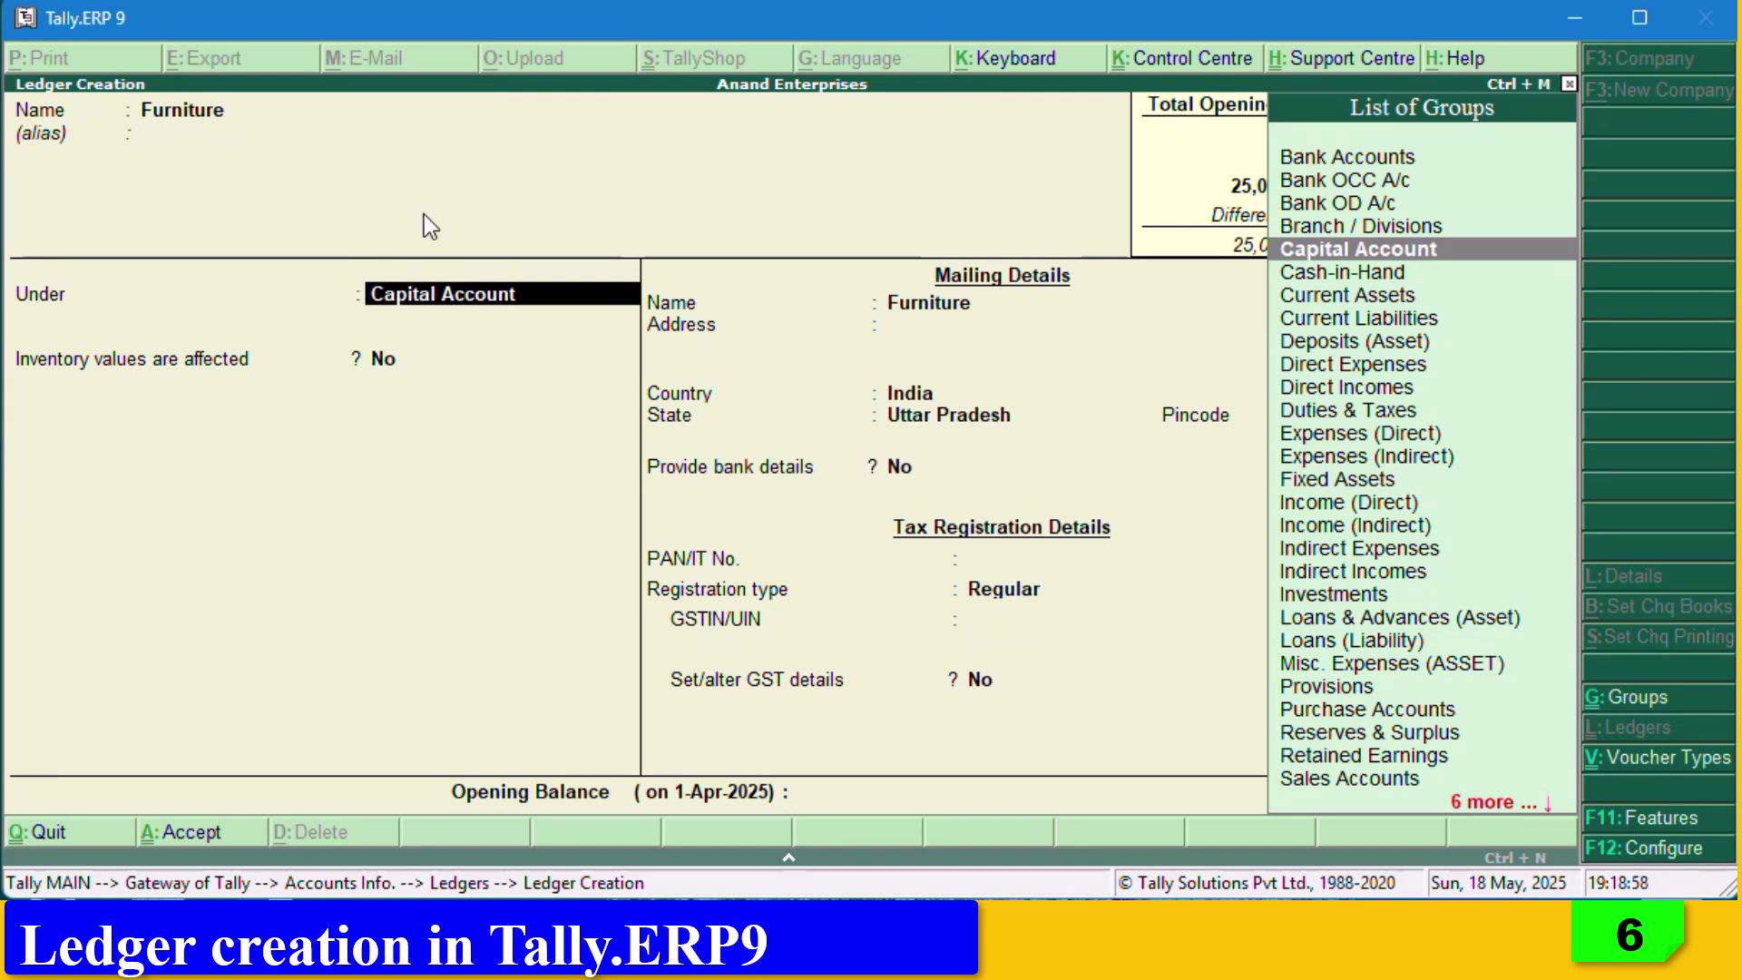
type("F")
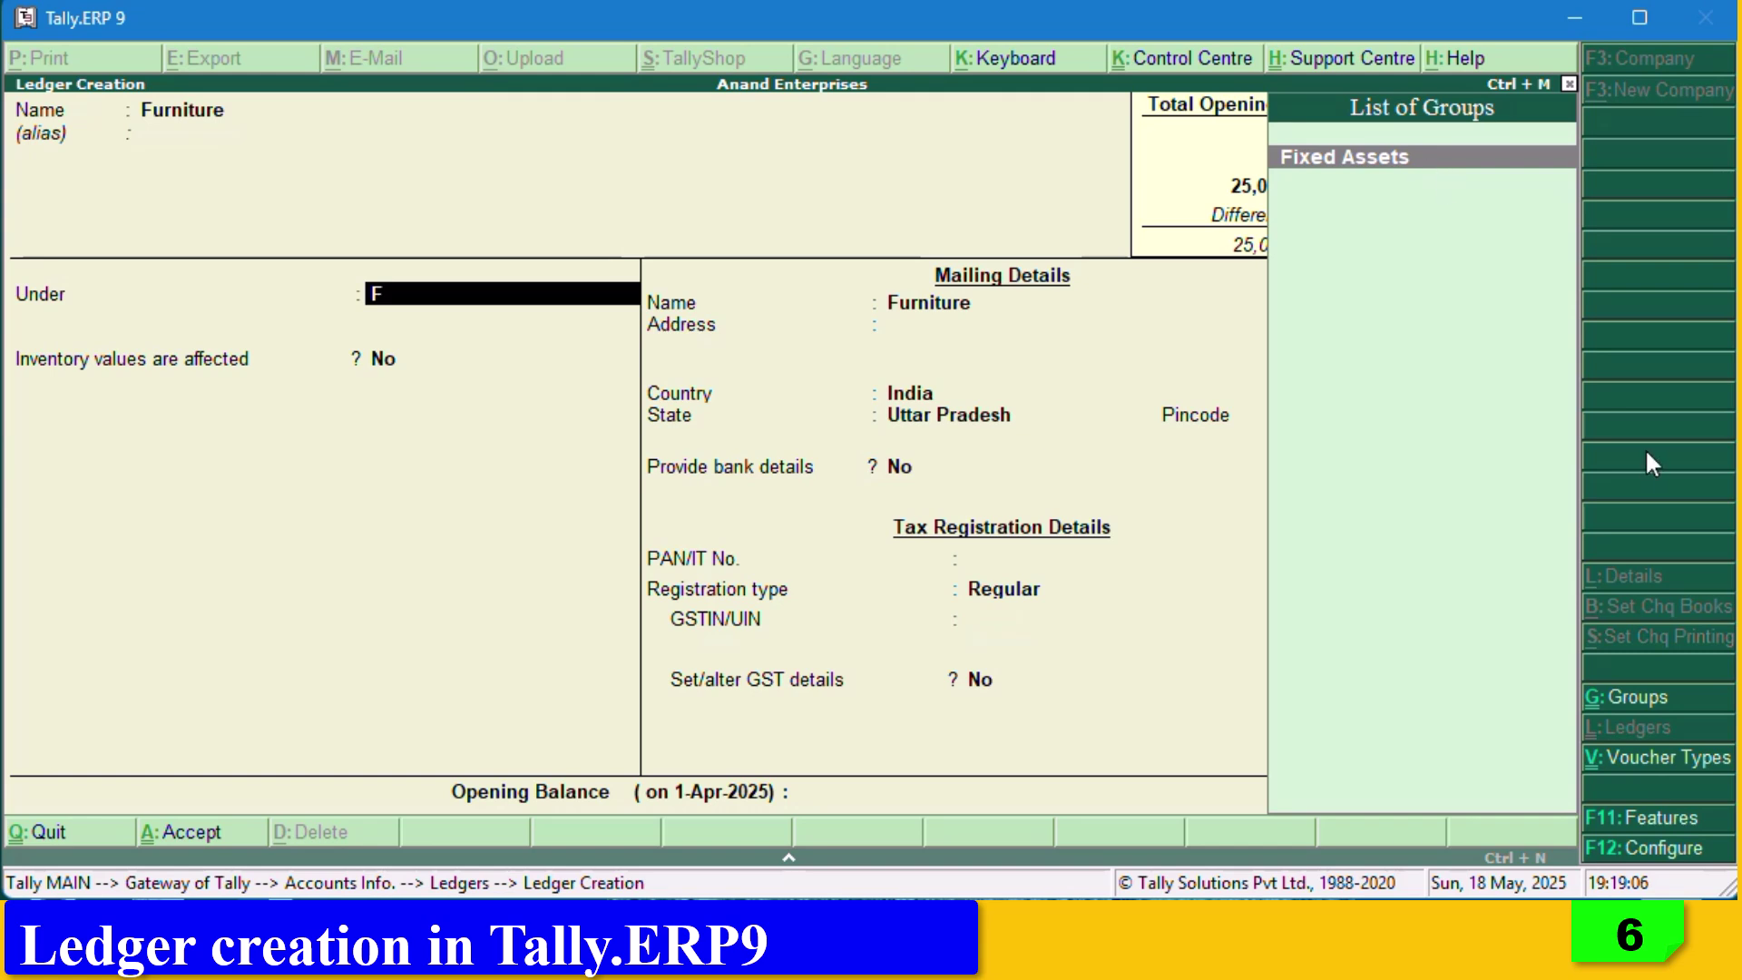
key("Return")
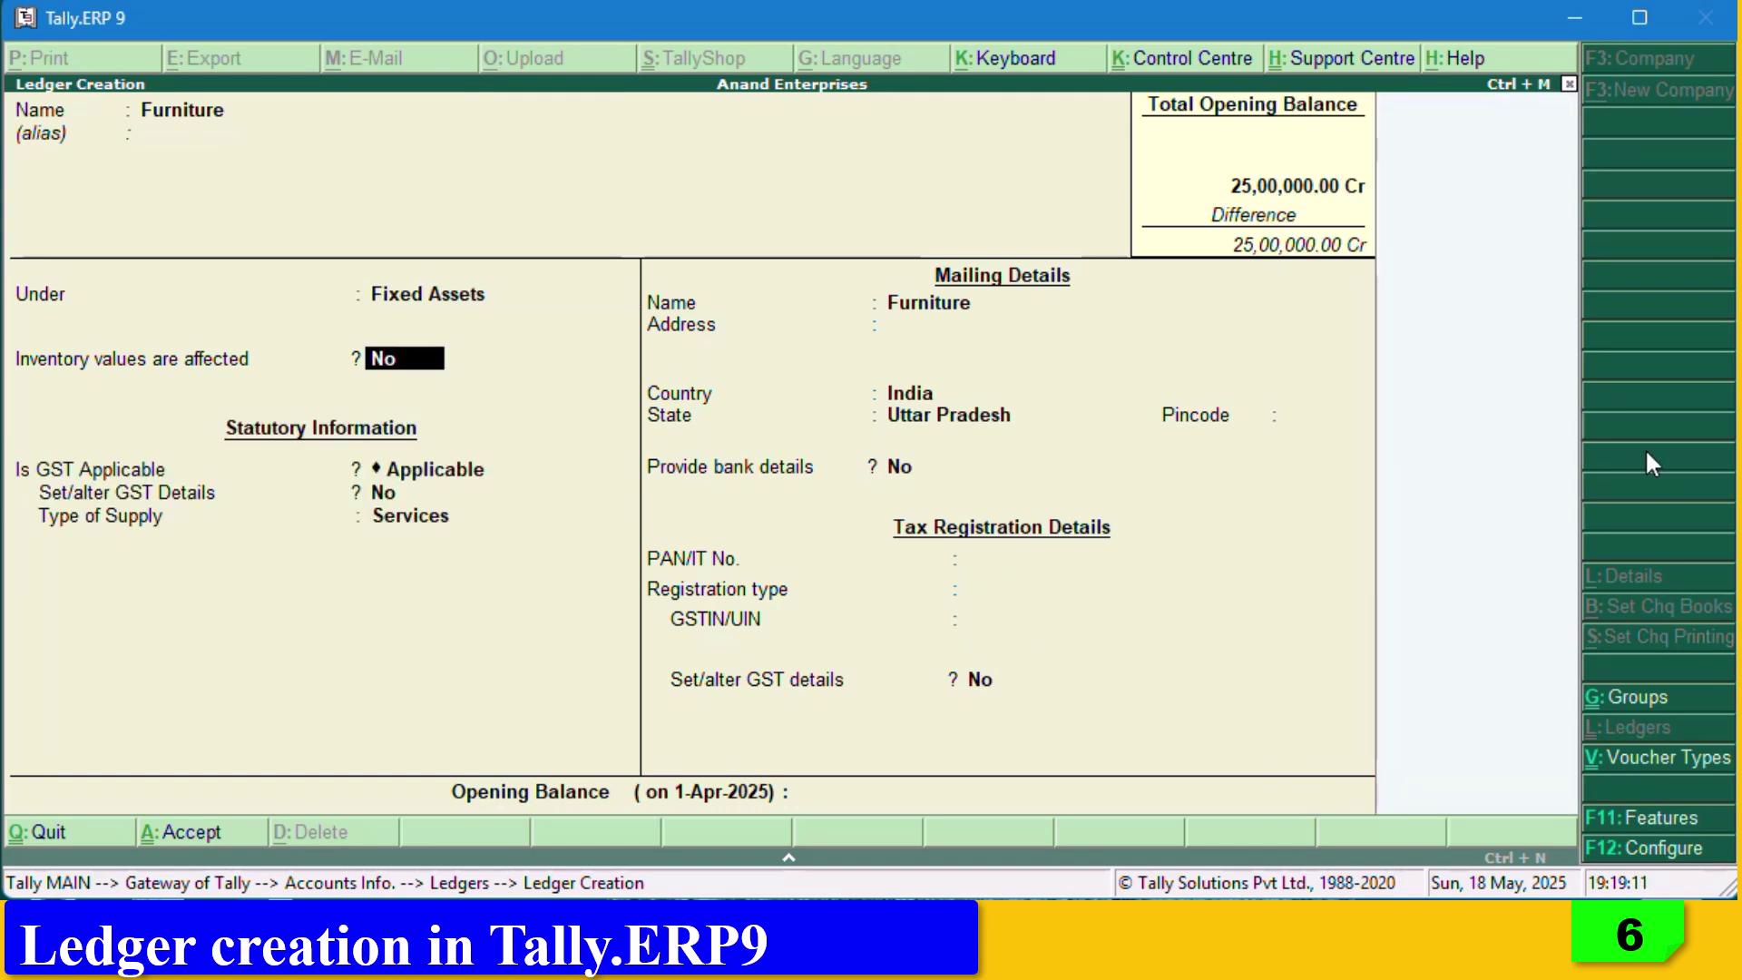
Keep the Furniture ledger's inventory values unaffected, with GST Applicable, no GST details set and Services as the type of supply.
key("Return")
key("Return")
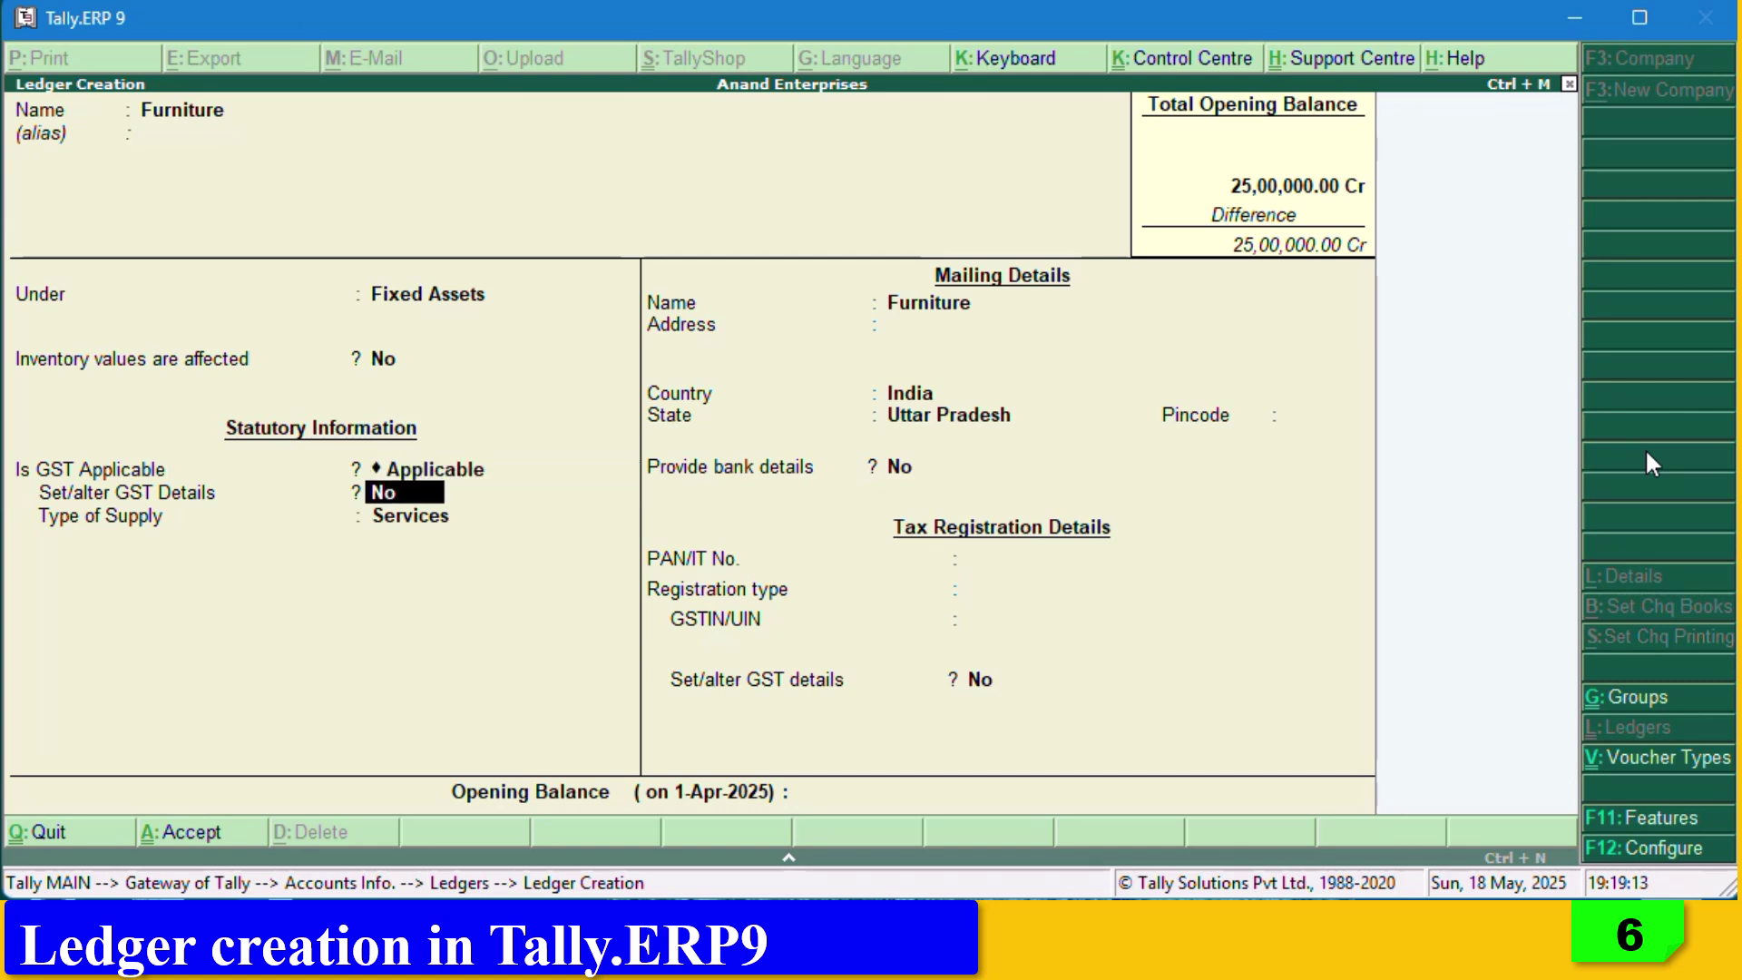
key("Return")
key("Return")
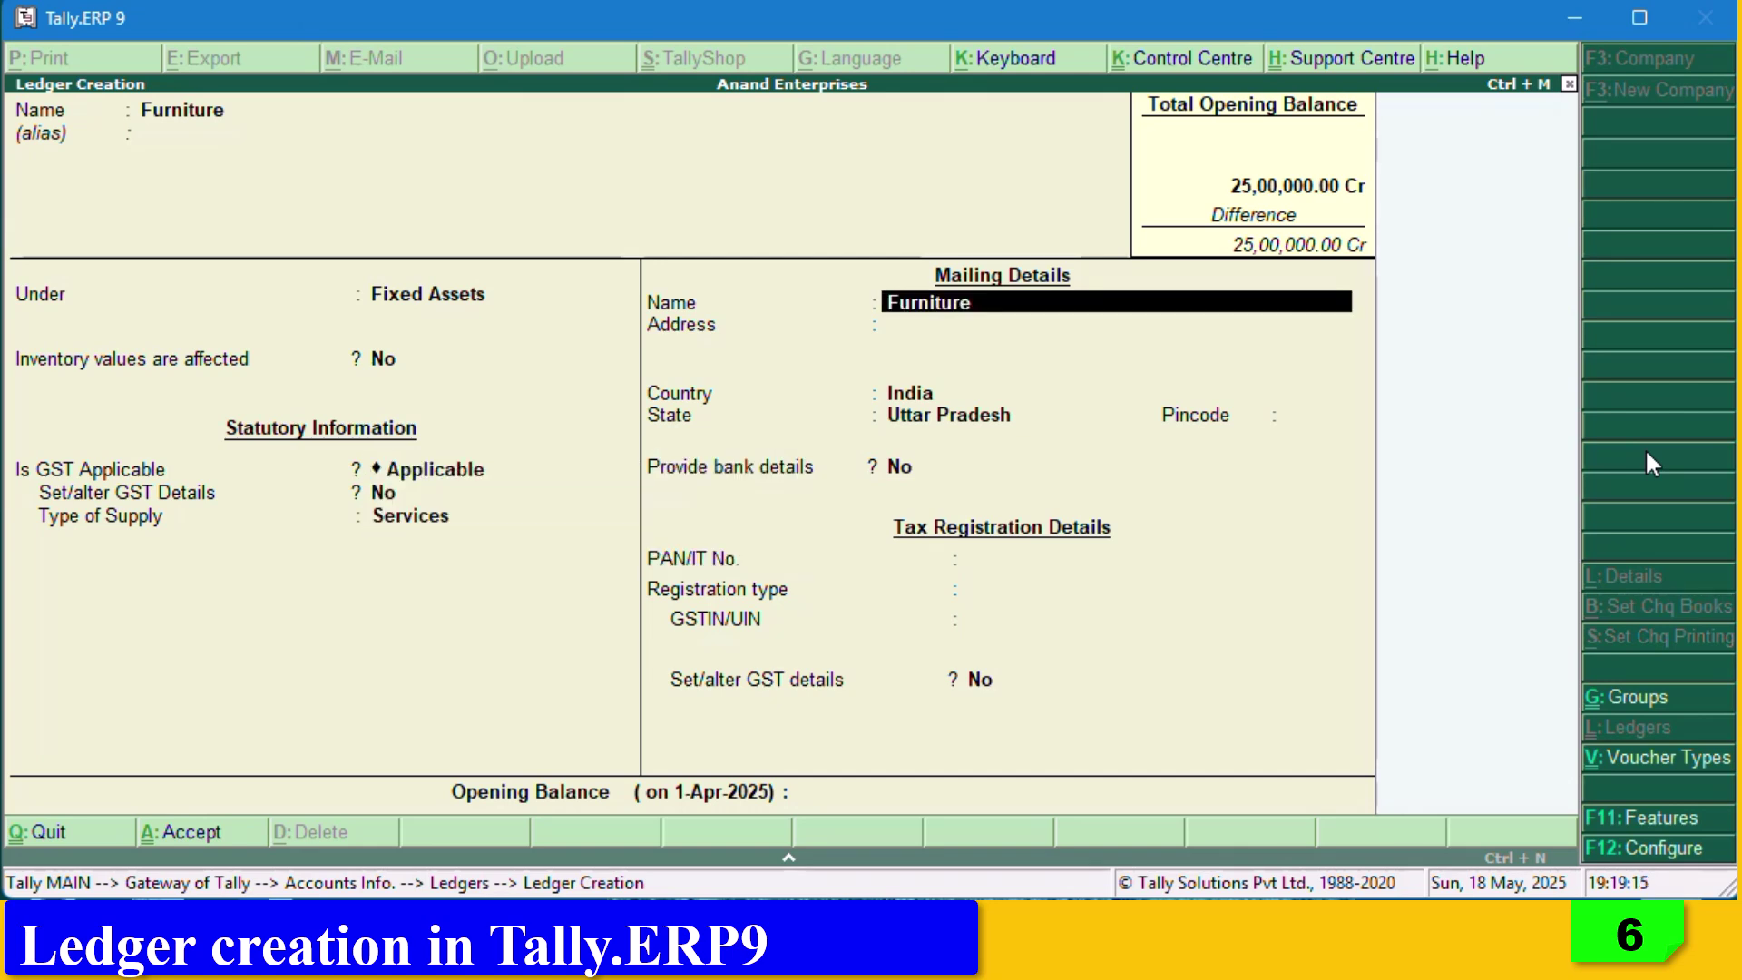
Keep the Furniture ledger's mailing name, India and Uttar Pradesh, leaving address, pincode and PAN blank and bank details set to No.
key("Return")
key("Return")
key("Return")
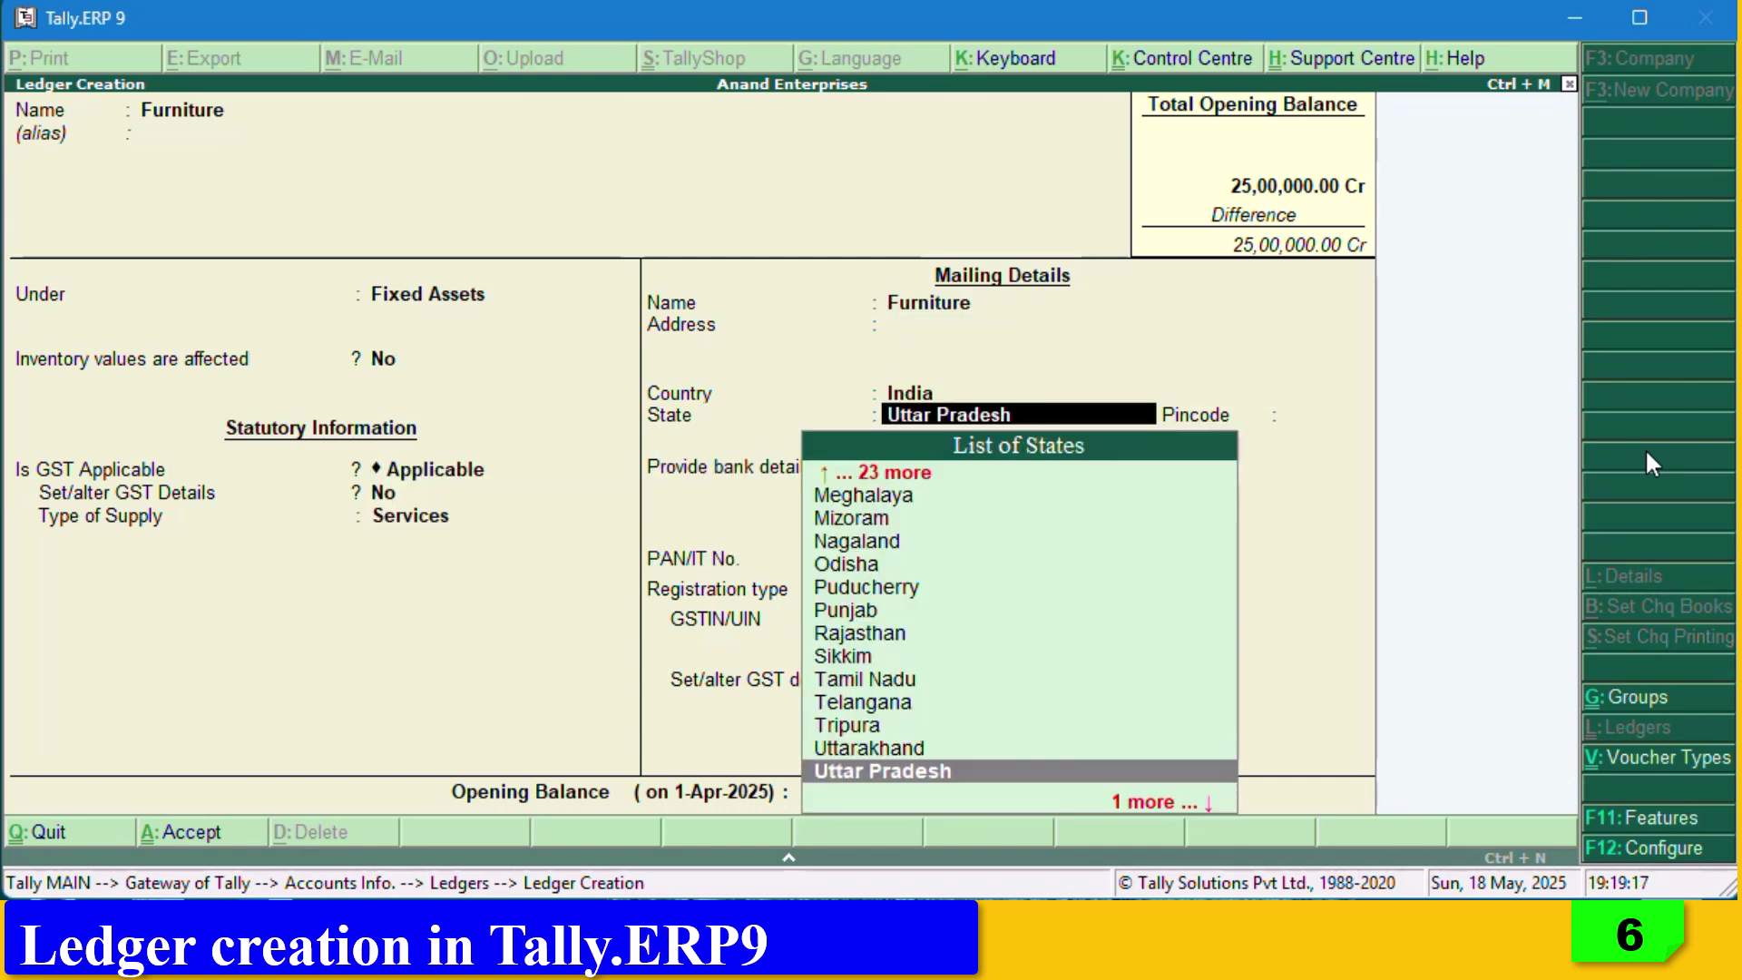
key("Return")
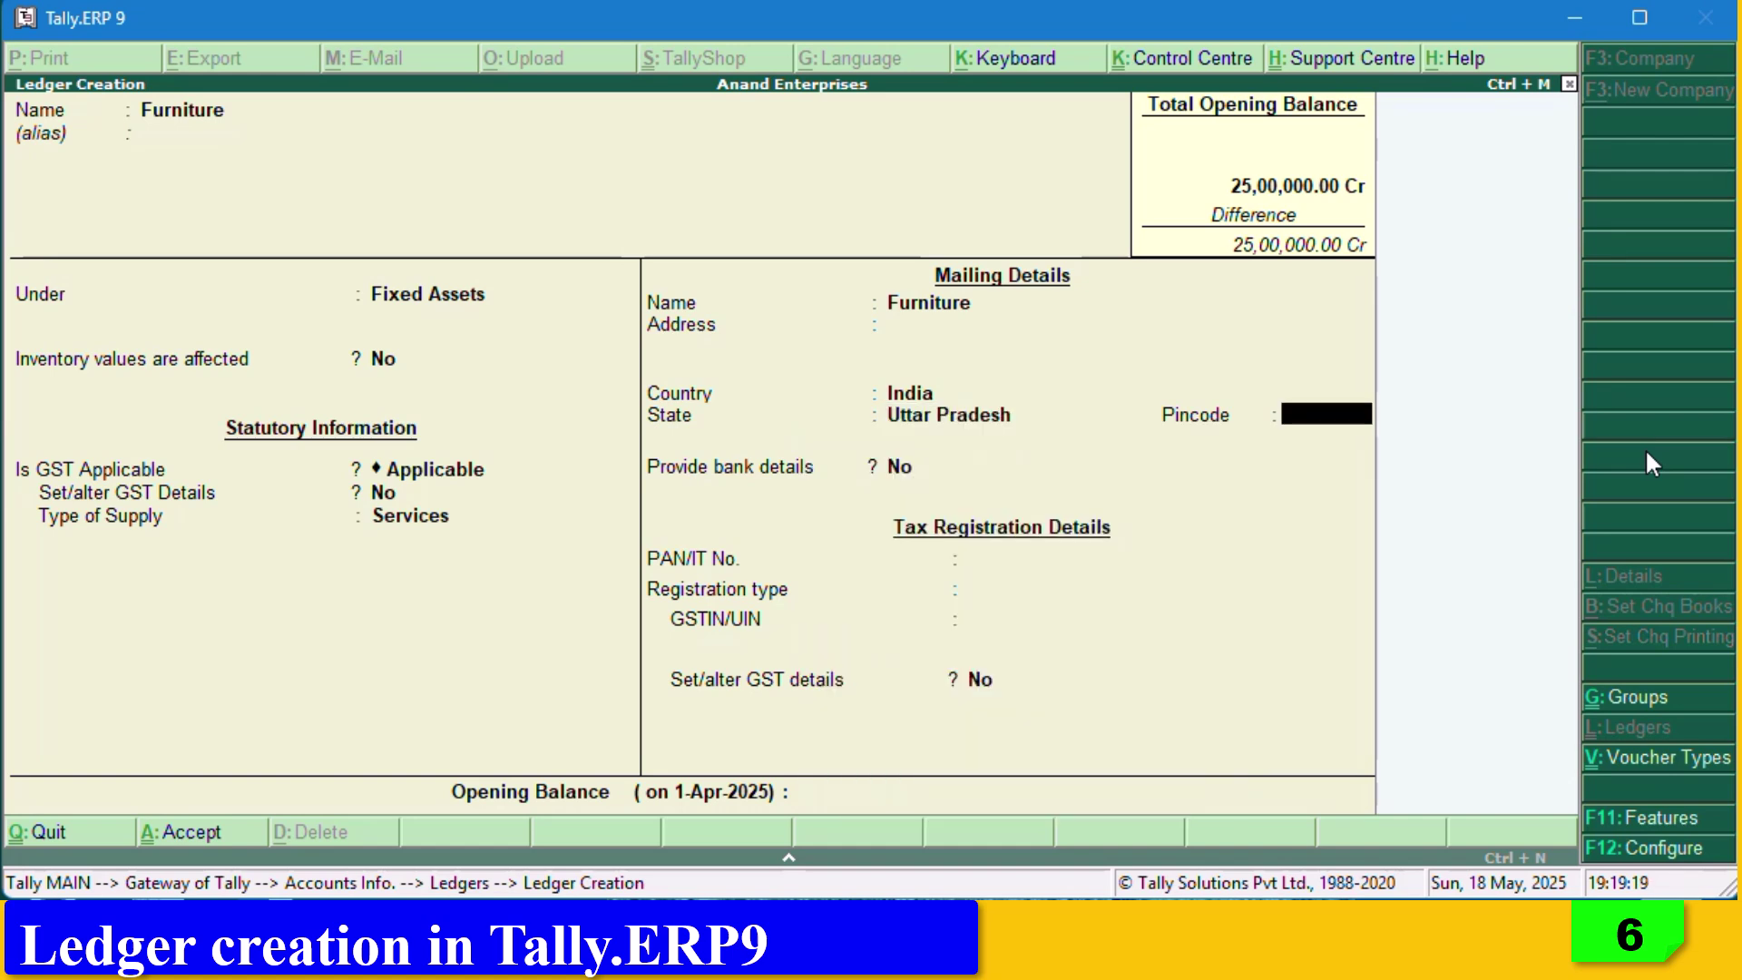
key("Return")
key("Return")
key("Return")
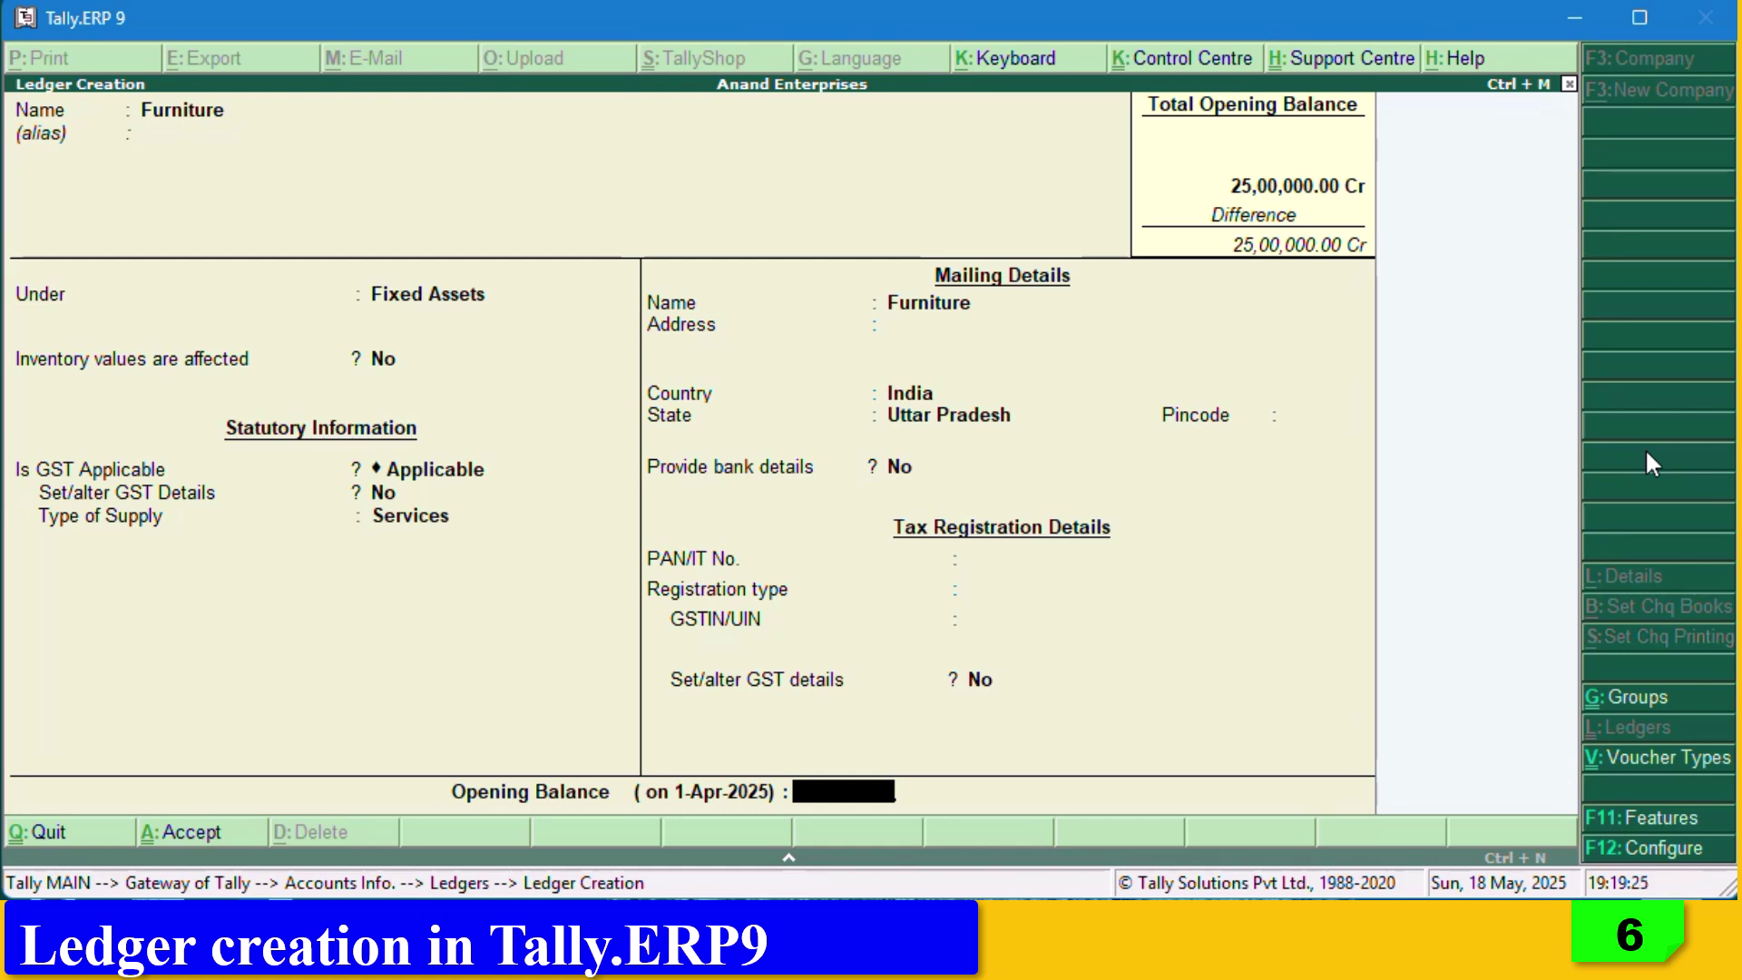
Set the Furniture ledger's opening balance to 2,00,000 Dr and save the ledger.
type("2")
type("00000")
key("Return")
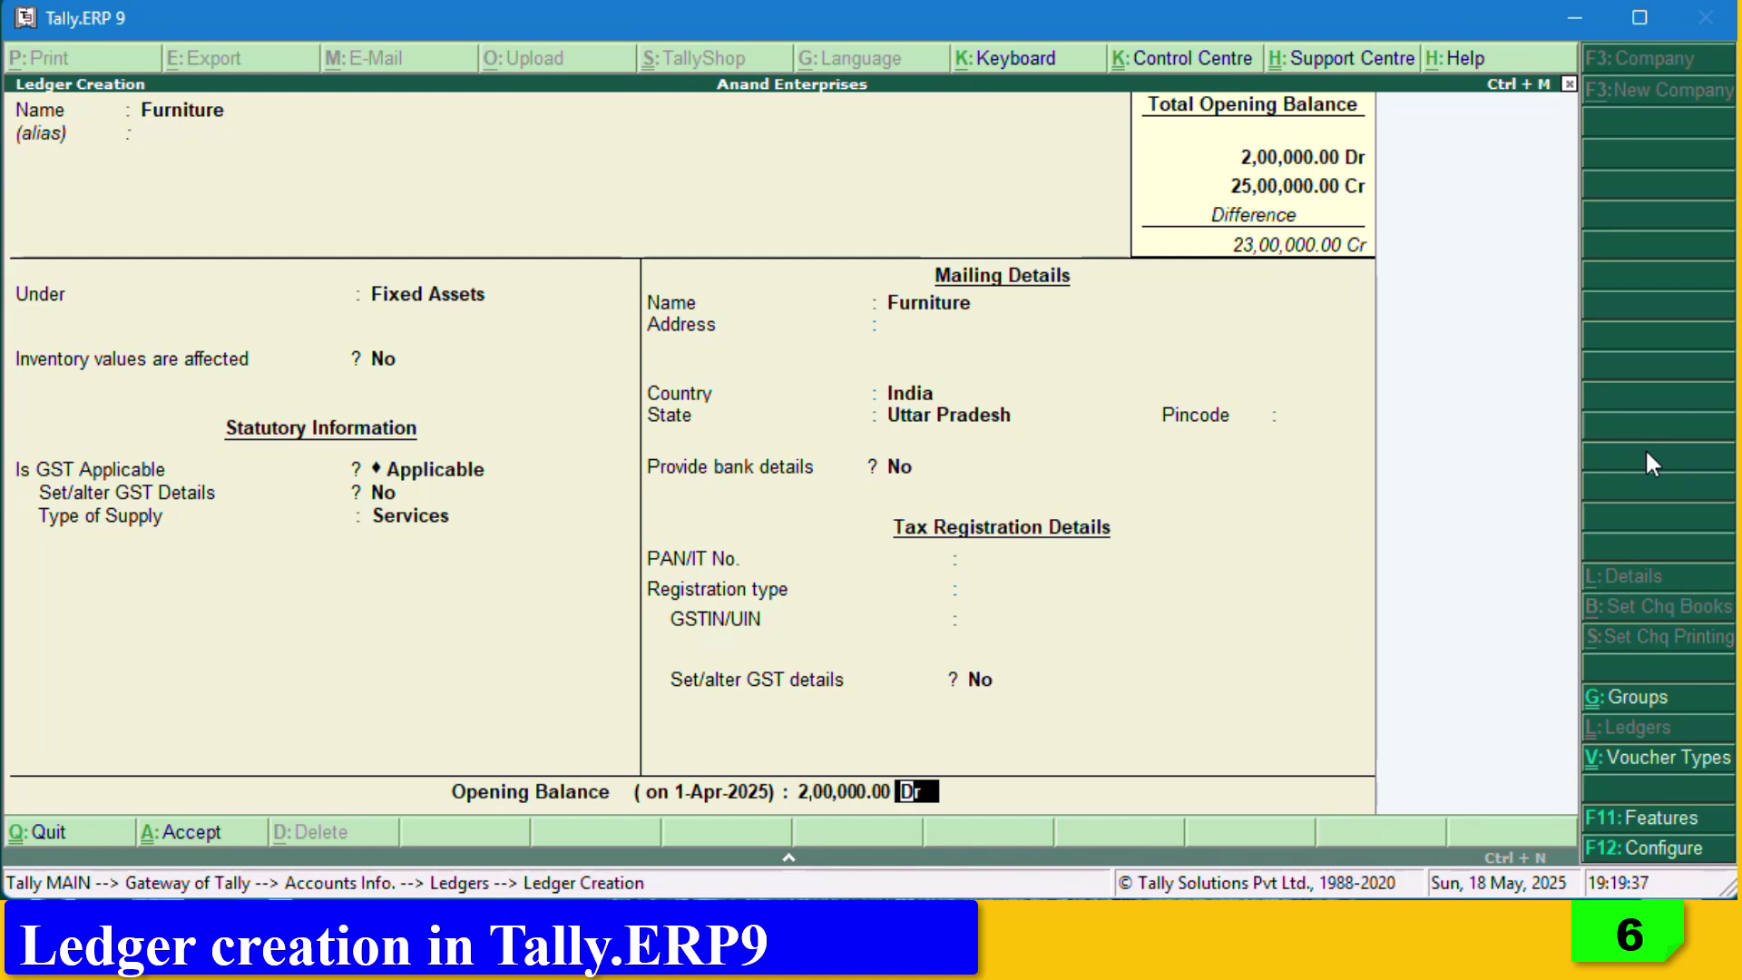
key("Return")
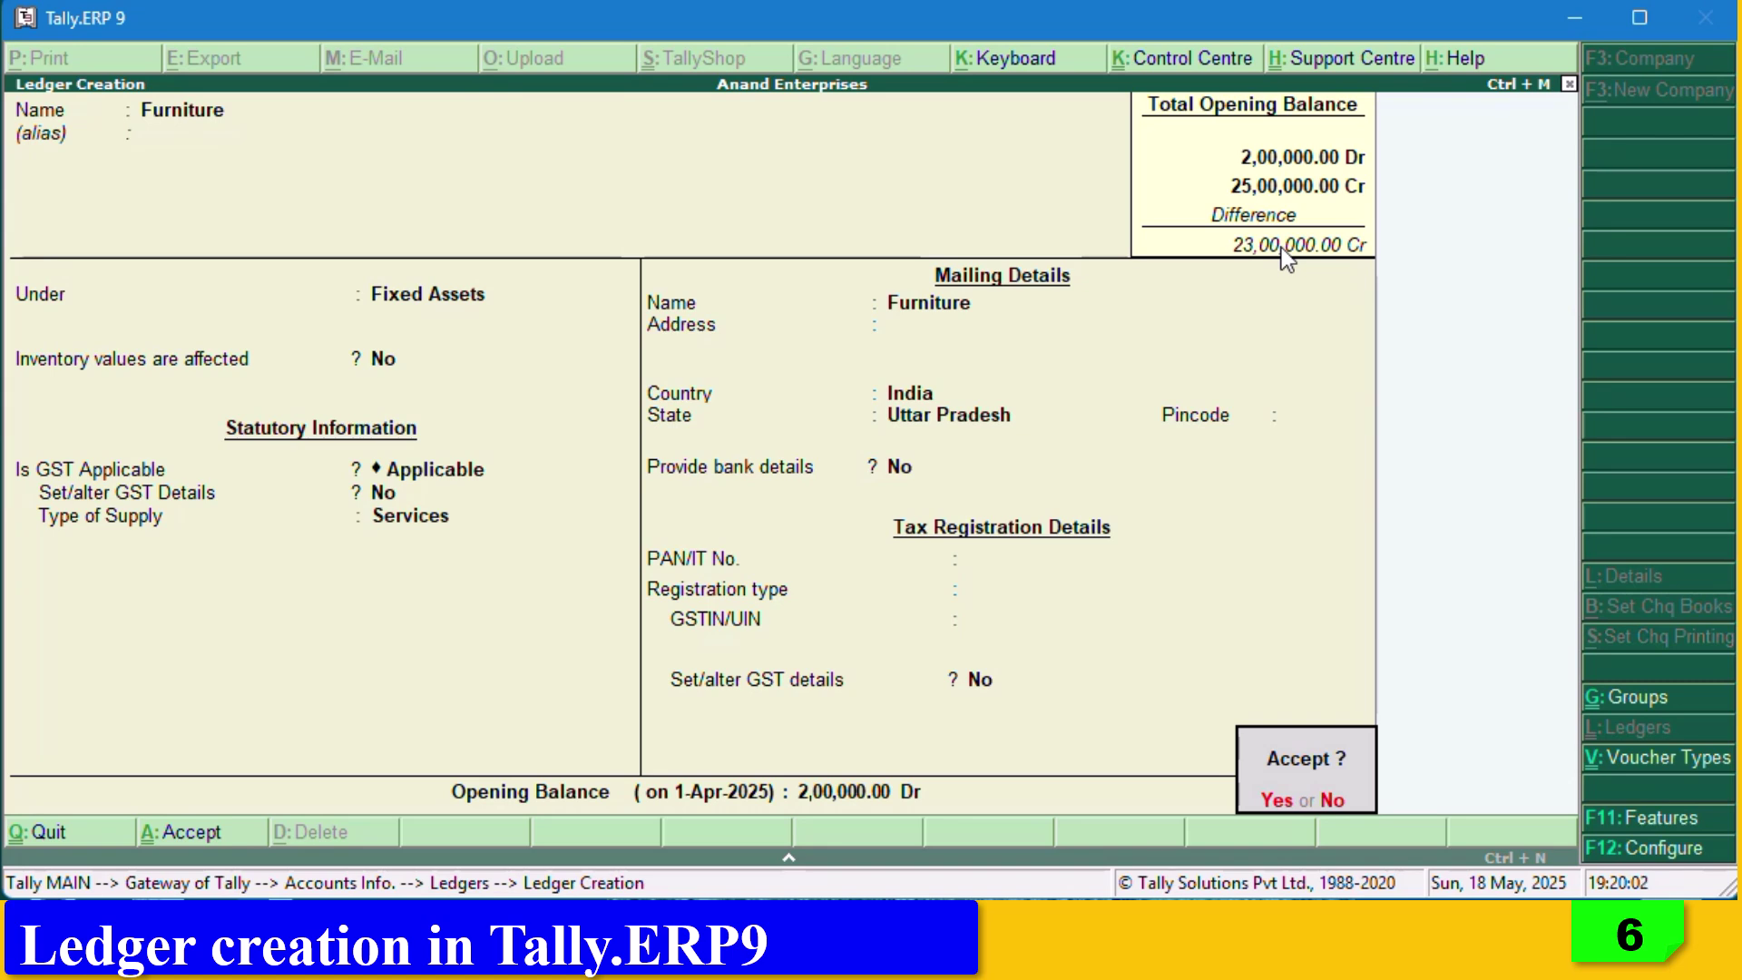
key("Return")
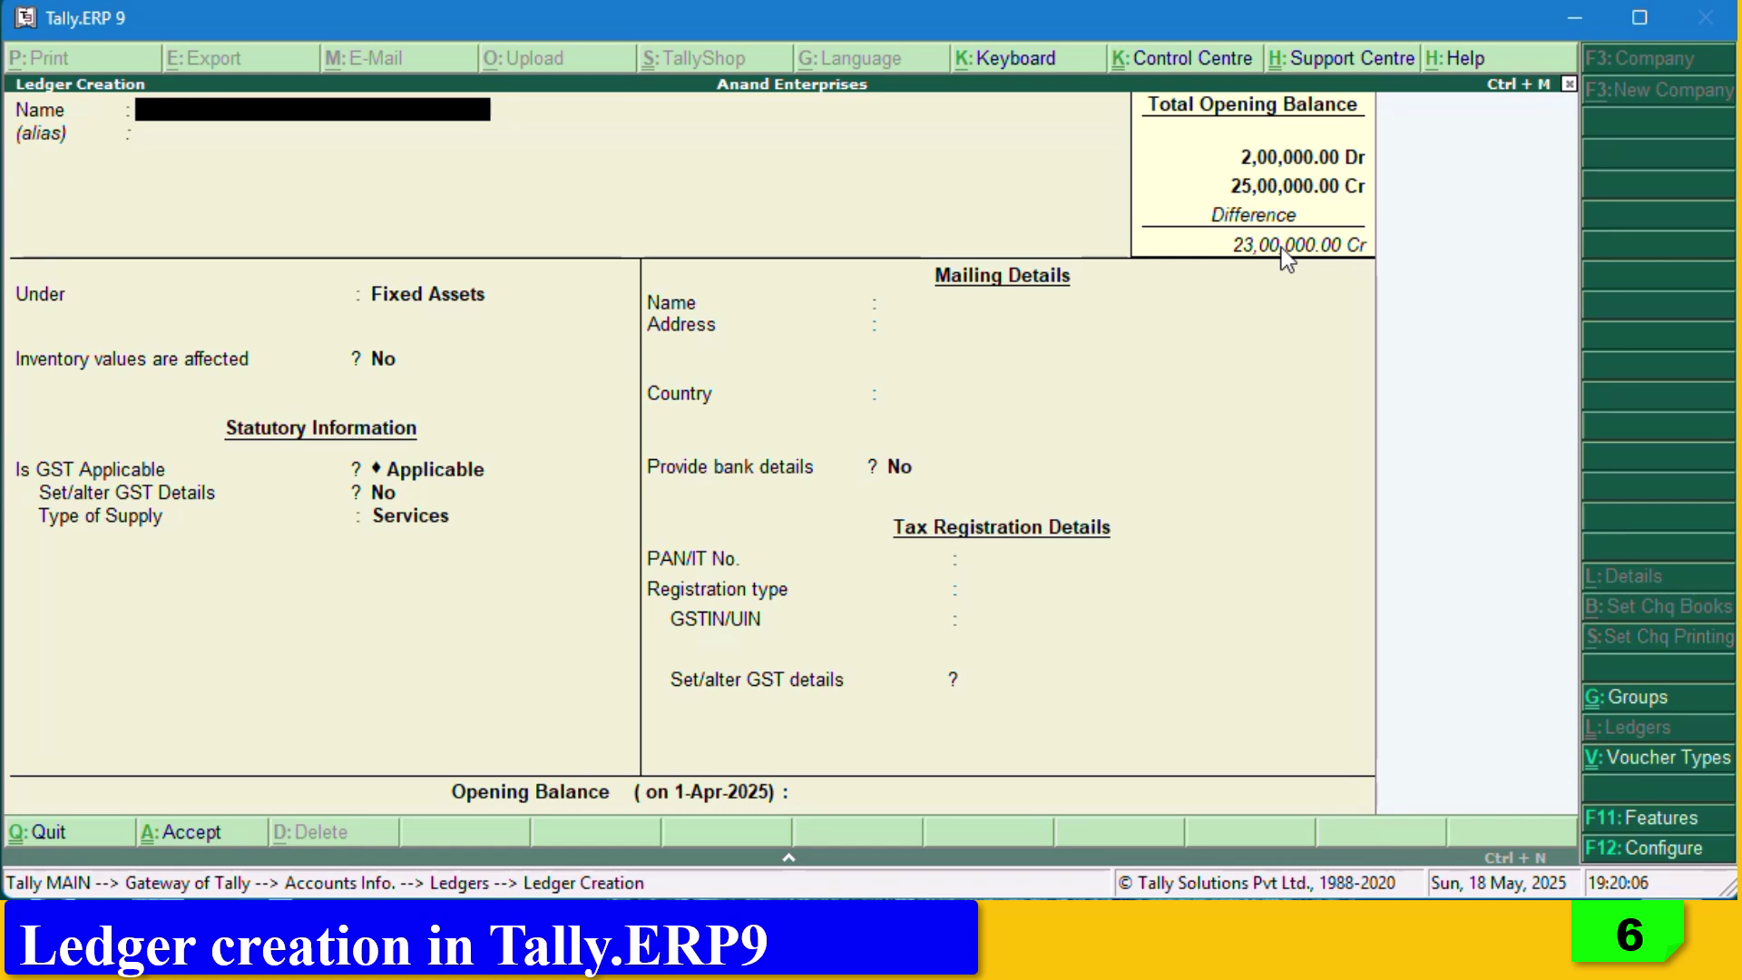
Start a ledger named Computers under Fixed Assets, with inventory values unaffected, GST Applicable, no GST details set and Services as the supply type.
type("Computers")
key("Return")
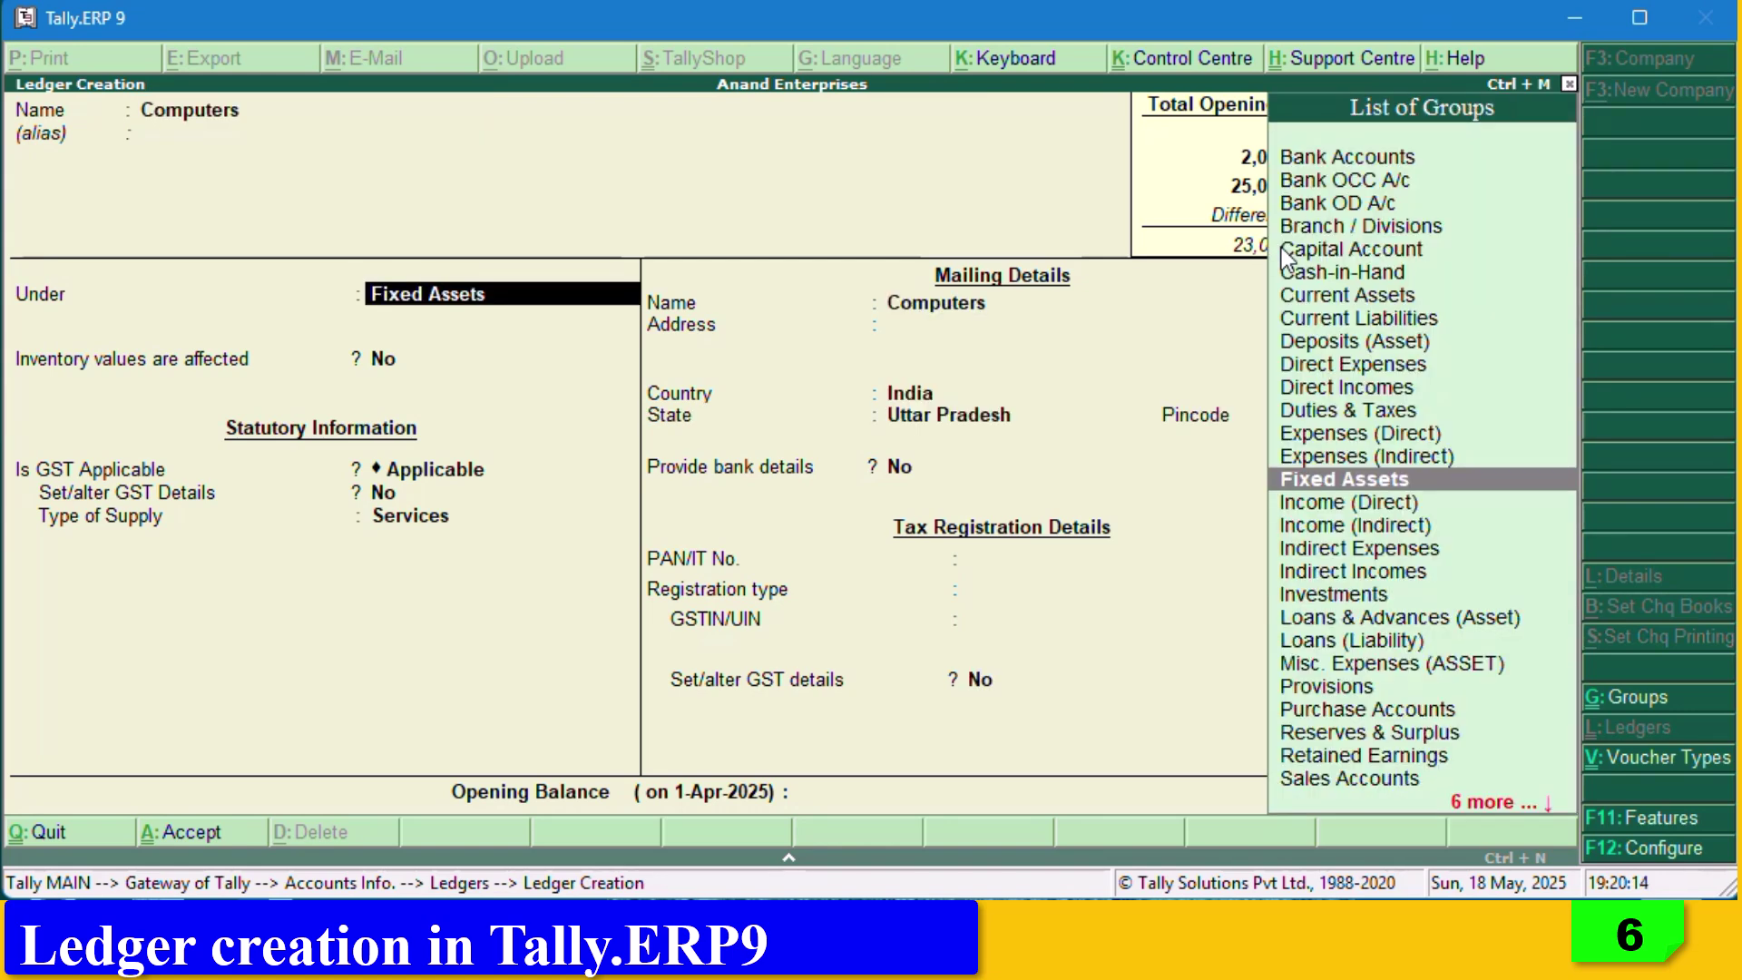
key("Return")
key("Return")
key("Return")
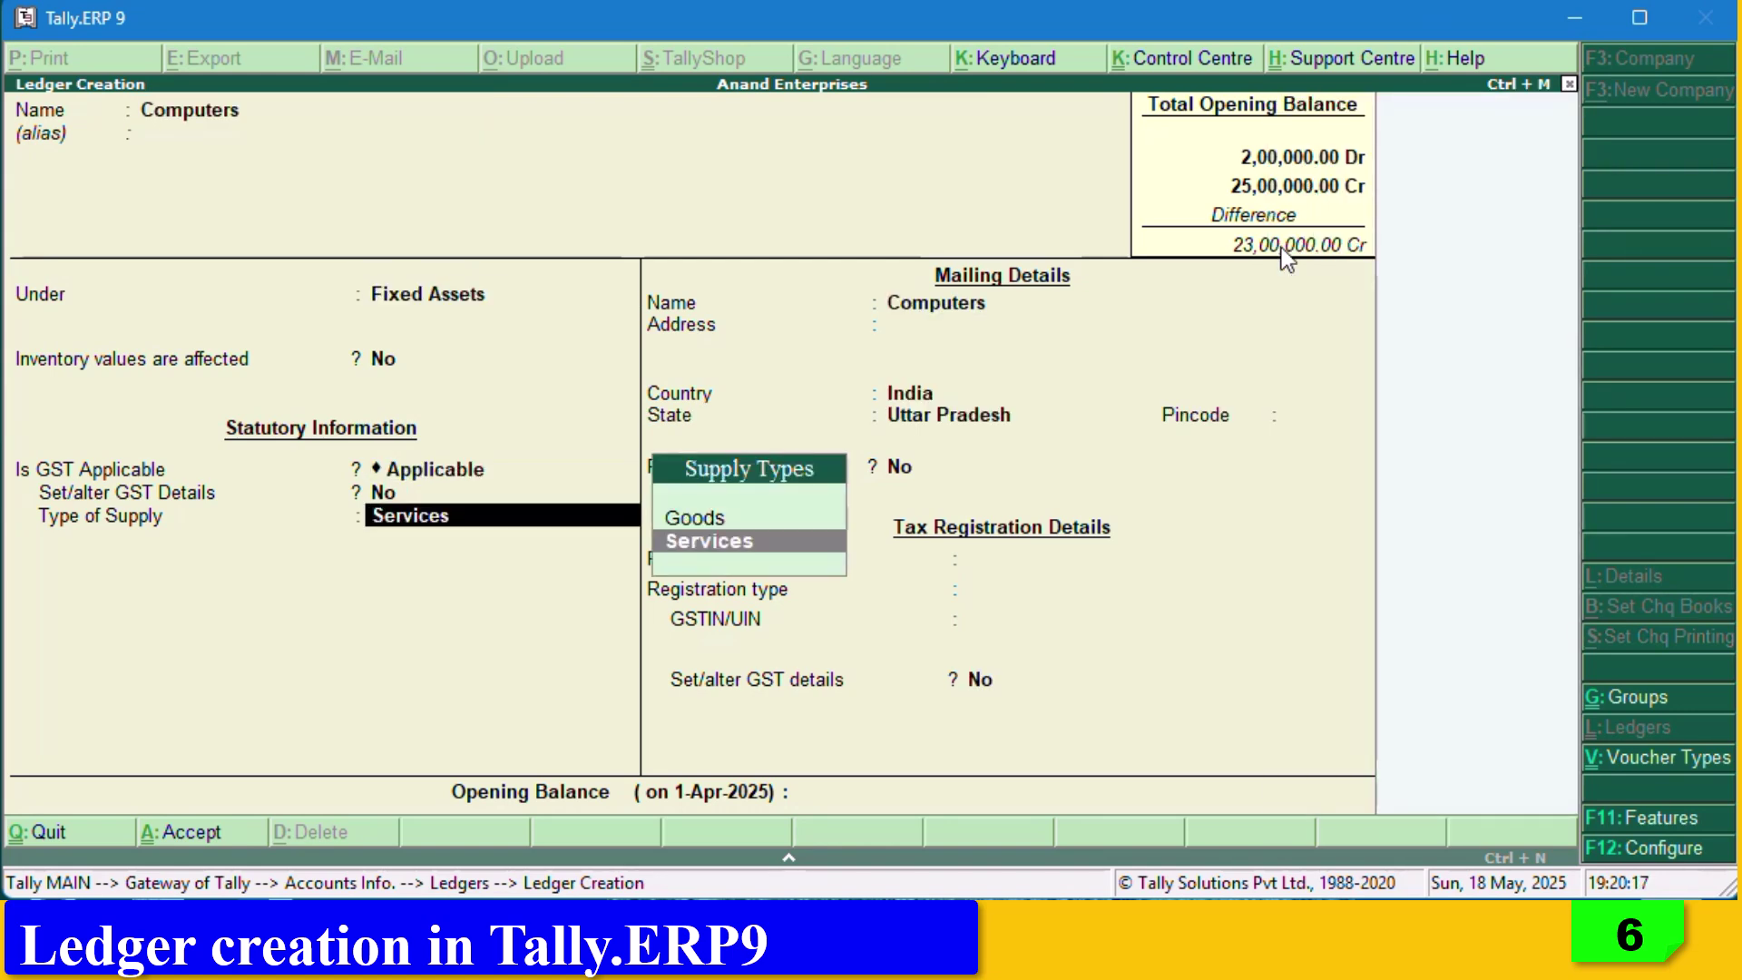
key("Return")
Keep the Computers ledger's mailing name, India and Uttar Pradesh, leaving address, pincode and PAN blank and bank details set to No.
key("Return")
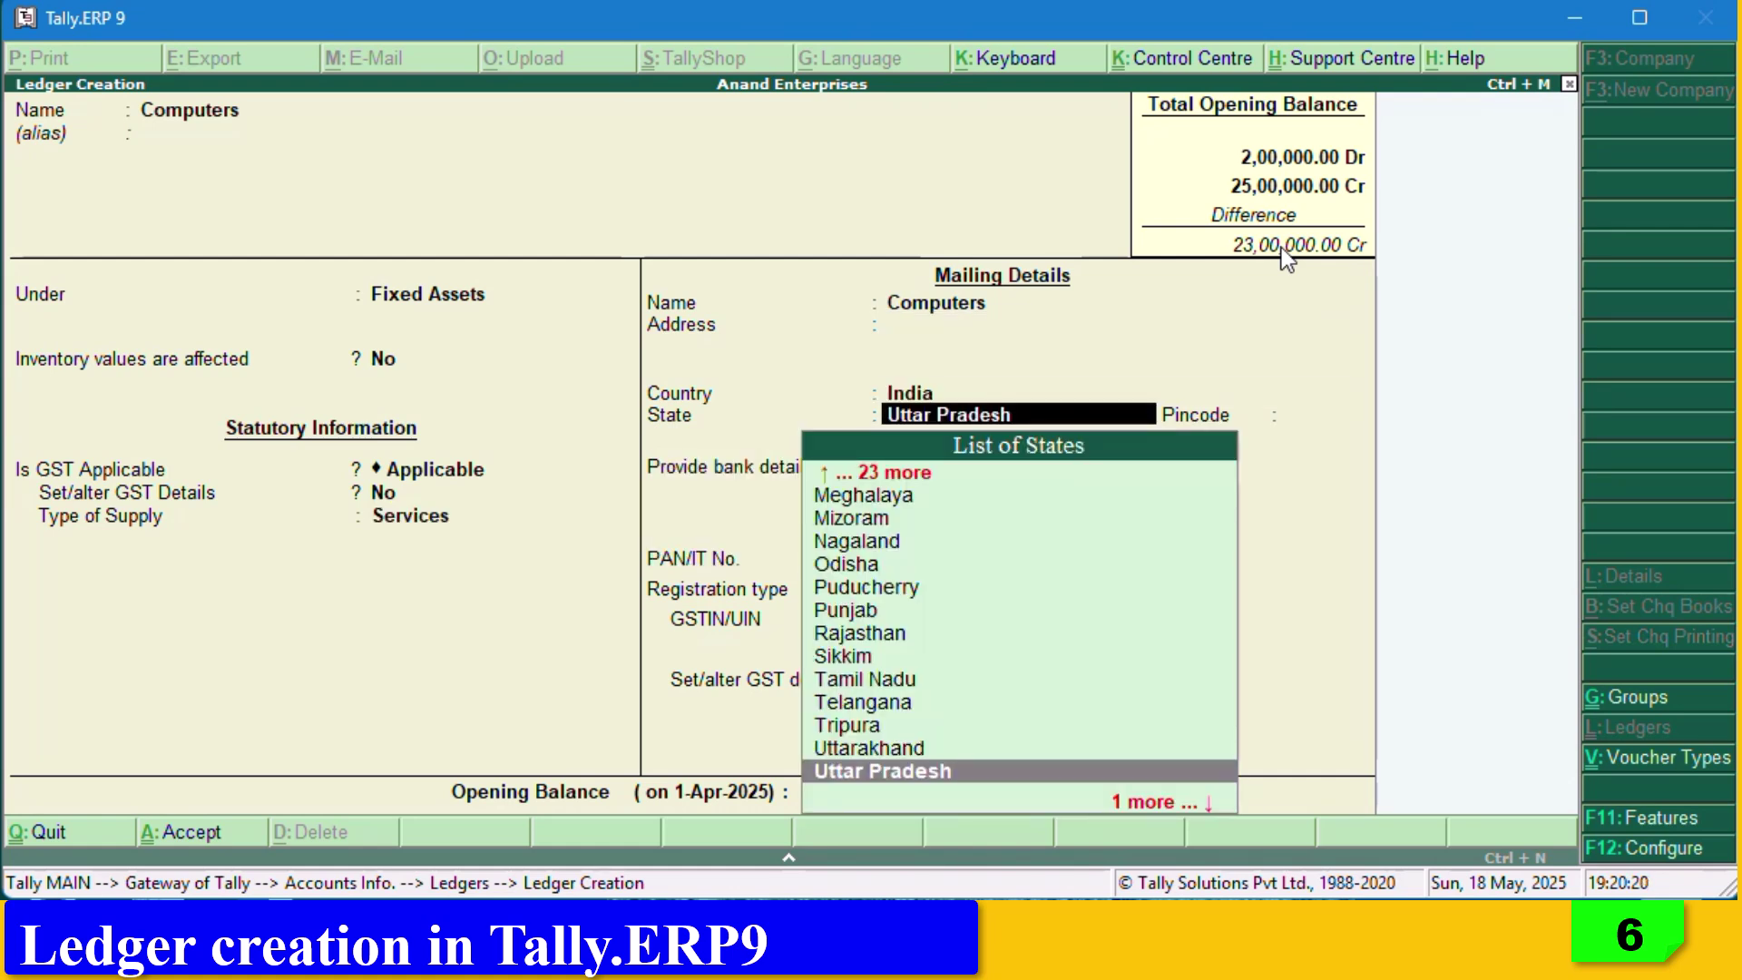
key("Return")
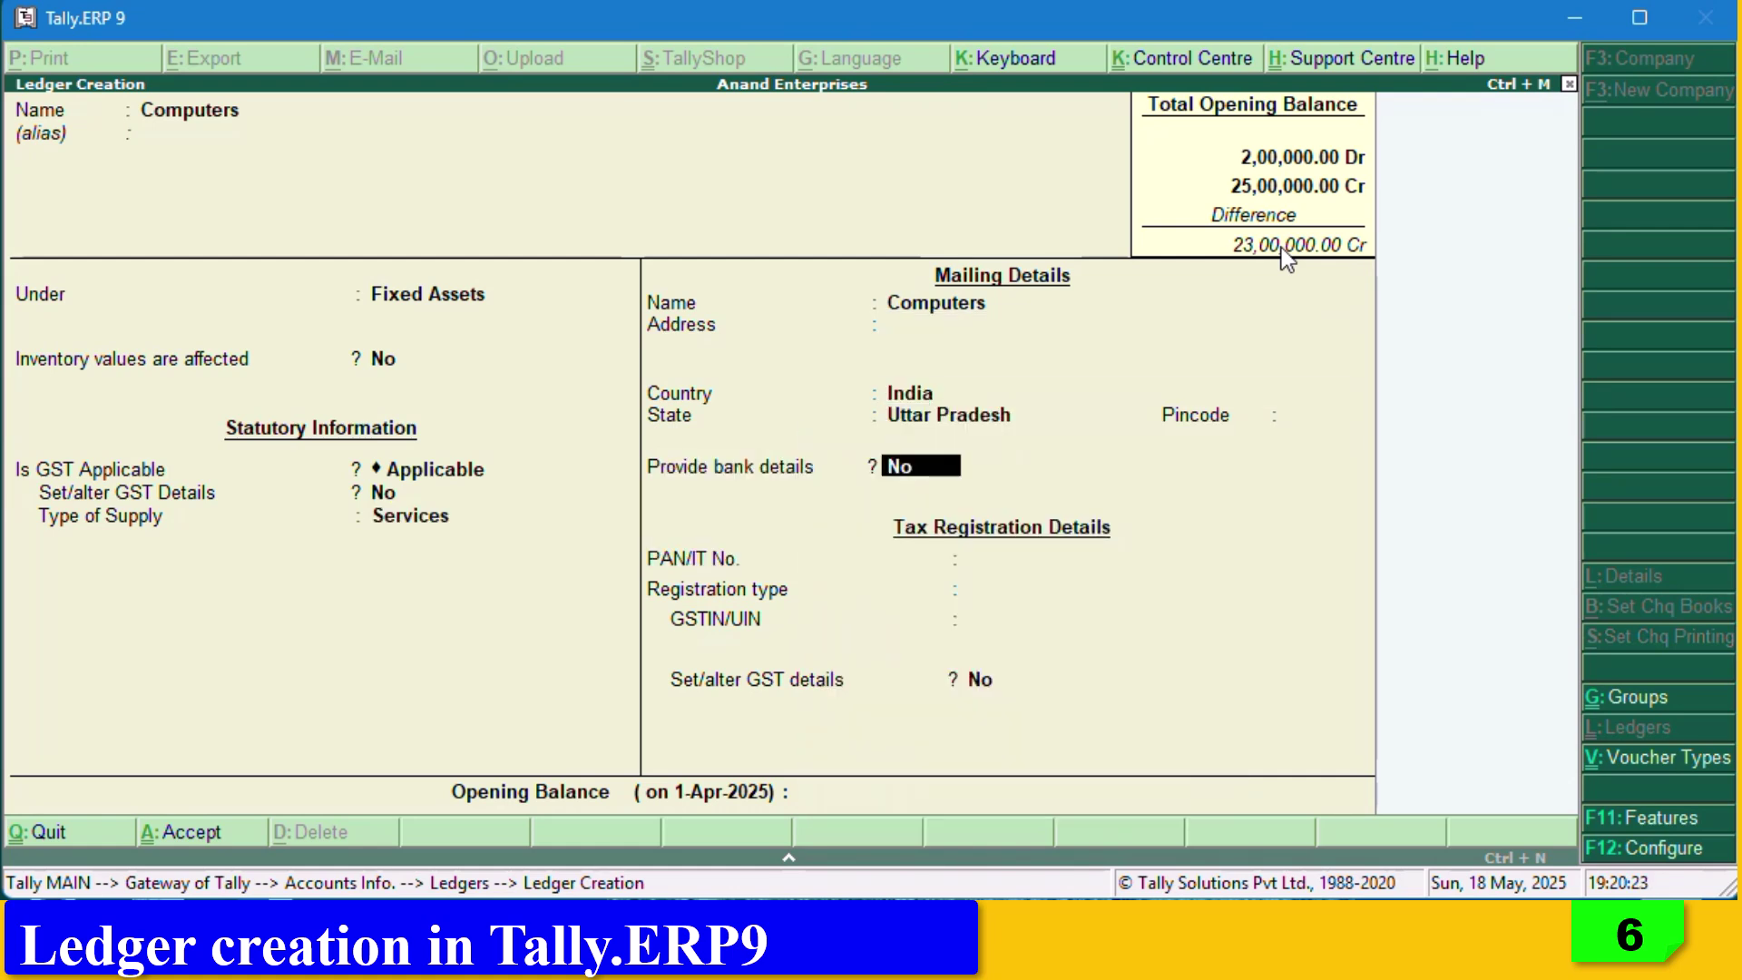
key("Return")
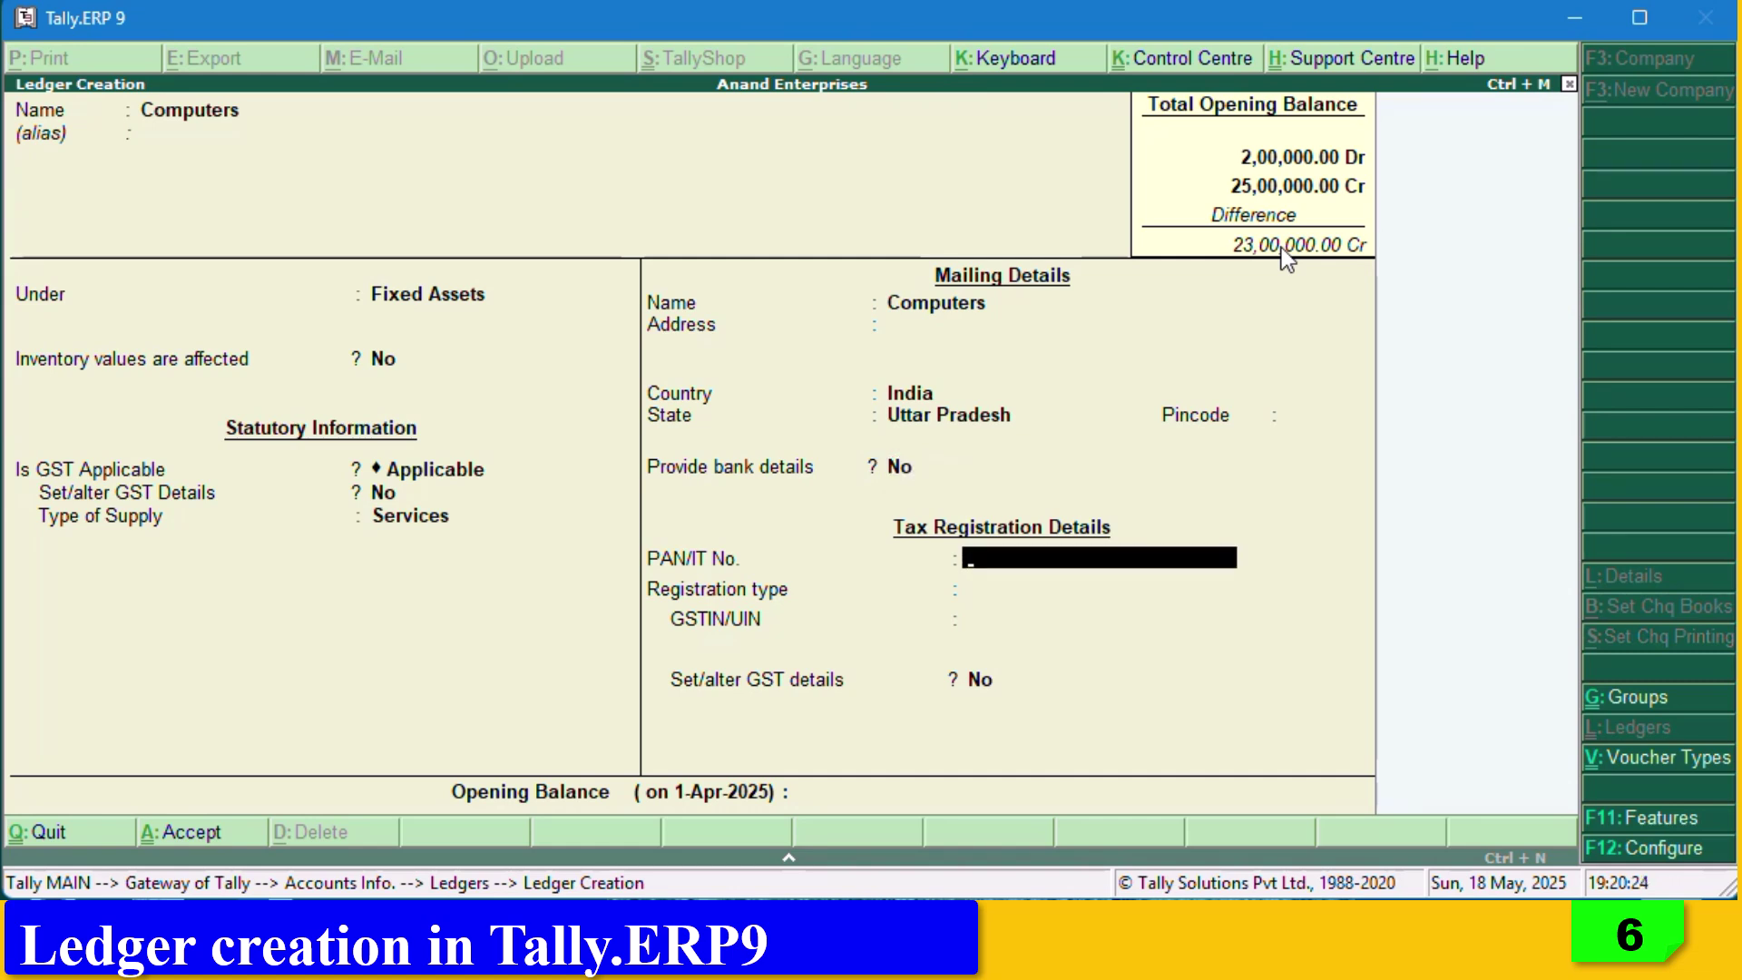
key("Return")
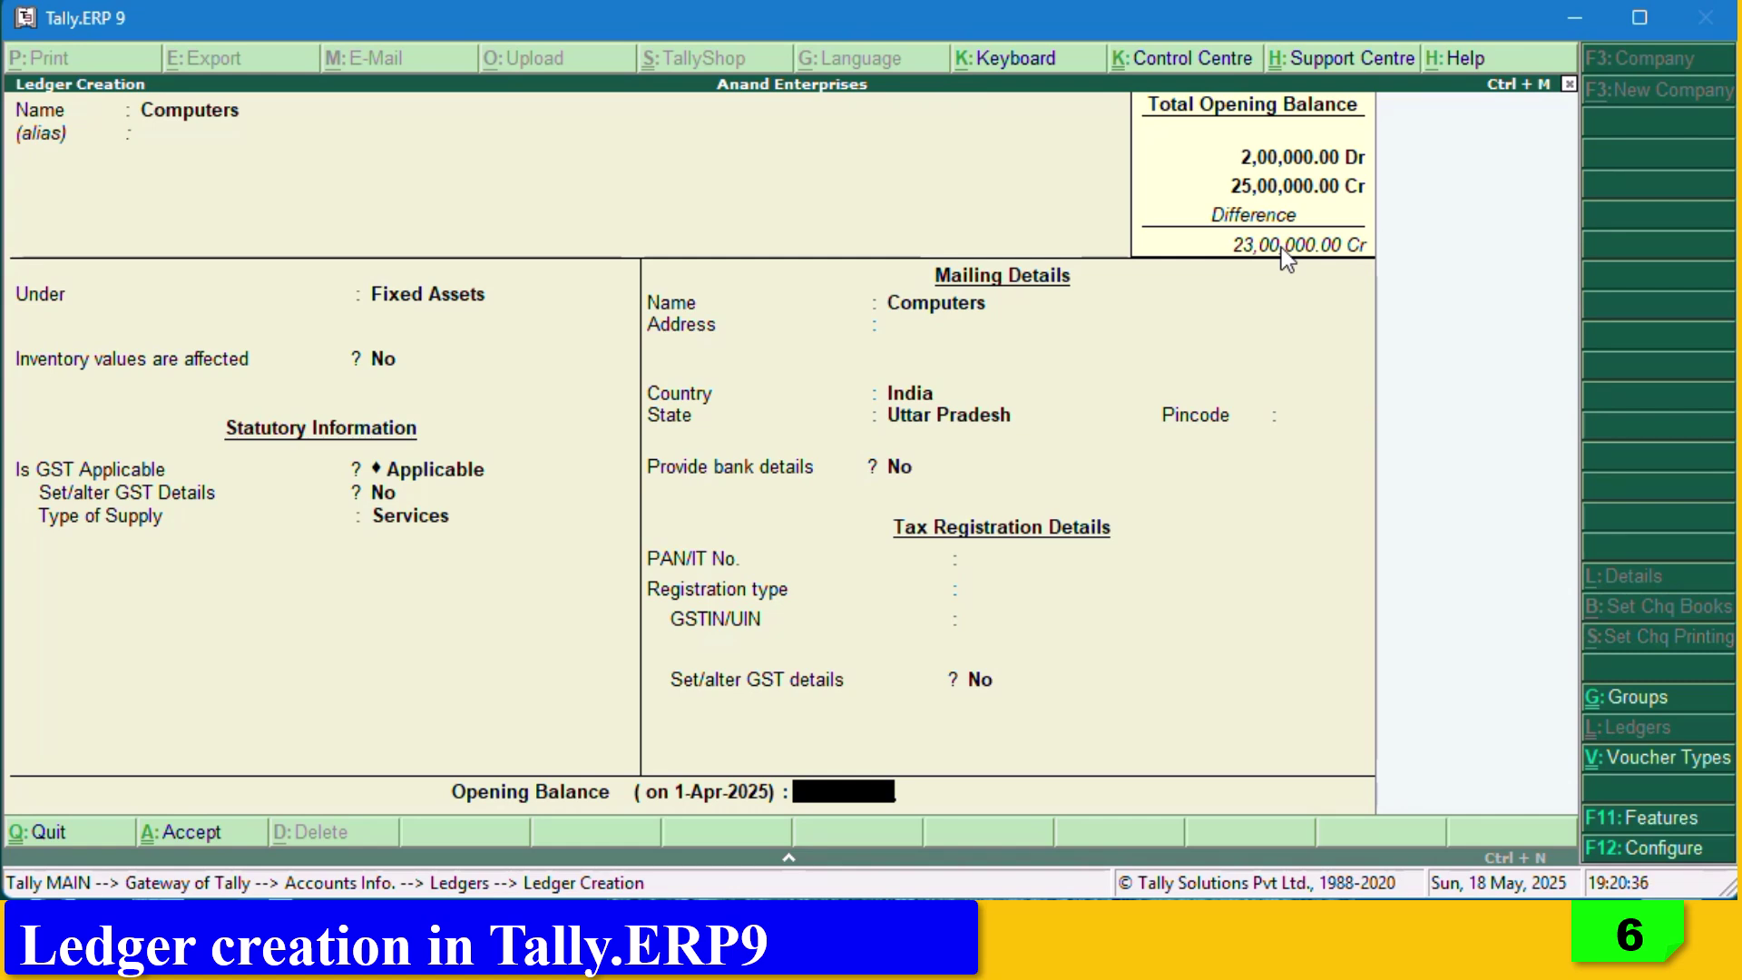
Set the Computers ledger's opening balance to 1,50,000 Dr and save the ledger.
type("150000")
key("Return")
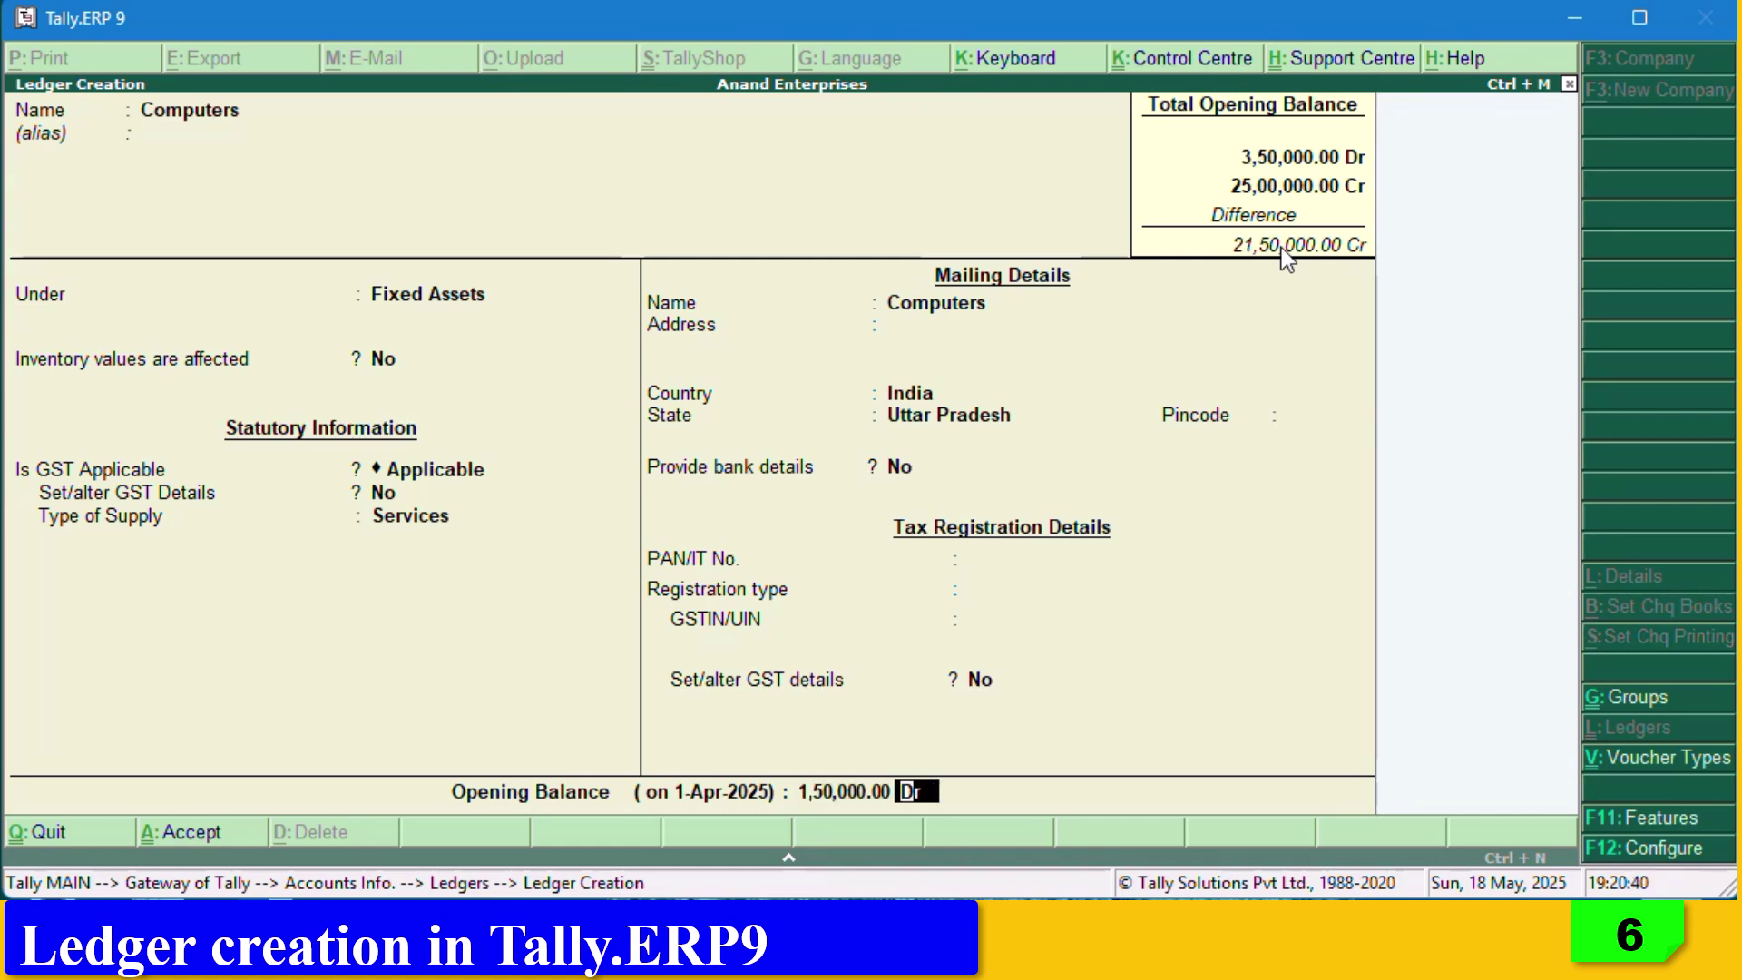
key("Return")
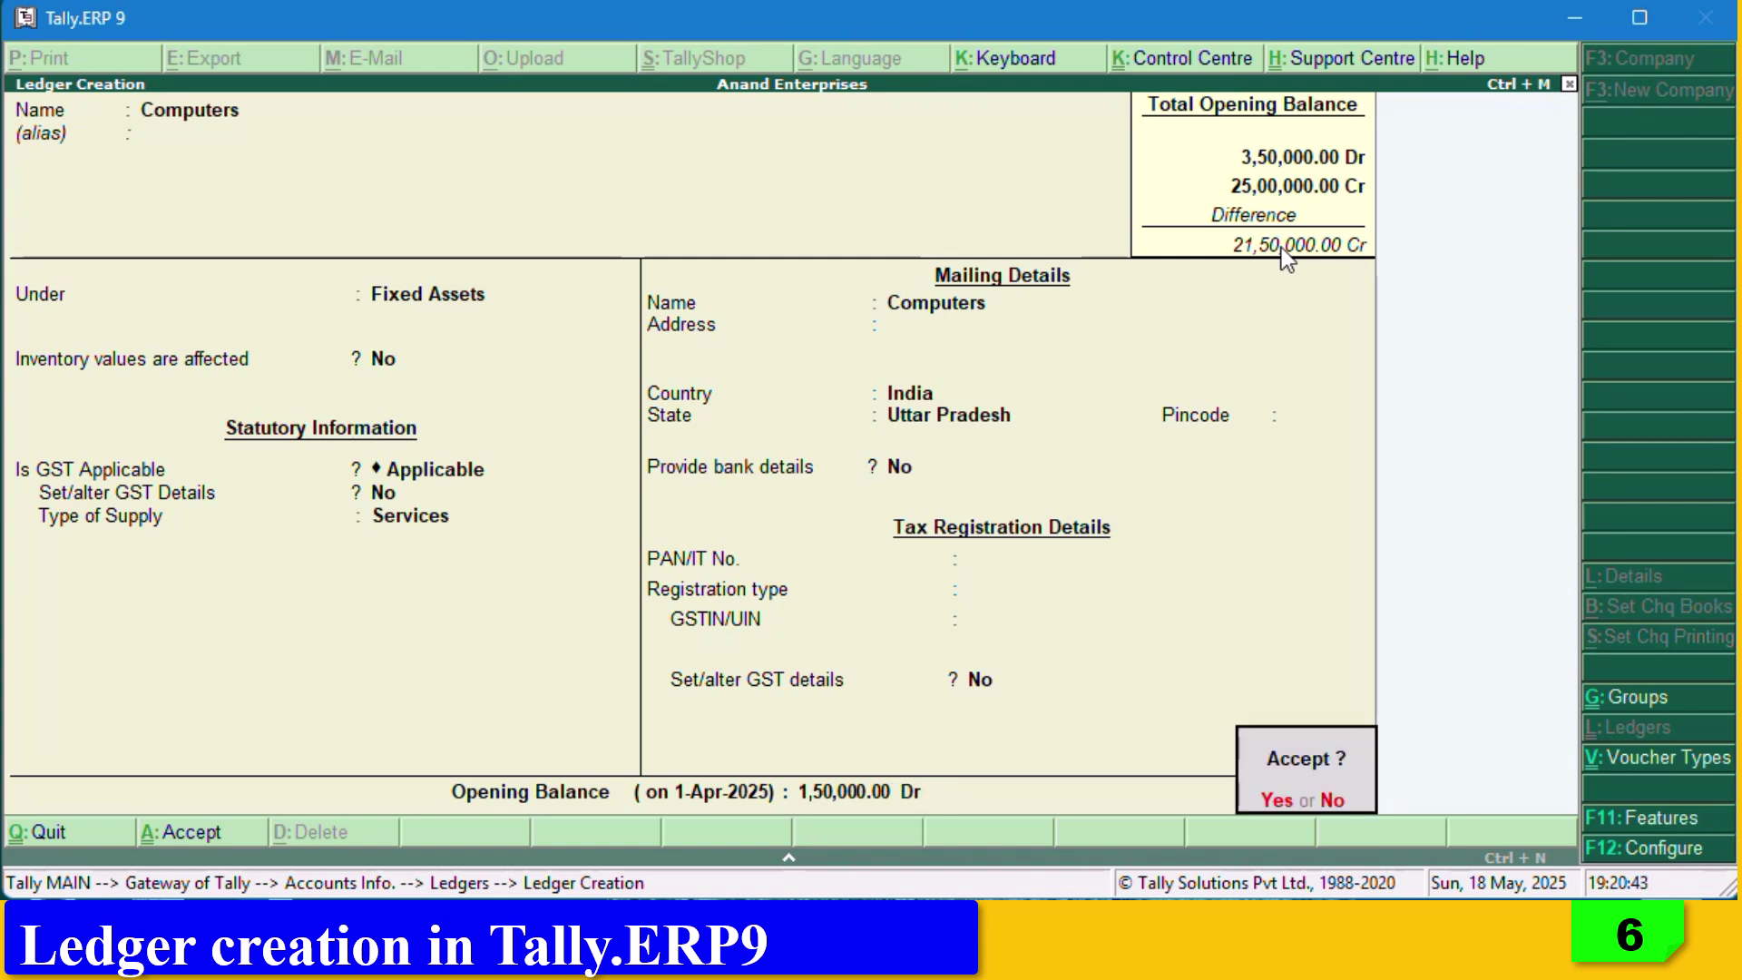
key("Return")
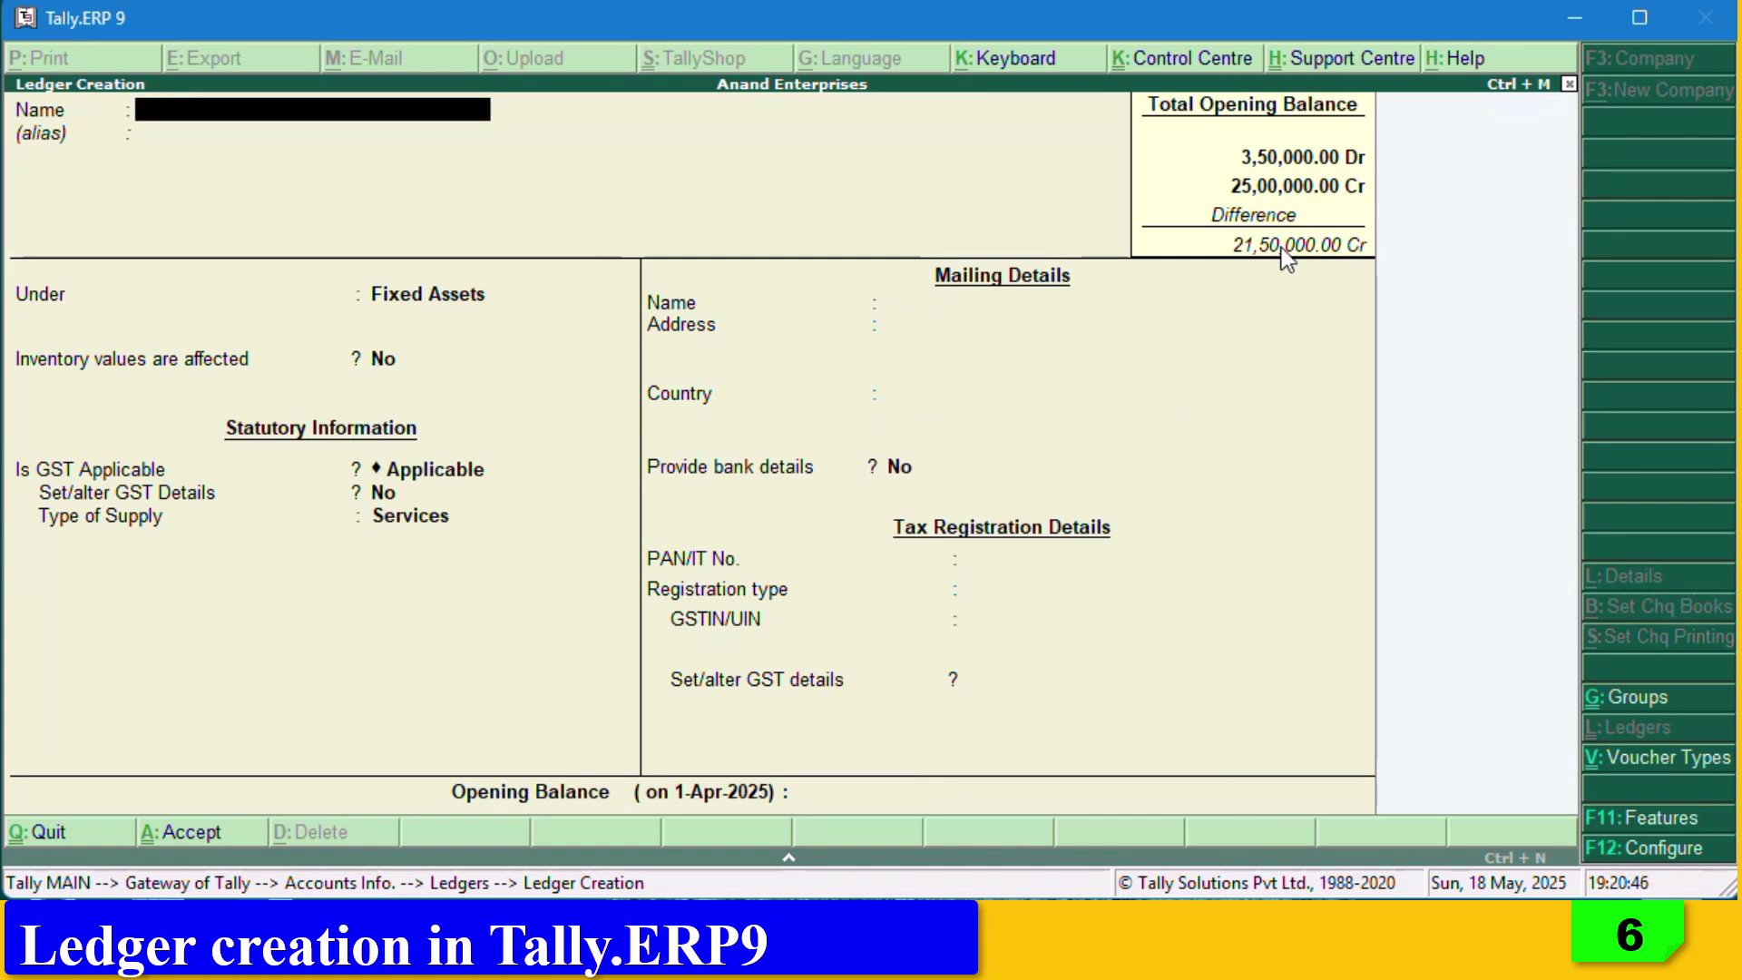
Start a ledger named Electical Equipments under Fixed Assets, with inventory values unaffected, GST Applicable, no GST details set and Services as the supply type.
type("Electical Equipments")
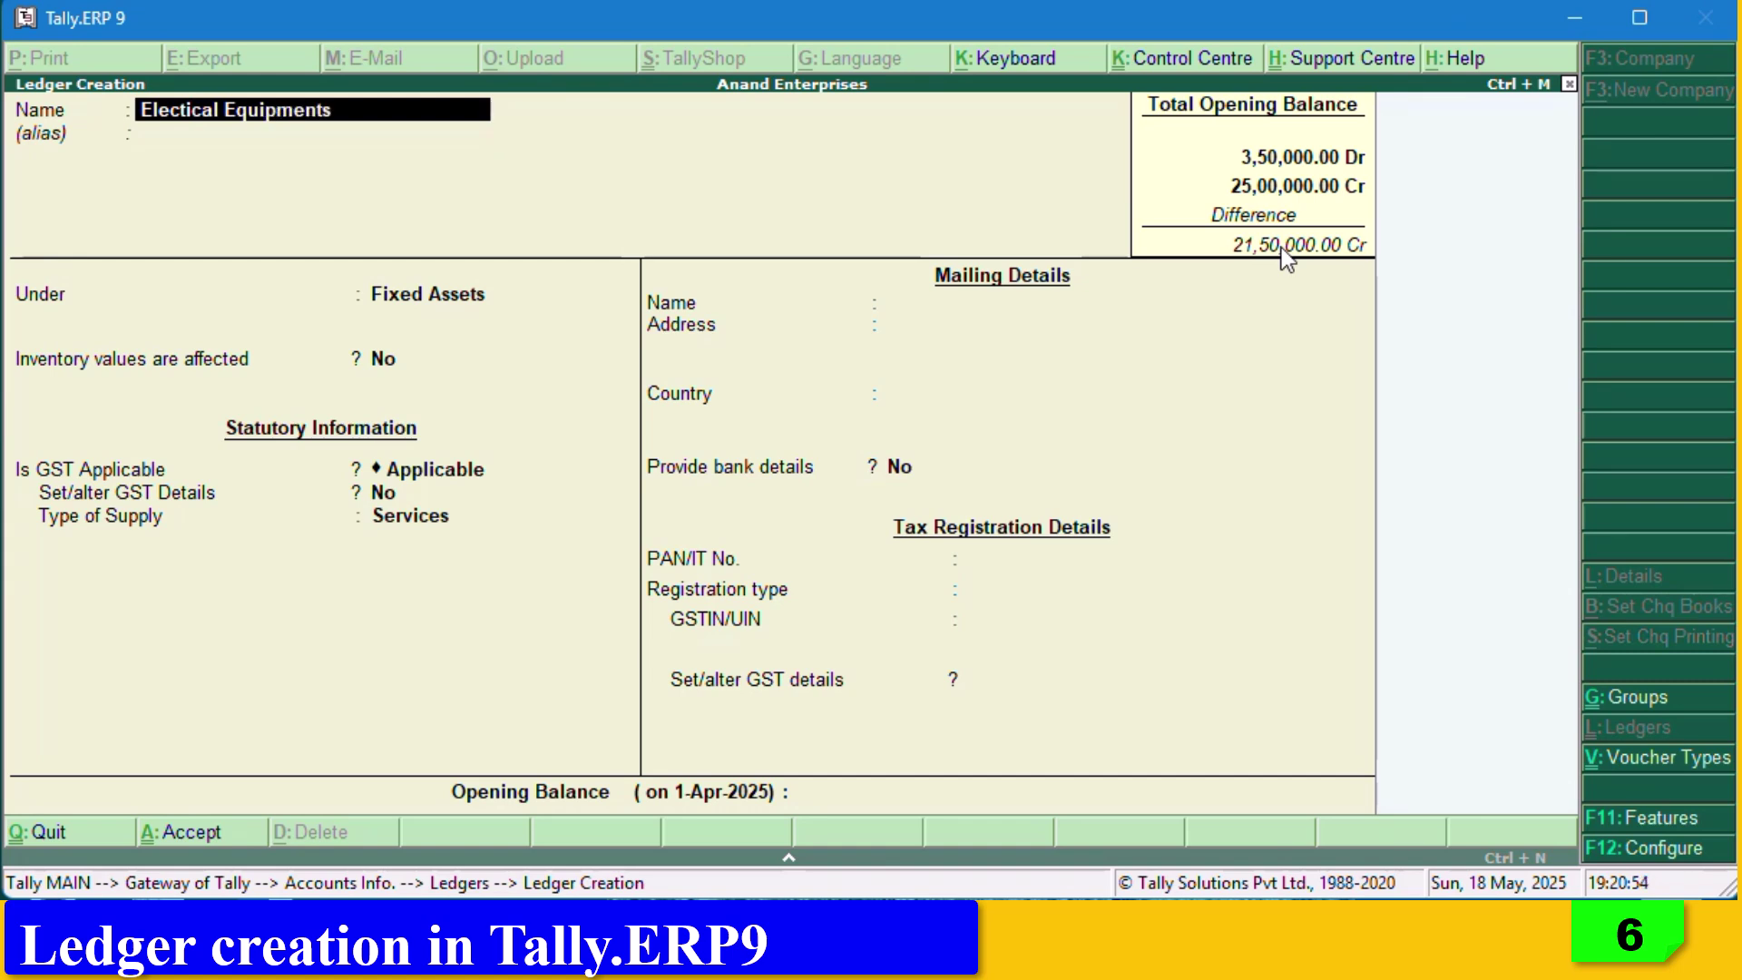
key("Return")
key("Return")
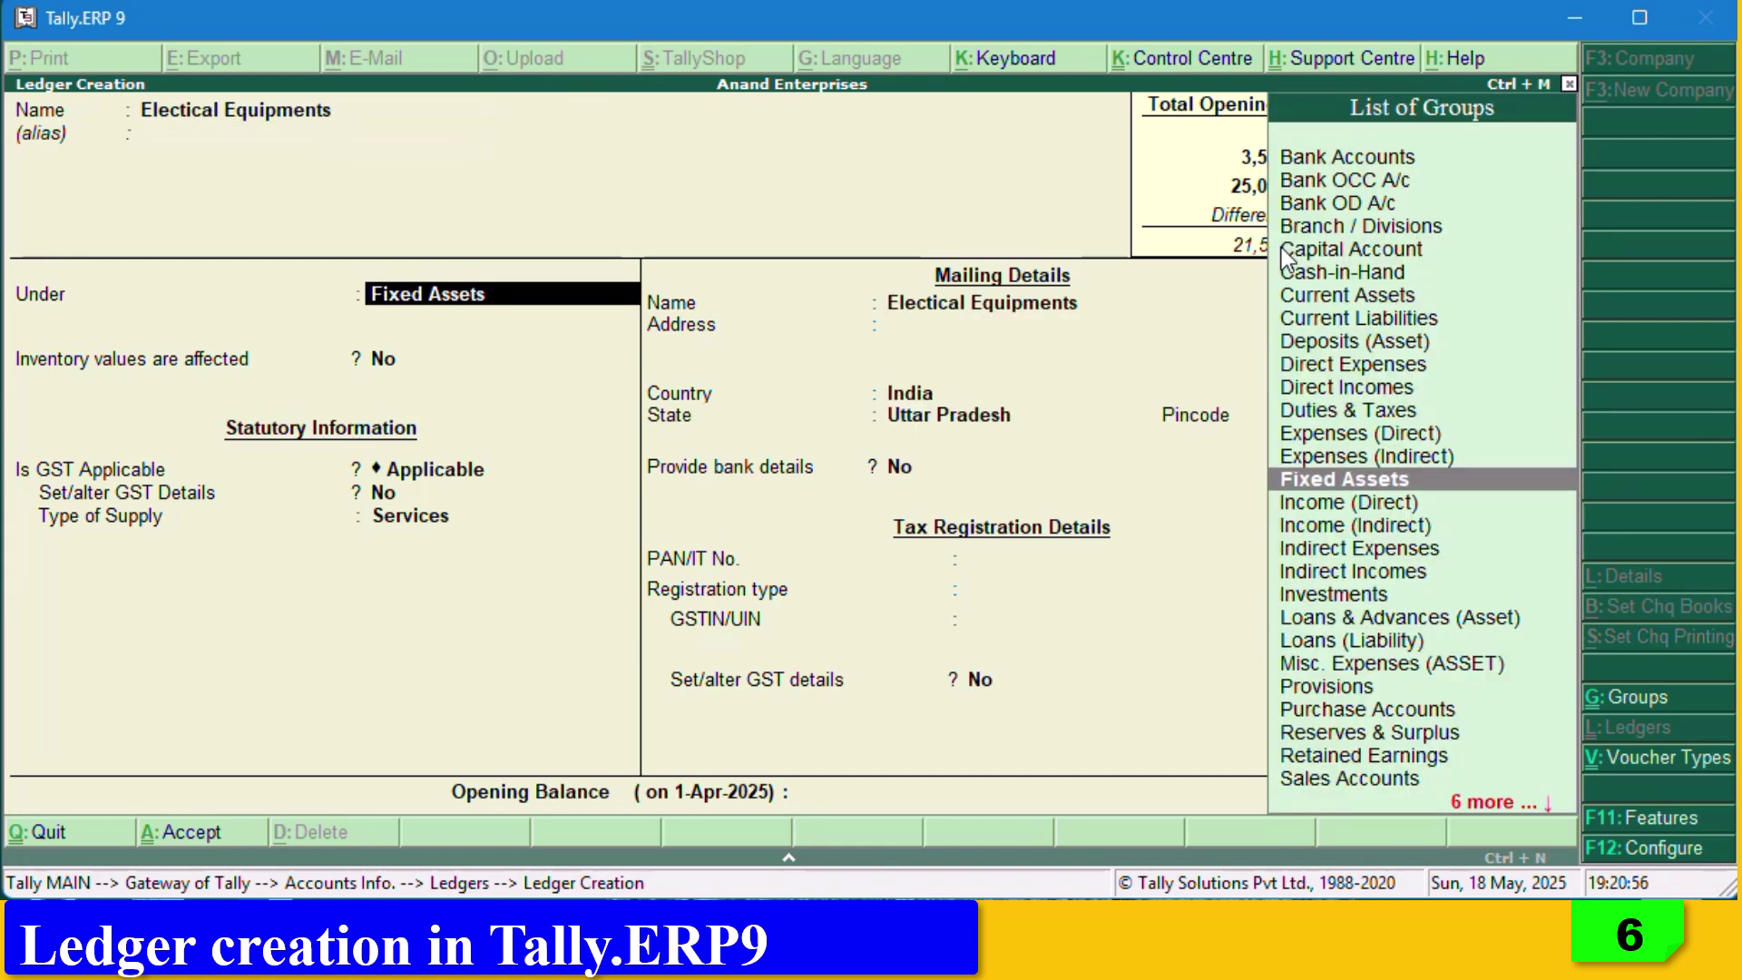
key("Return")
key("Return")
key("Return")
key("Return")
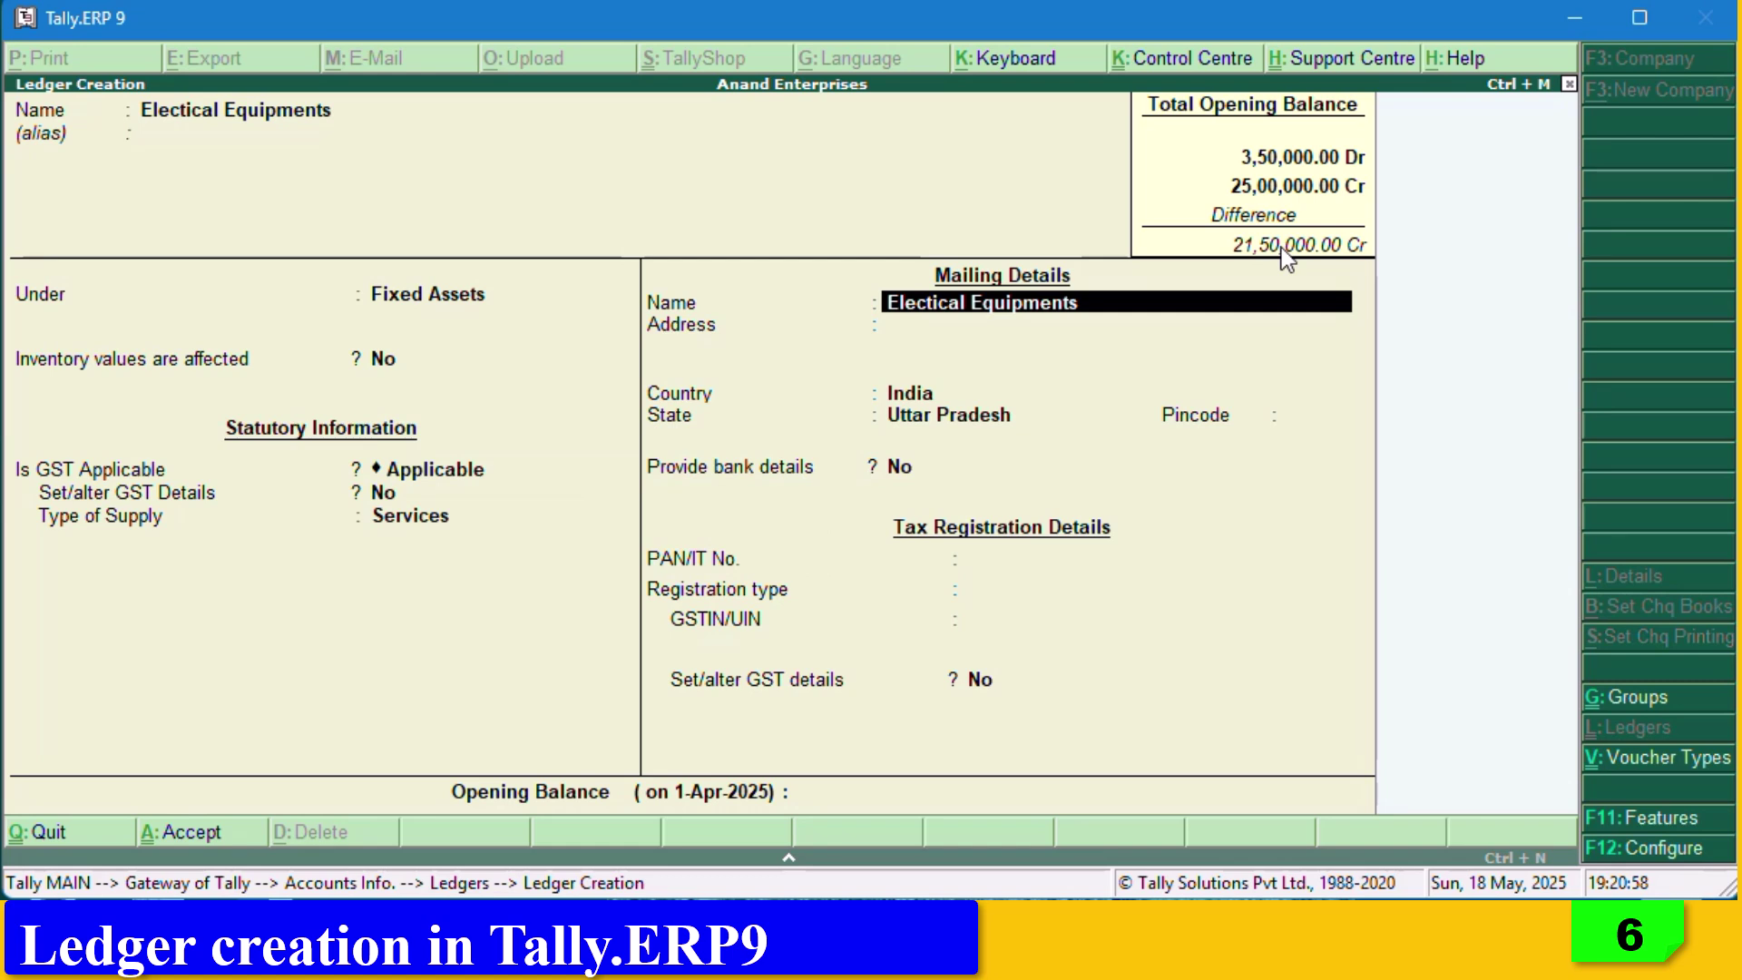
Keep the Electical Equipments ledger's mailing name, India and Uttar Pradesh, leaving address, pincode and PAN blank and bank details set to No.
key("Return")
key("Return")
key("Return")
key("Return")
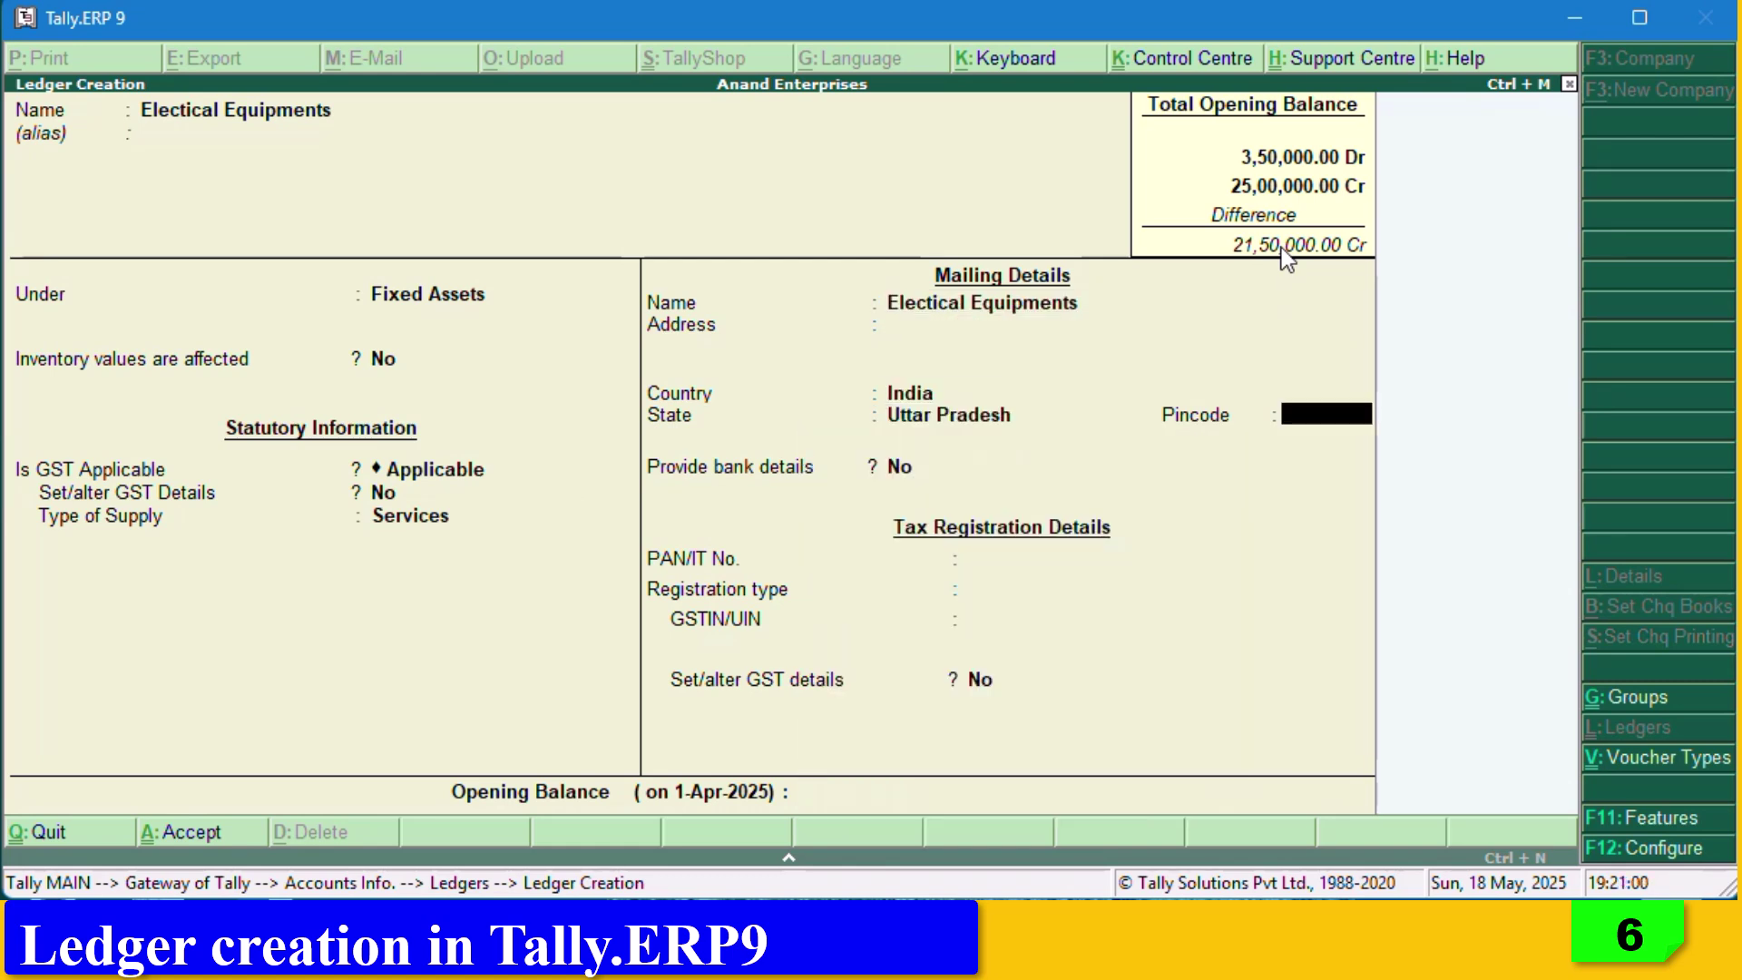
key("Return")
key("Return")
key("Return")
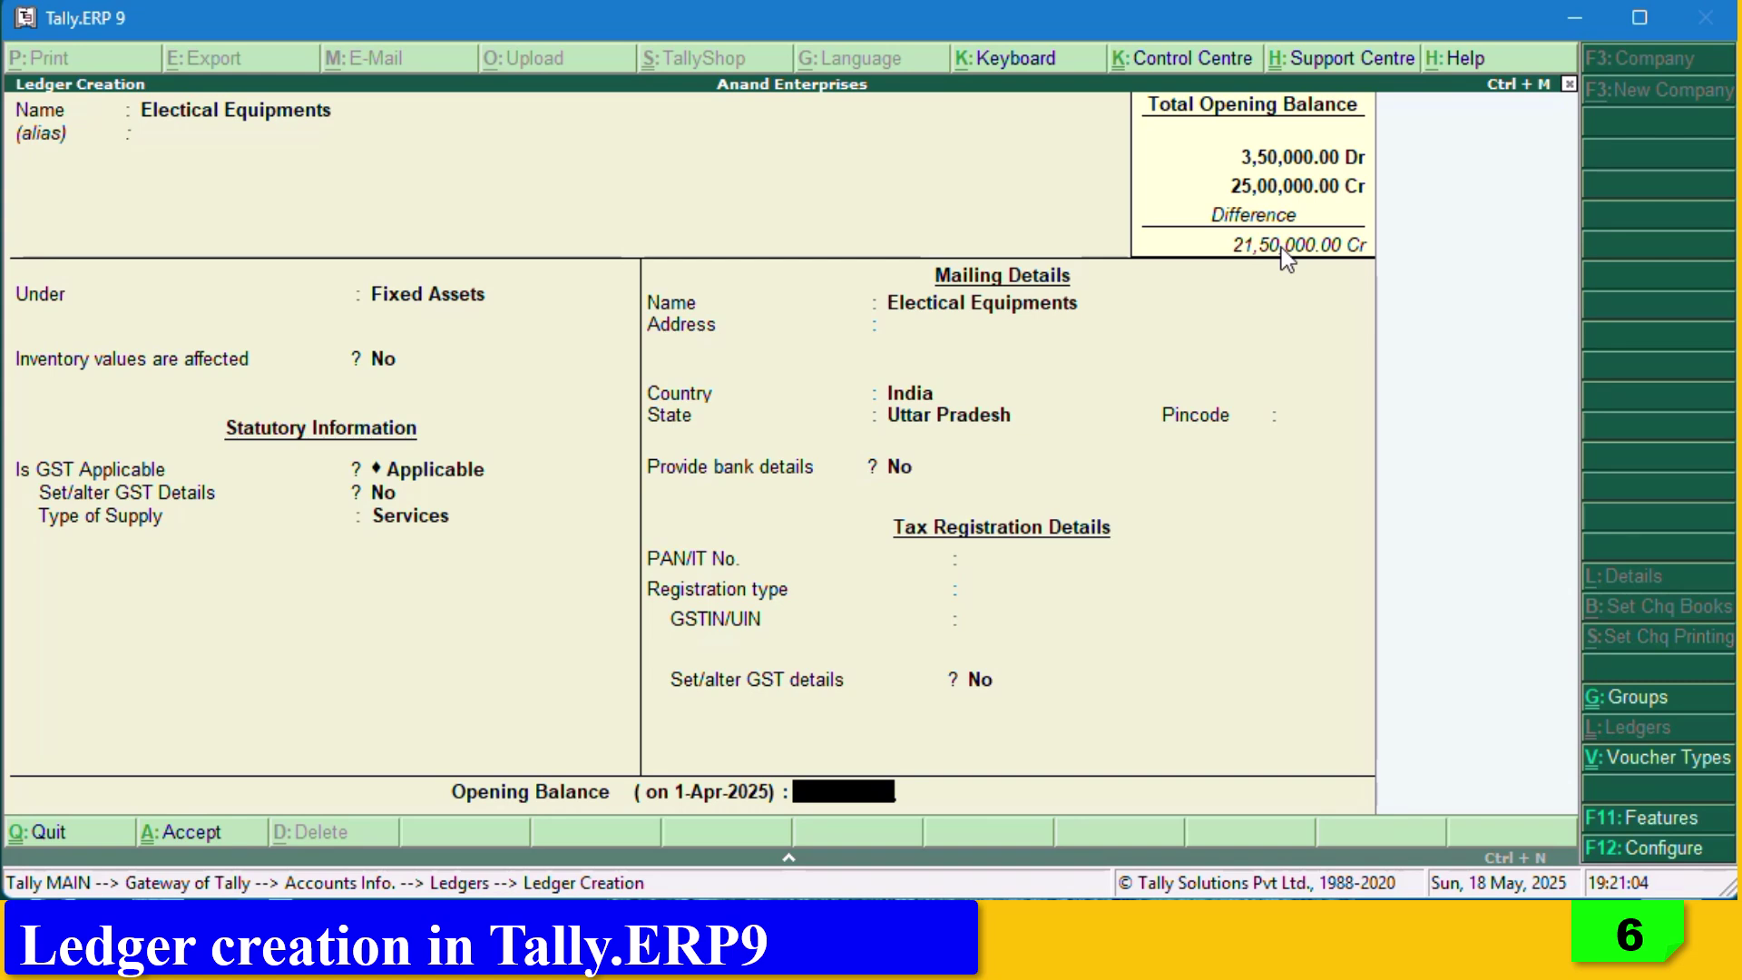
Set the Electical Equipments ledger's opening balance to 50,000 Dr and save the ledger.
type("50000")
key("Return")
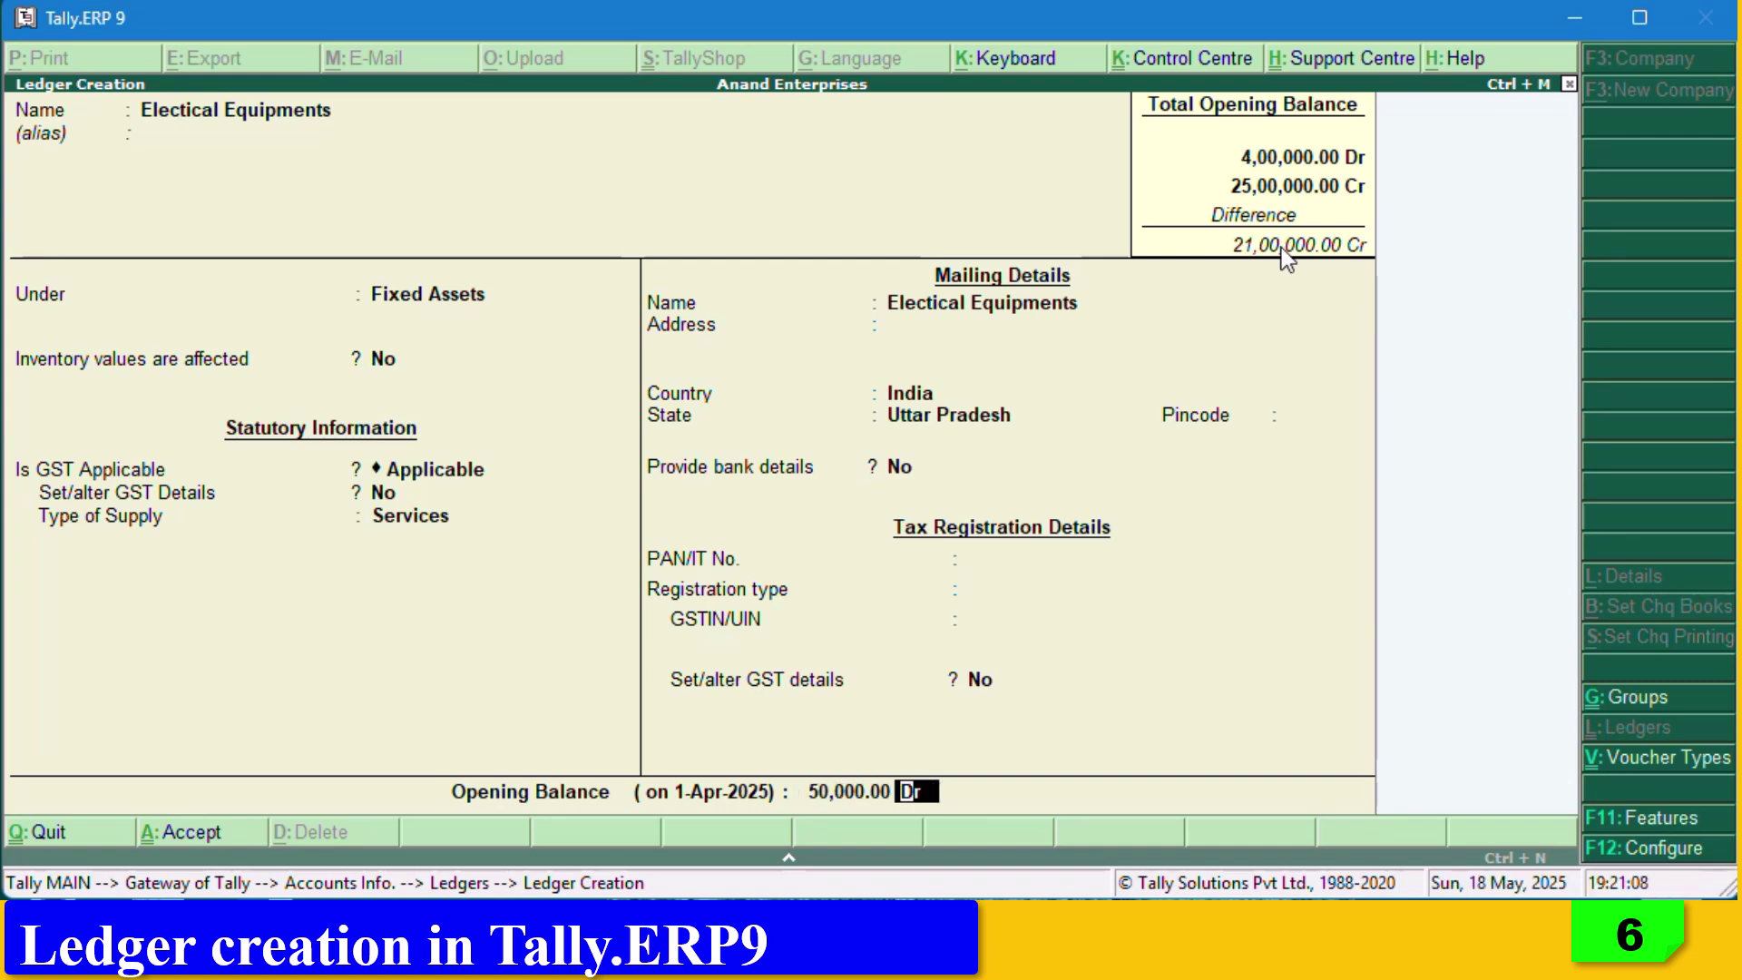
key("Return")
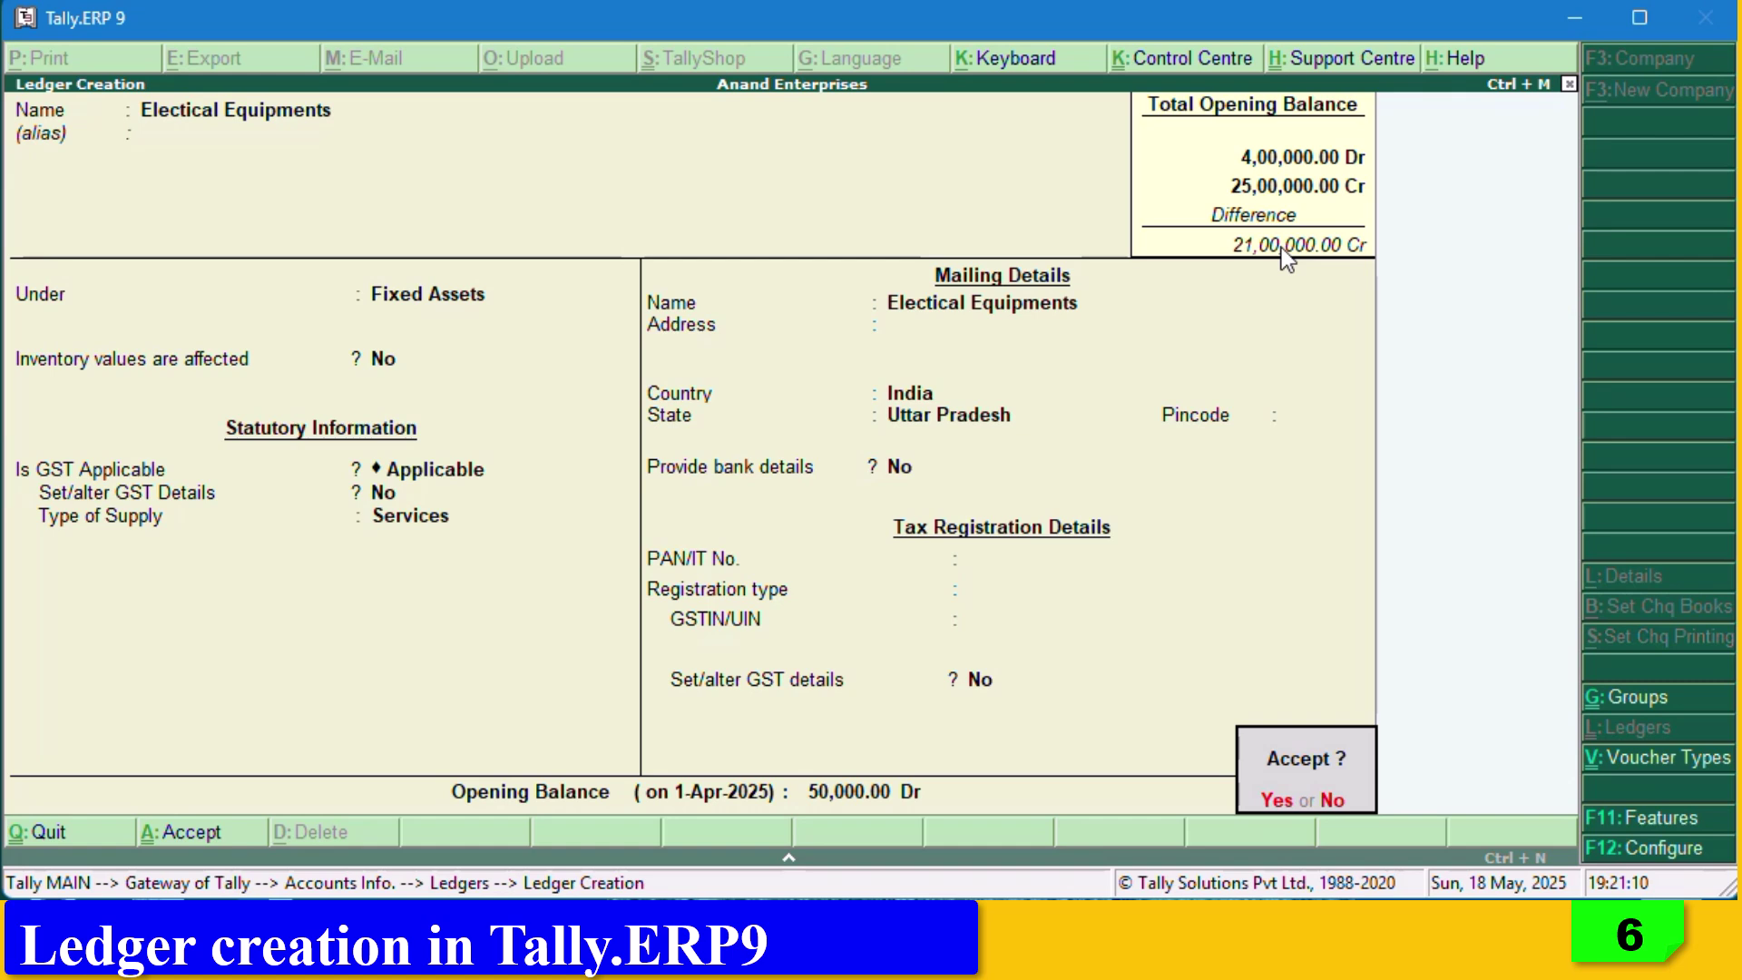
key("Return")
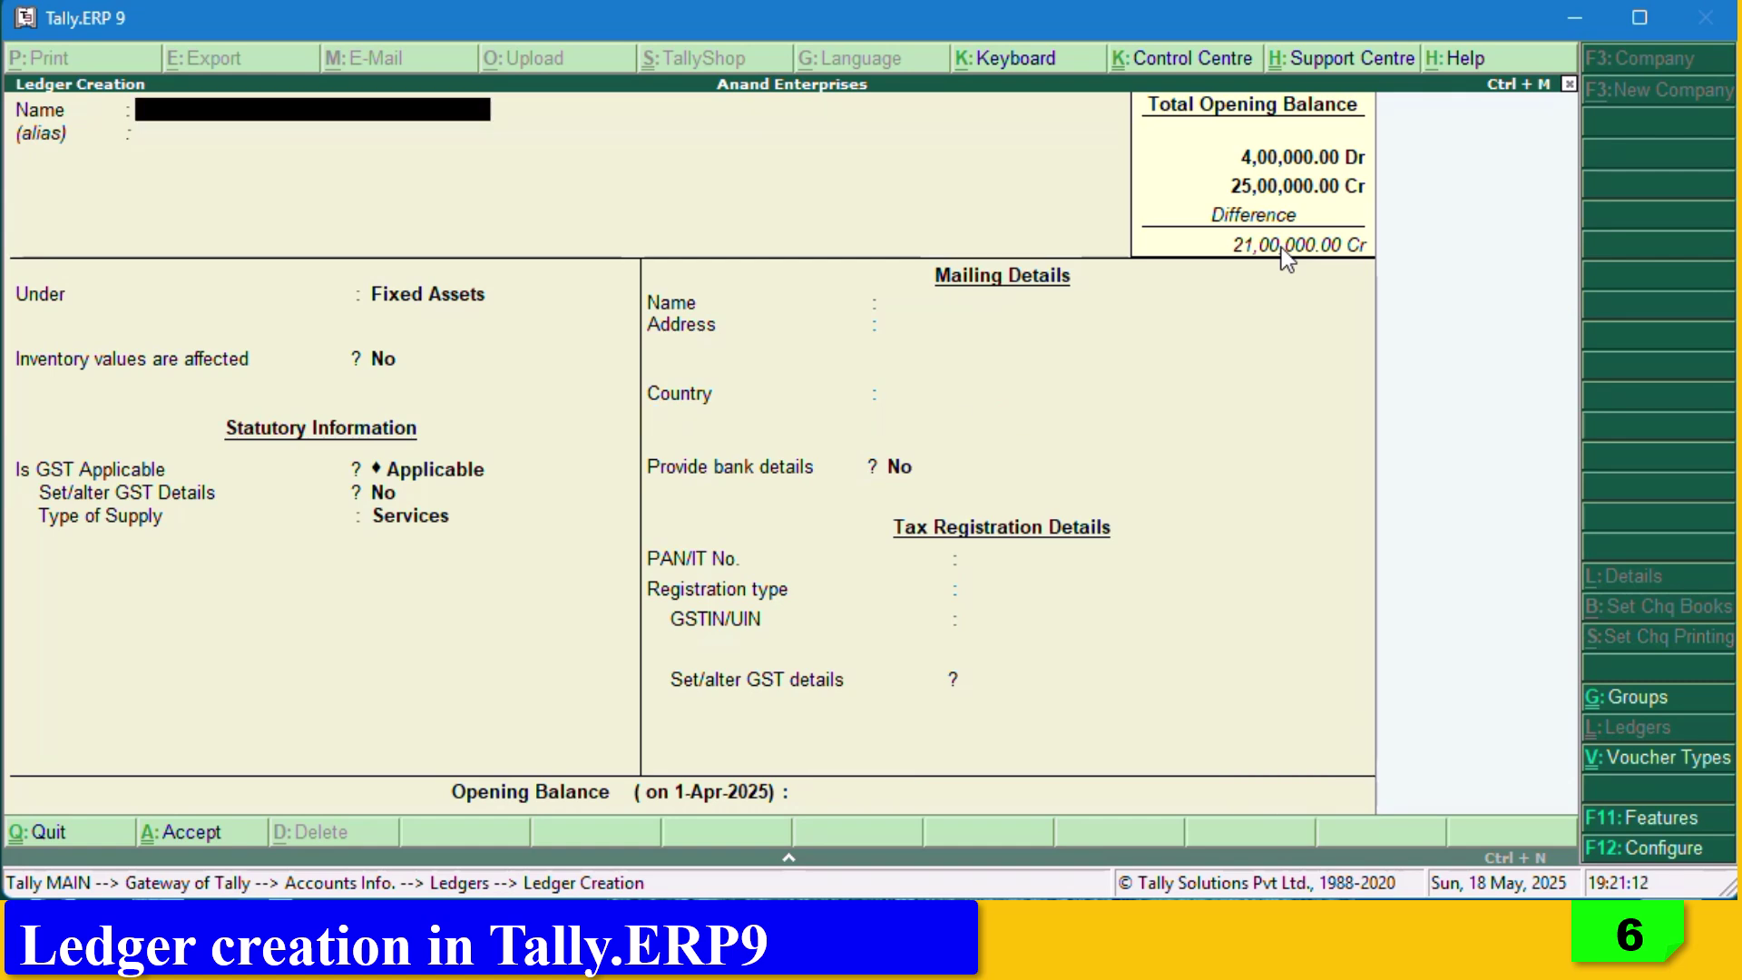
Start a ledger named Machinery under Fixed Assets, with inventory values unaffected, GST Applicable, no GST details set and Services as the supply type.
type("Machinery")
key("Return")
key("Return")
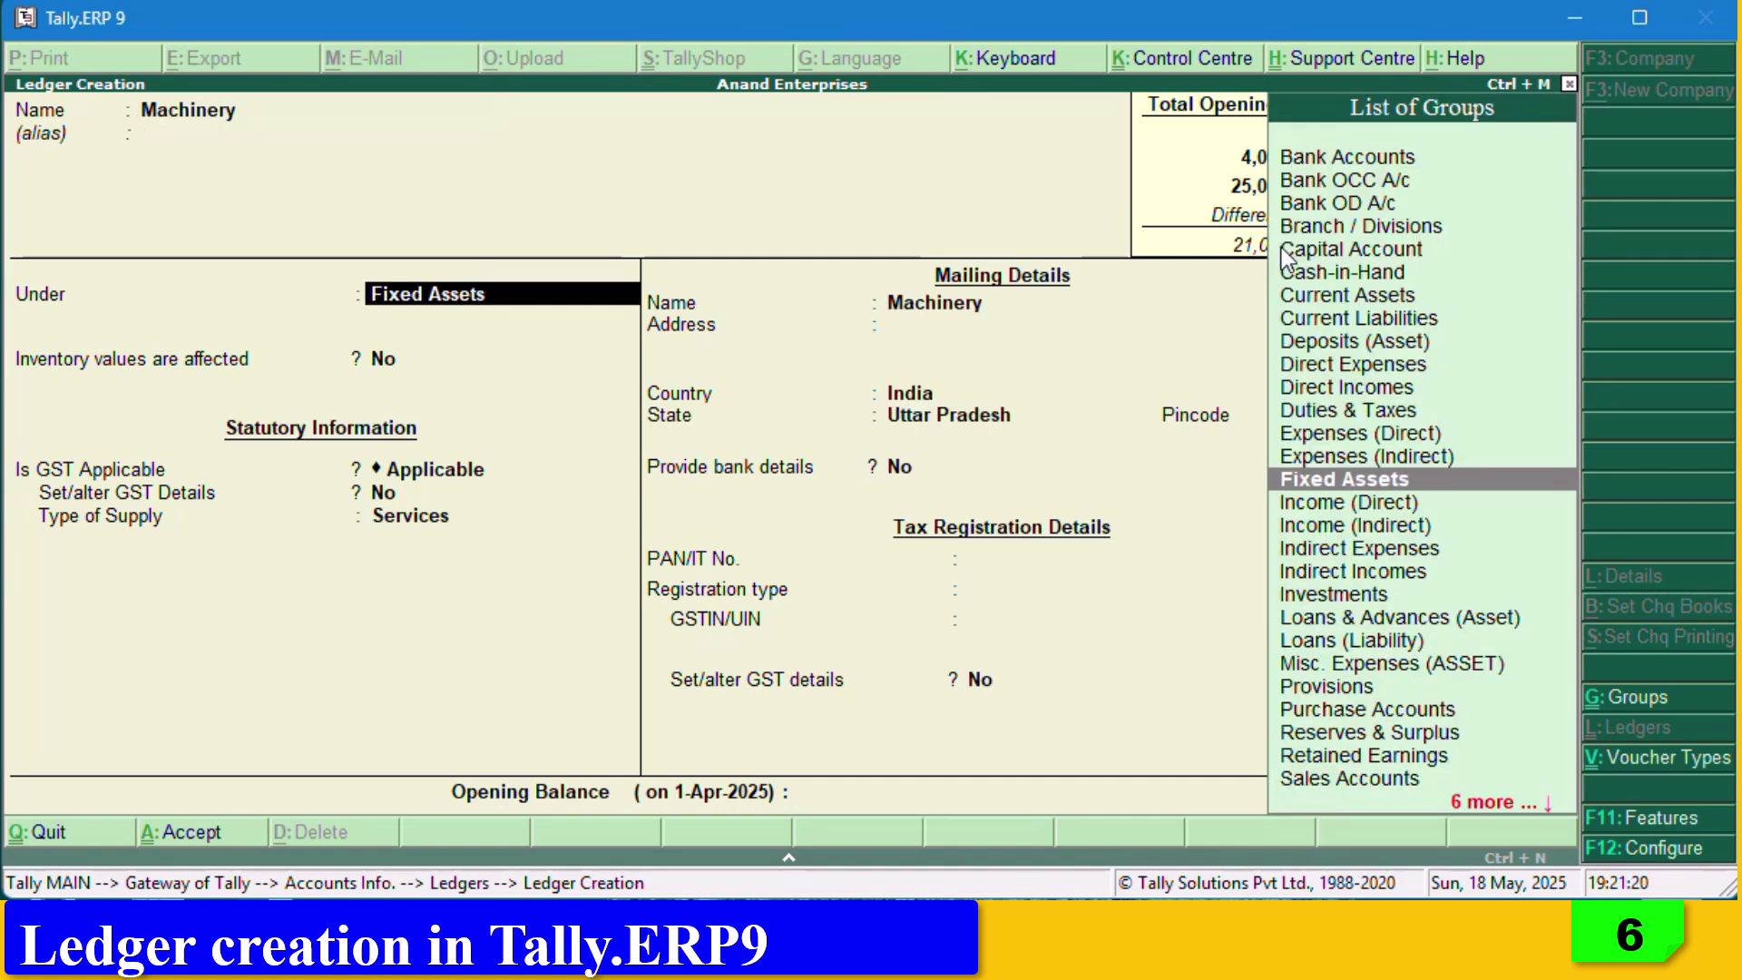
key("Return")
key("Return")
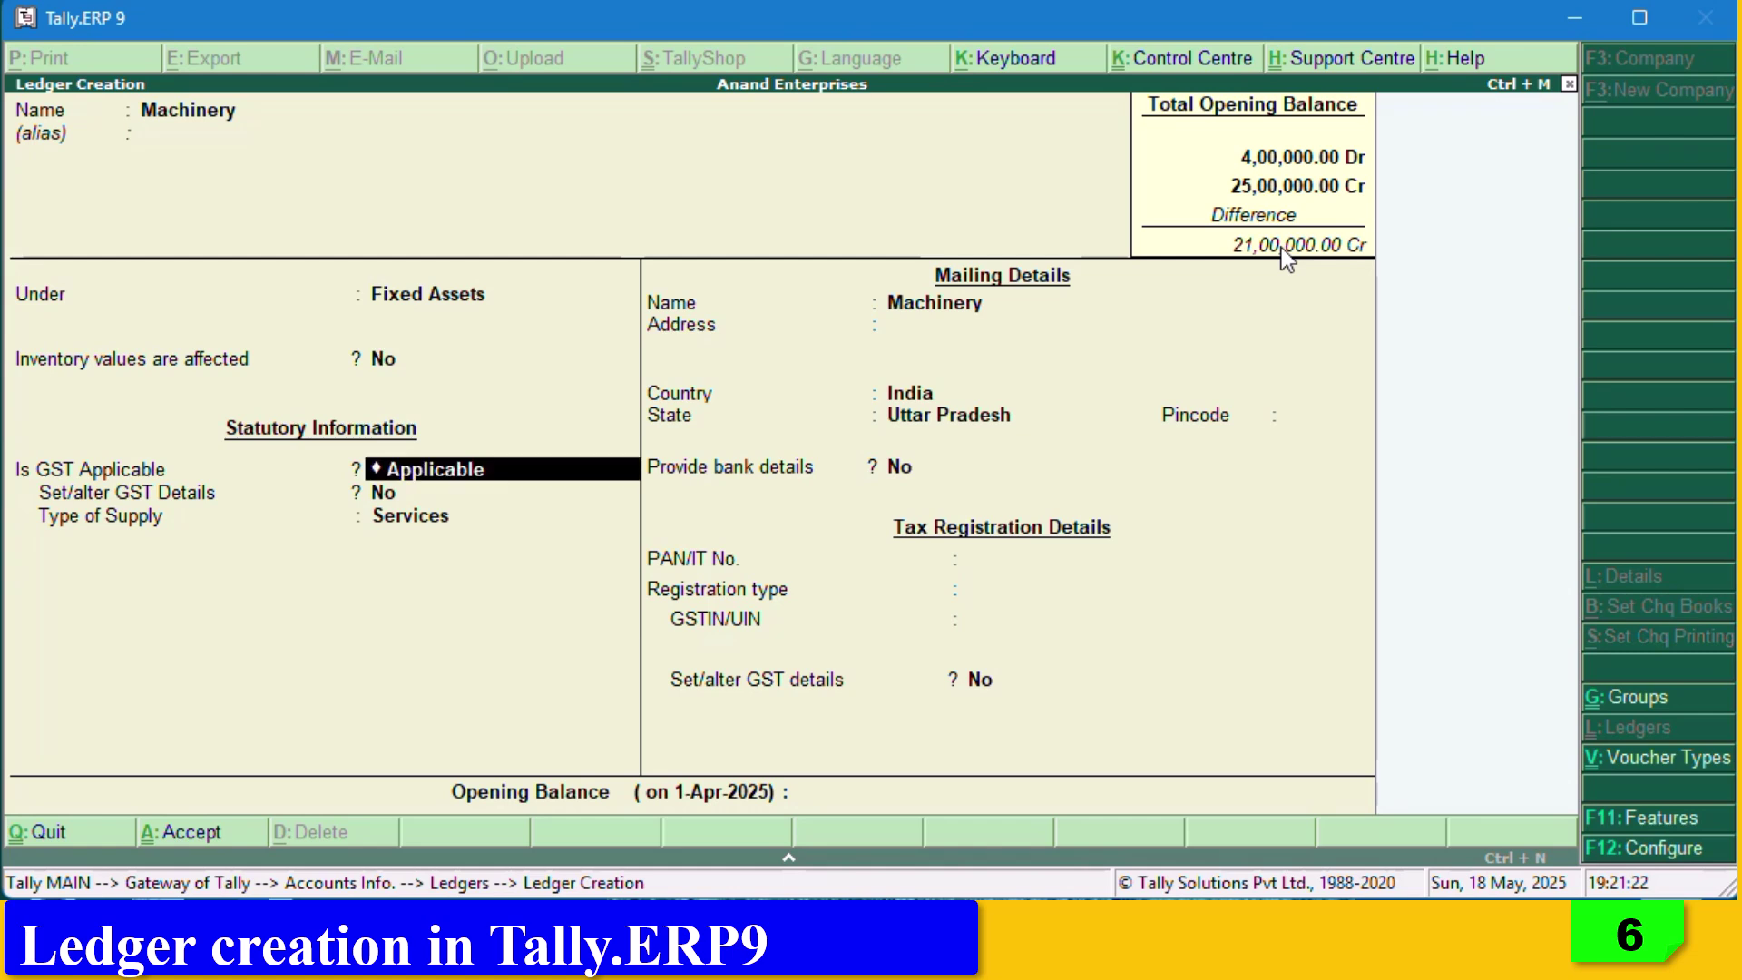
key("Return")
key("Return")
key("Return")
Keep the Machinery ledger's mailing name, India and Uttar Pradesh, leaving address, pincode and PAN blank and bank details set to No.
key("Return")
key("Return")
key("Return")
key("Return")
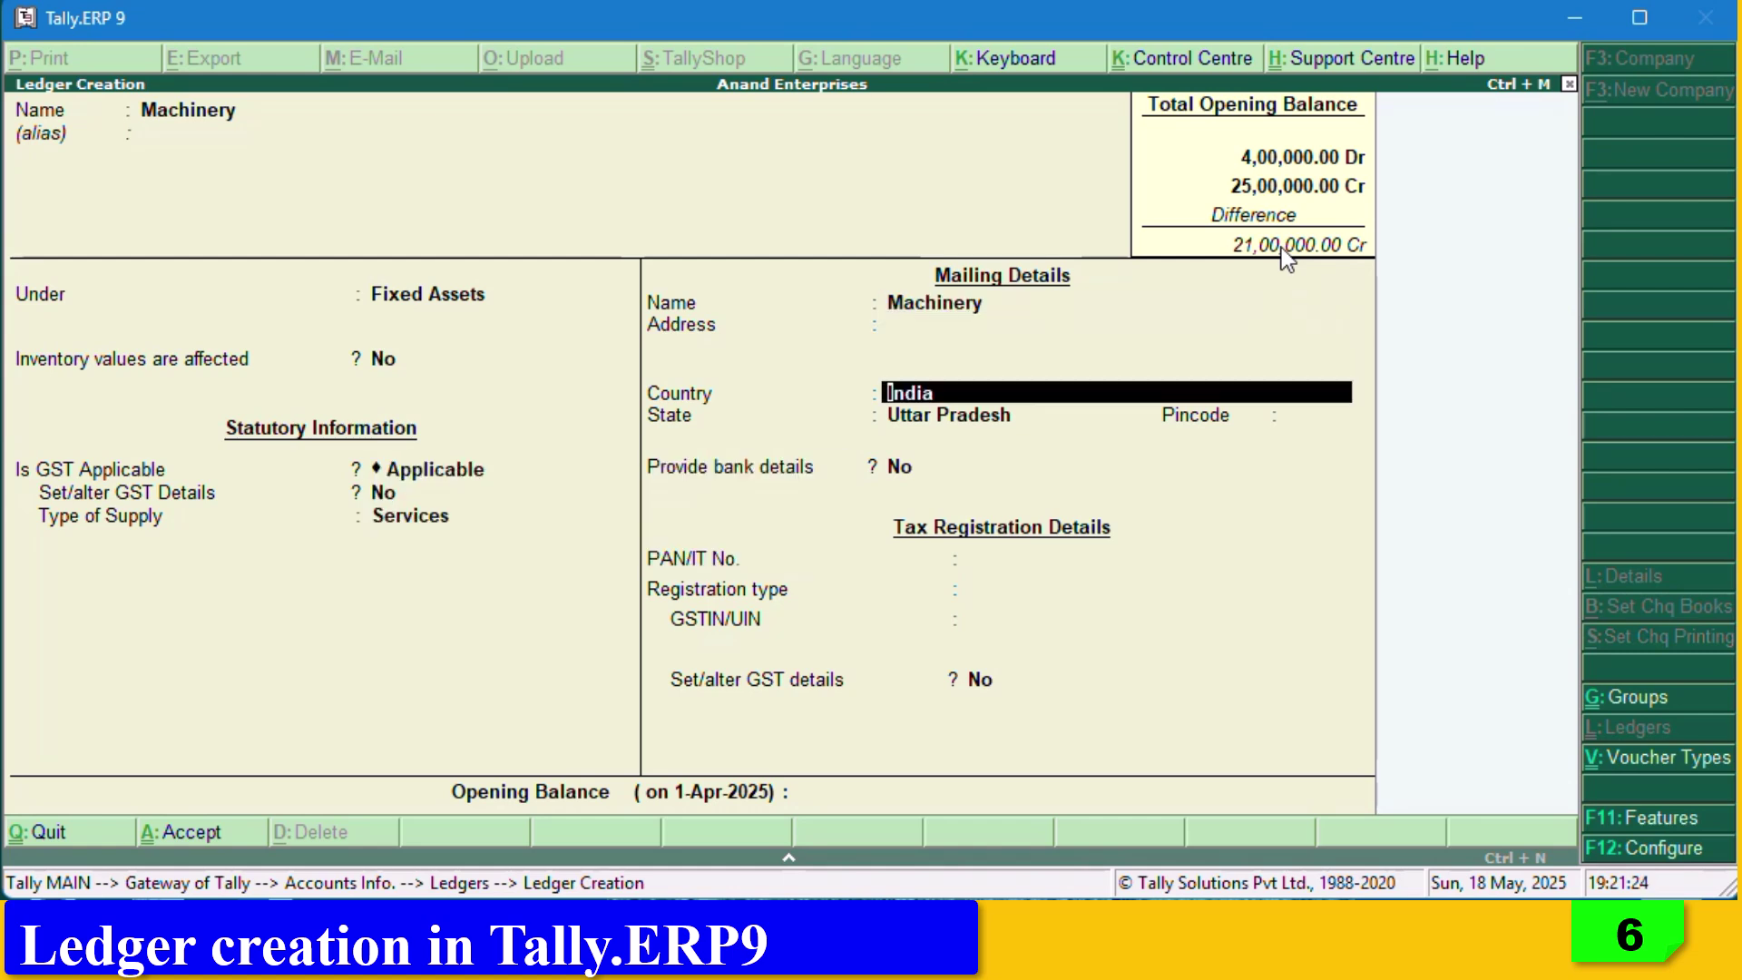
key("Return")
key("Return")
key("Return")
key("Return")
key("Return")
key("Return")
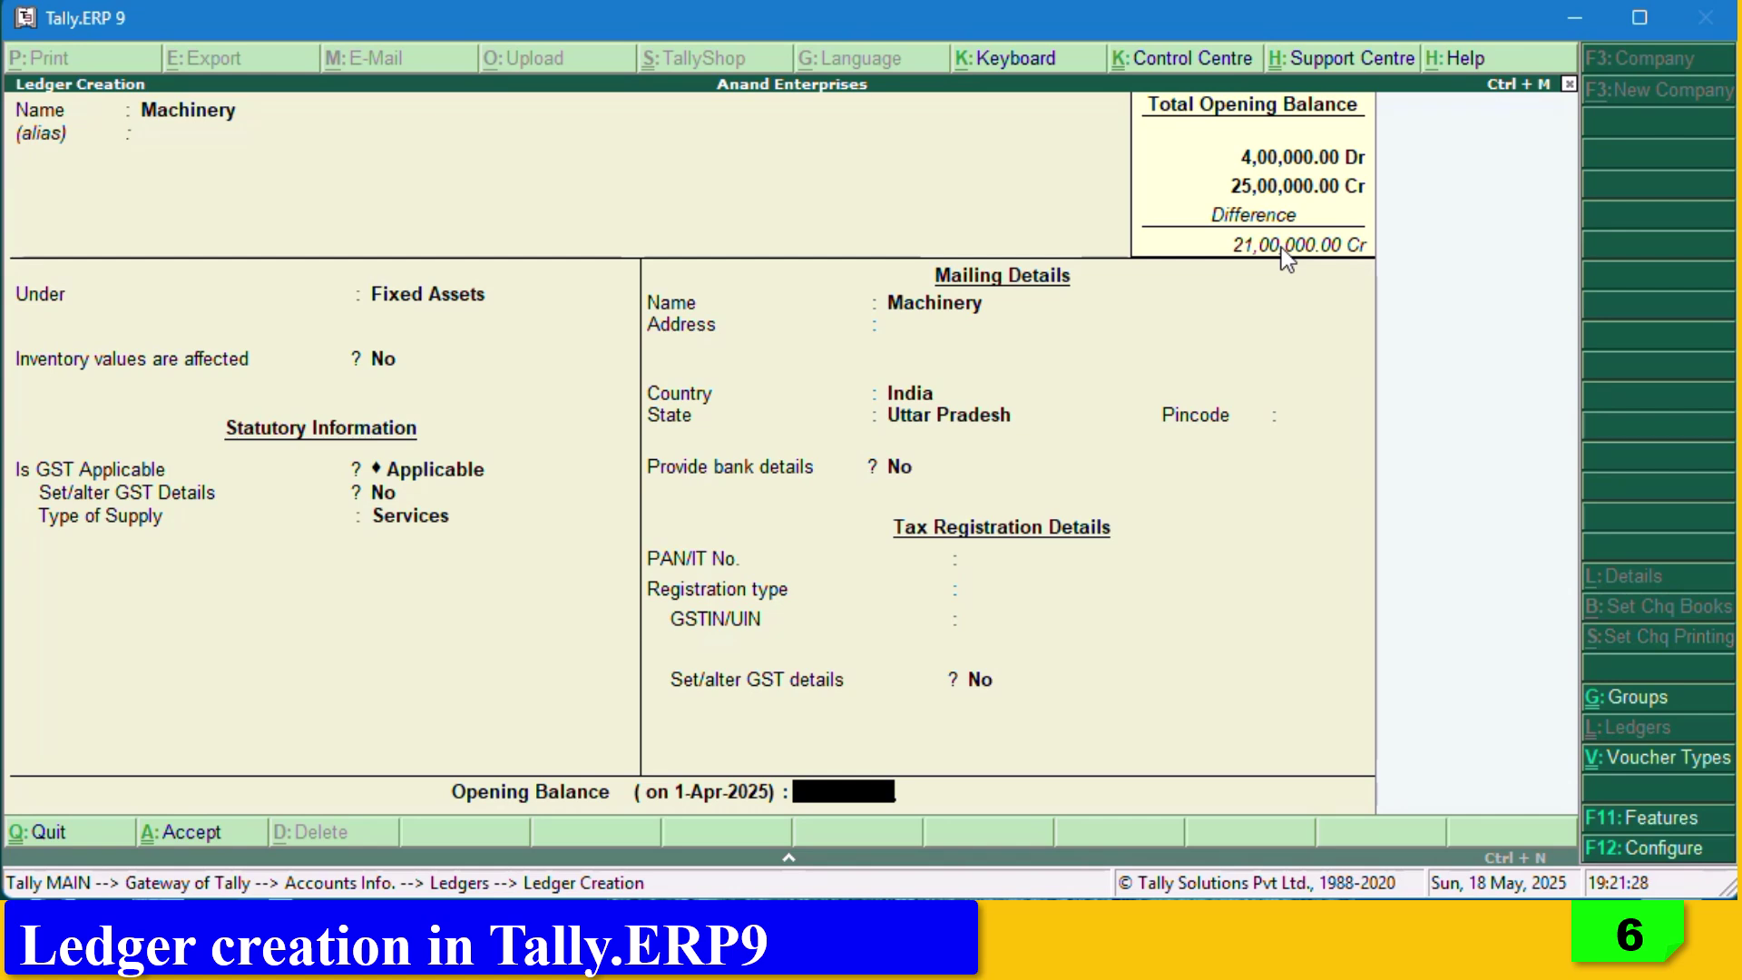
Set the Machinery ledger's opening balance to 1,00,000 Dr and save the ledger.
type("1,00,")
type("00")
type("00")
key("Return")
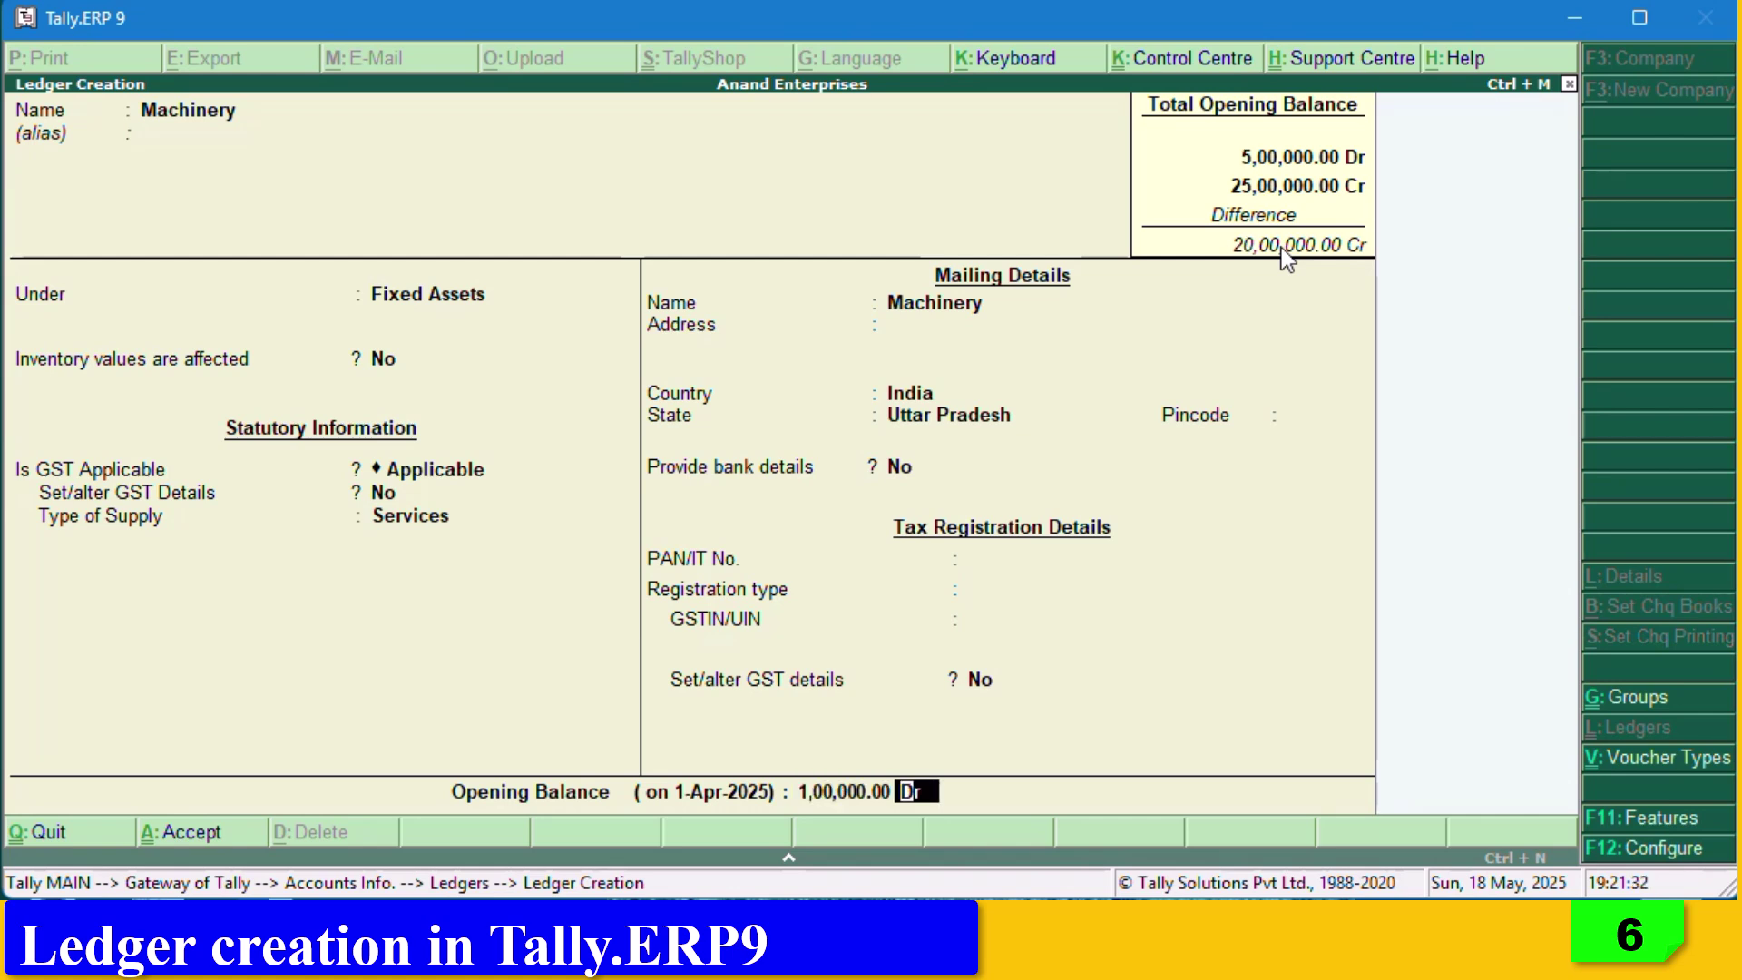
key("Return")
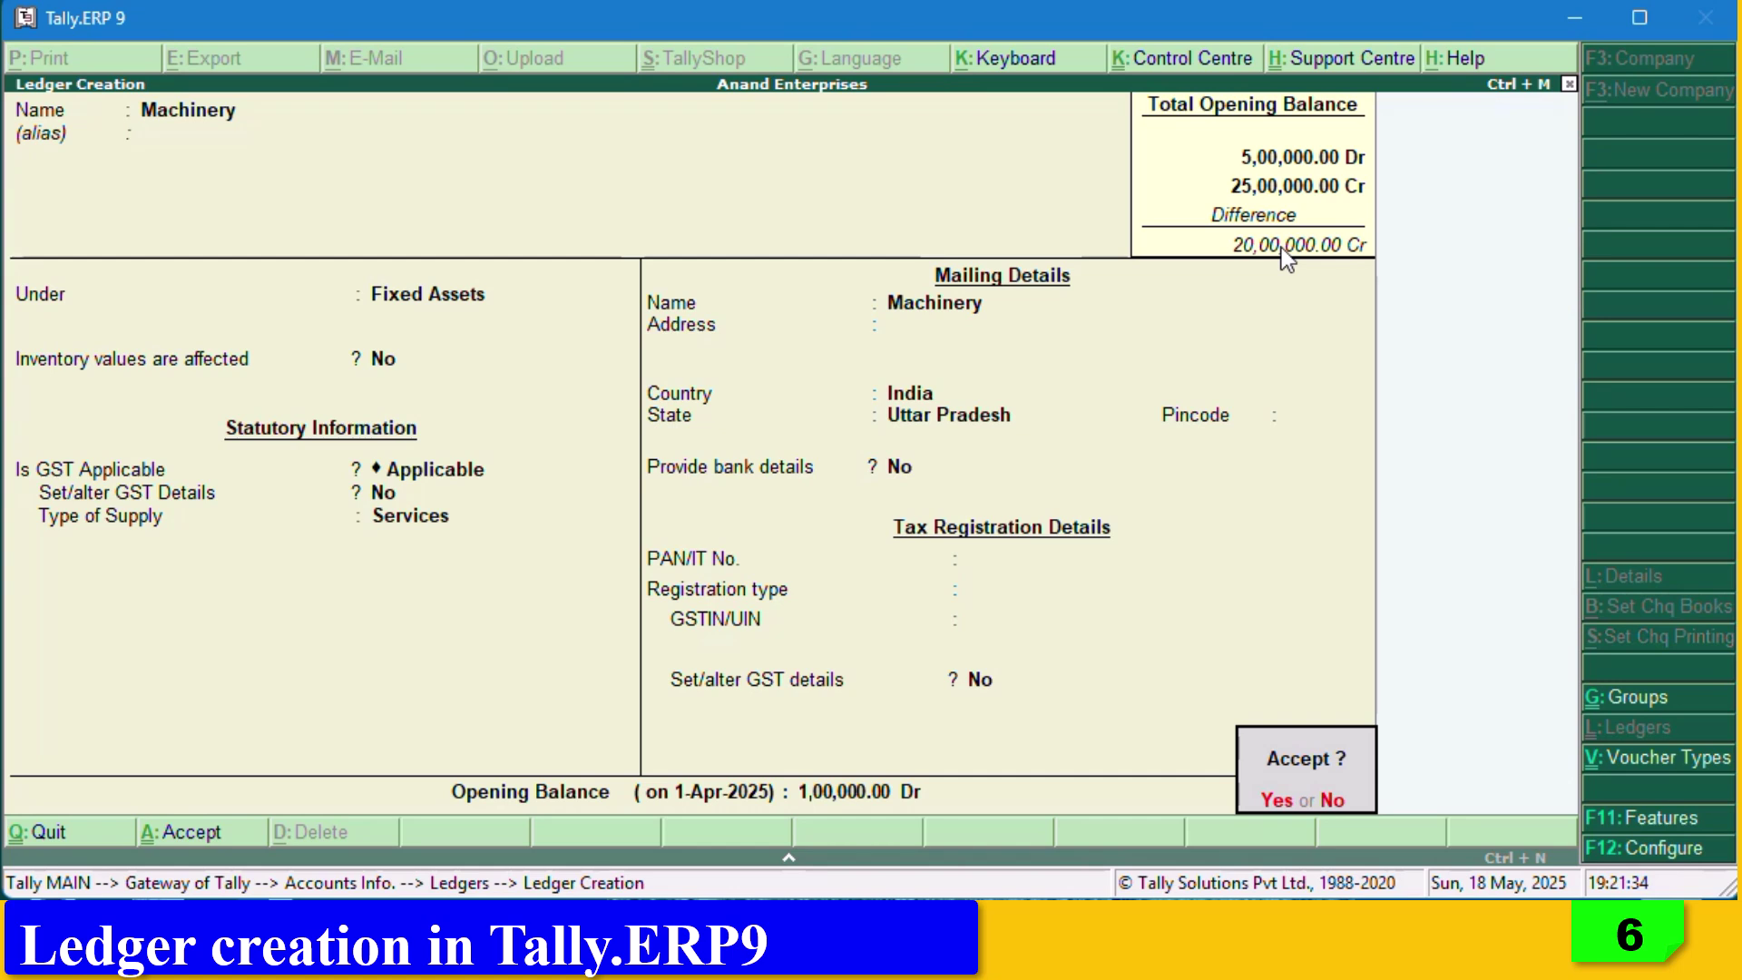
key("Return")
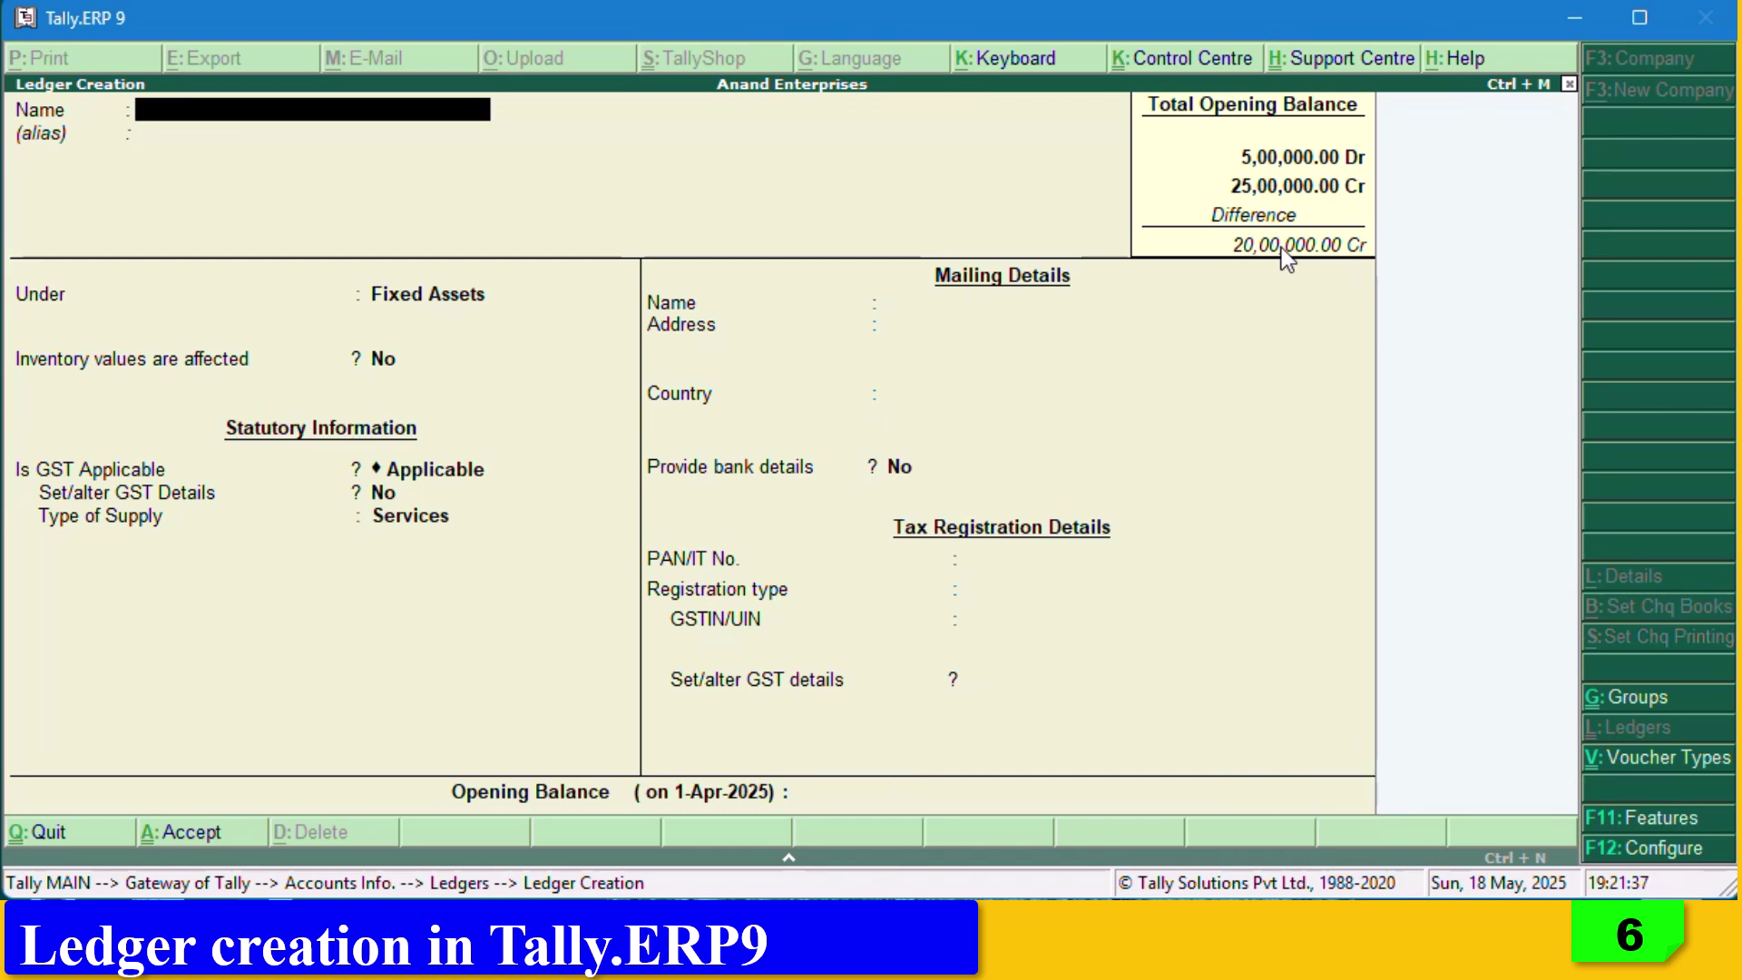
Start a ledger named SBI A/c without an alias and place it under Bank Accounts.
type("SBI A/c")
key("Return")
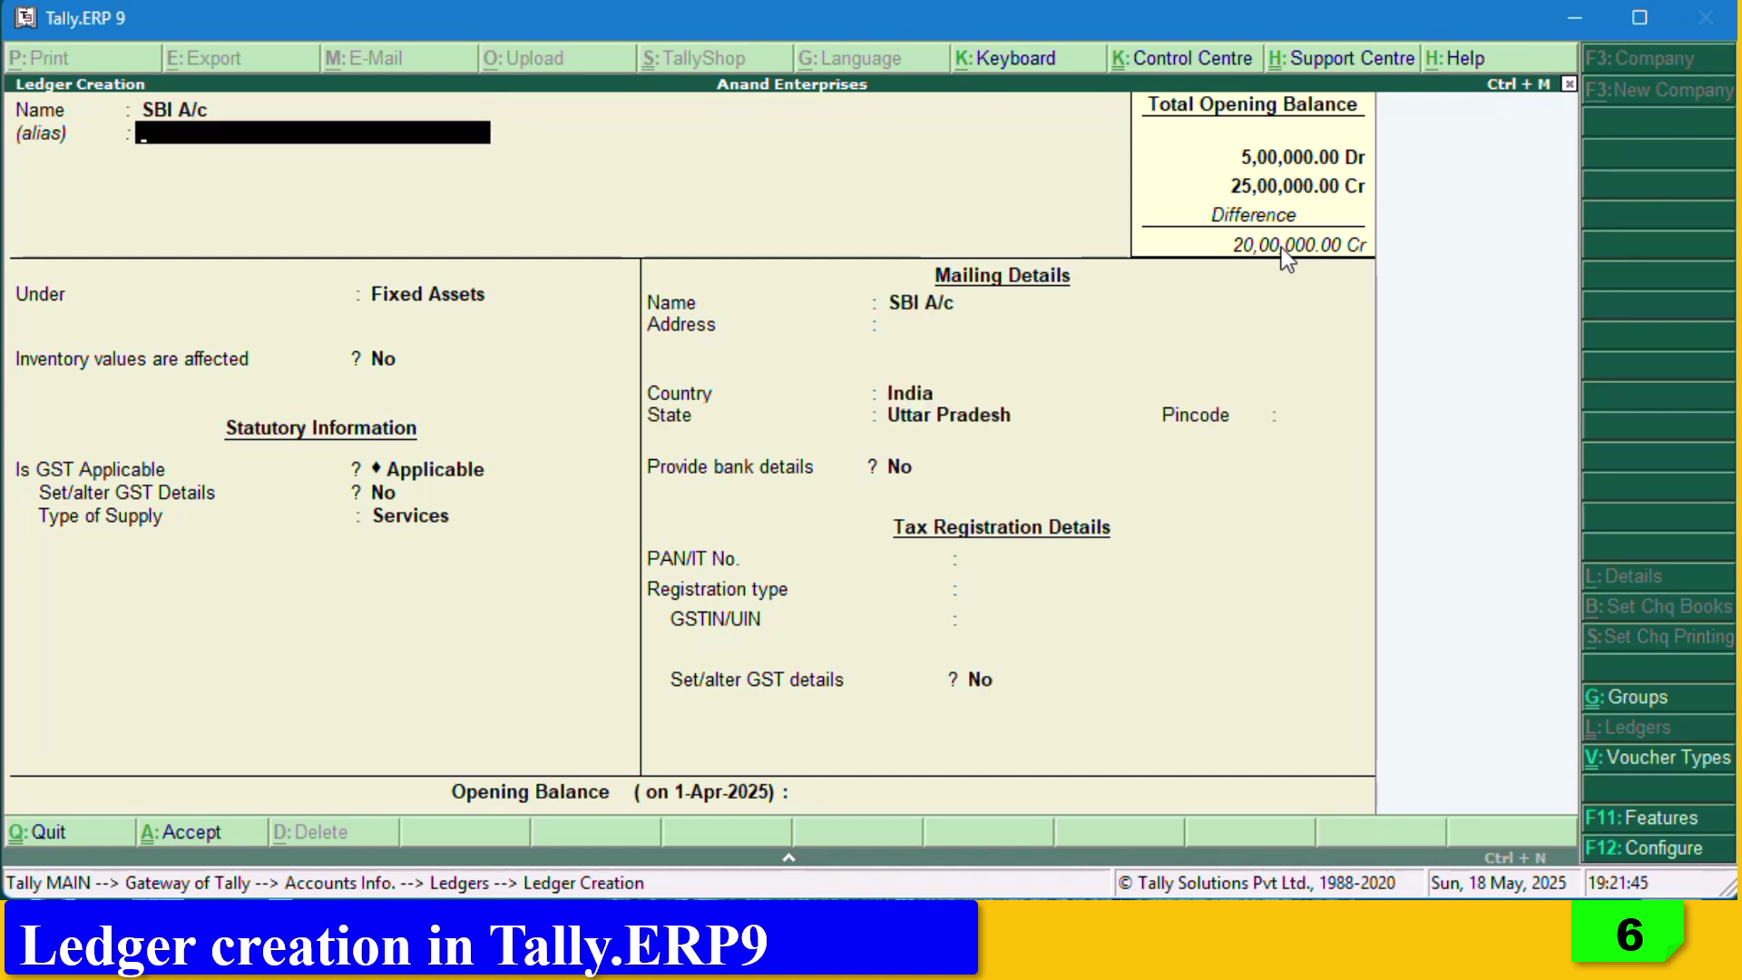
key("Return")
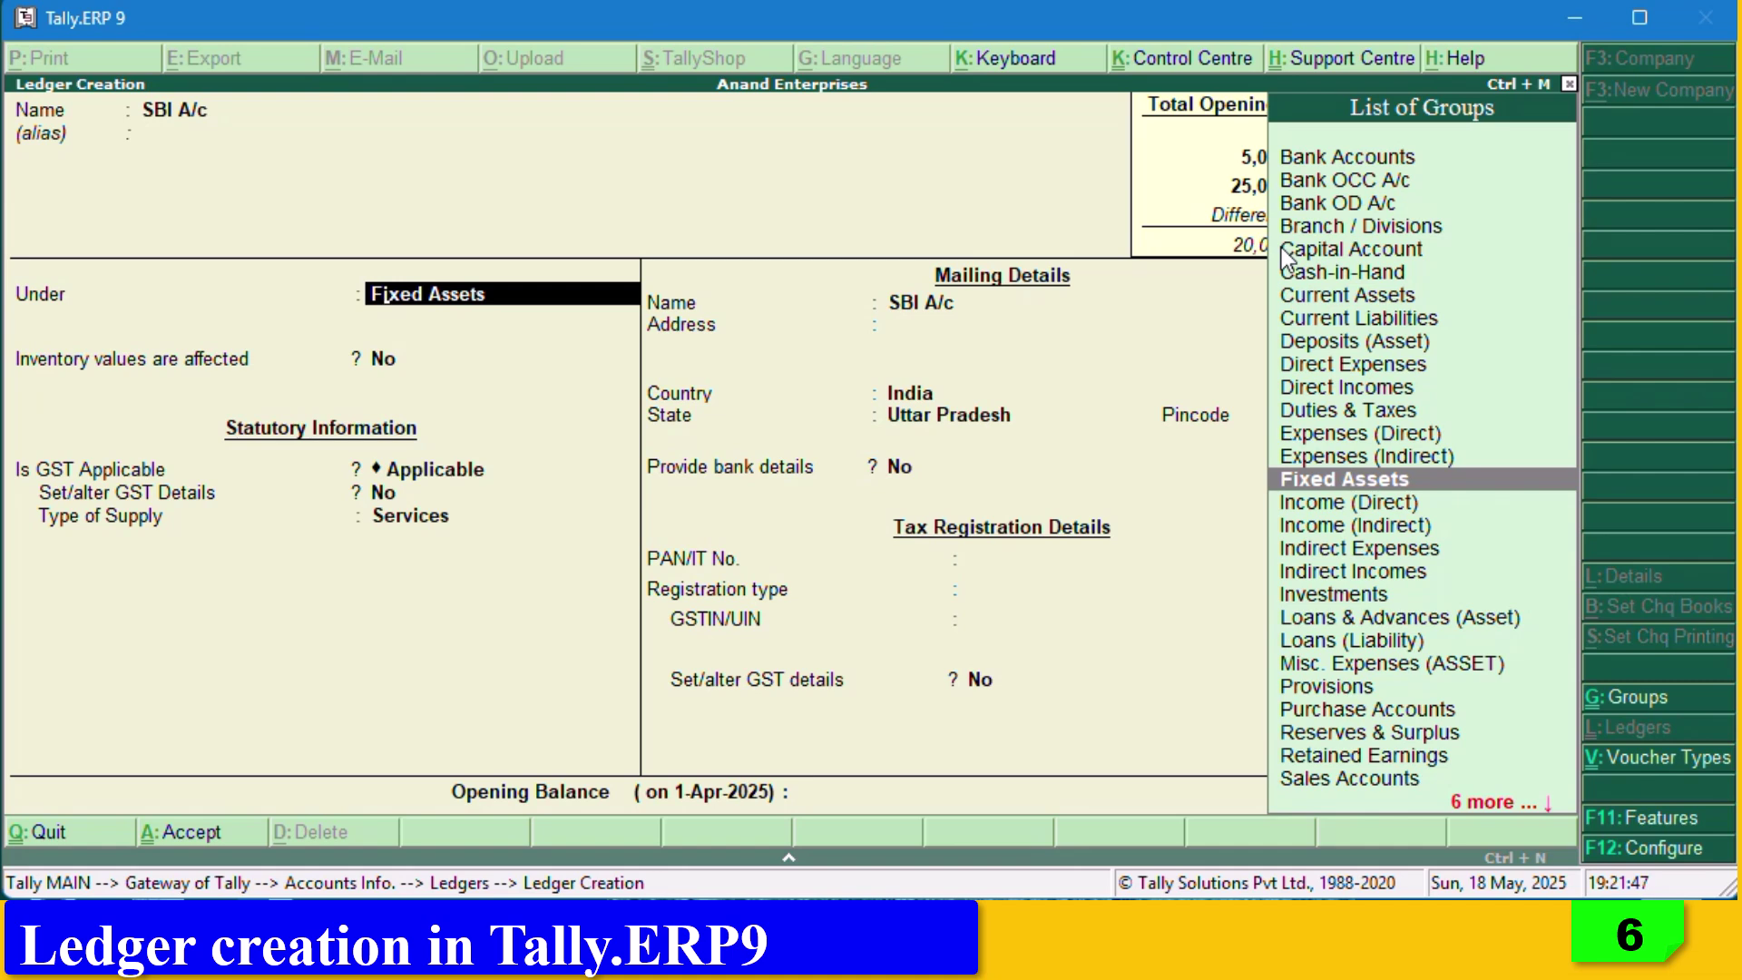
type("Ba")
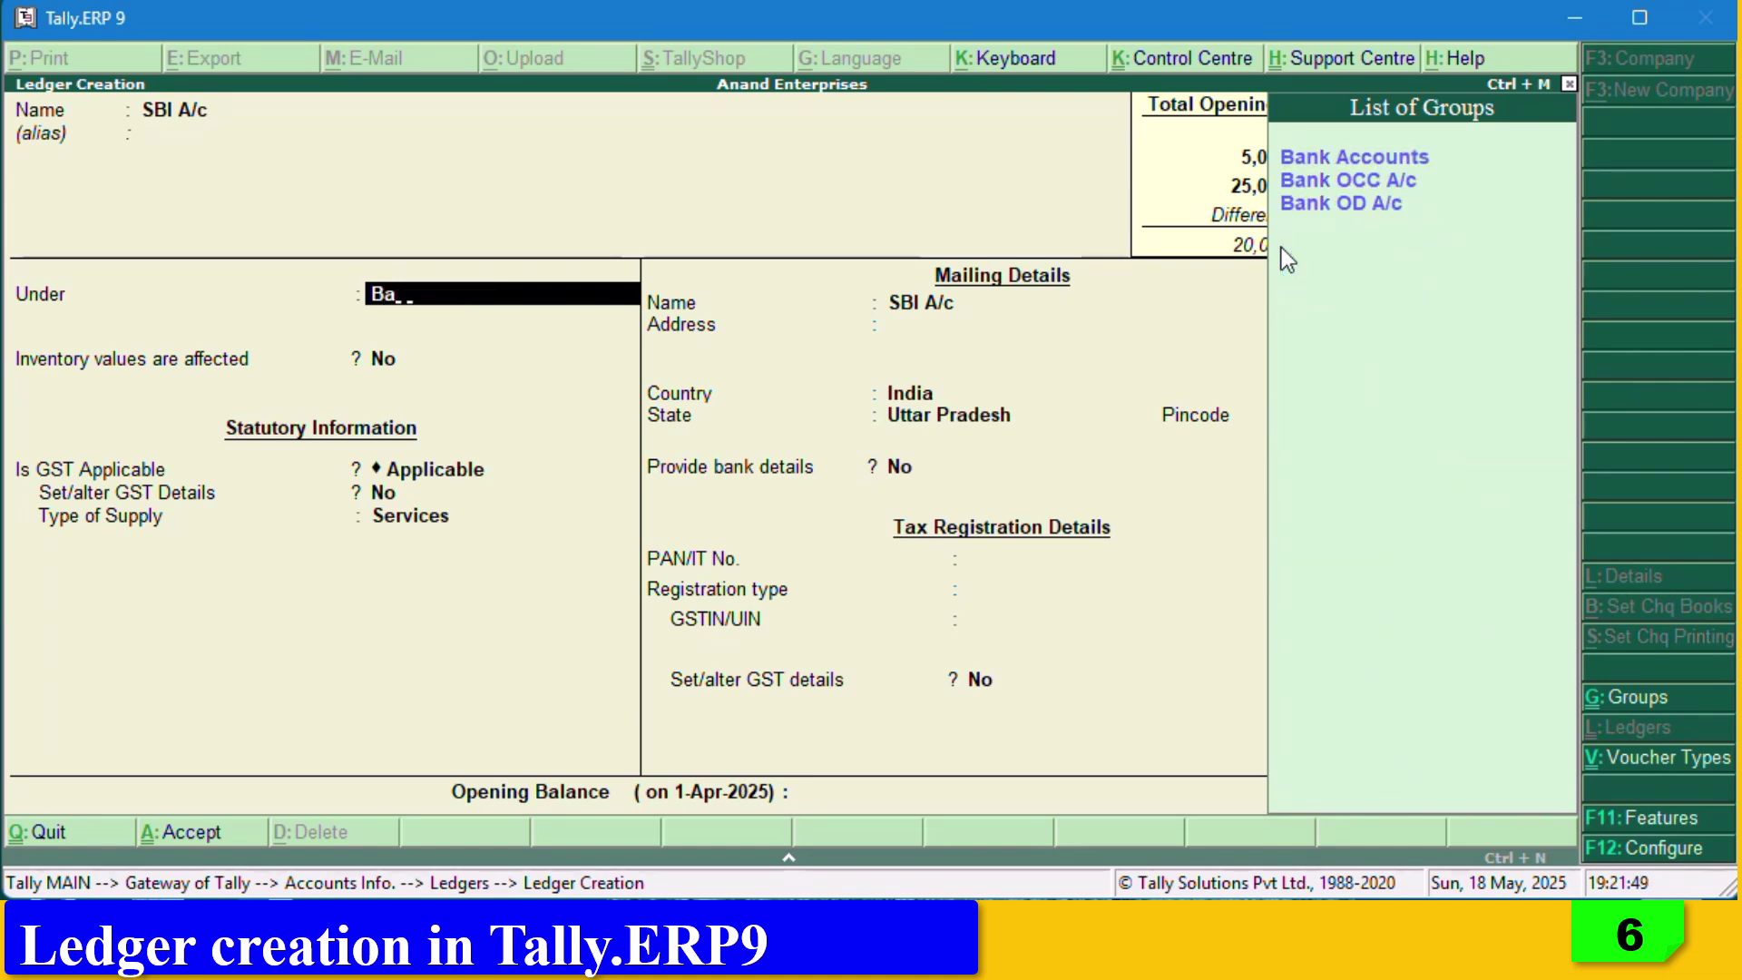
type("n")
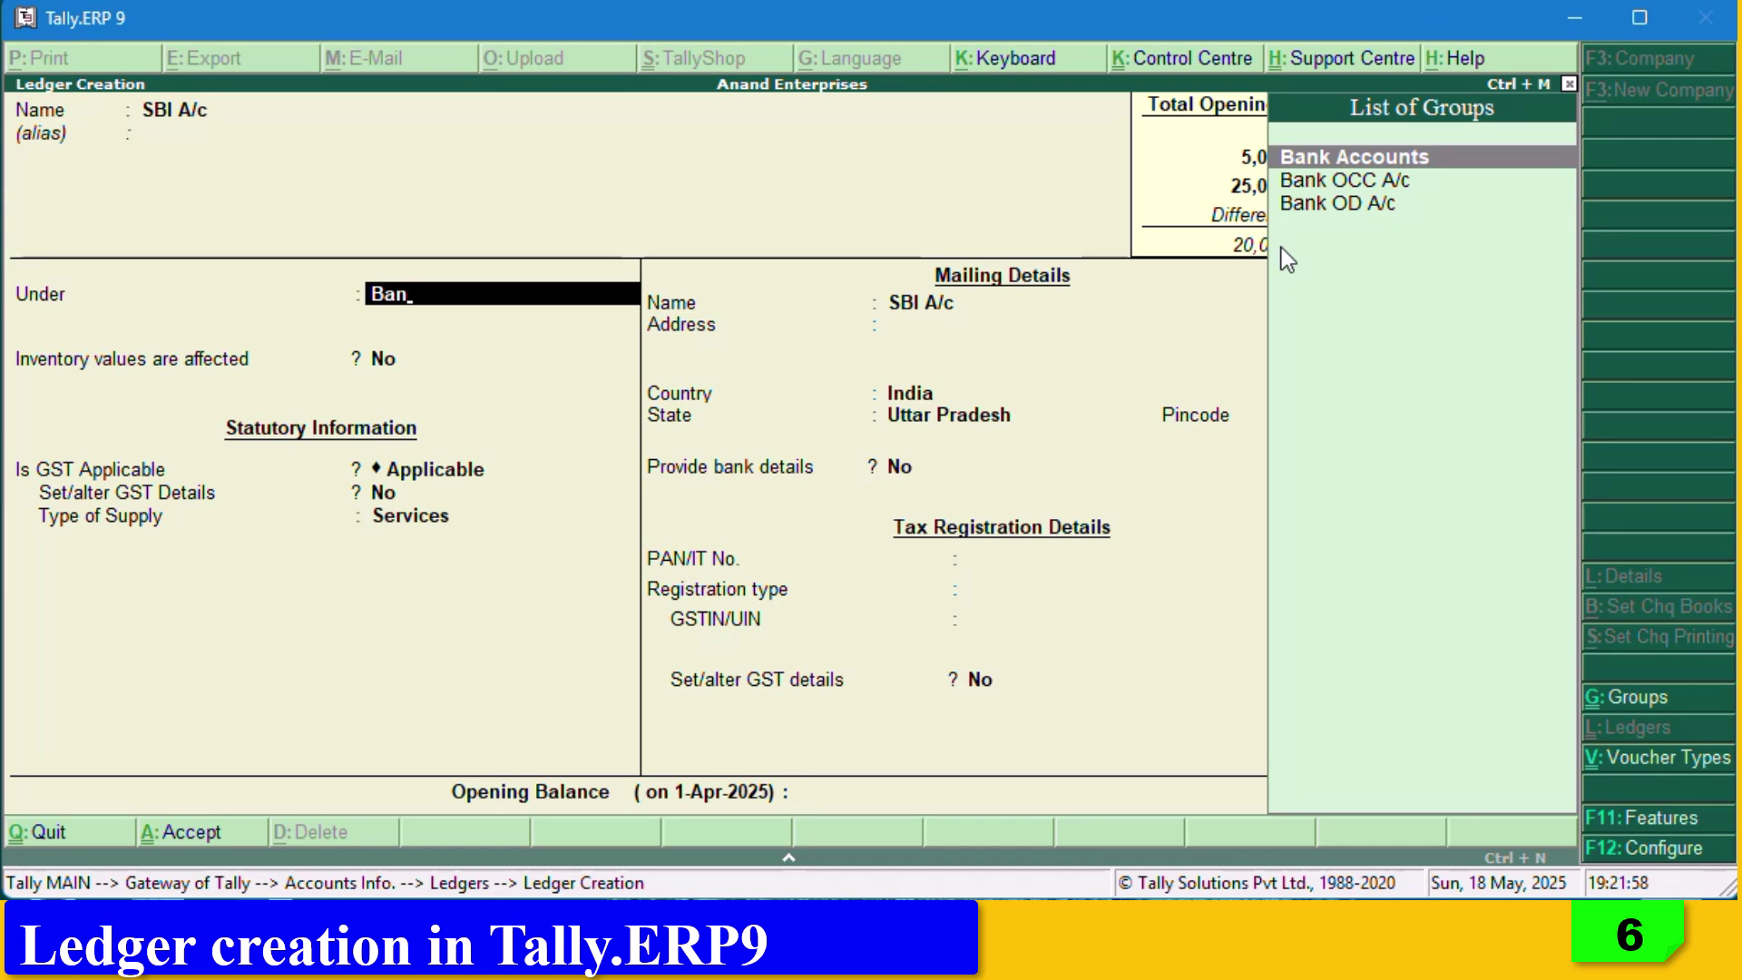
key("Return")
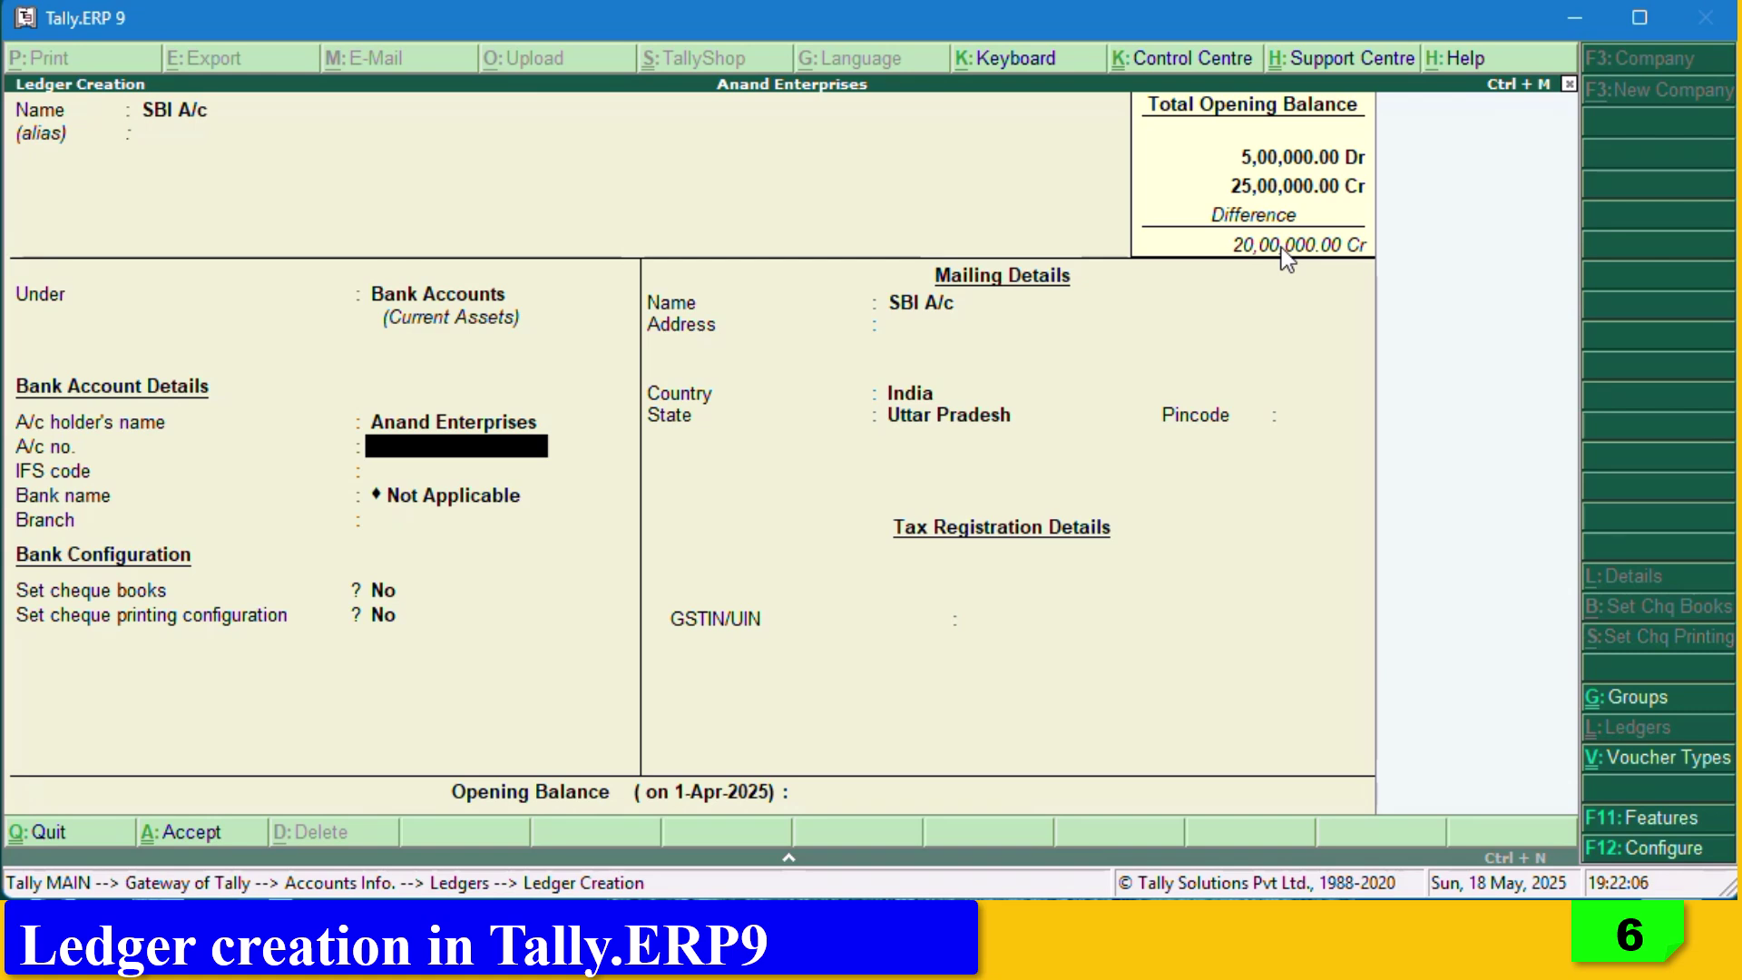
Leave the SBI ledger's account number, IFS code and branch blank, with bank name Not Applicable and both cheque options set to No.
key("Return")
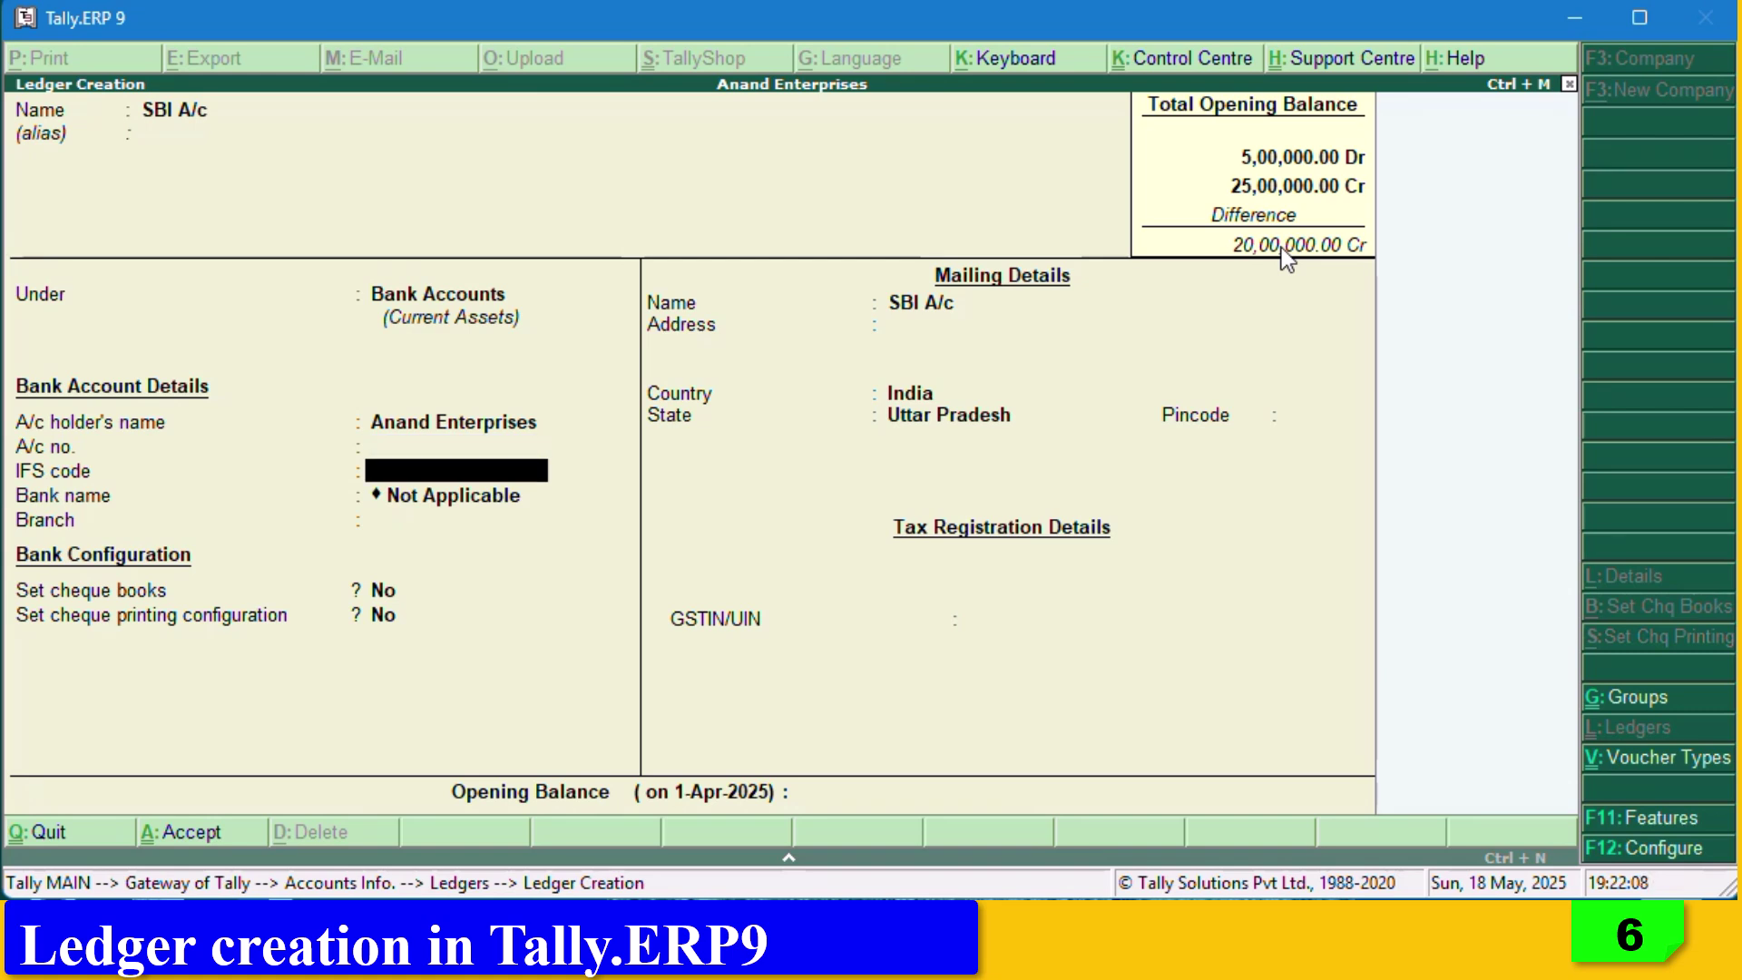
key("Return")
key("Return")
key("Return")
key("Return")
key("Return")
key("Return")
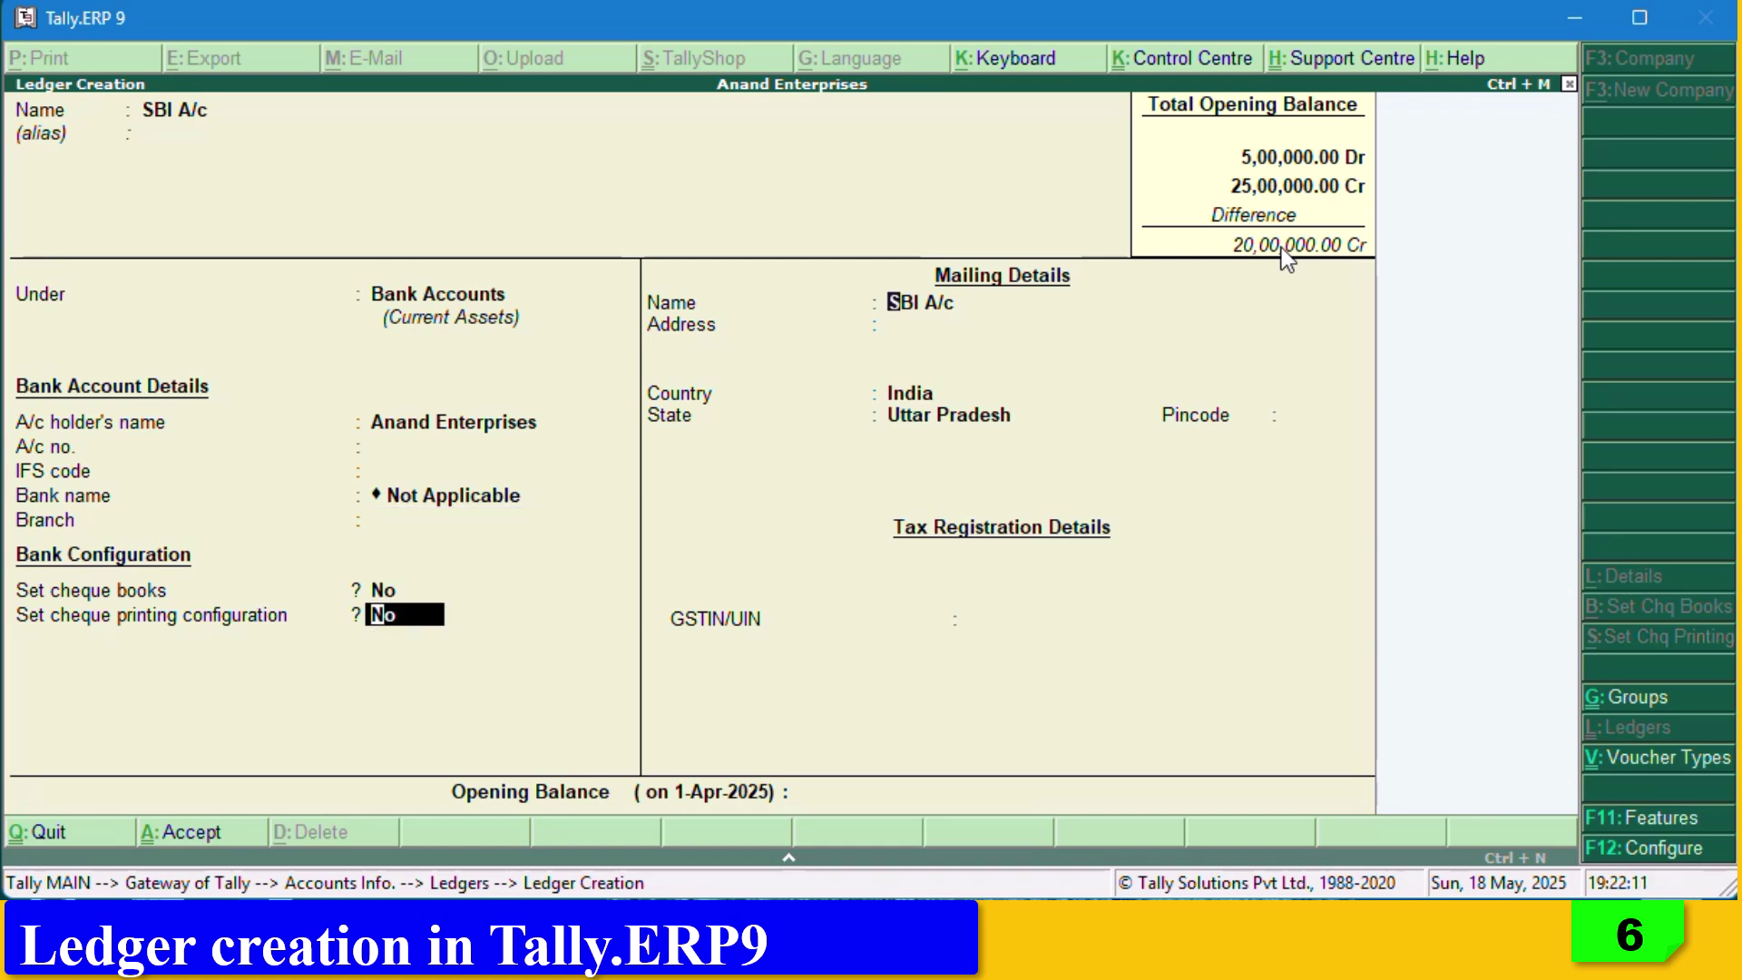
Keep the SBI ledger's mailing name, India and Uttar Pradesh, leaving the address, pincode and GSTIN/UIN blank.
key("Return")
key("Return")
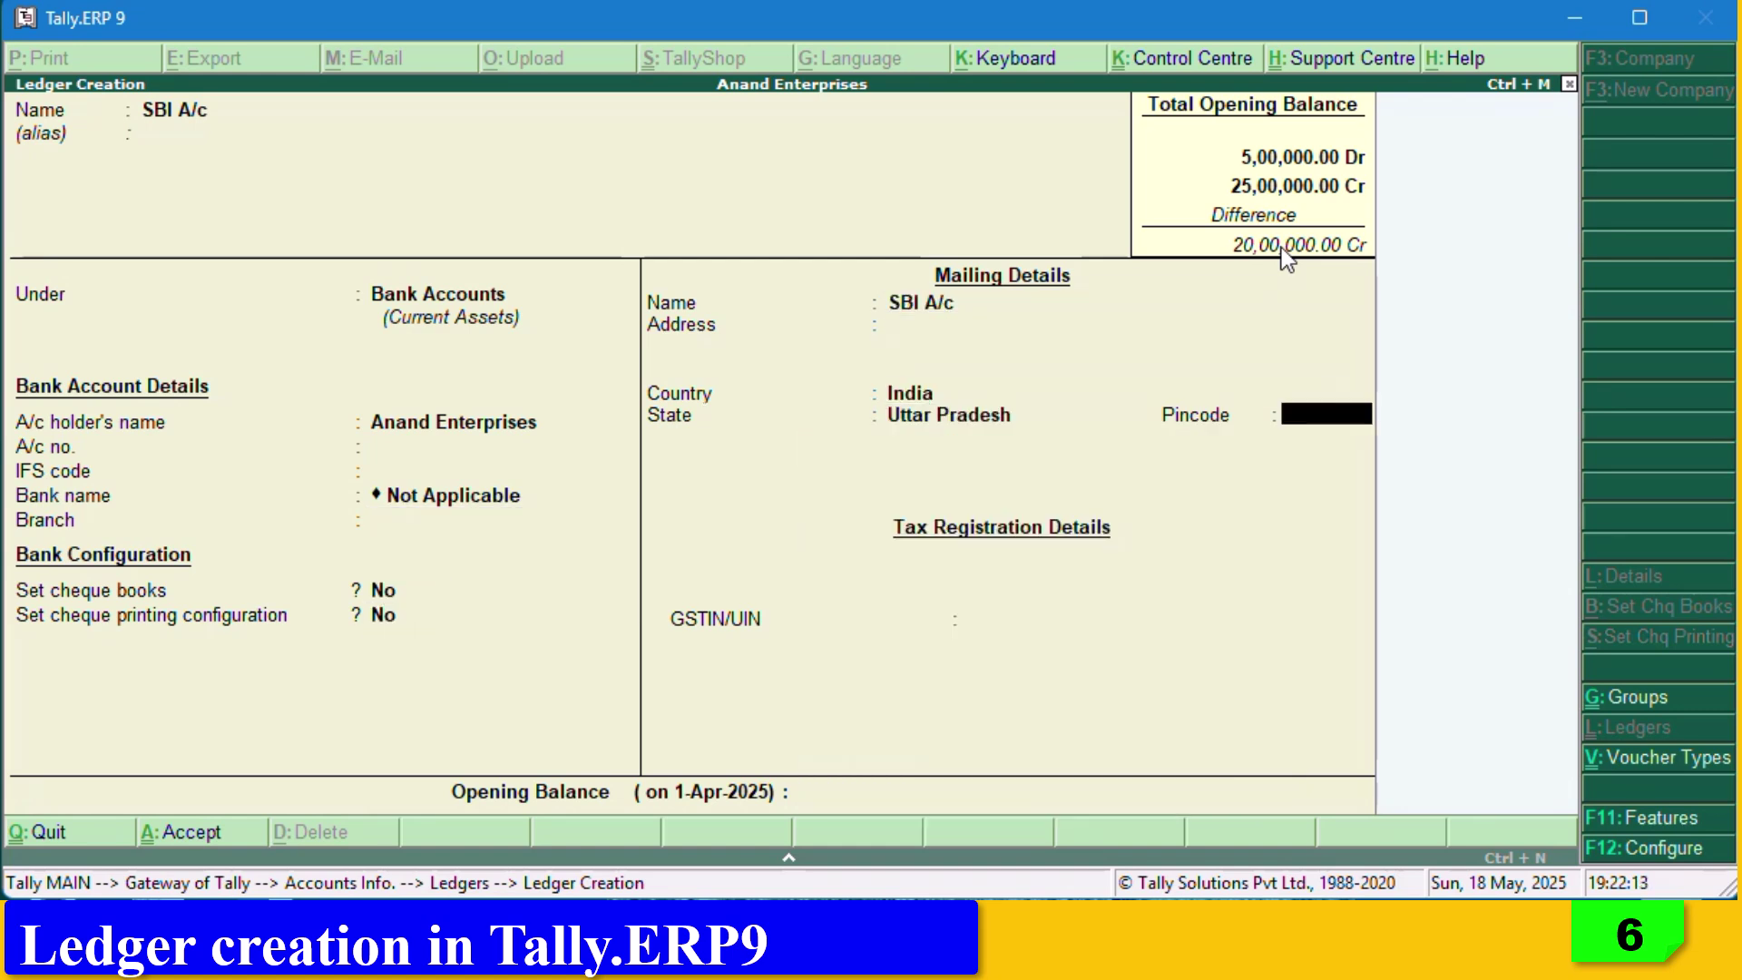
key("Return")
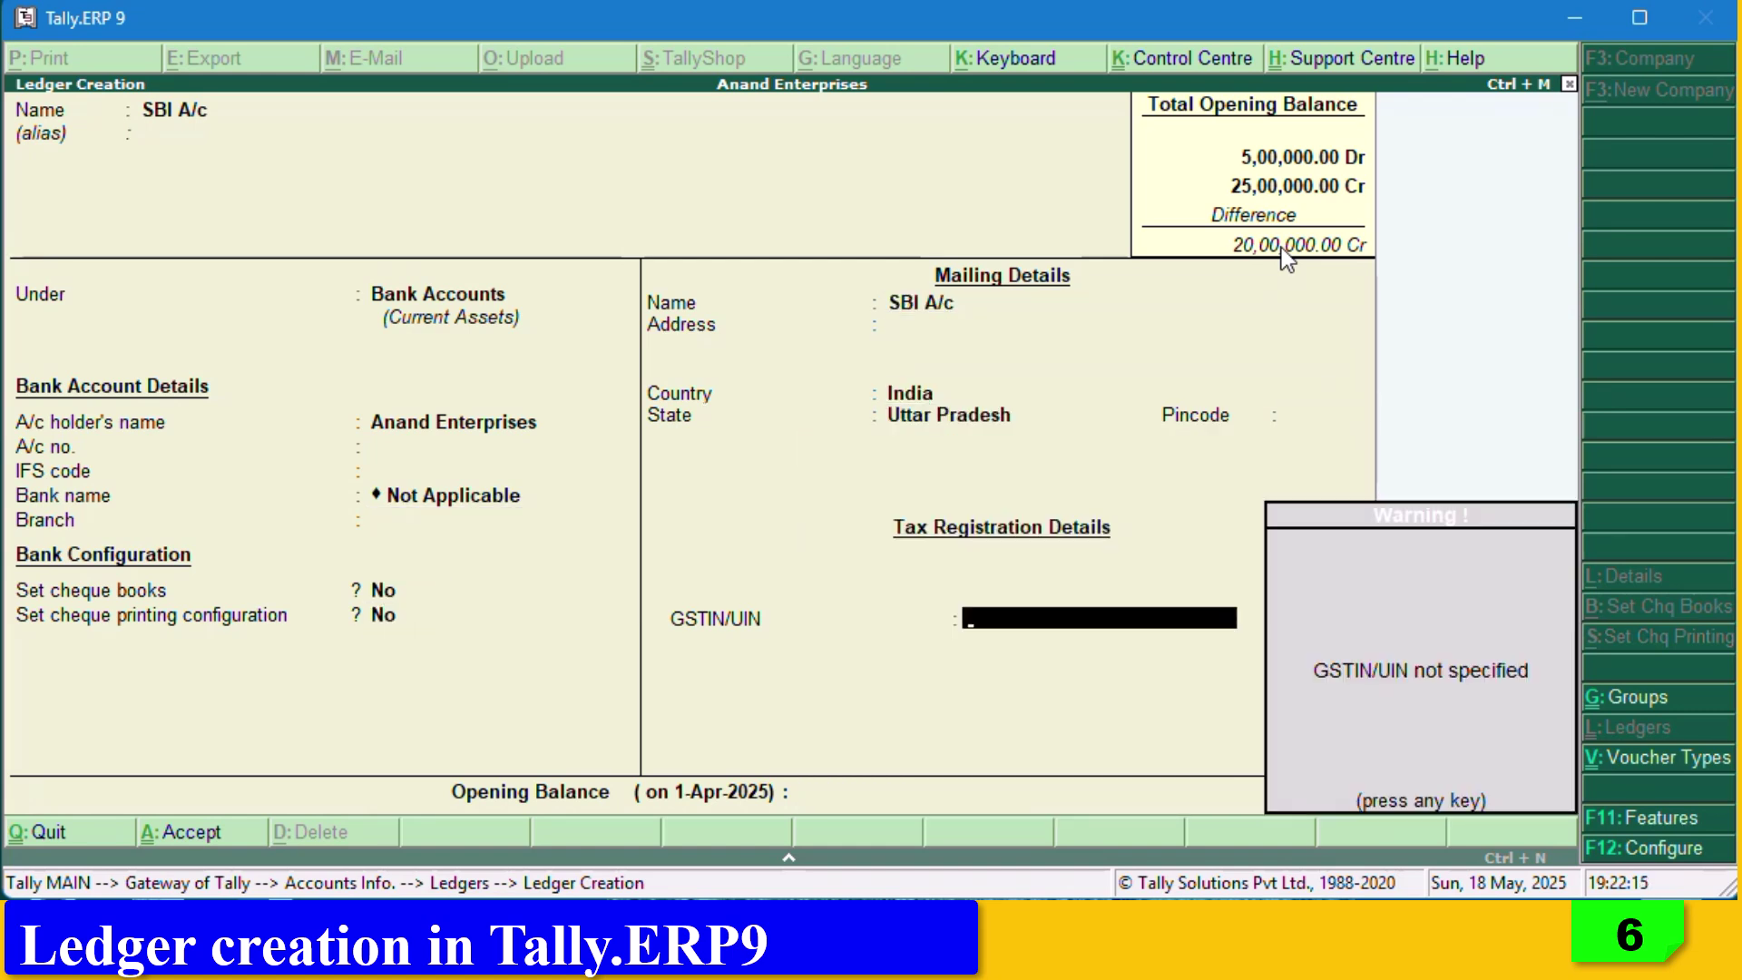
key("Return")
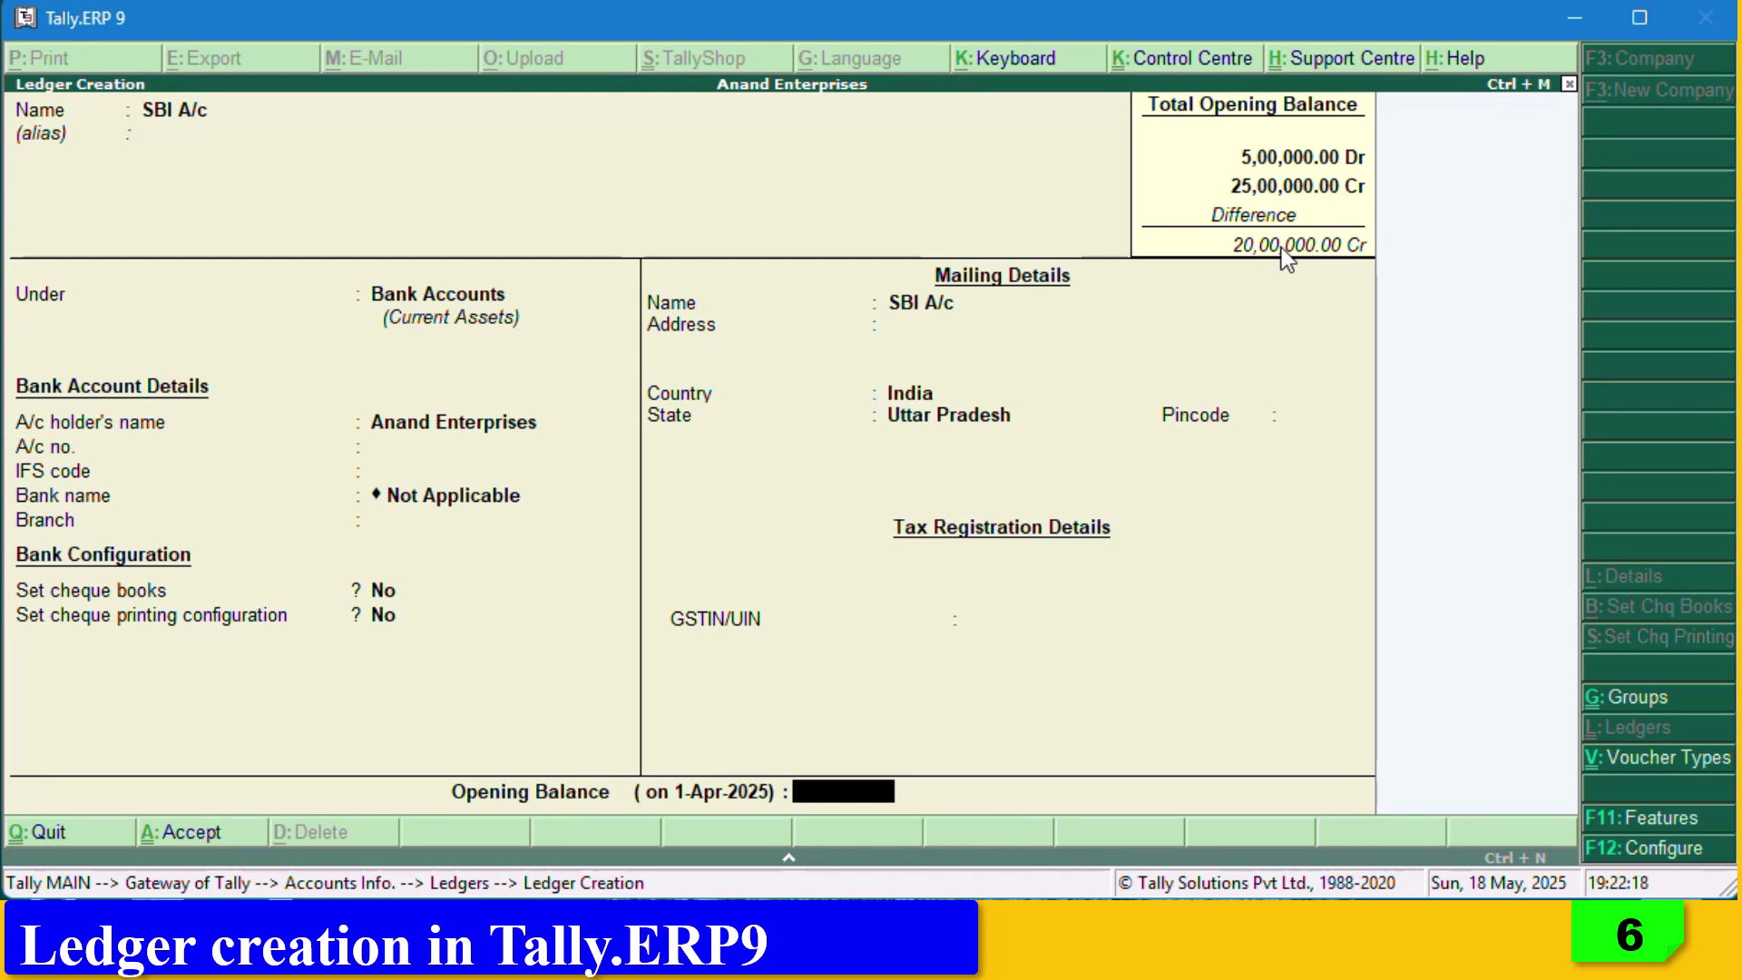
Set the SBI ledger's opening balance to 15,00,000 Dr and save the ledger.
type("1500000")
key("Return")
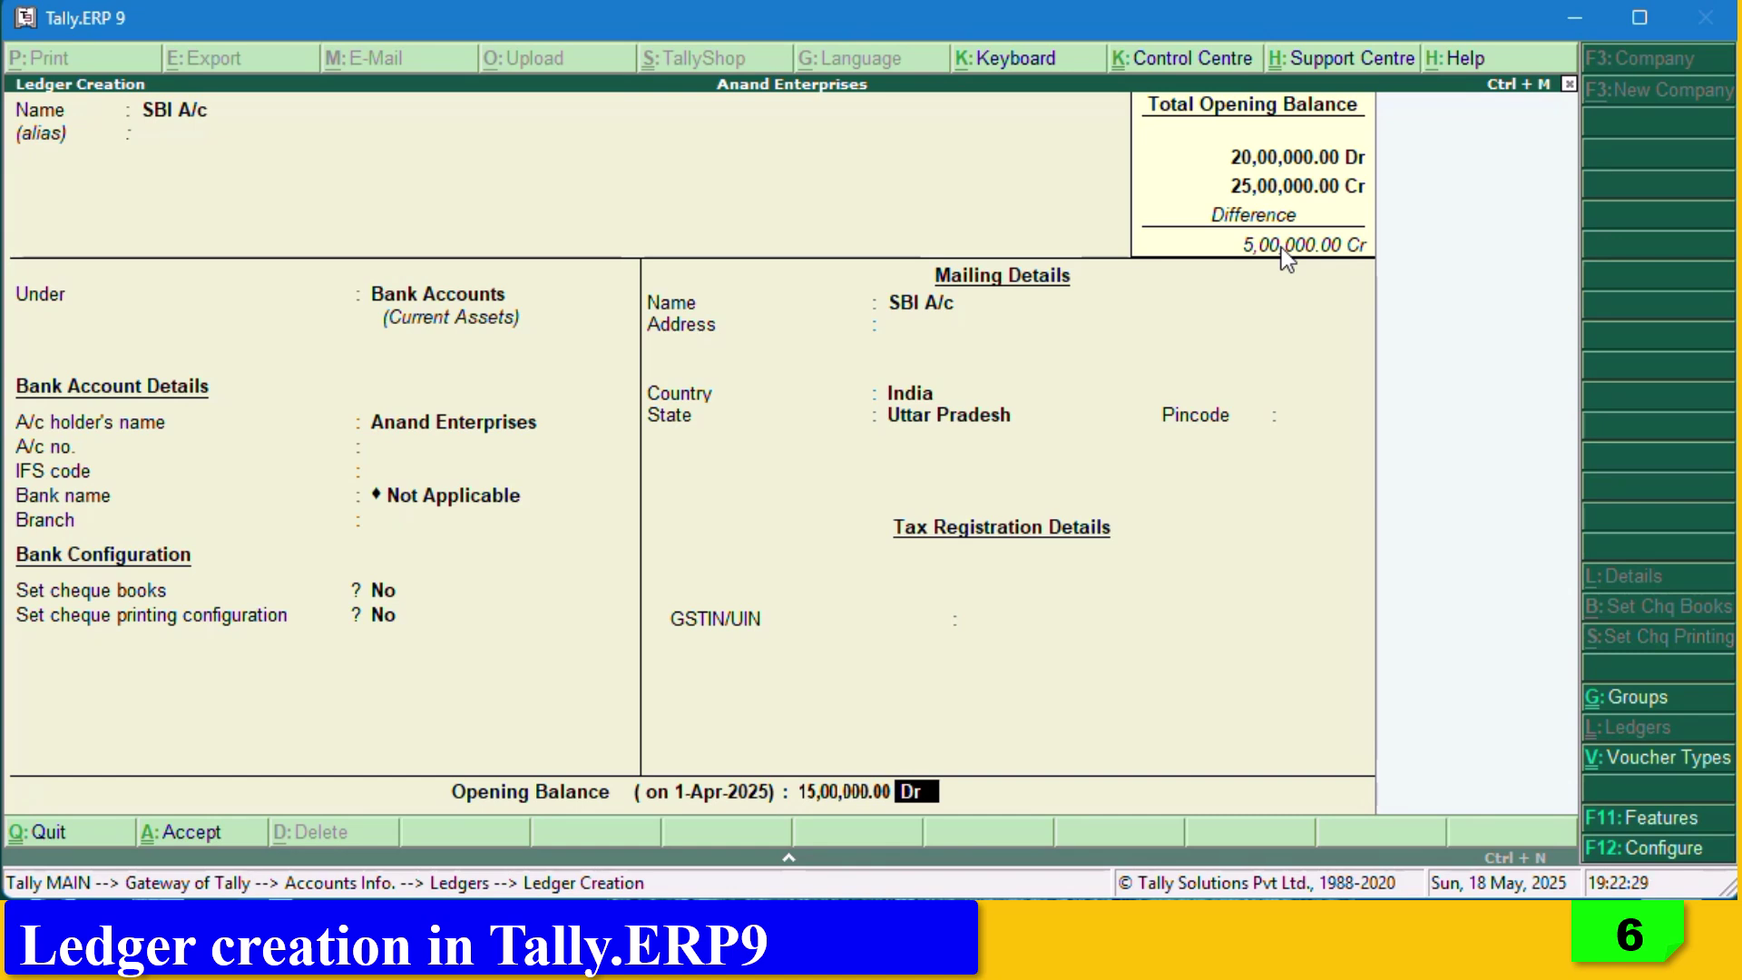
key("Return")
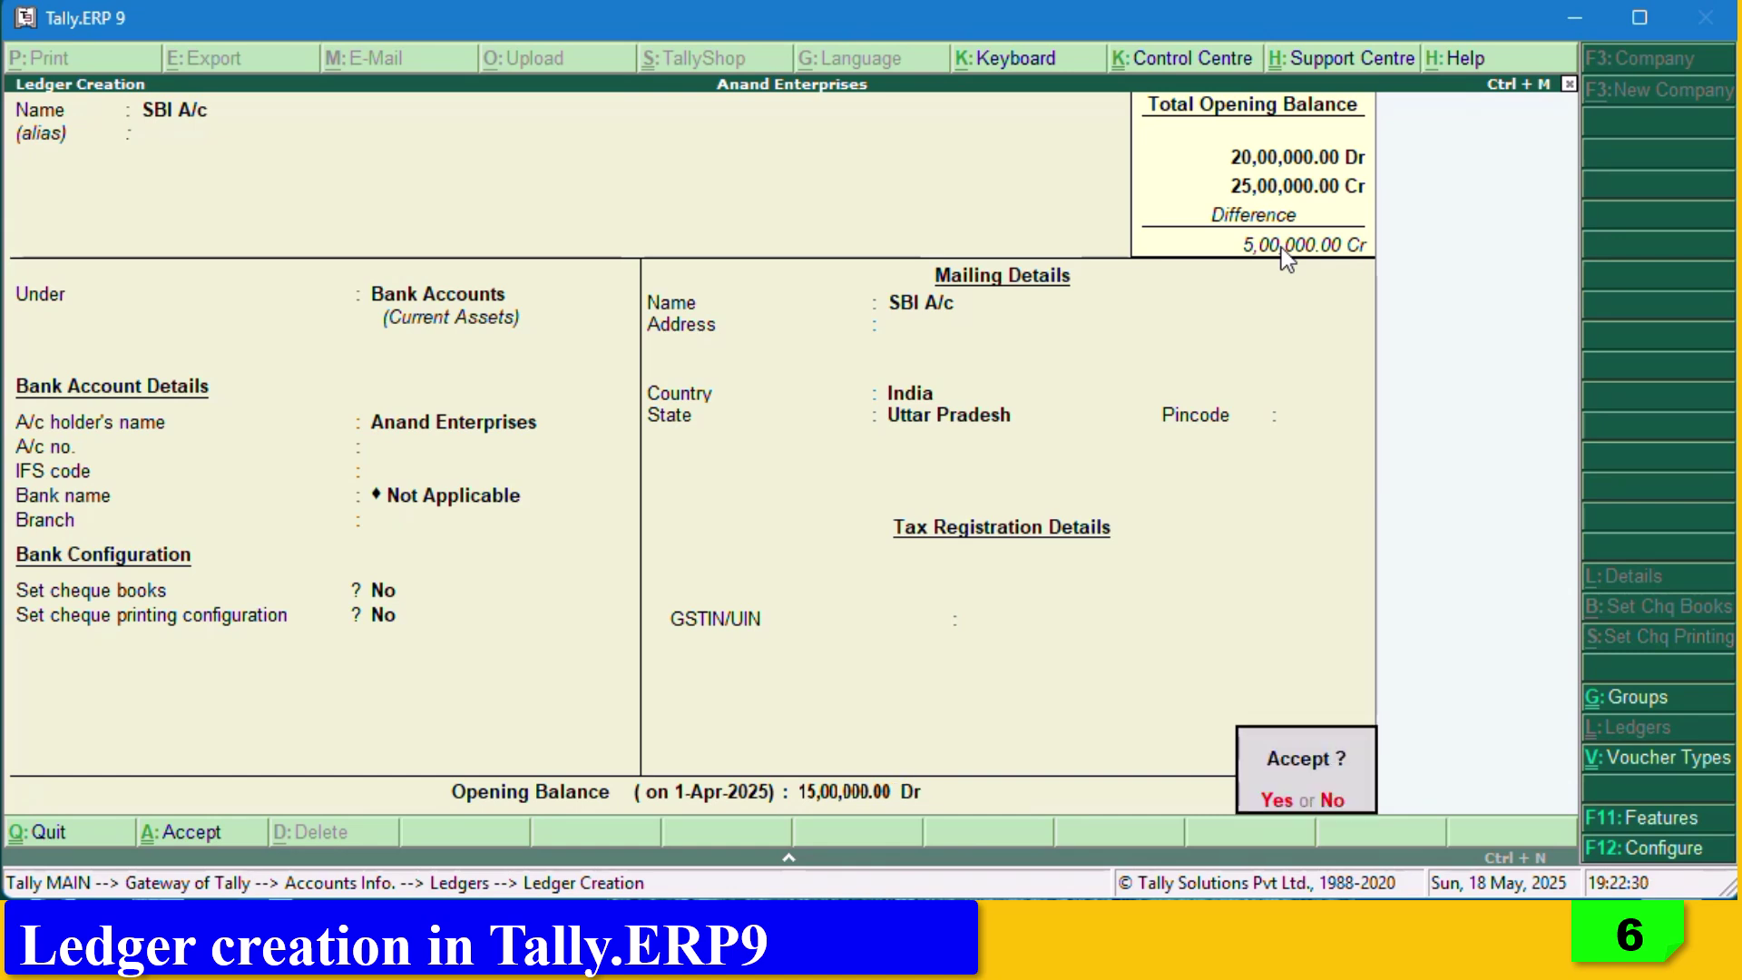
key("Return")
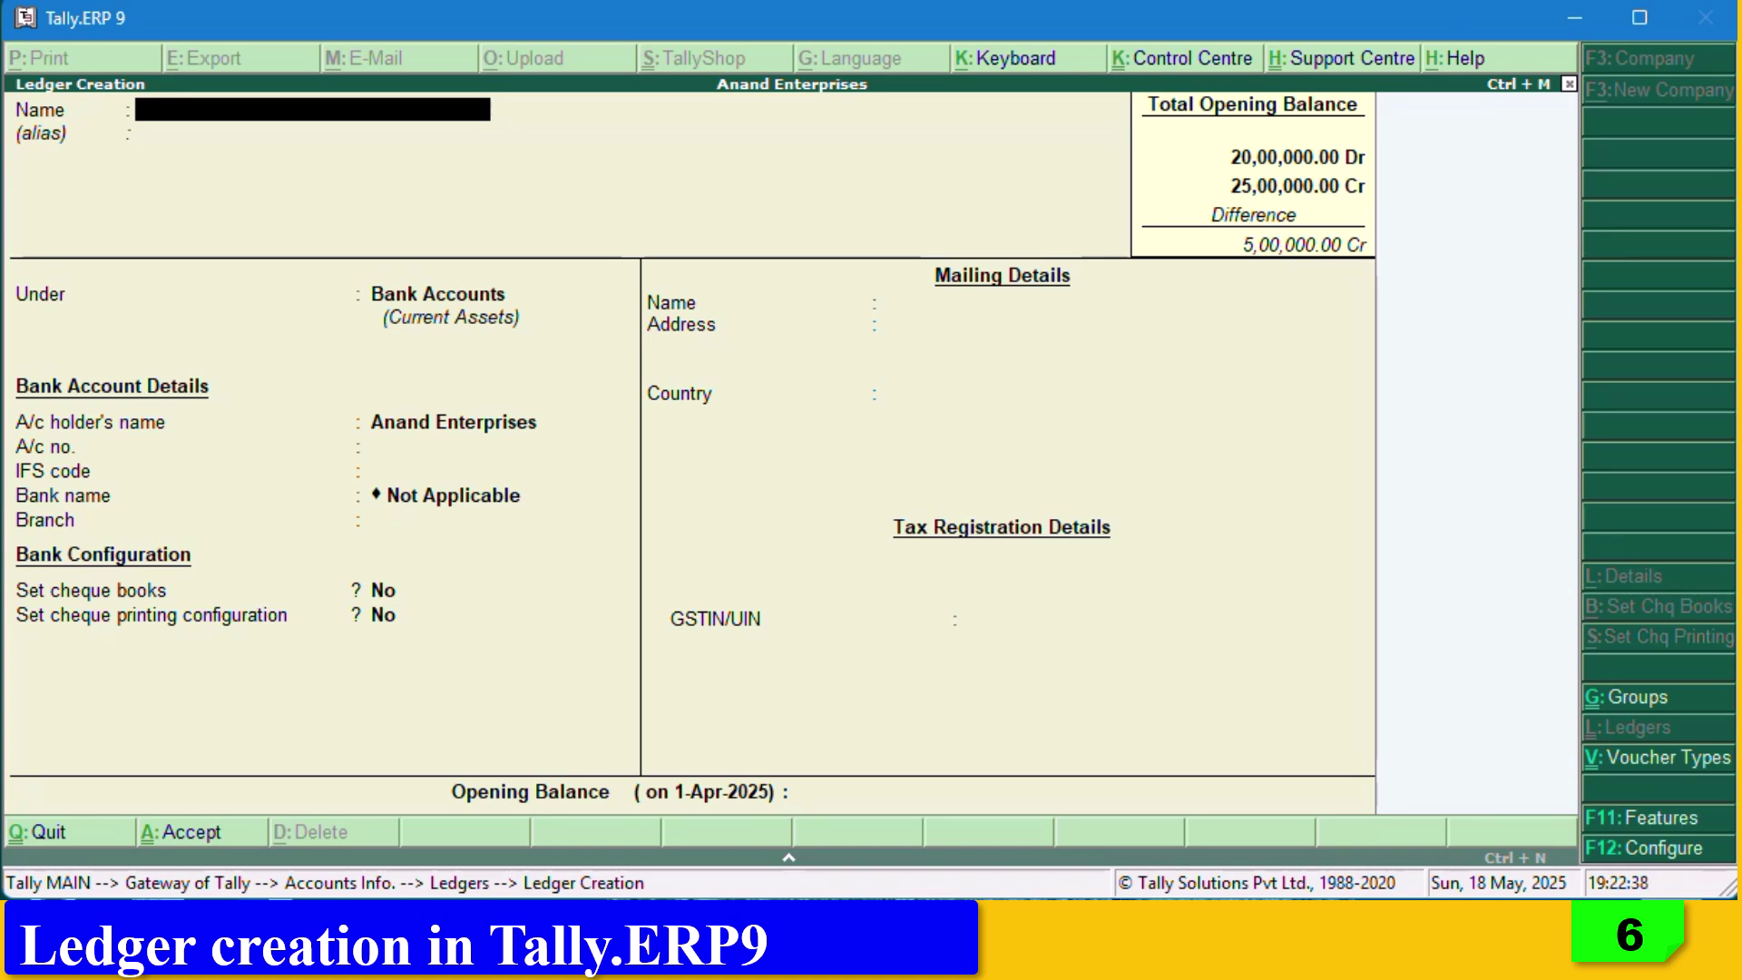
Try to create a new ledger named Cash.
type("Cash")
key("Return")
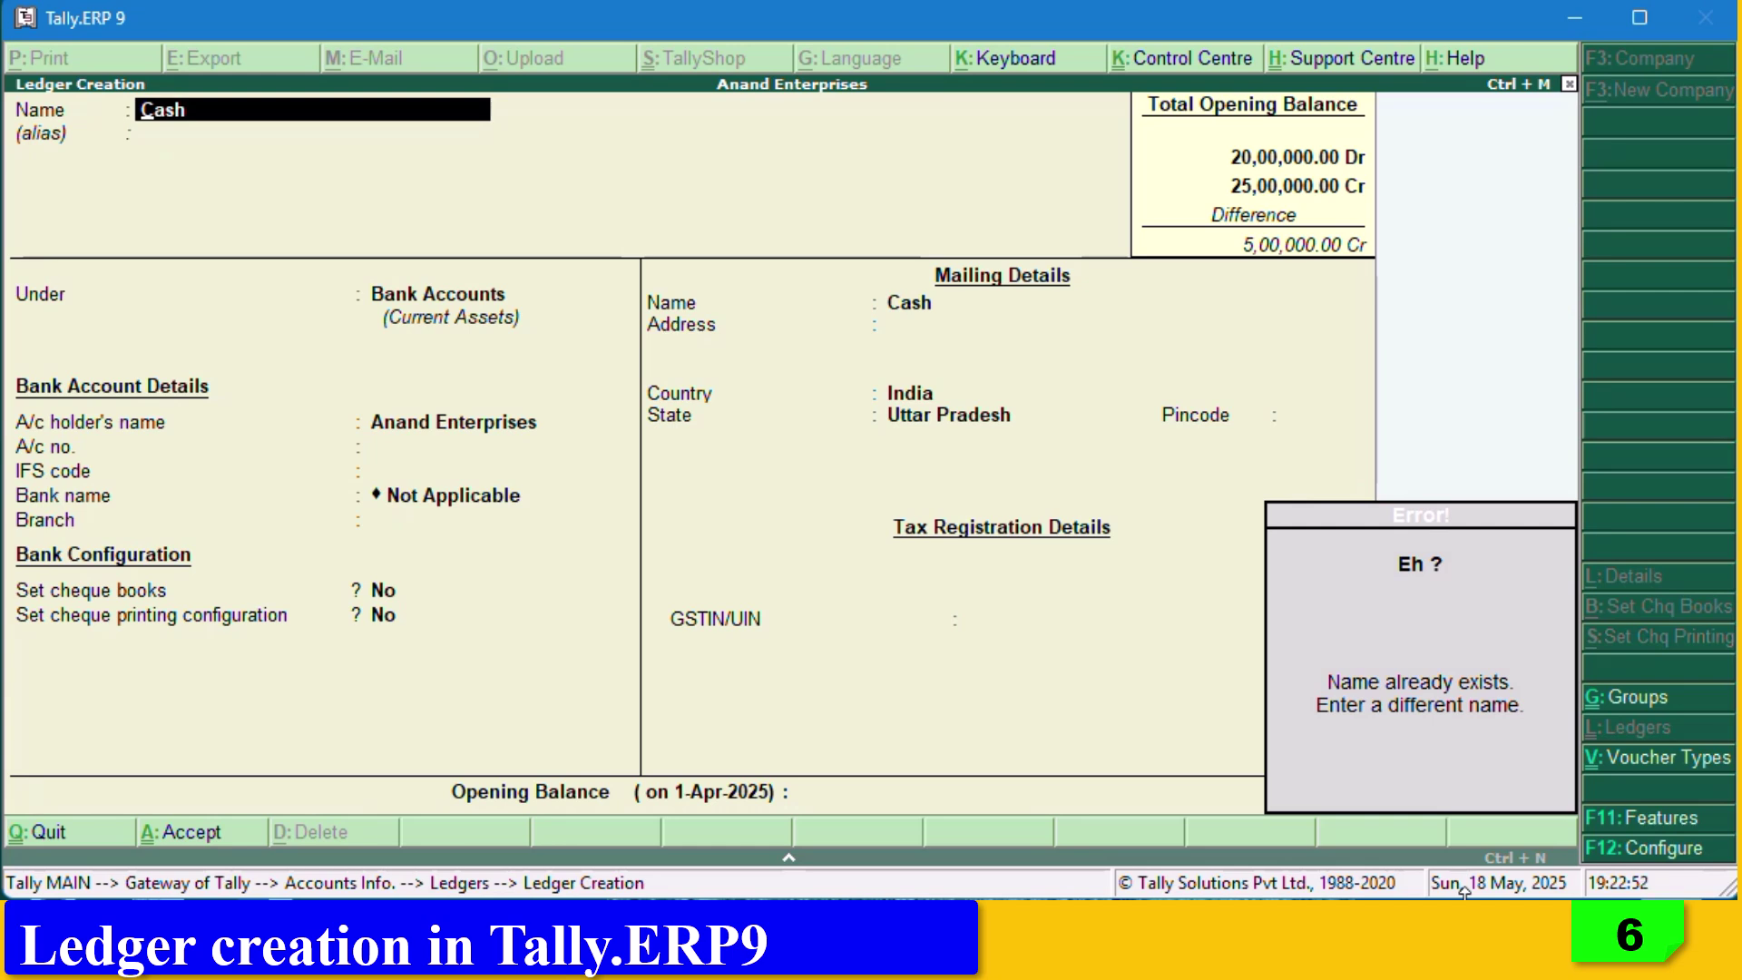
key("BackSpace")
Leave ledger creation and open the existing Cash ledger for alteration as a single ledger.
key("Escape")
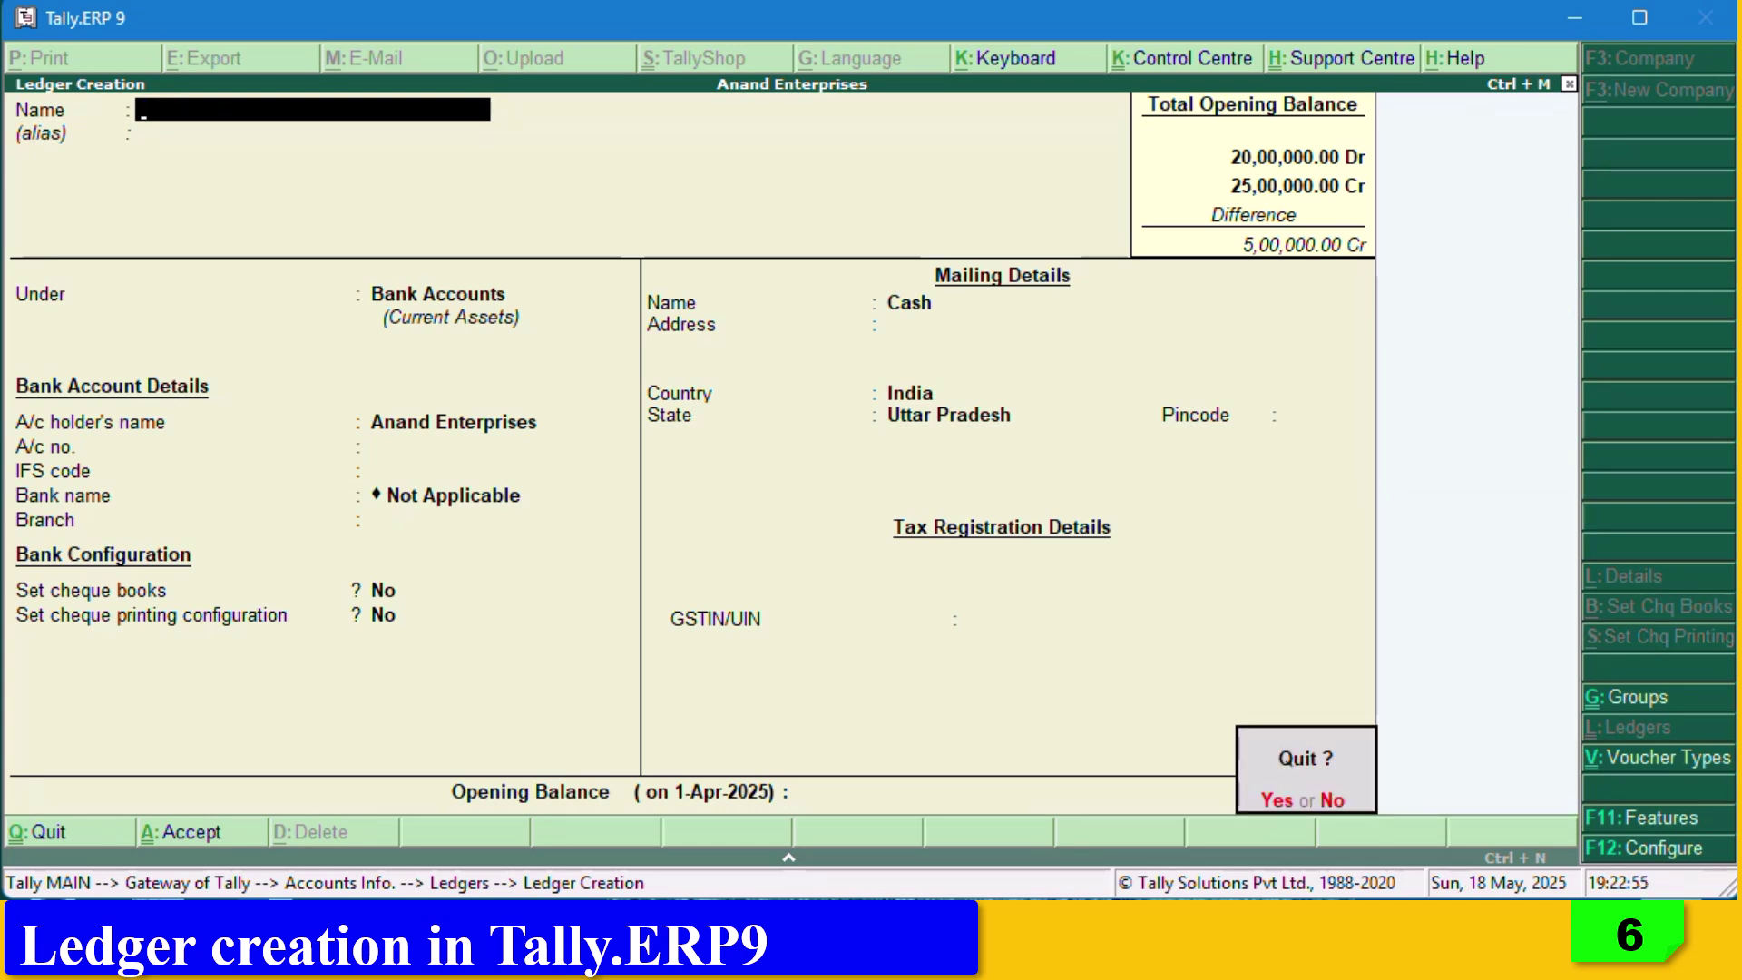
key("y")
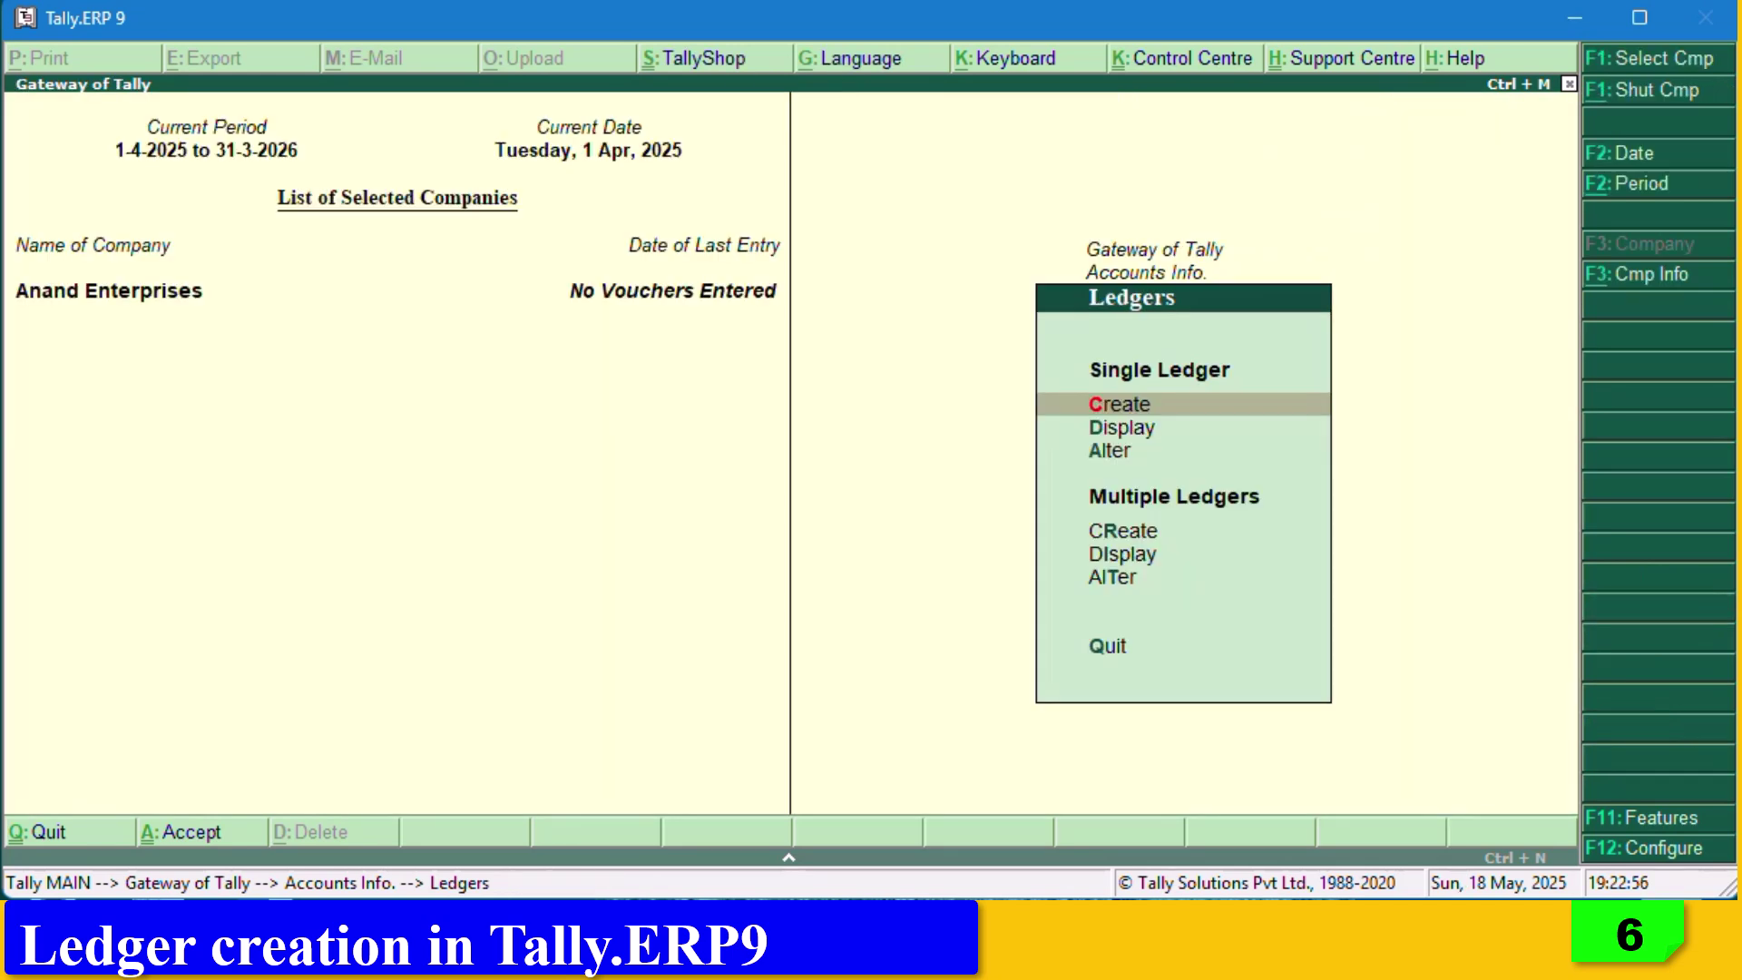
key("Down")
key("Down")
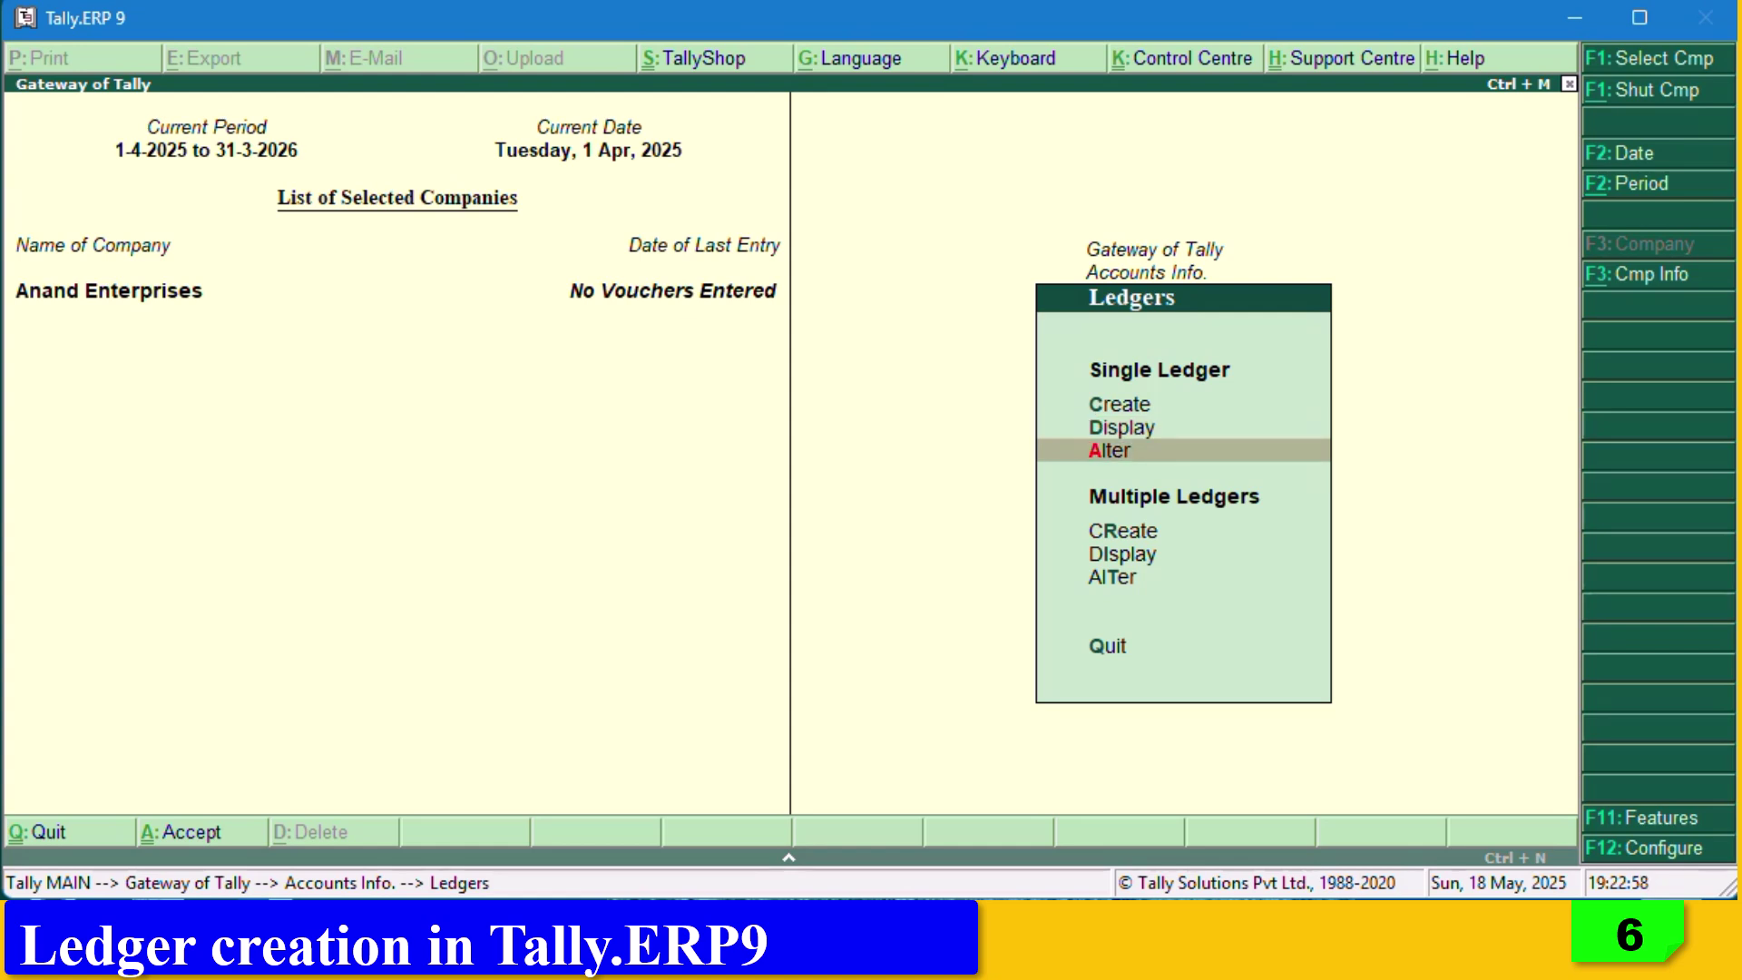
key("Return")
key("Down")
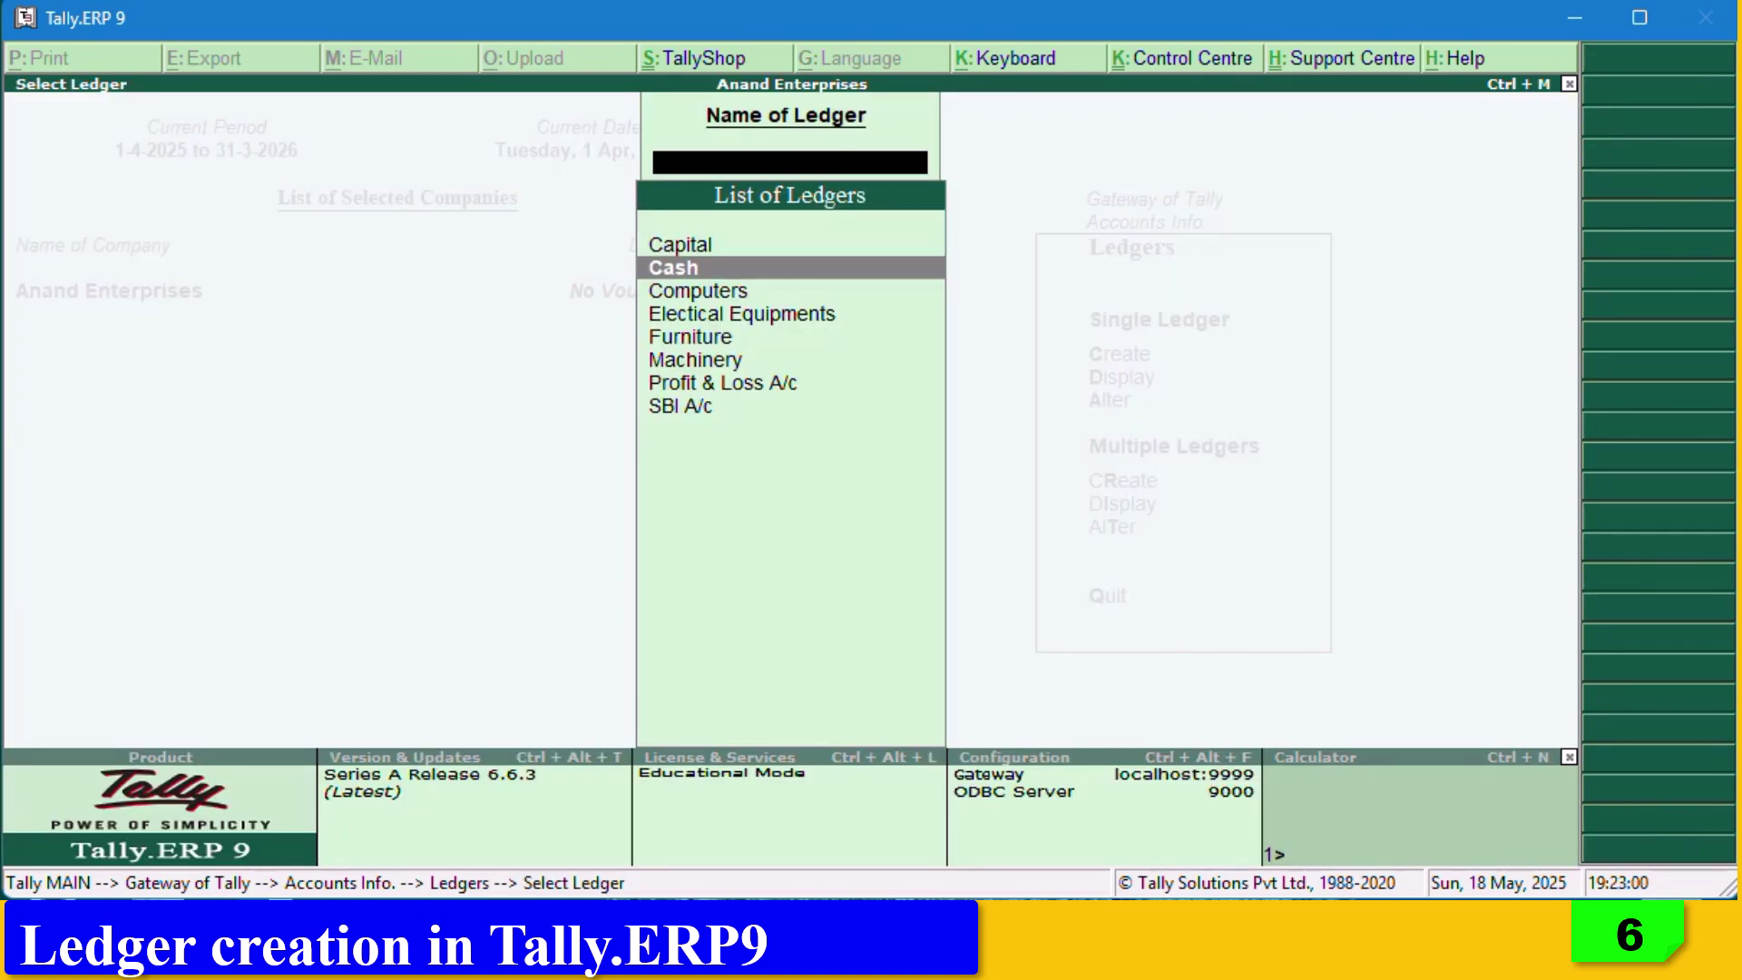
key("Return")
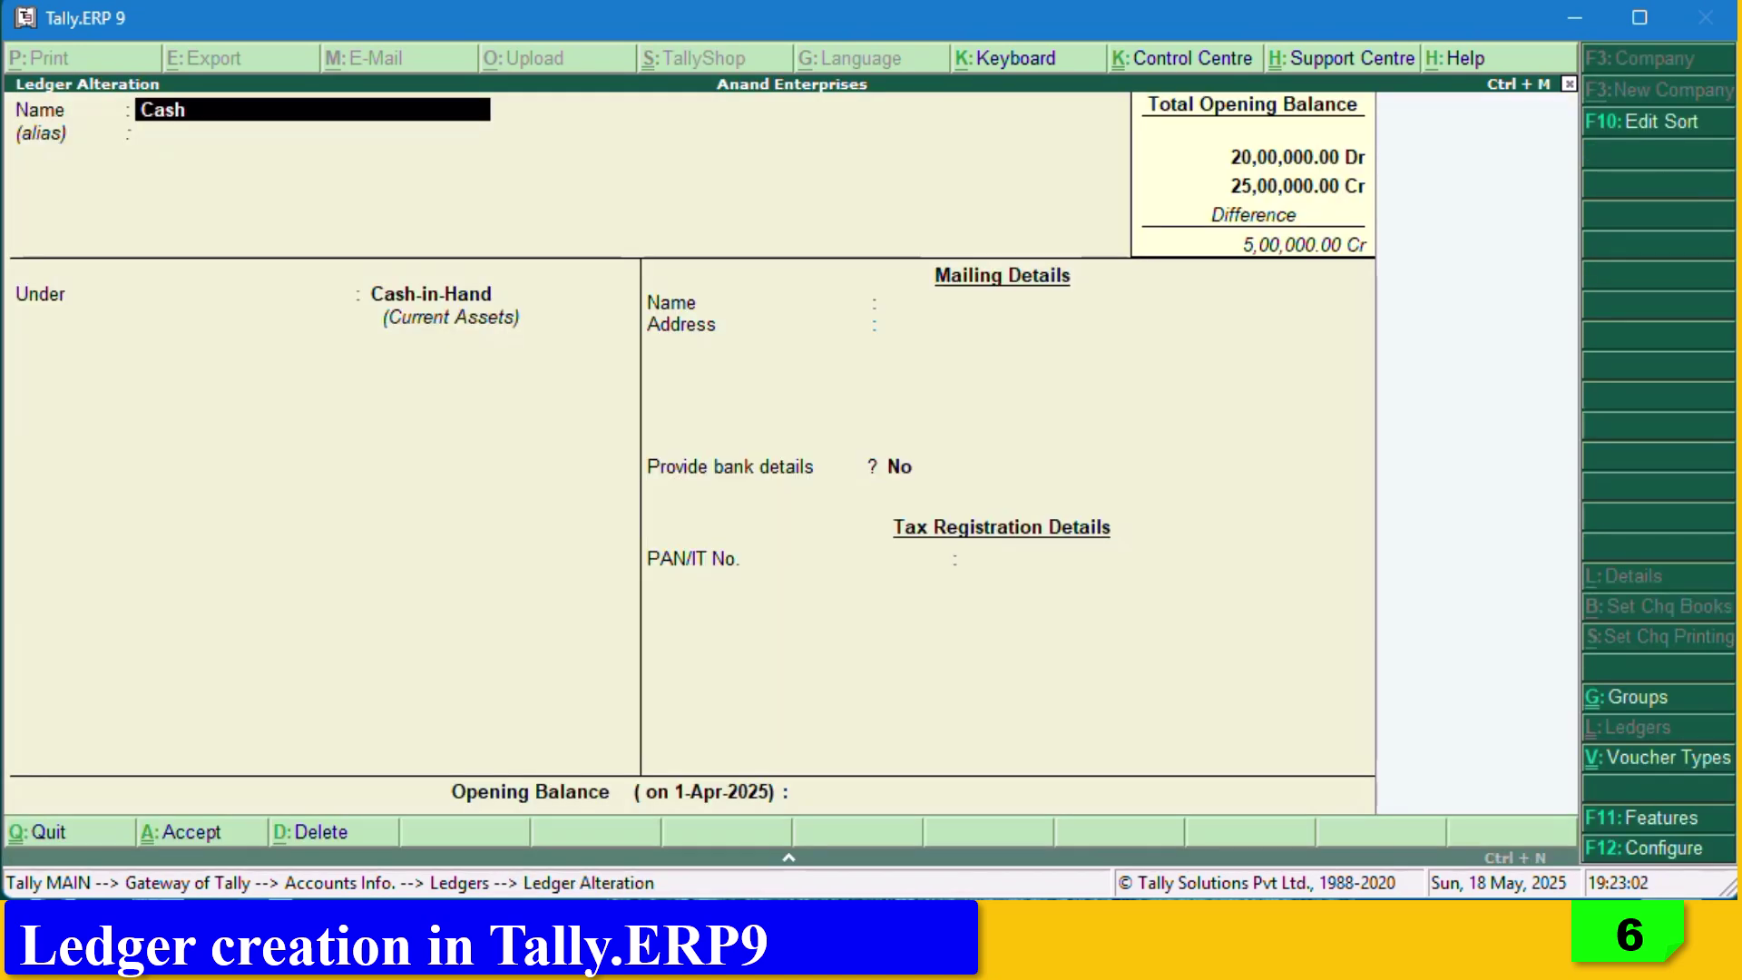
Keep the Cash ledger's name and blank alias, set its opening balance to 5,00,000 Dr and save it.
key("Return")
key("Return")
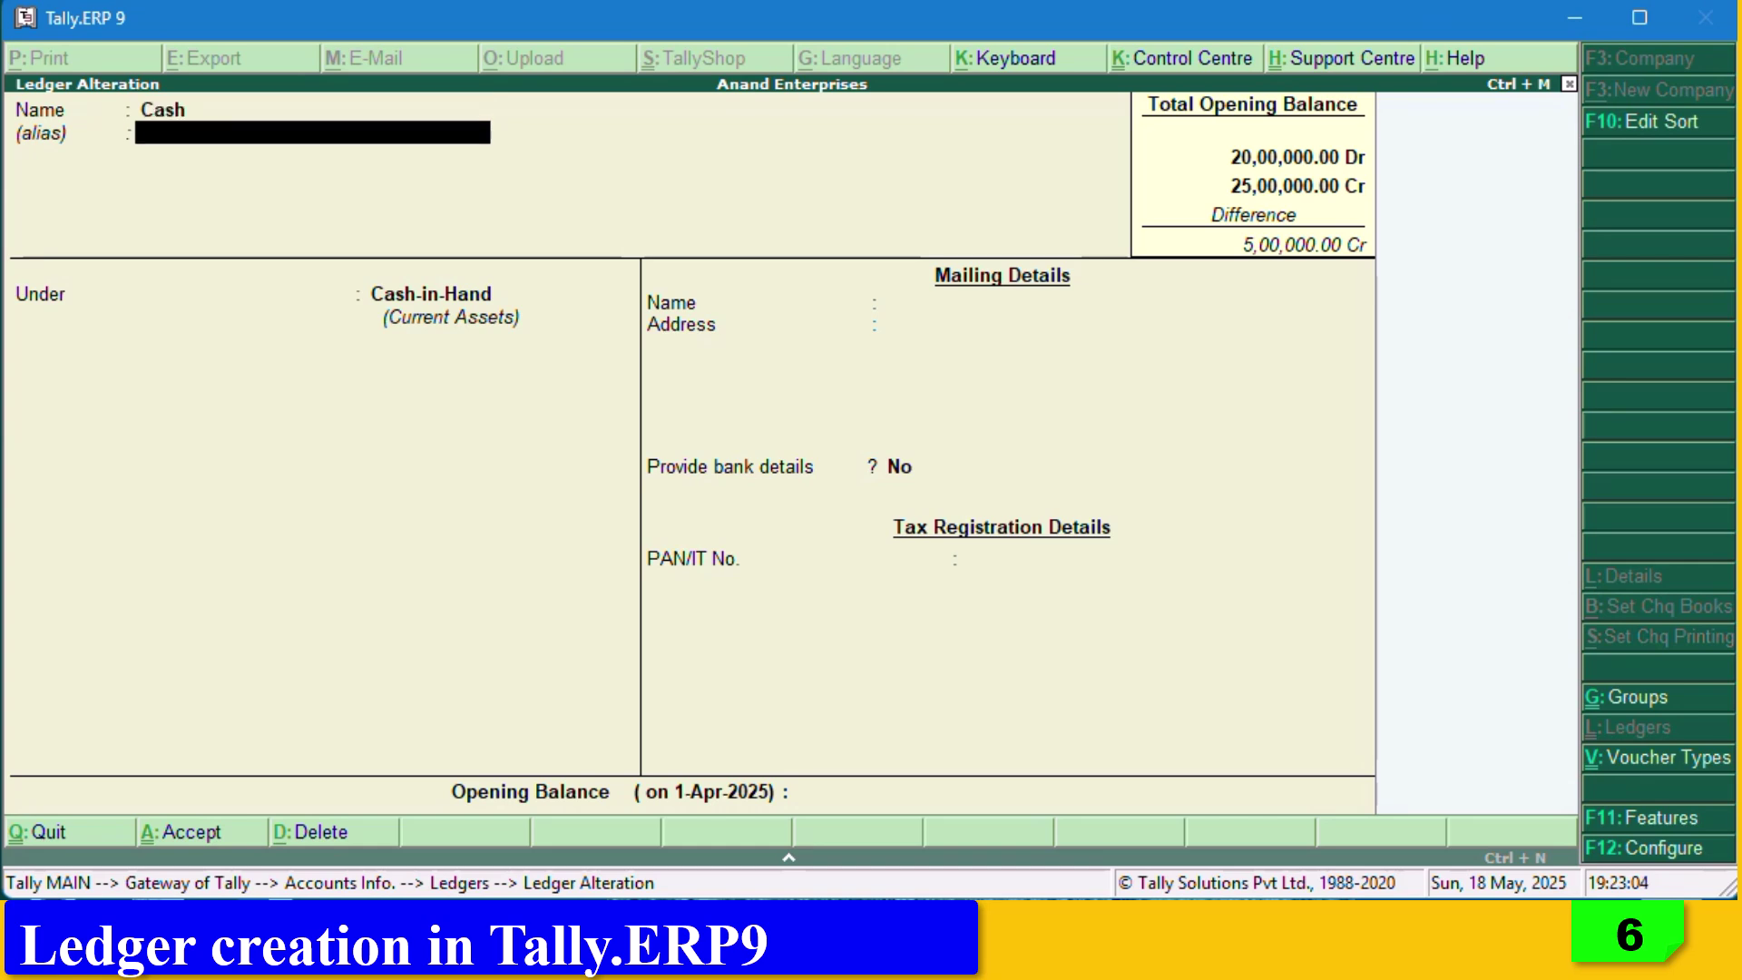
key("Return")
key("Return")
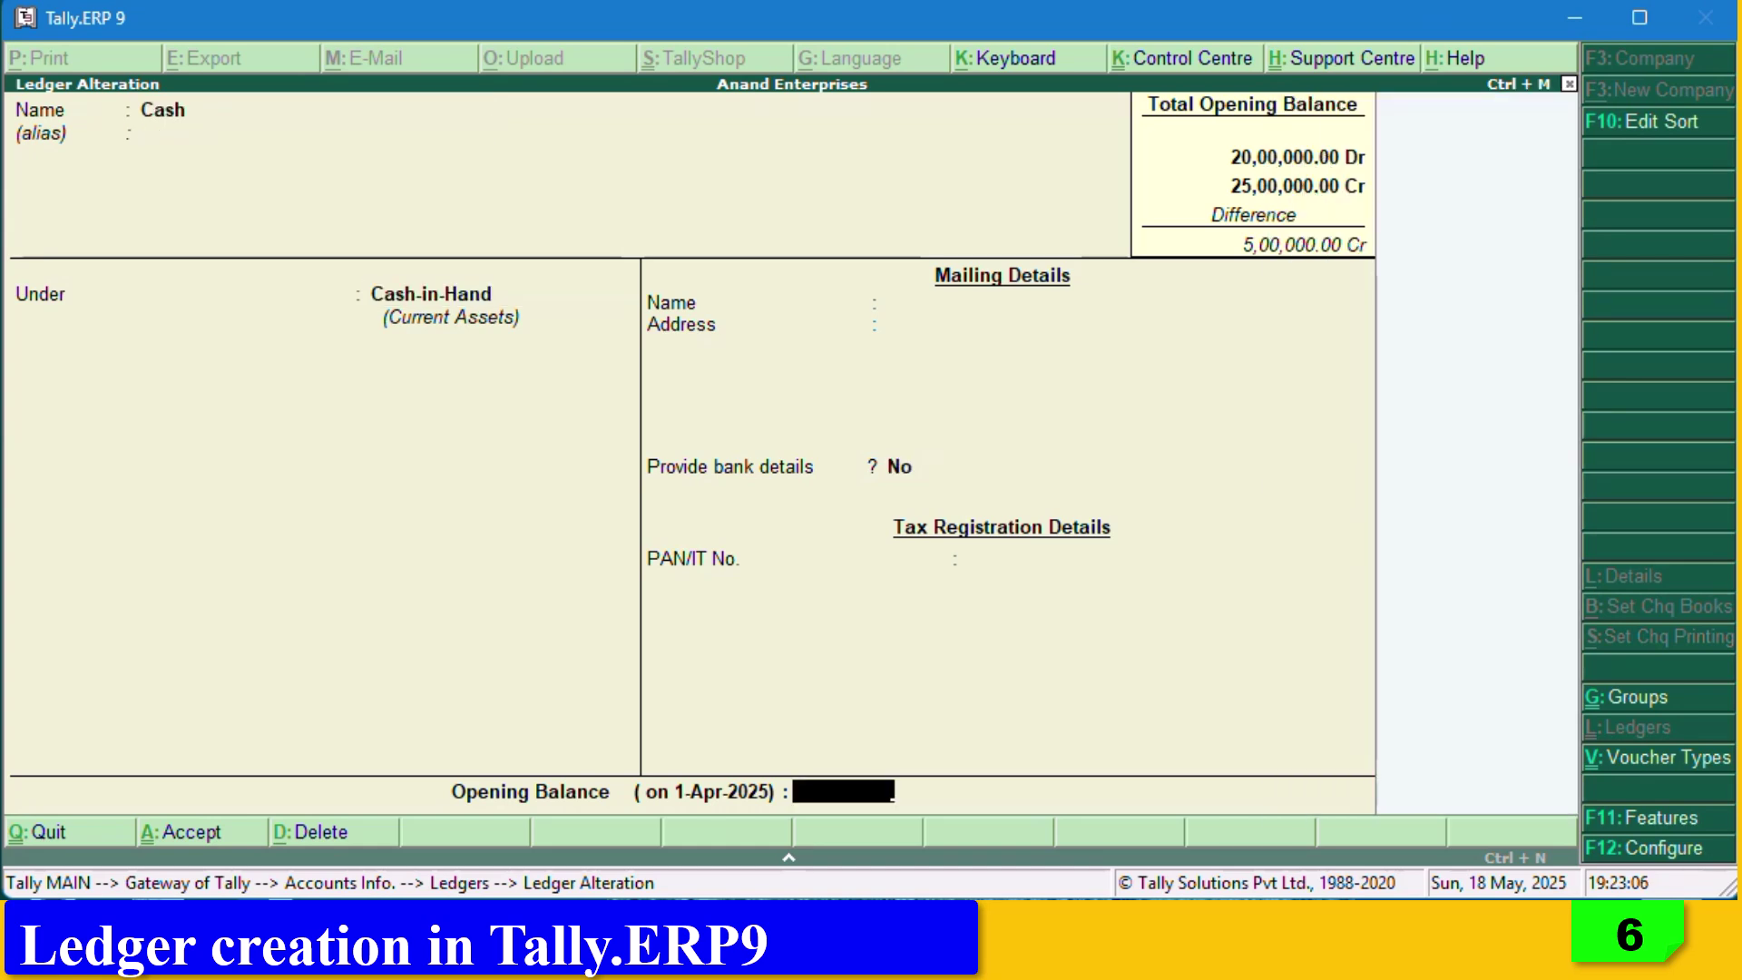
type("5,0")
type("0,")
type("00000")
key("Return")
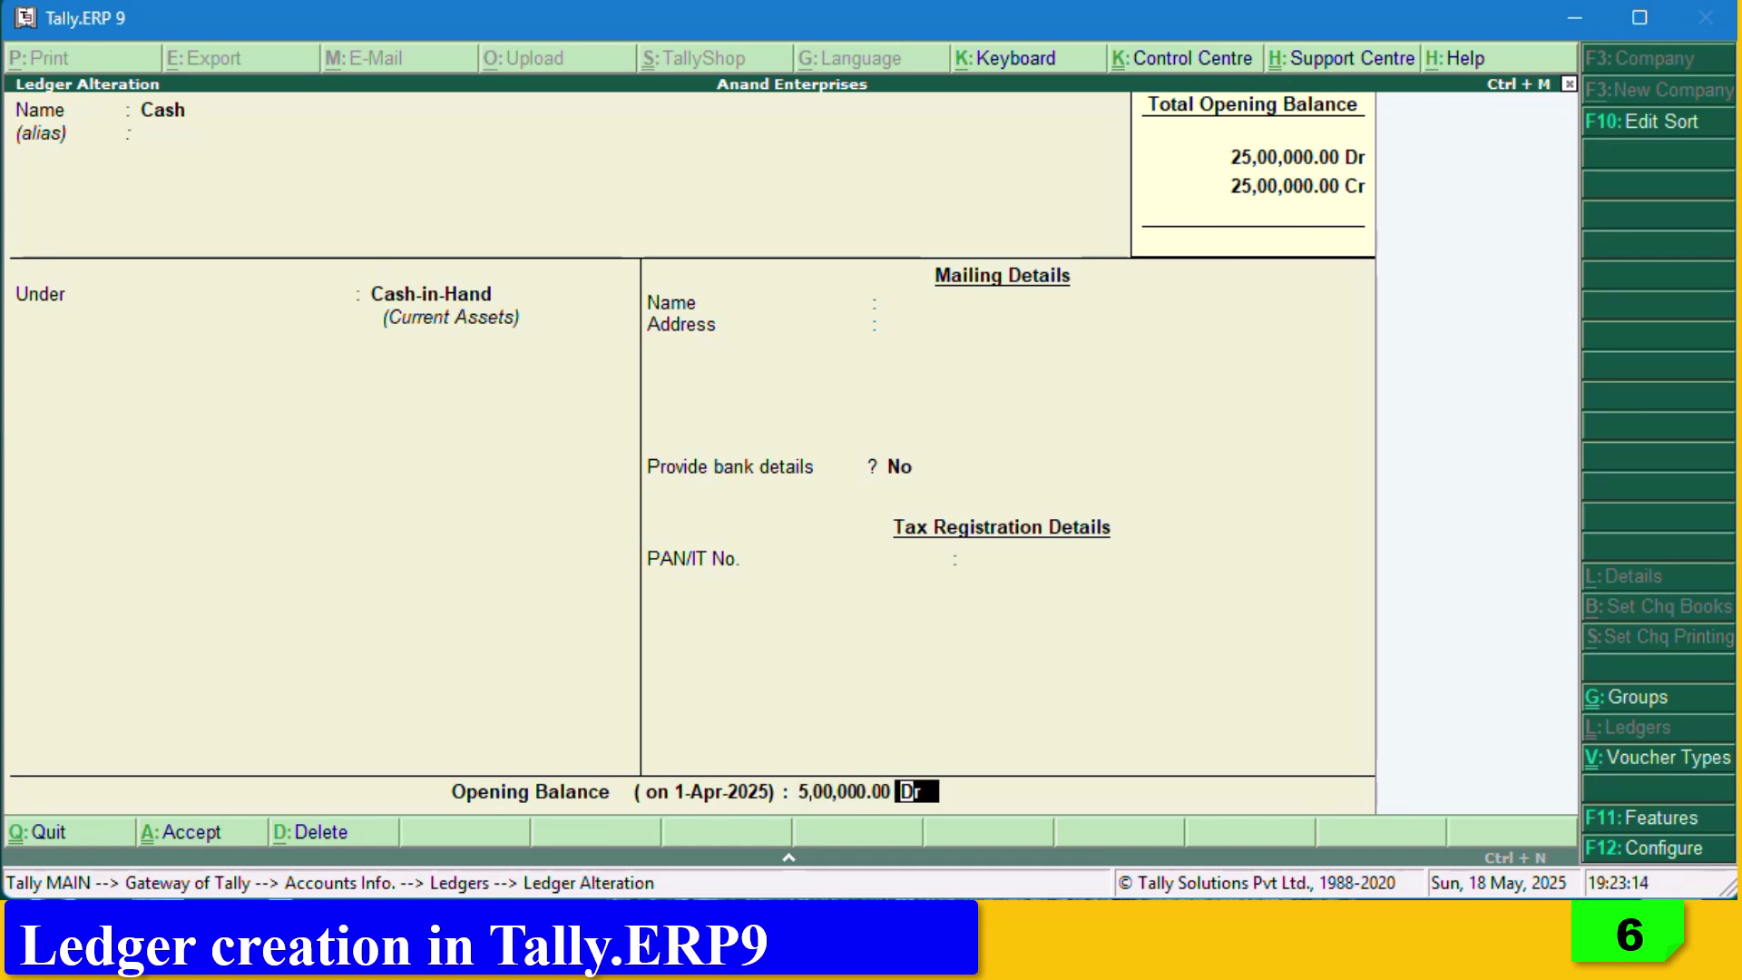
key("Return")
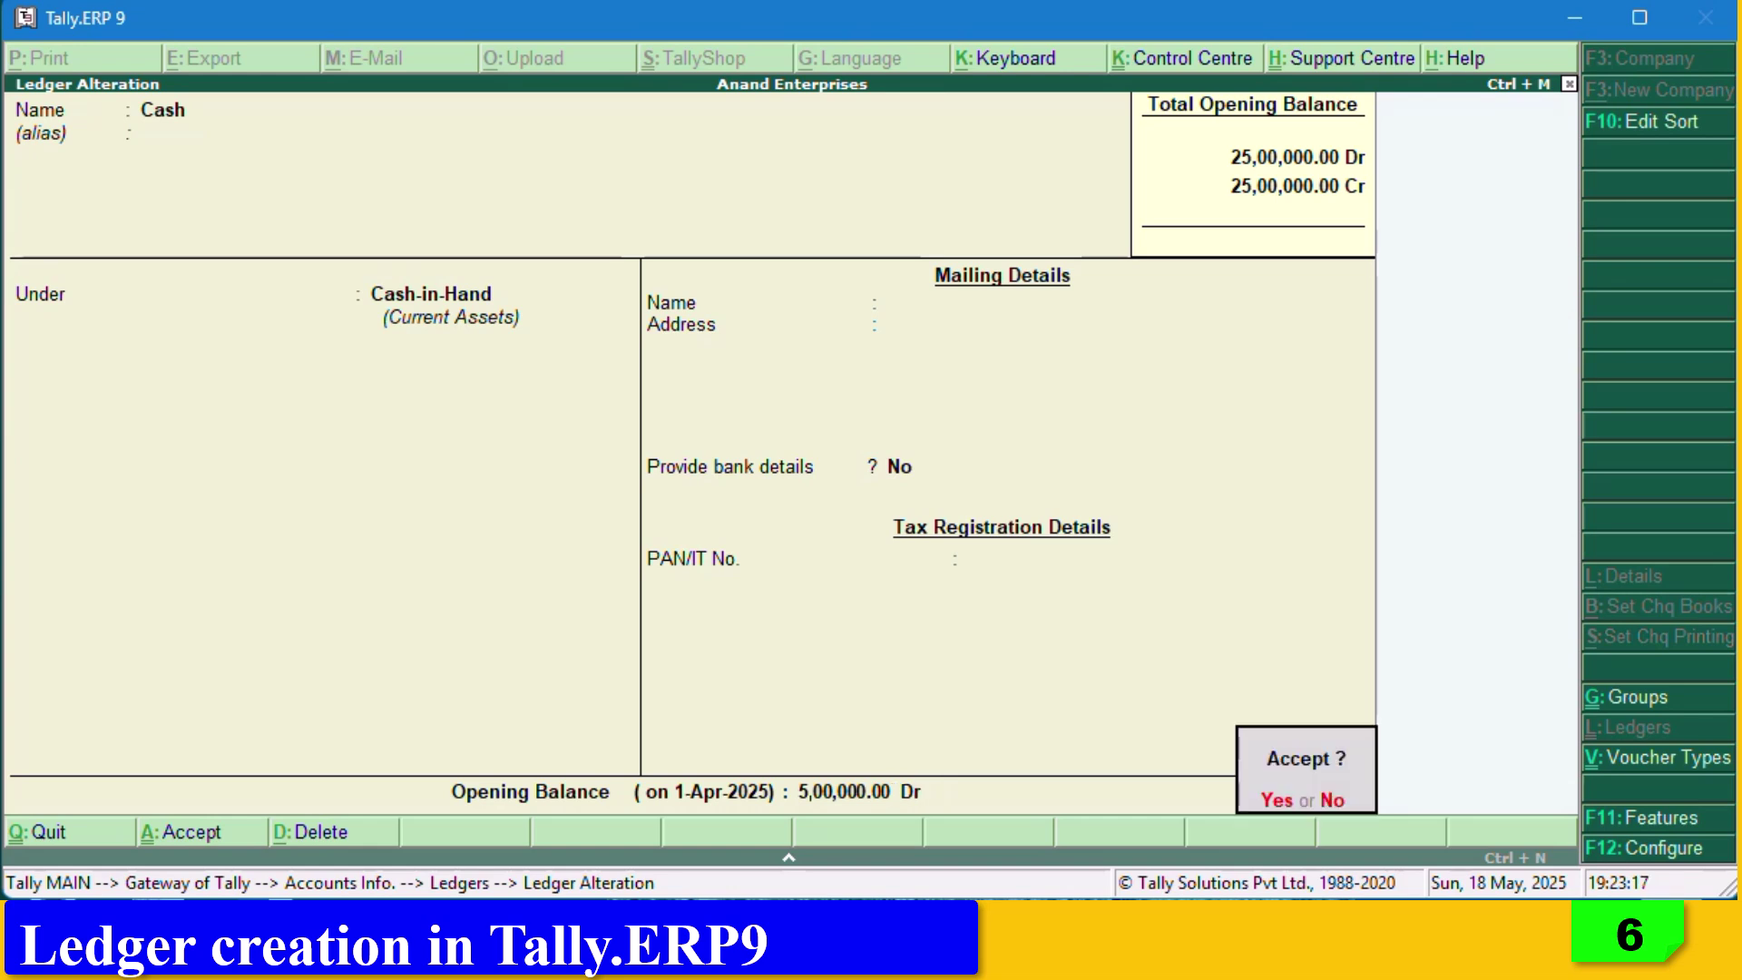
key("Return")
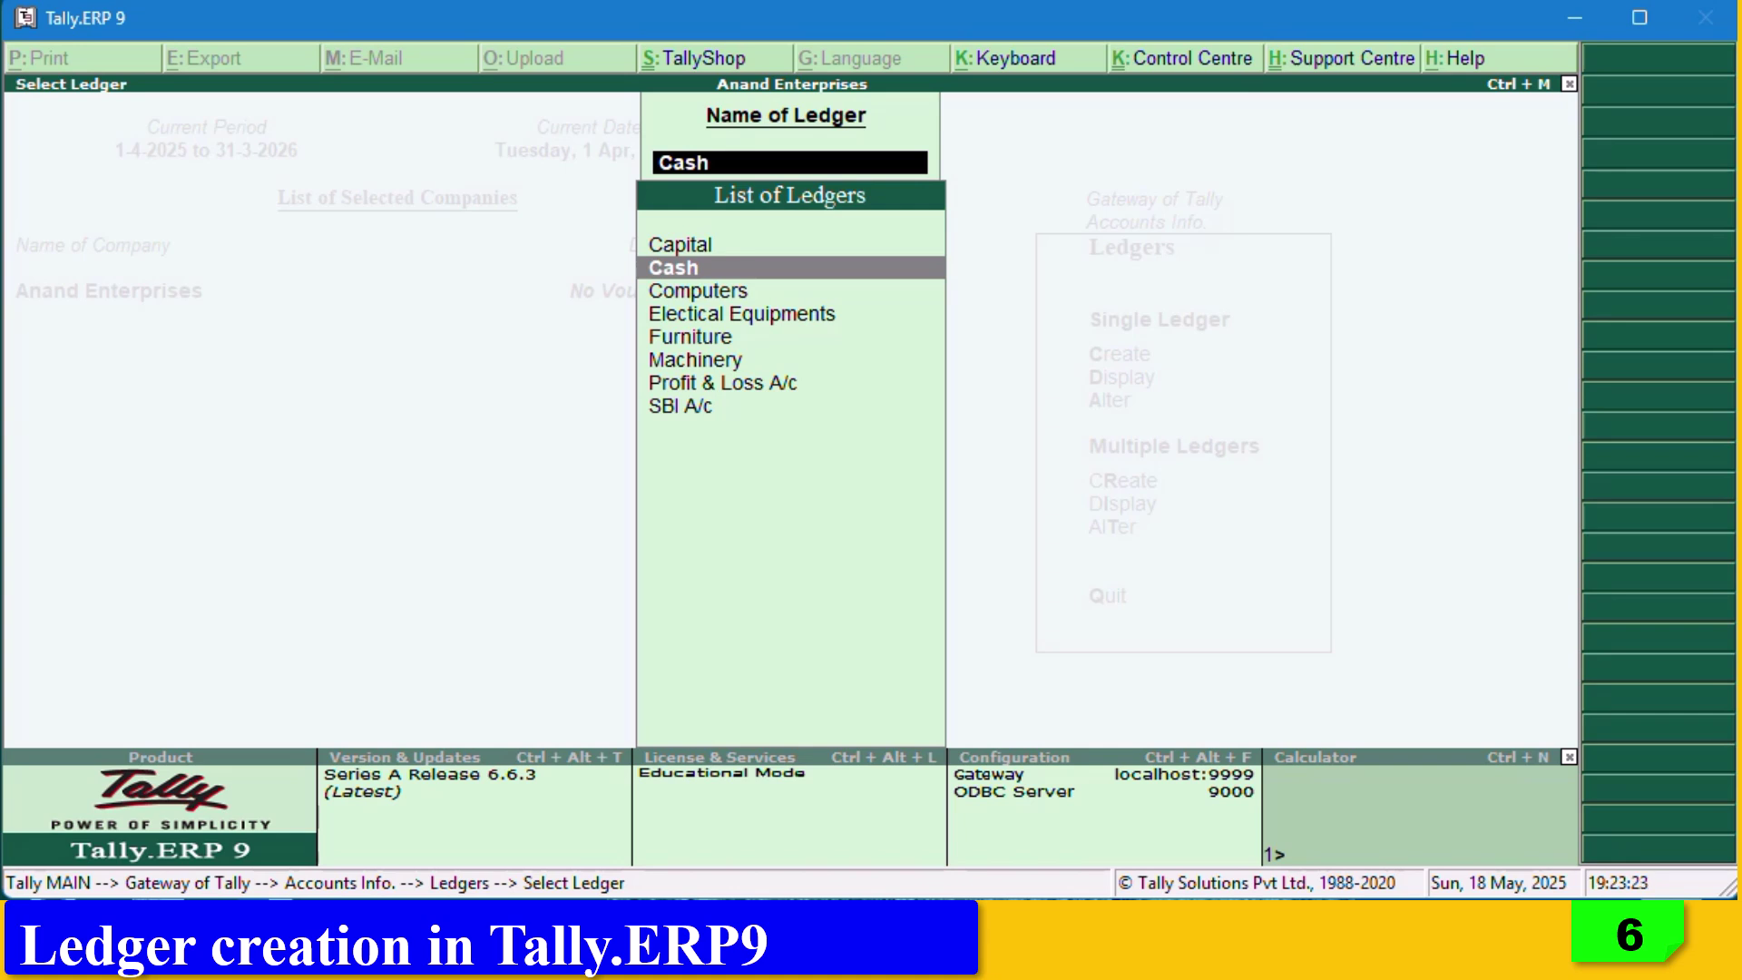
Return to the Gateway of Tally and examine the Balance Sheet in detailed form, then close the report.
key("BackSpace")
key("Escape")
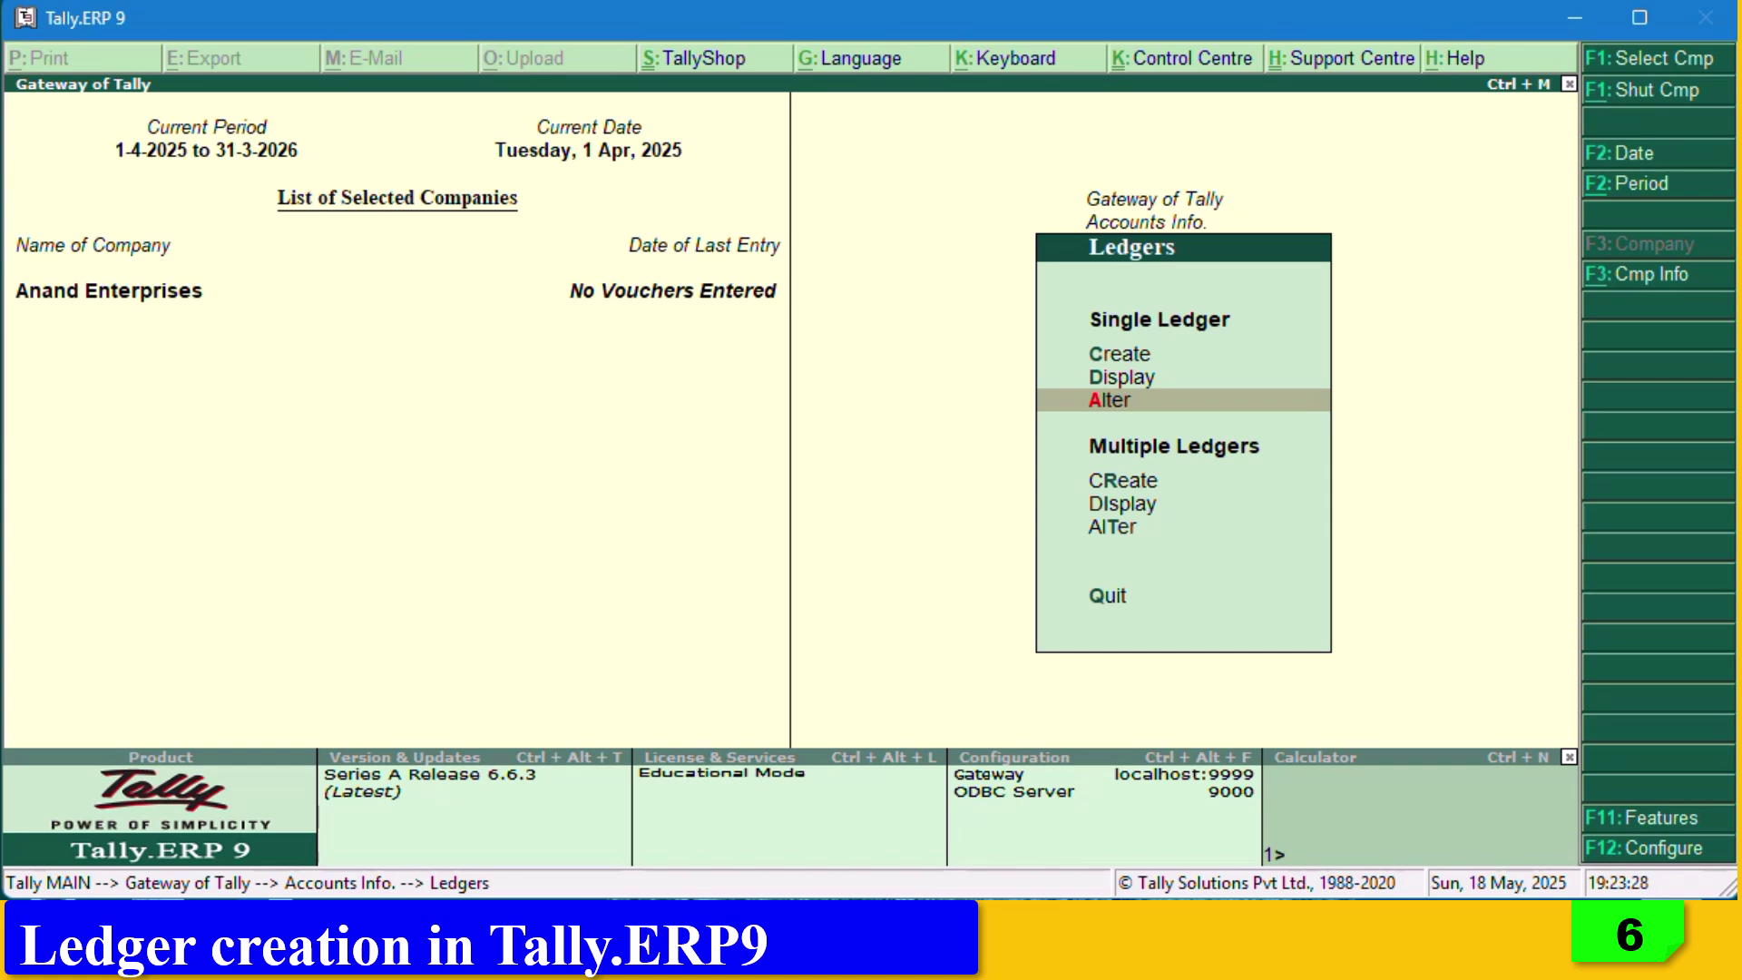
key("Escape")
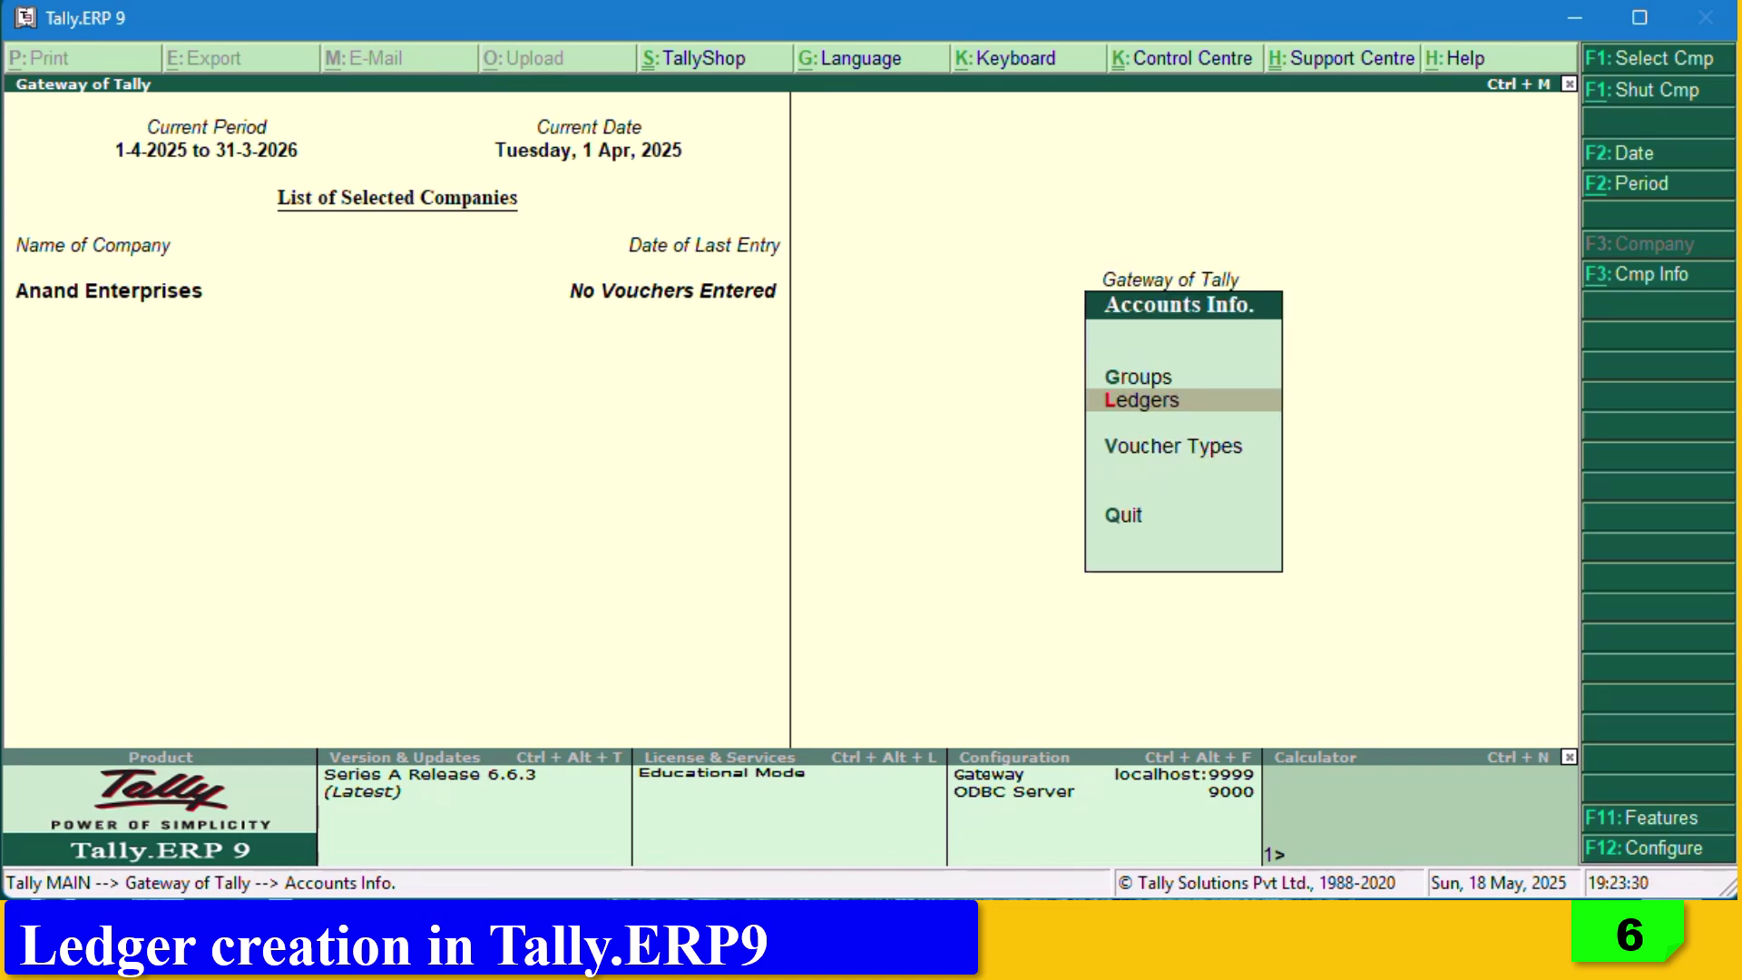
key("Escape")
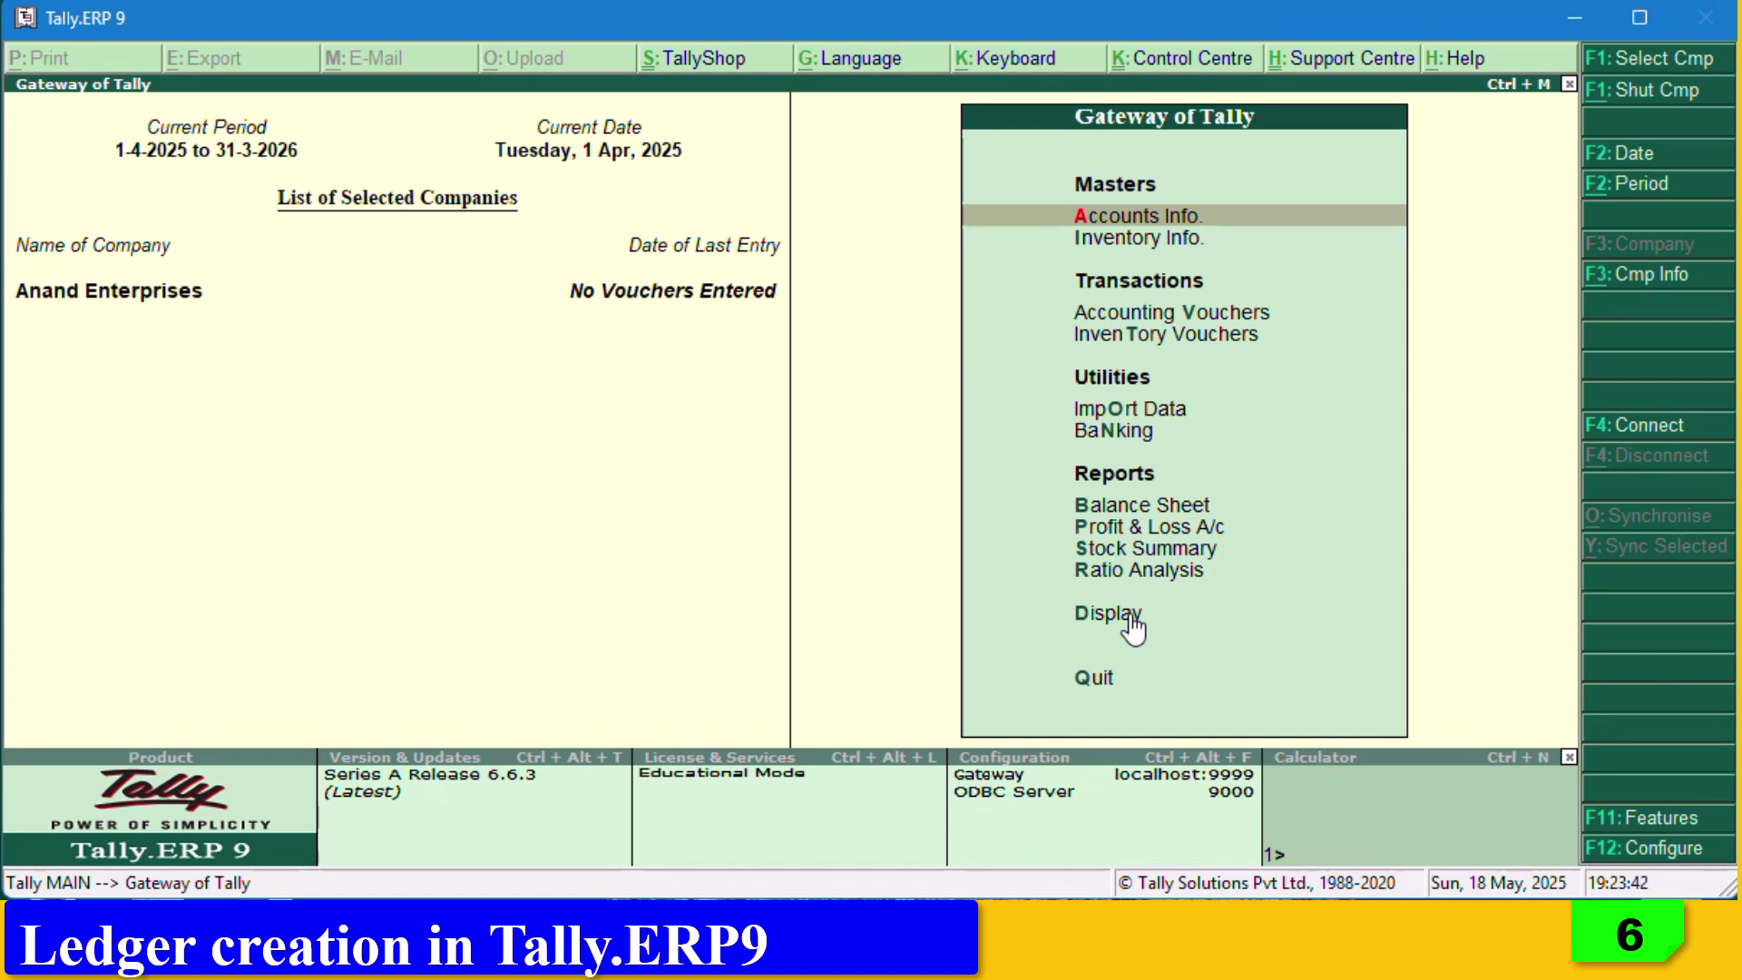
left_click(1107, 505)
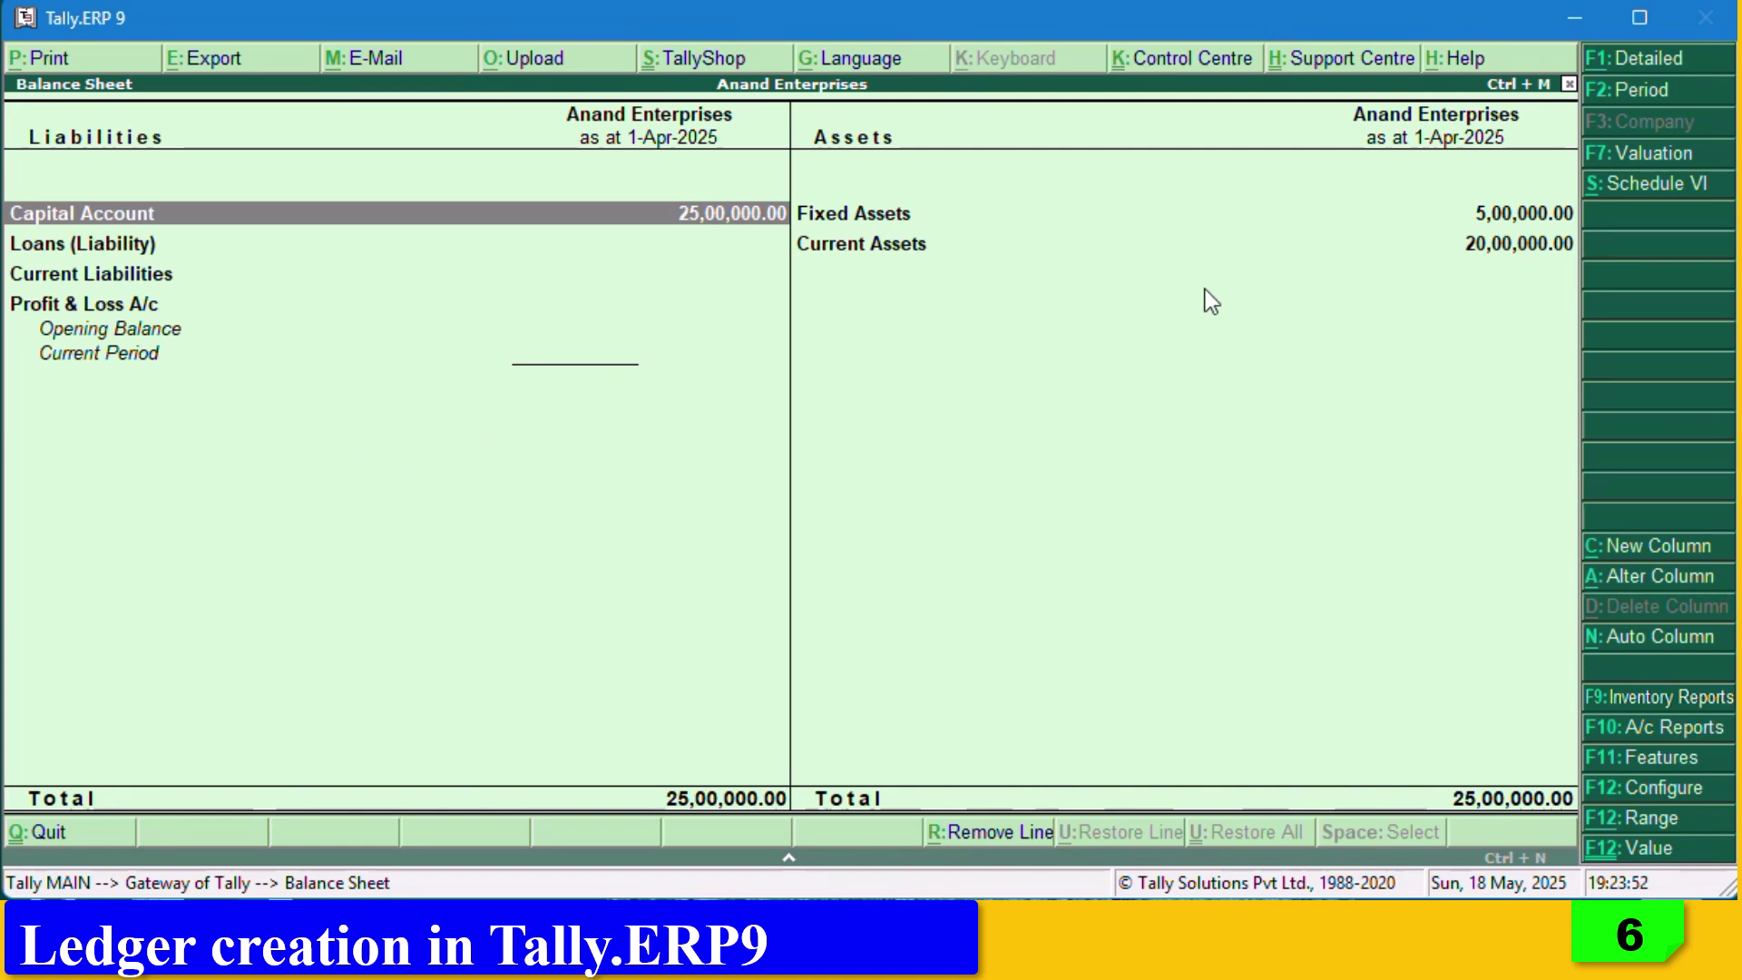
left_click(1707, 60)
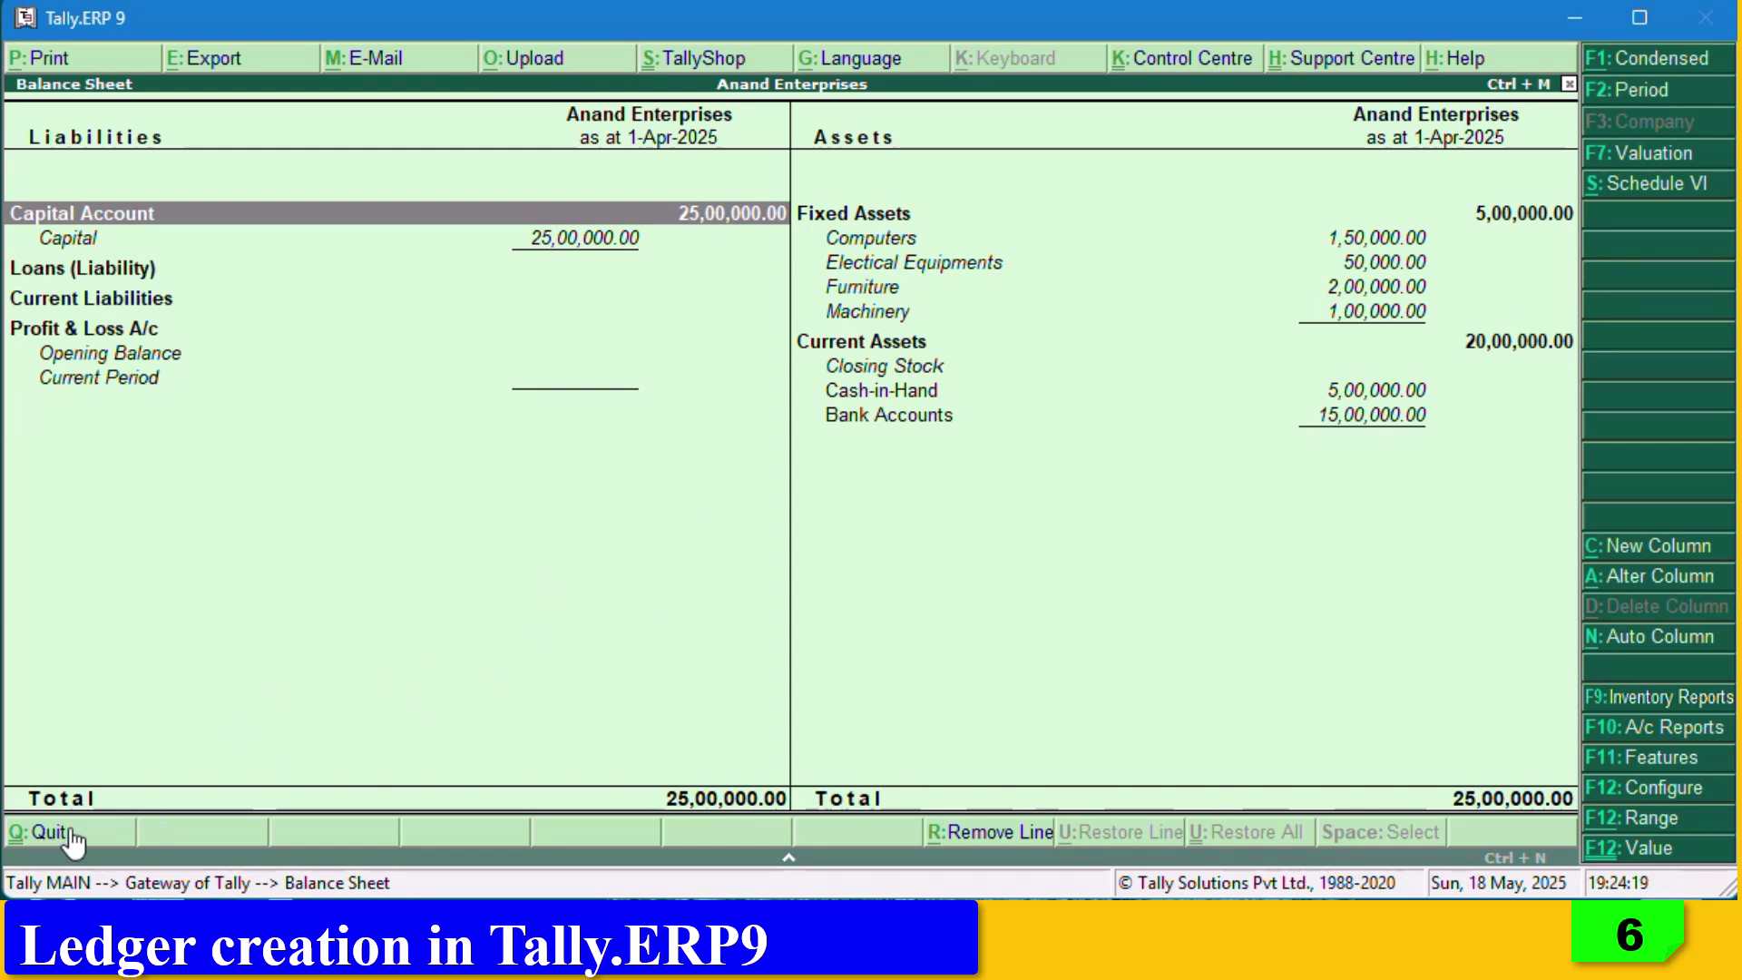
left_click(45, 832)
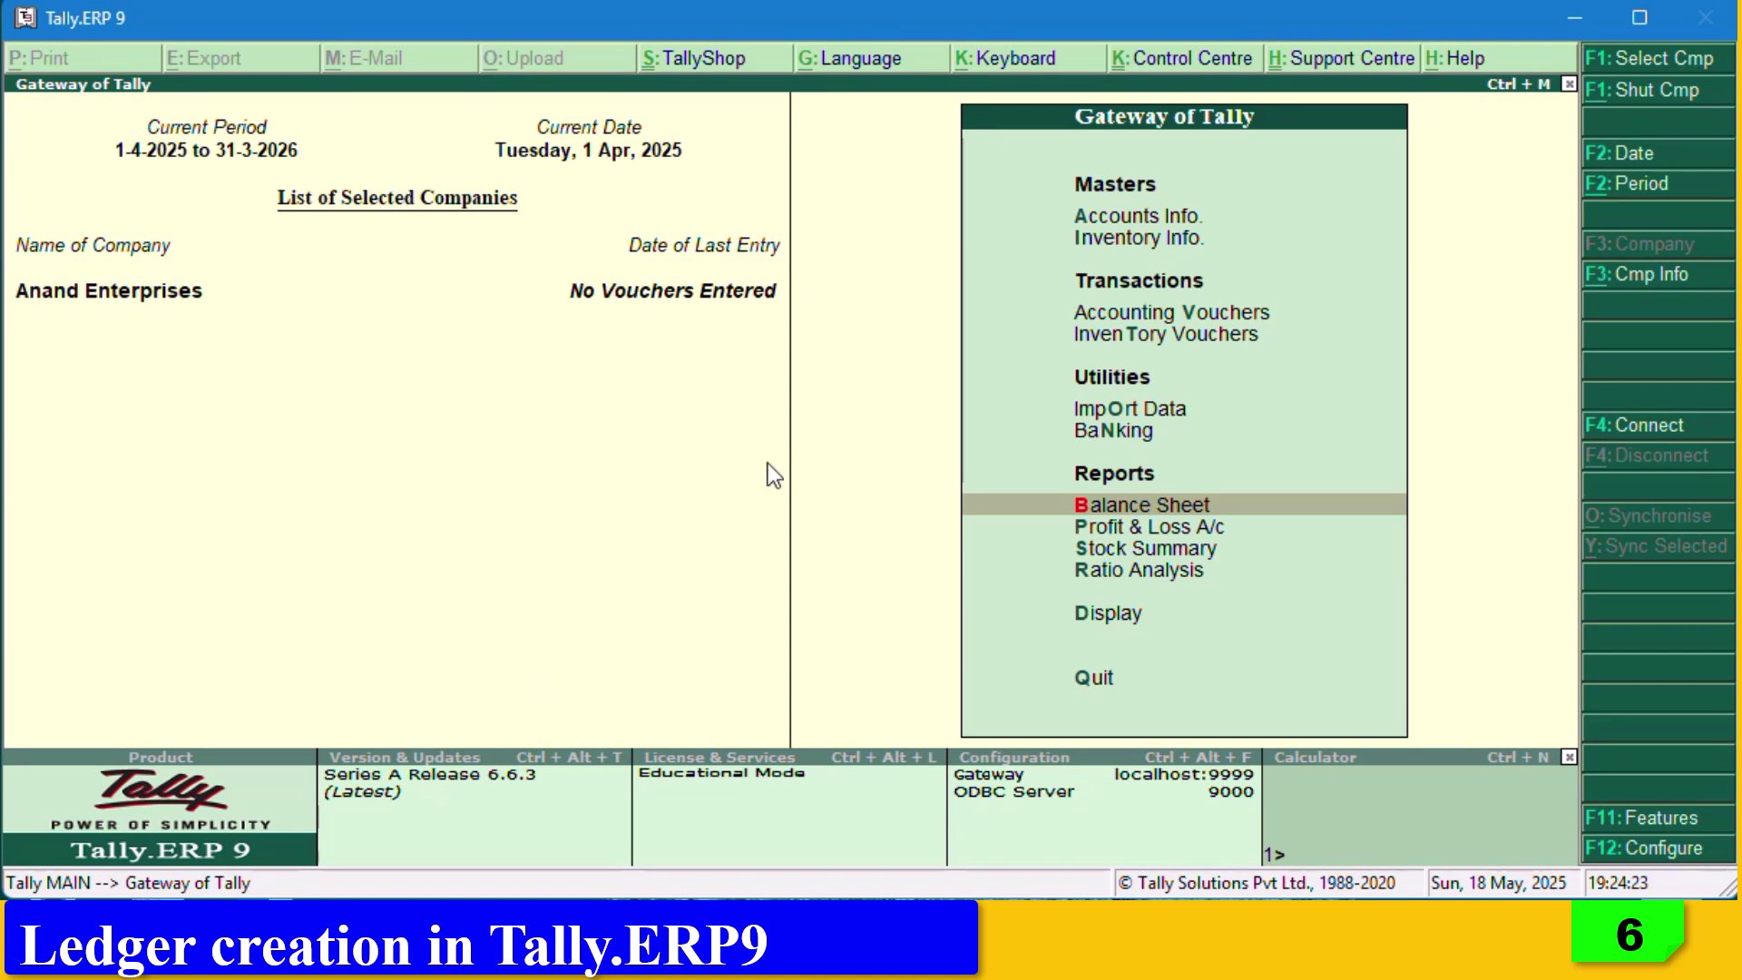
Switch to Tally Prime and start creating a ledger master for Anand Enterprises.
left_click(885, 40)
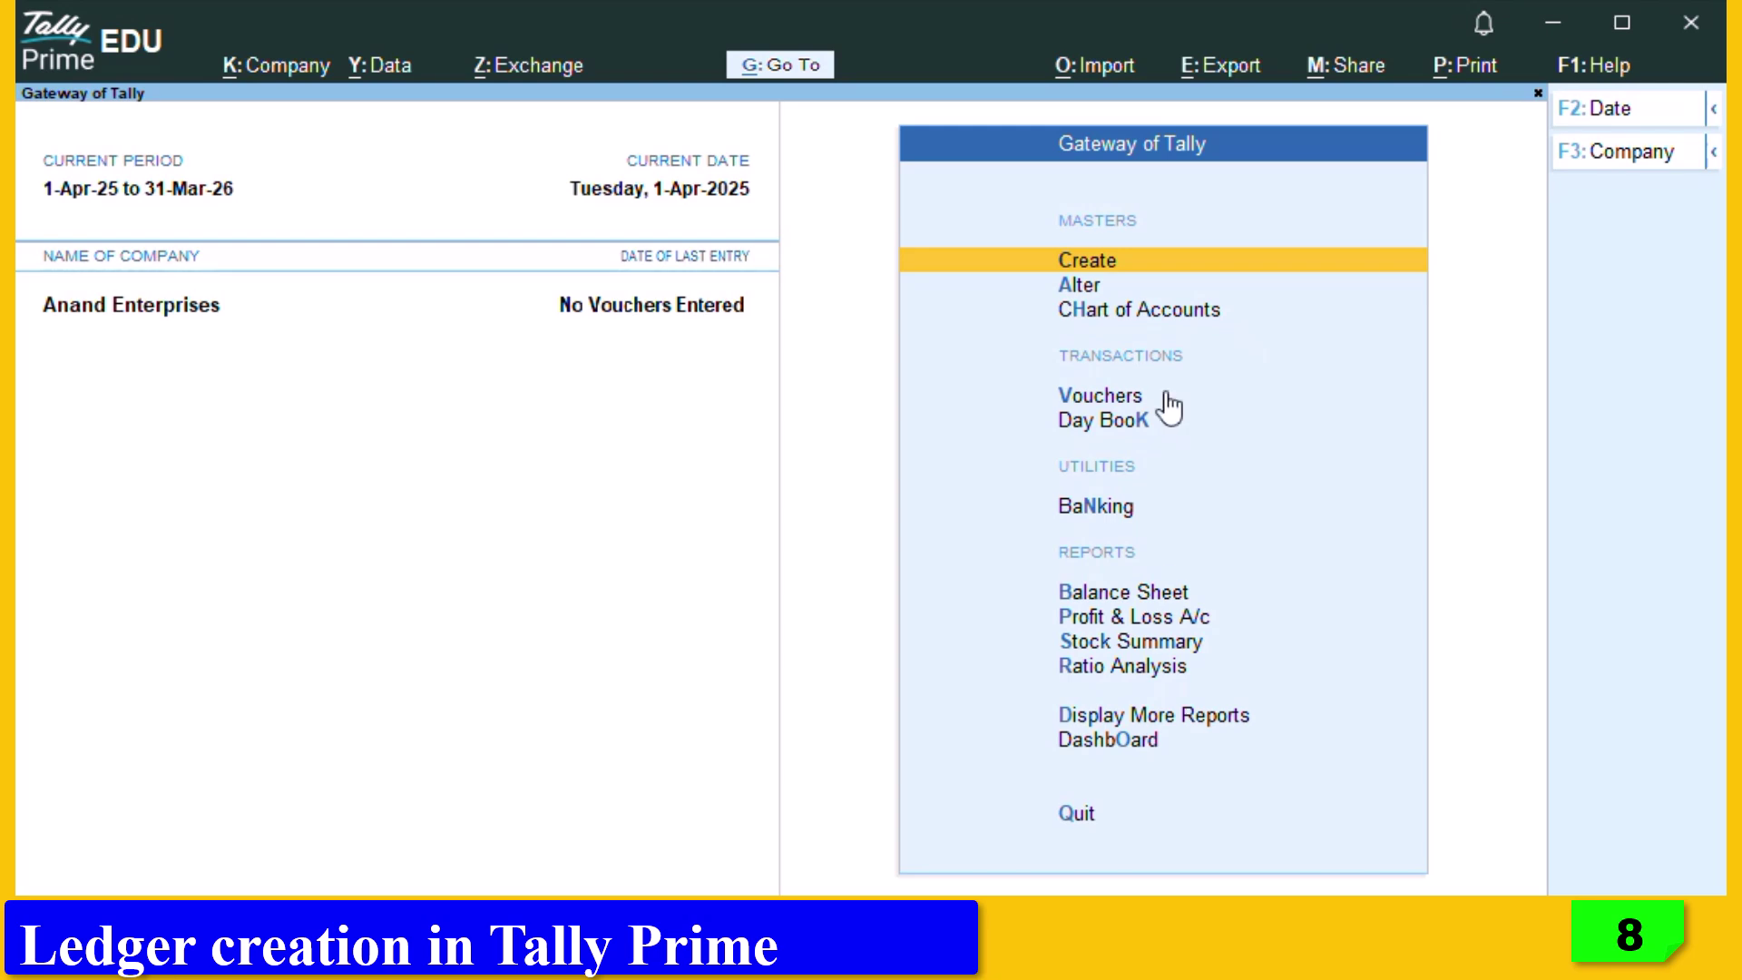
left_click(1127, 263)
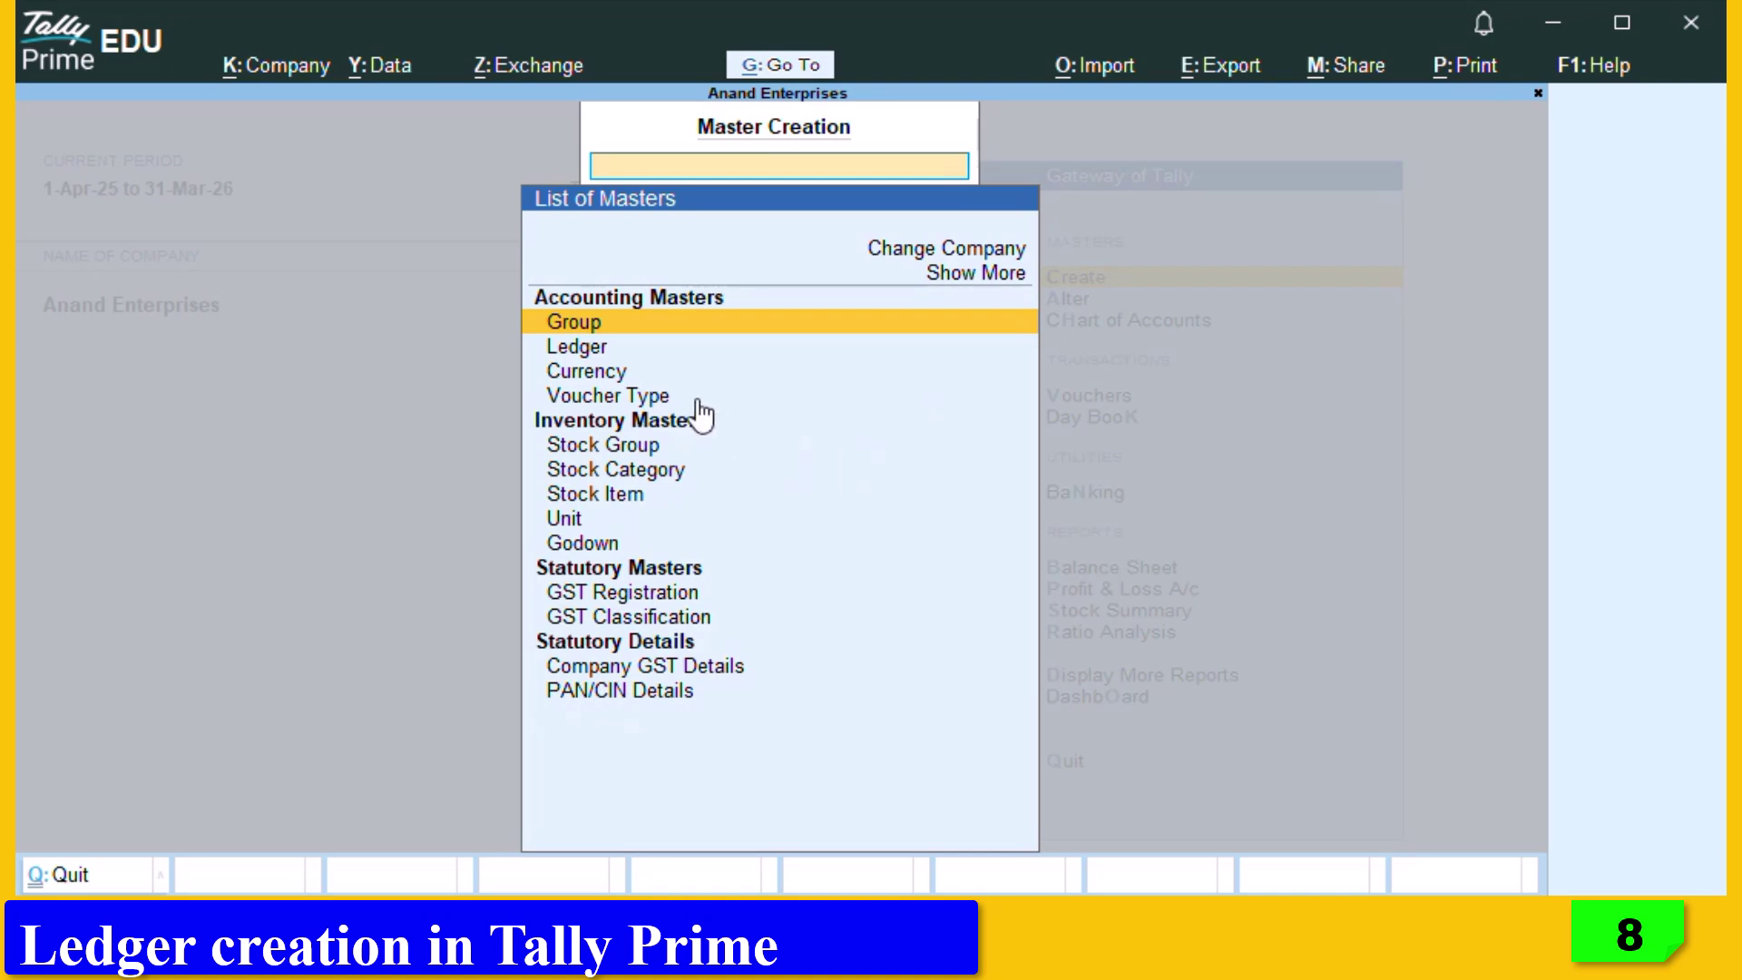
left_click(626, 346)
left_click(635, 349)
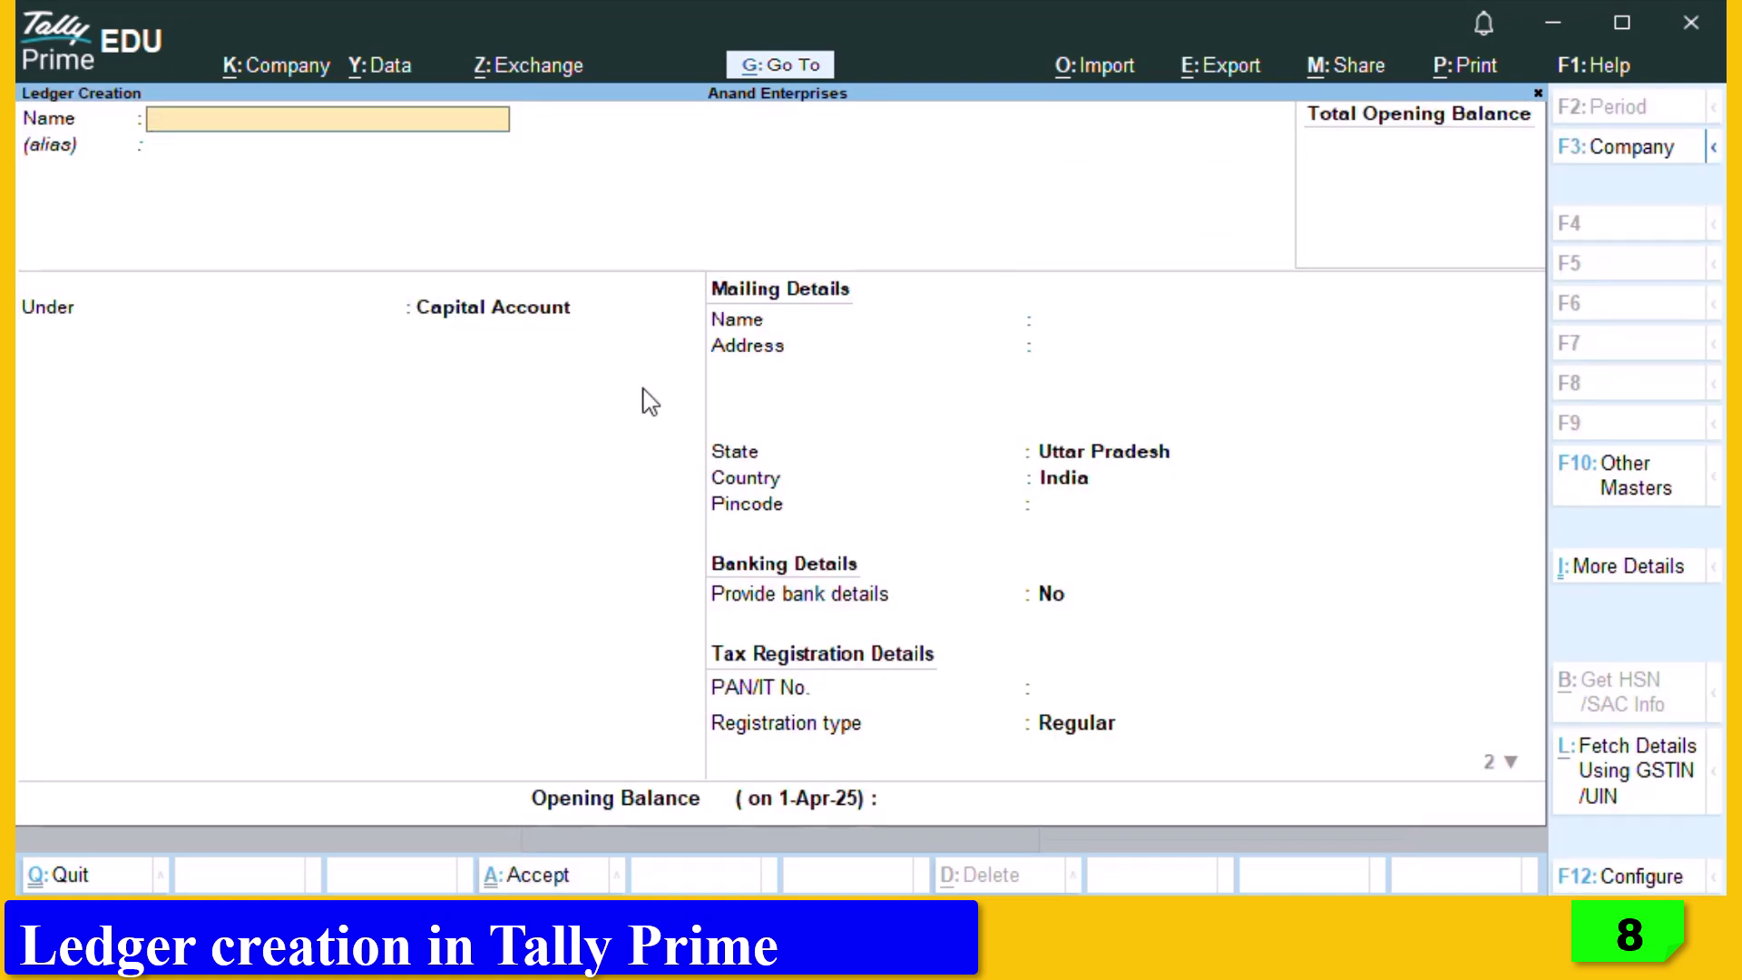
Name the ledger Capital without an alias and place it under Capital Account.
type("Capital")
key("Return")
key("Return")
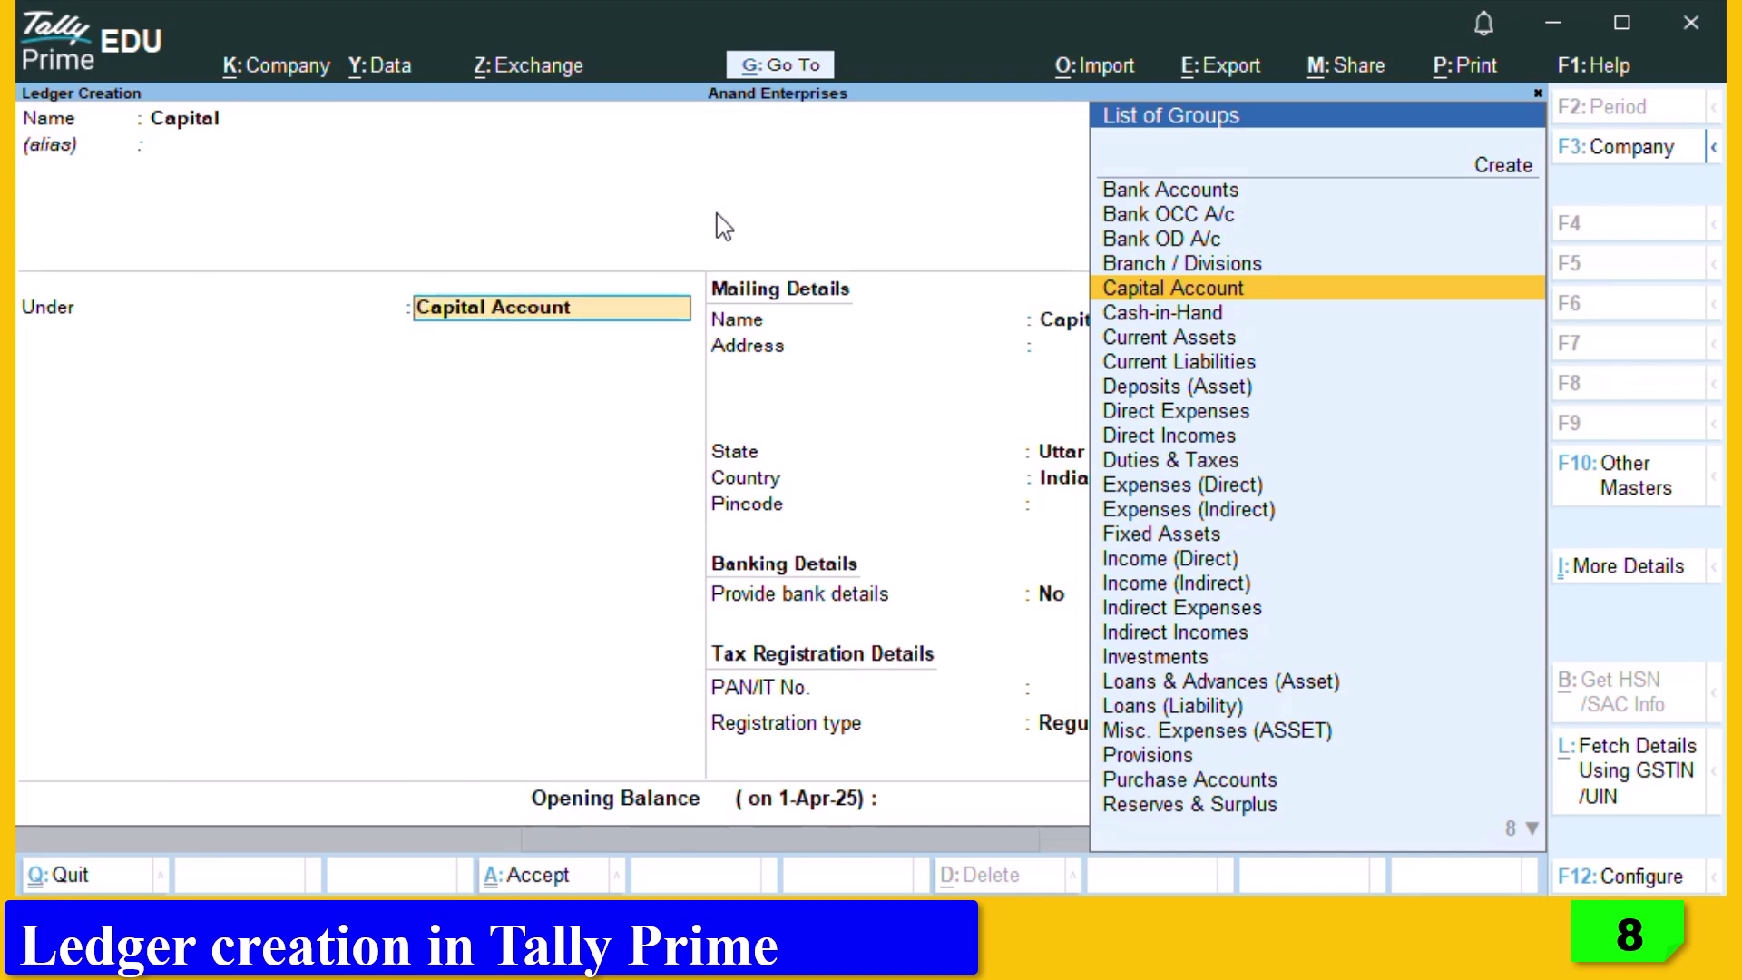
key("Return")
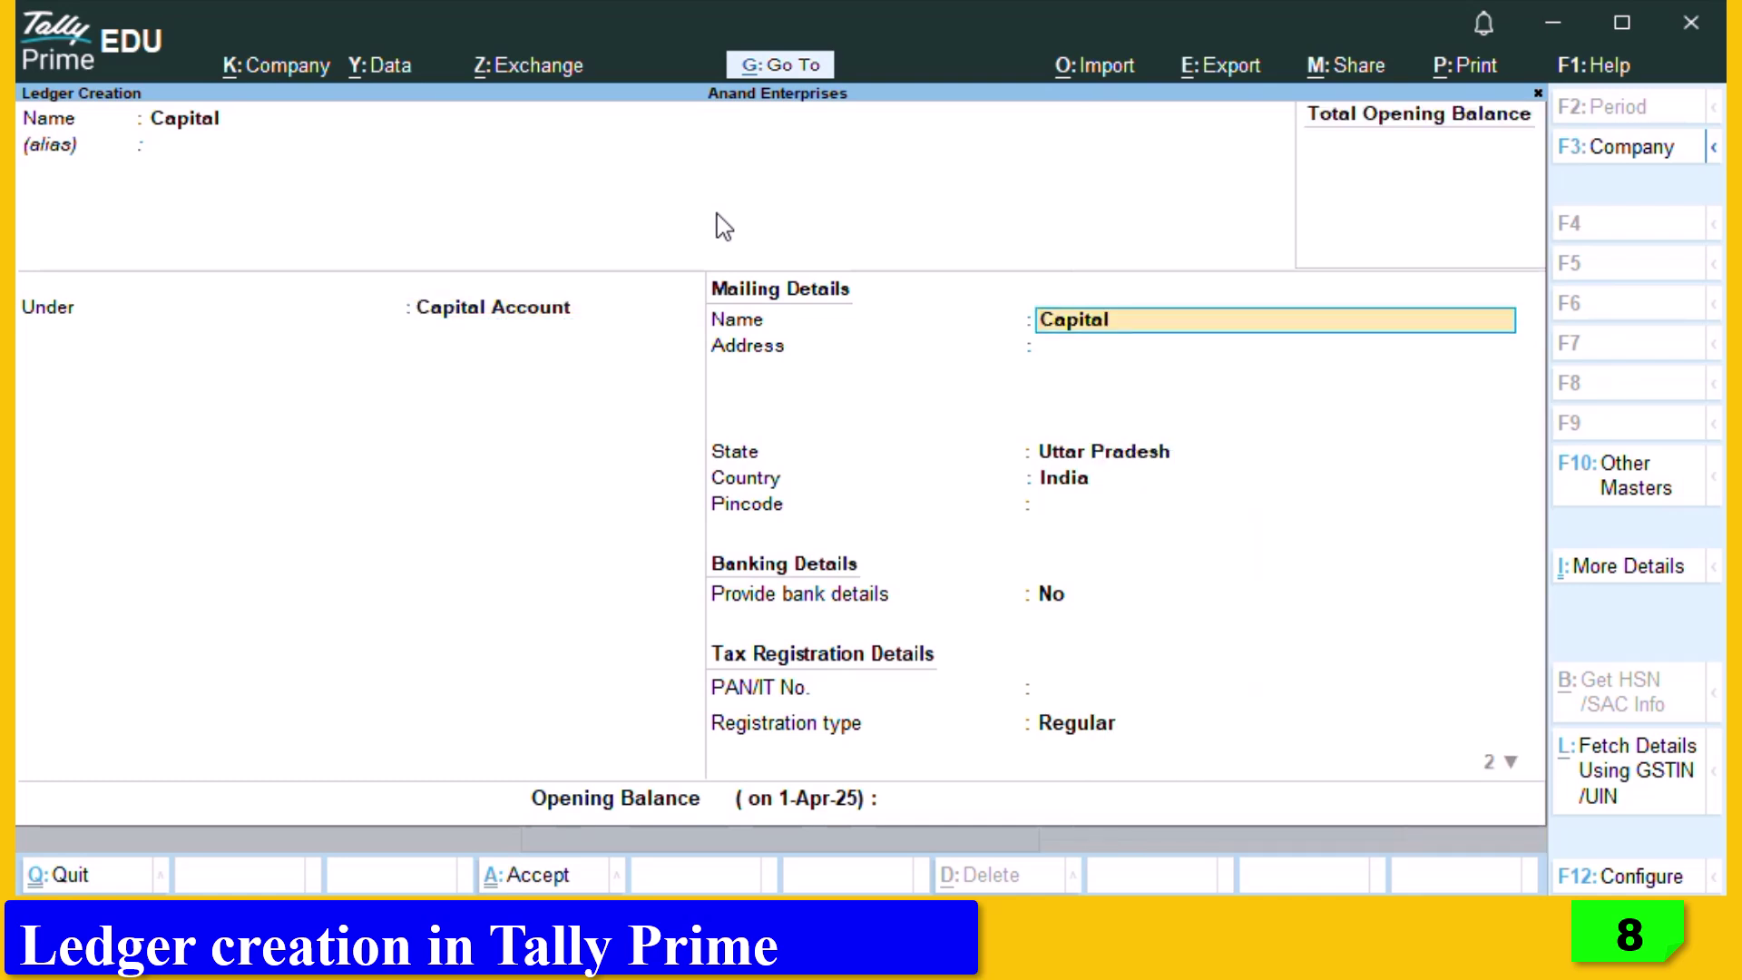
Keep the Capital ledger's mailing name, Uttar Pradesh, India, bank details No and registration type Regular, leaving address, pincode, PAN/IT number and GSTIN/UIN blank.
key("Return")
key("Return")
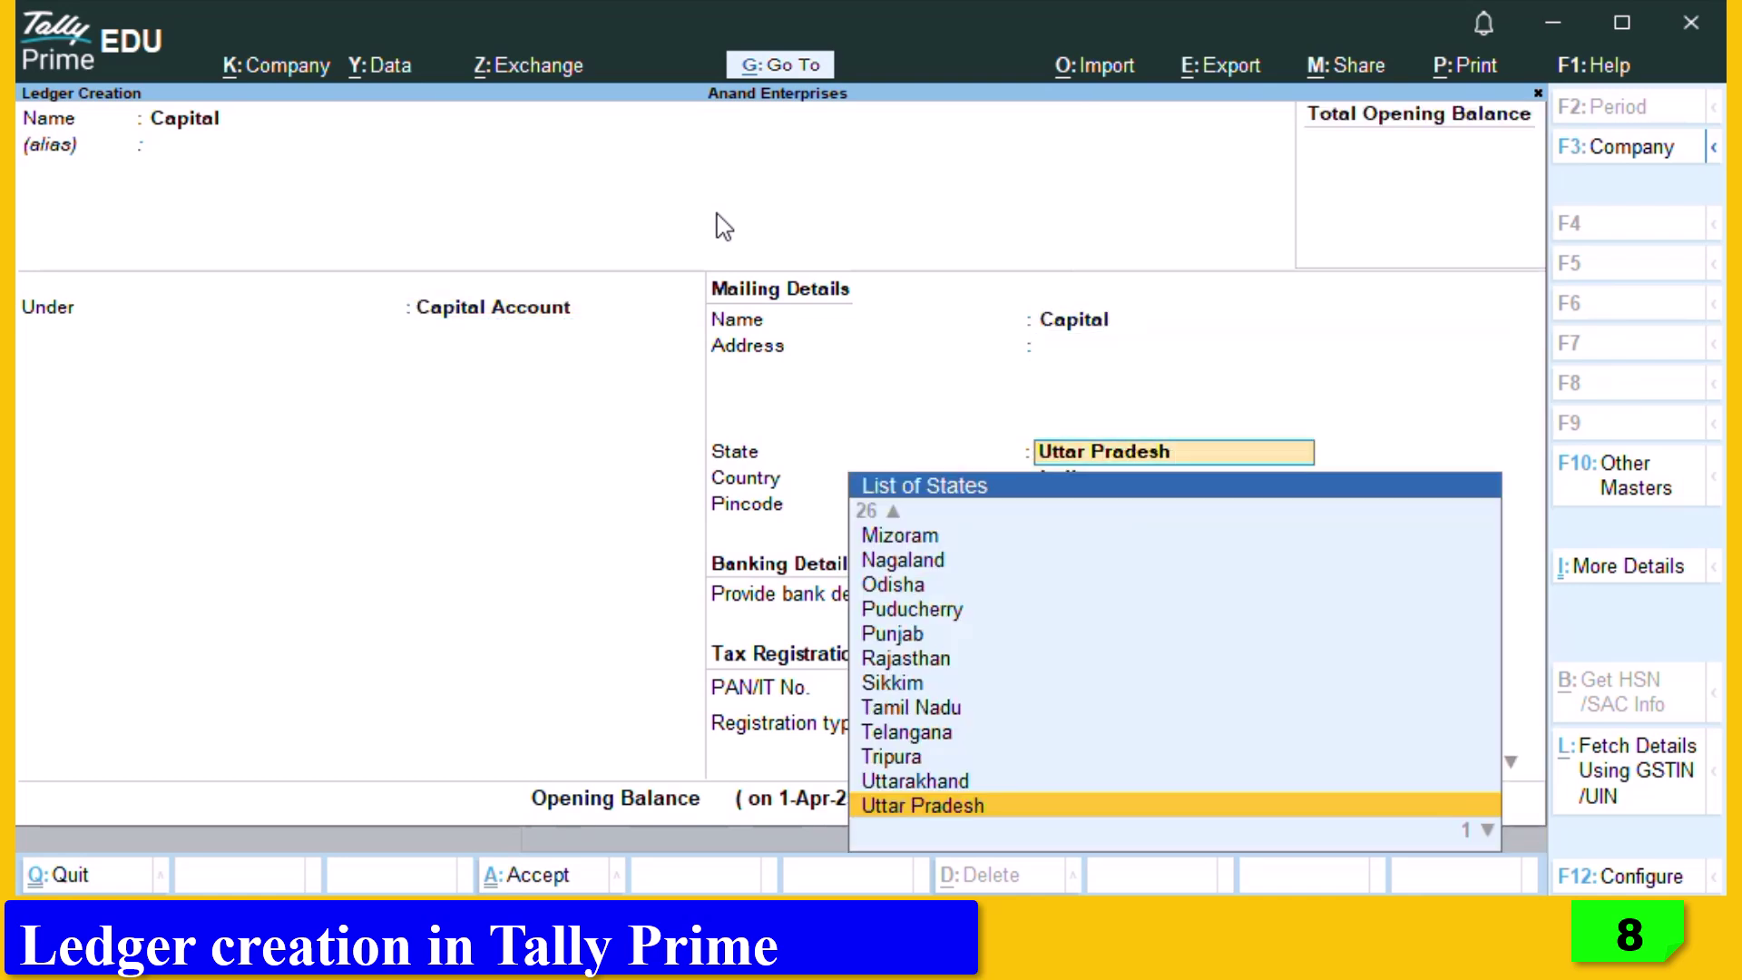
key("Return")
key("Return")
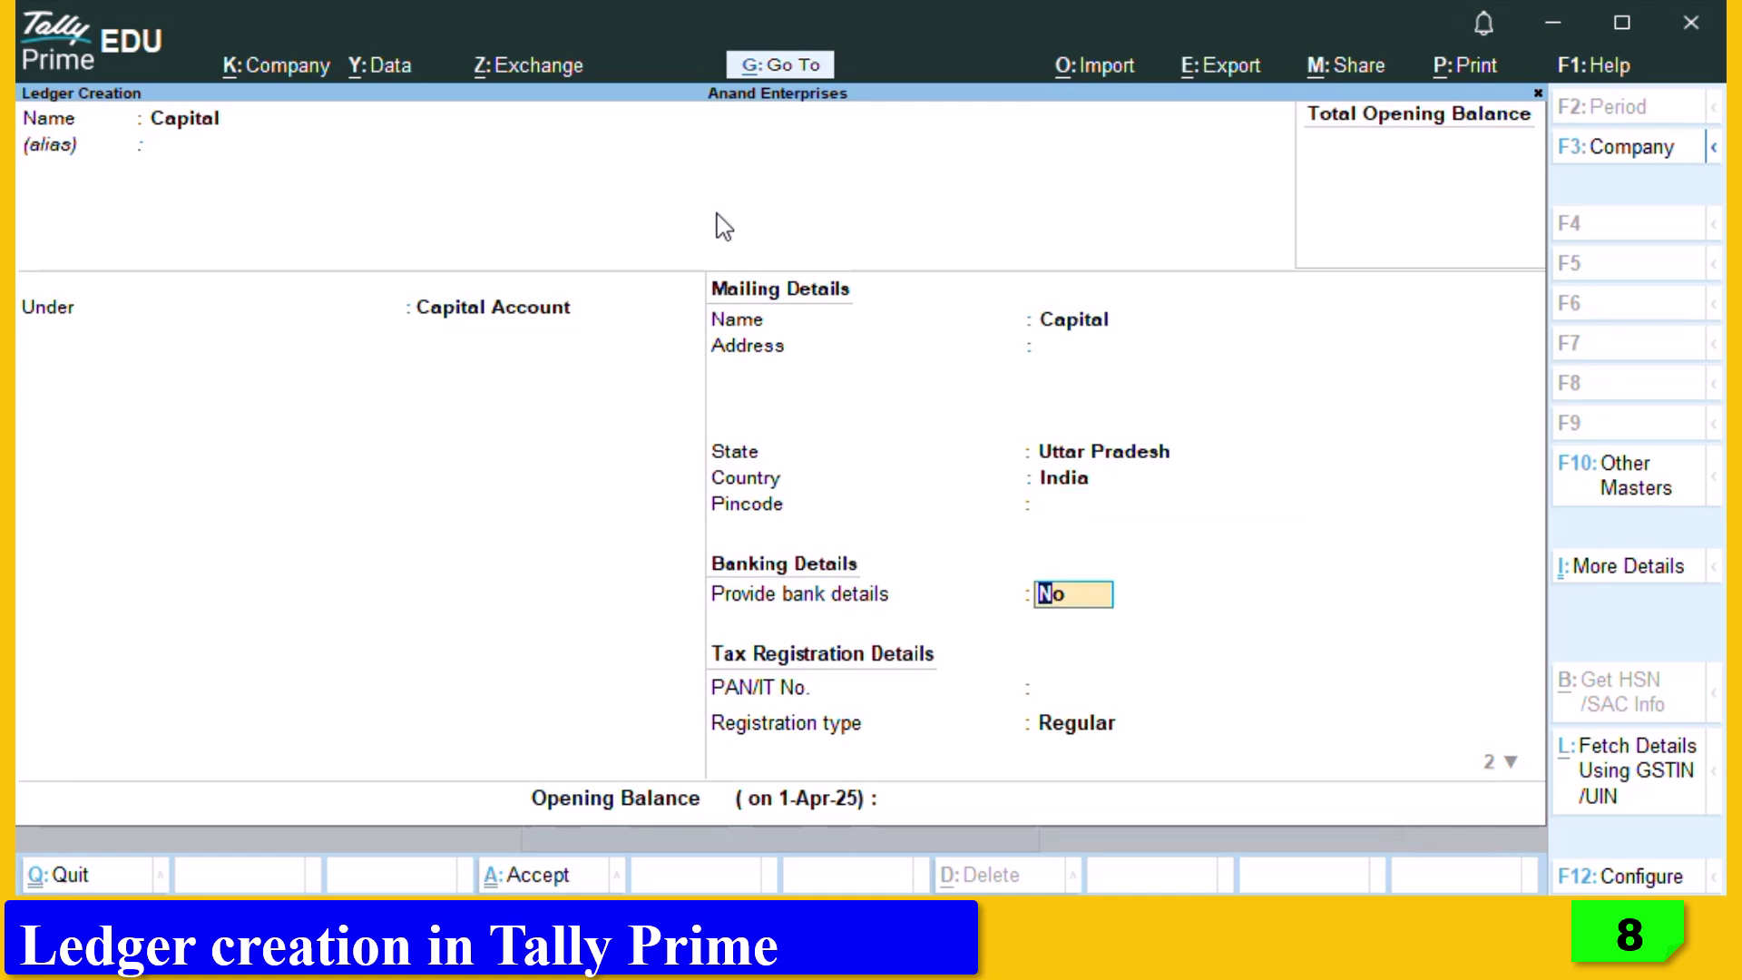
key("Return")
key("Return")
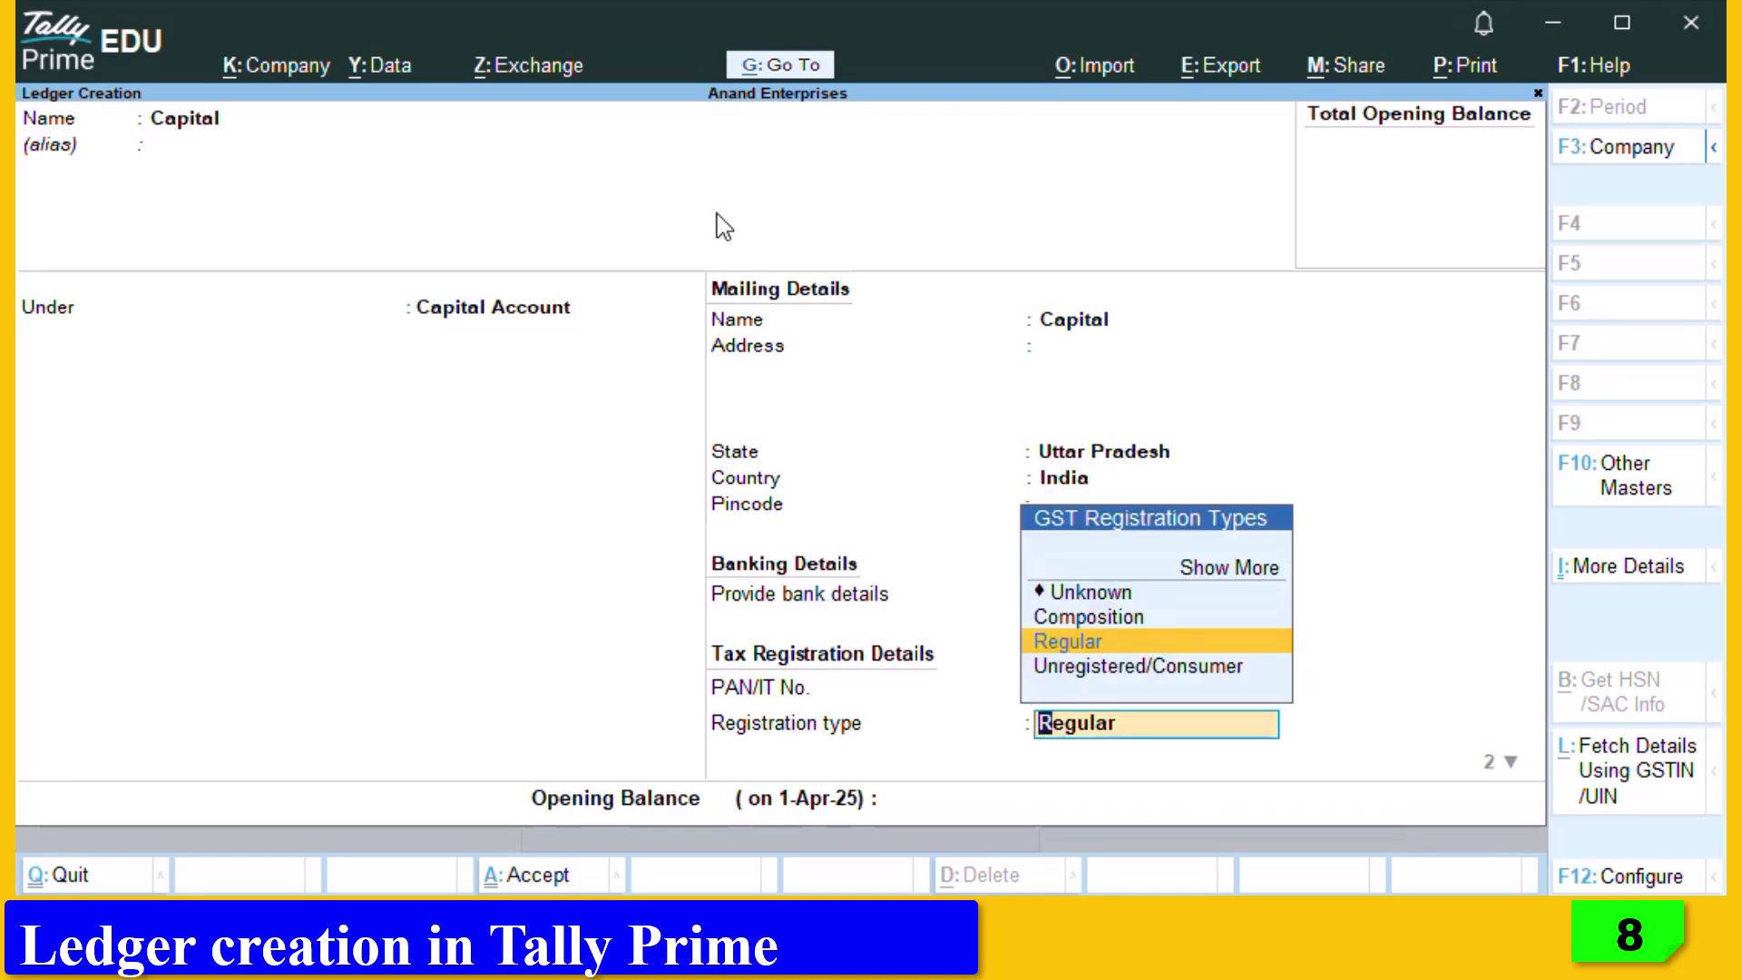
key("Return")
key("Return")
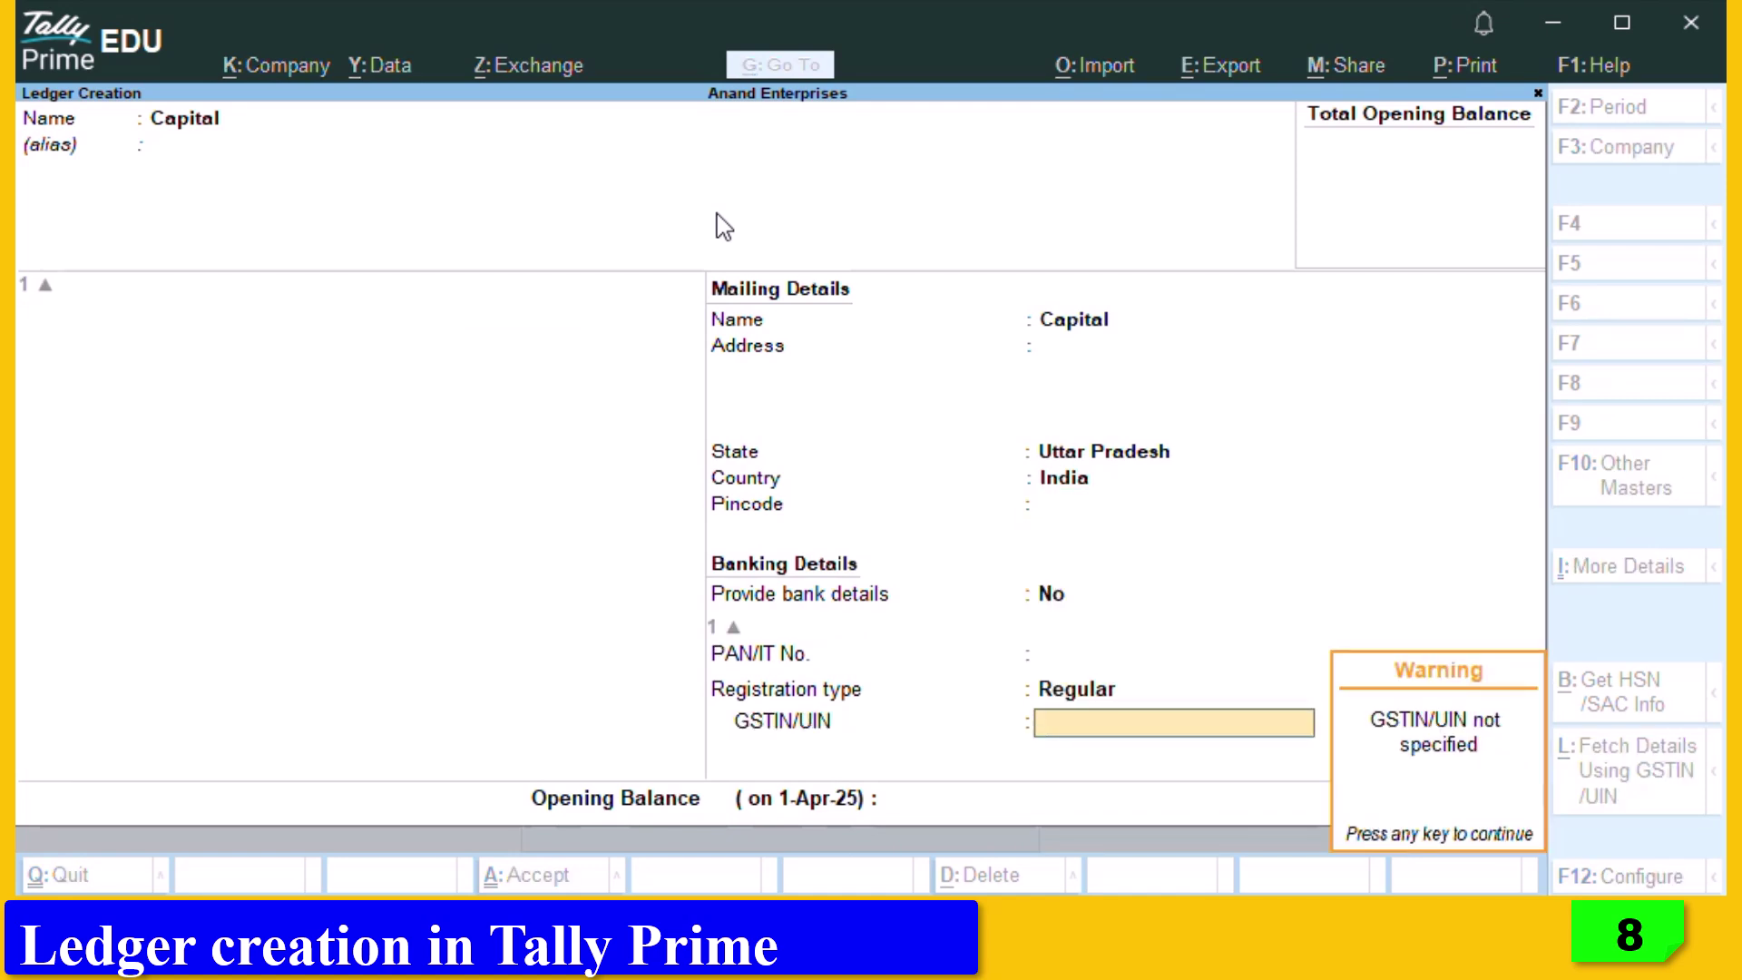
key("Return")
key("Return")
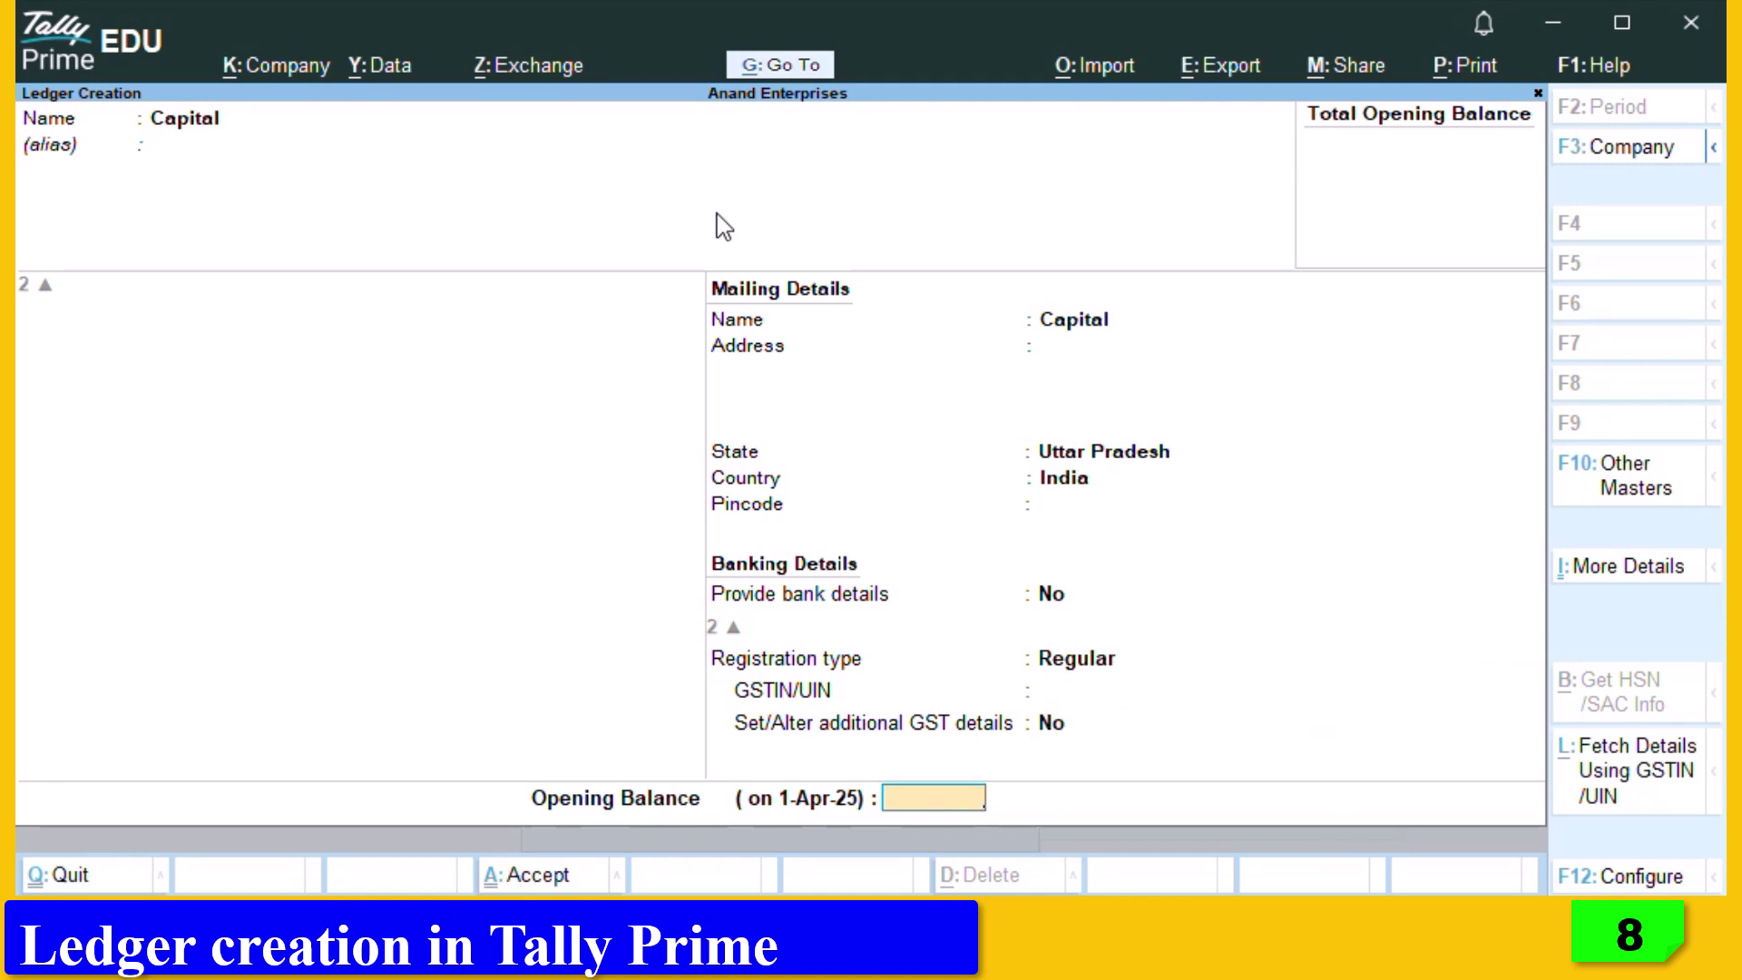
Set the Capital ledger's opening balance to 25,00,000 Cr and save the ledger.
type("25,")
type("00,00")
type("0")
key("Return")
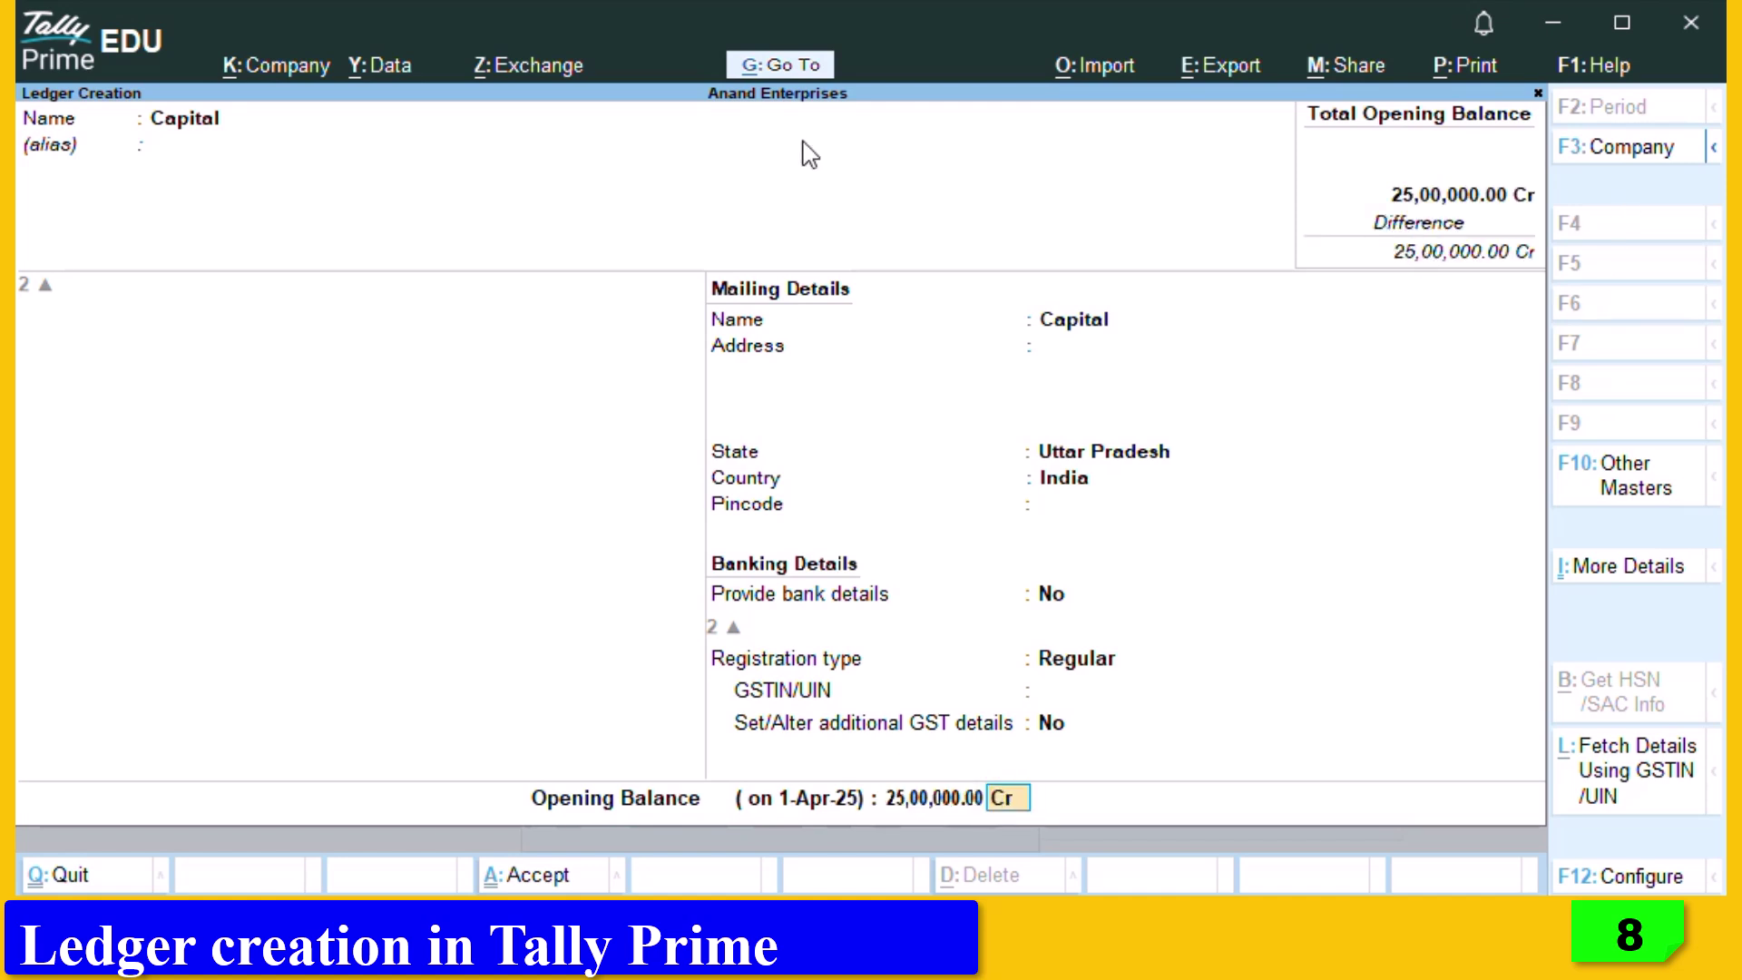
key("Return")
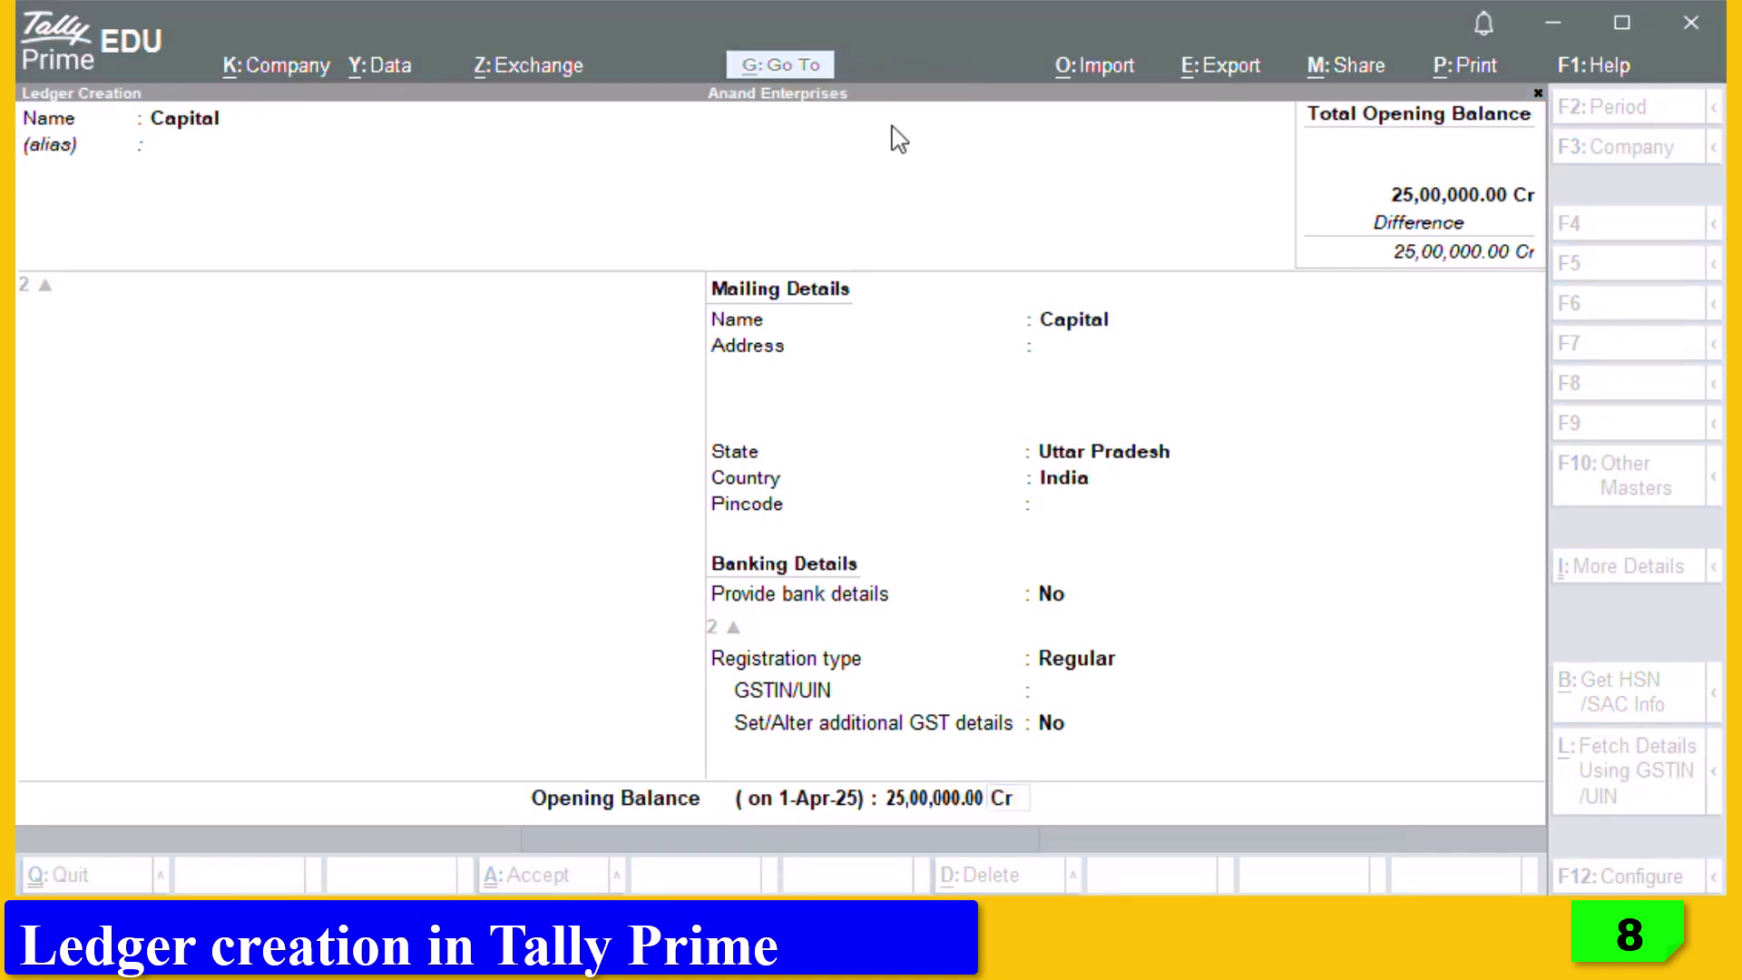
key("n")
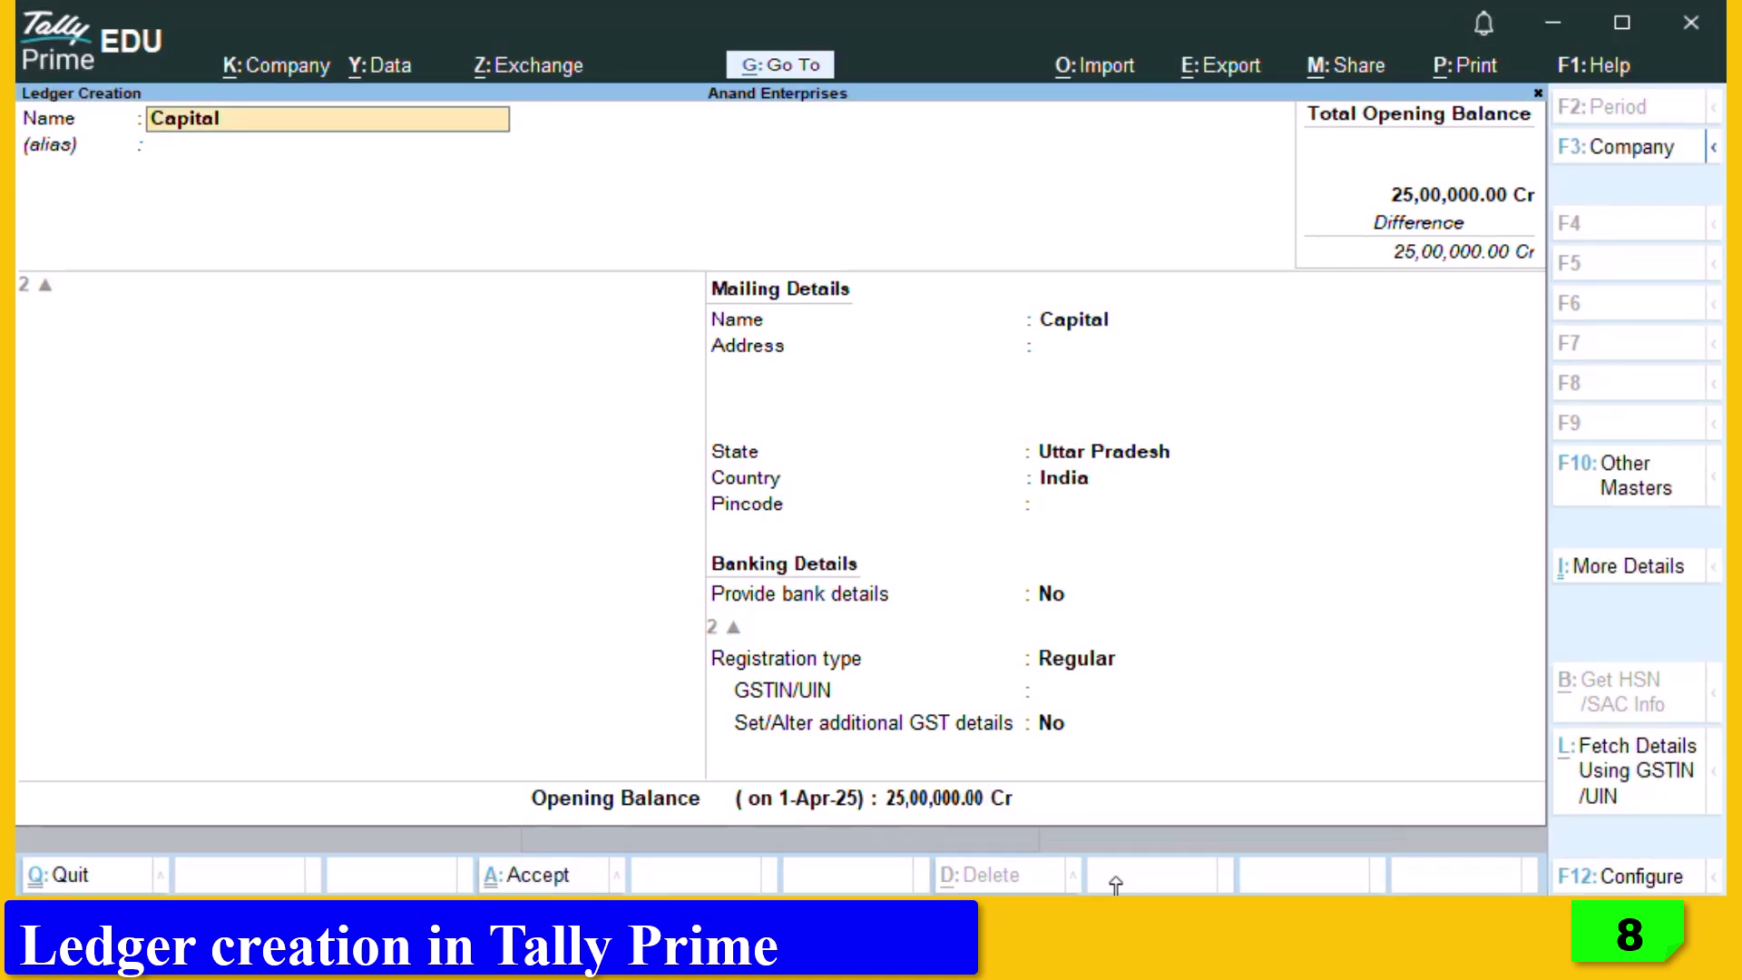
left_click(1001, 798)
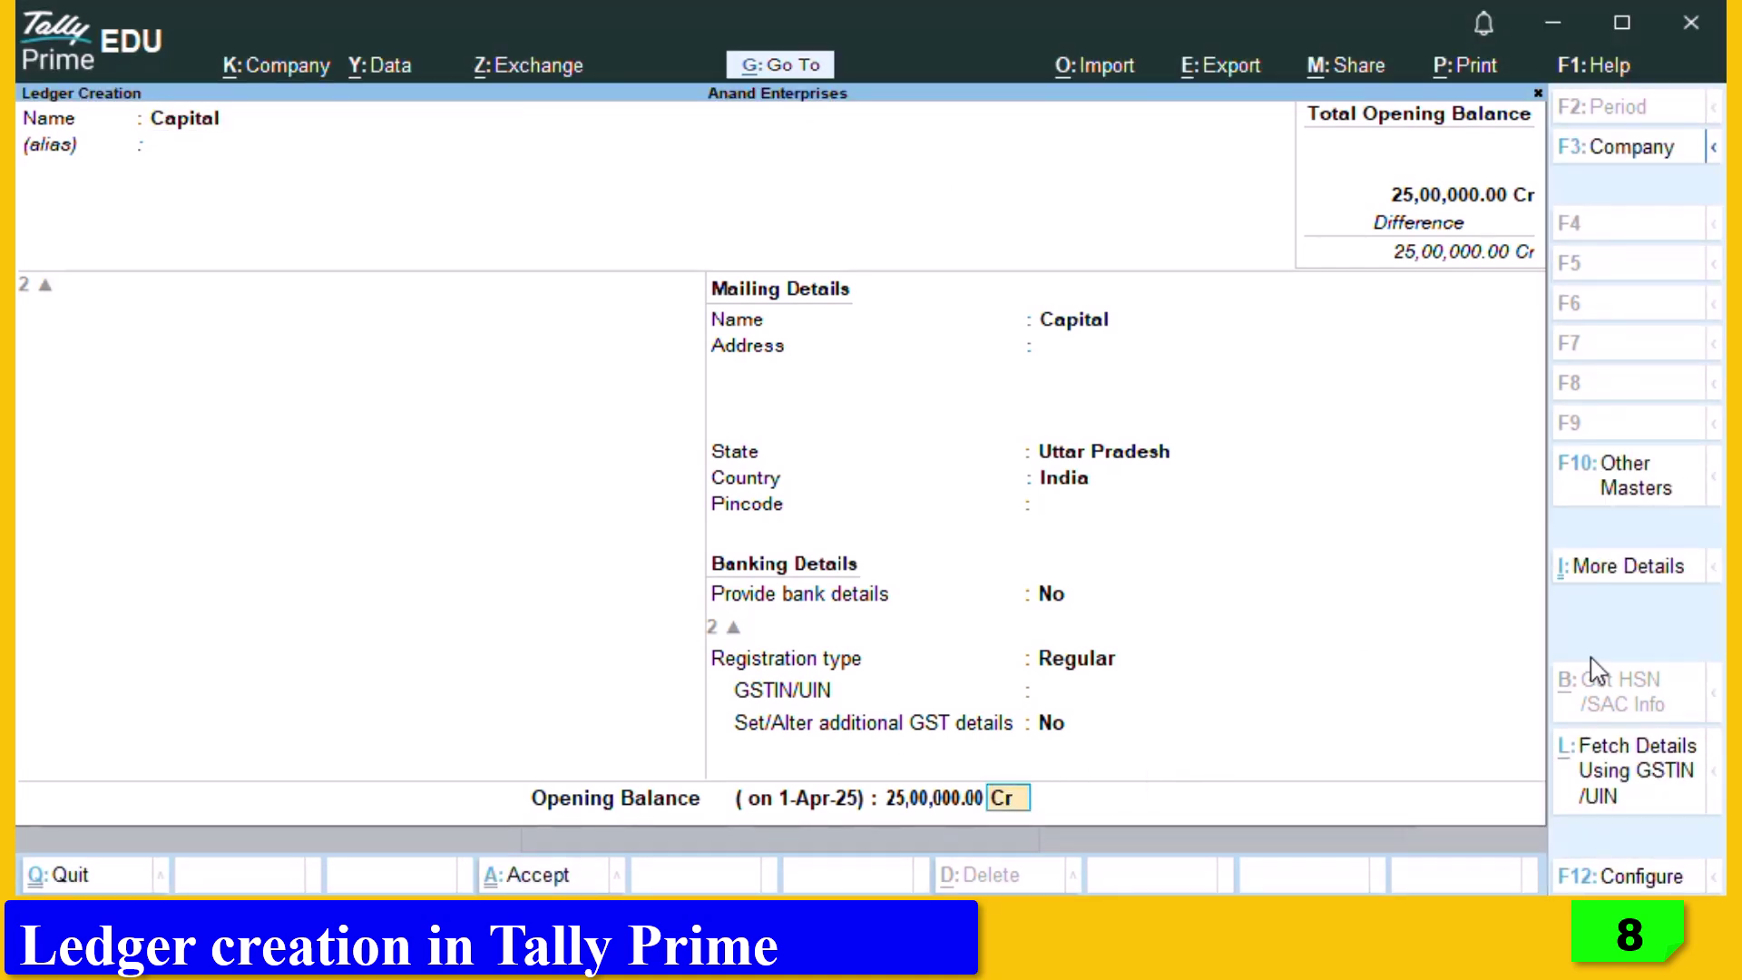
key("Return")
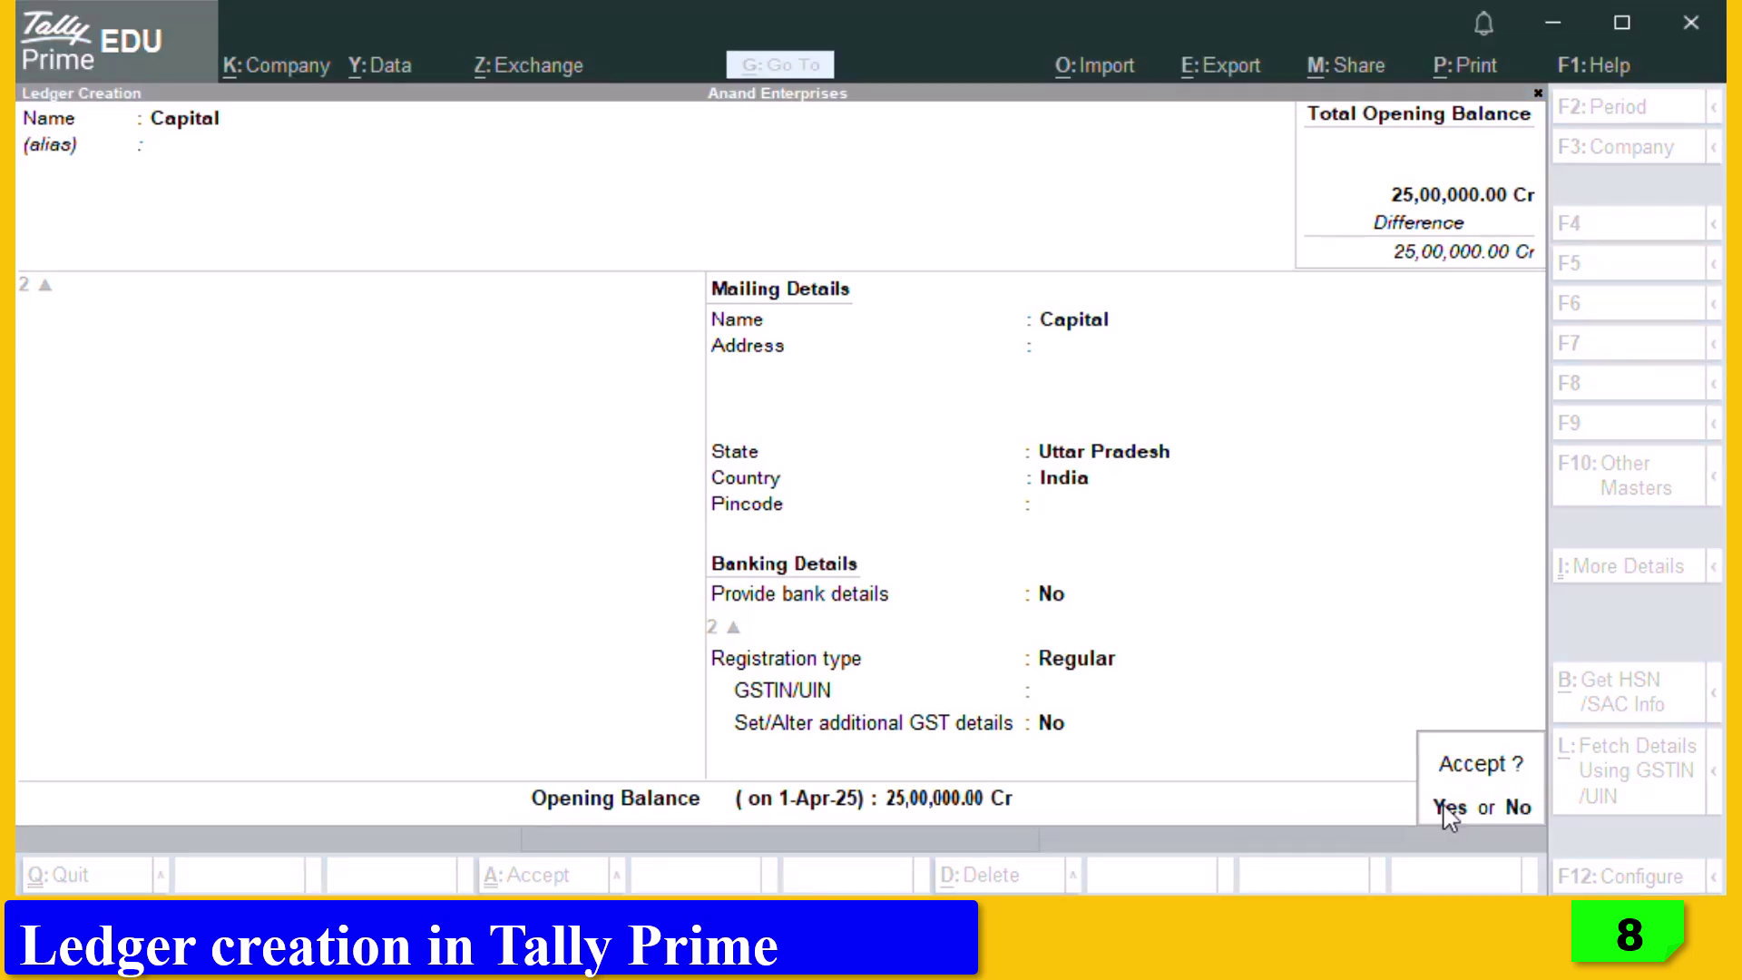
left_click(1446, 816)
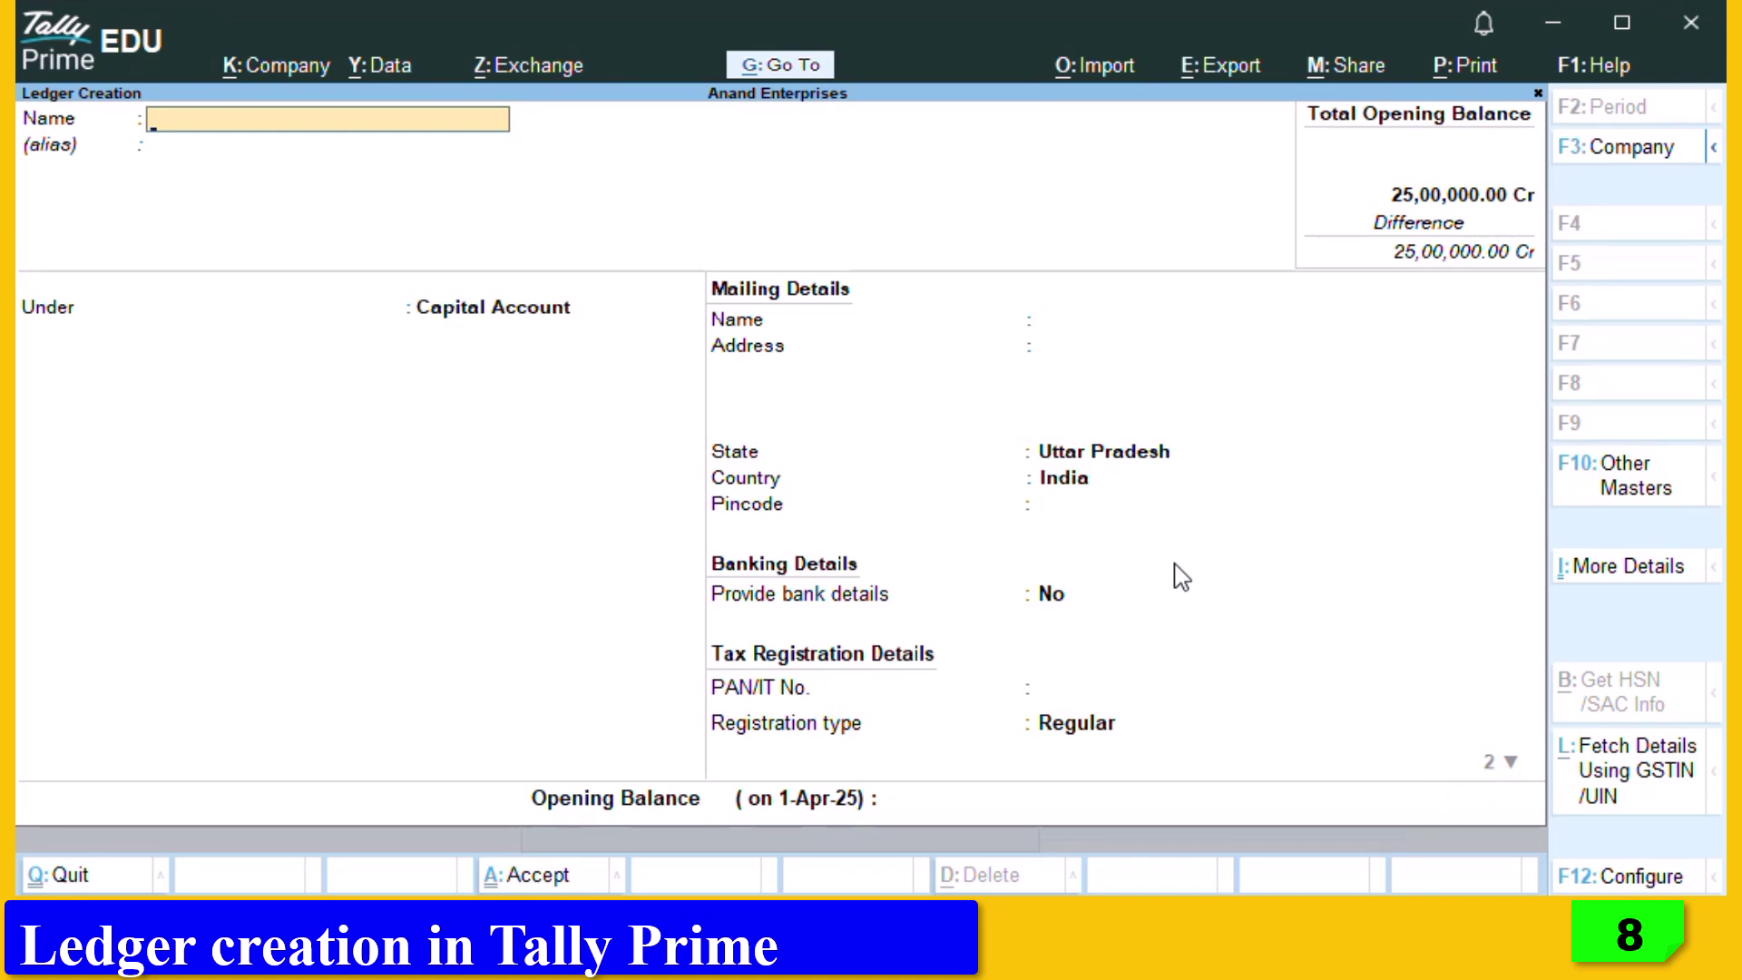
Name the new ledger Furniture, place it under Fixed Assets and keep the default statutory, mailing and tax details.
type("Furniture")
key("Return")
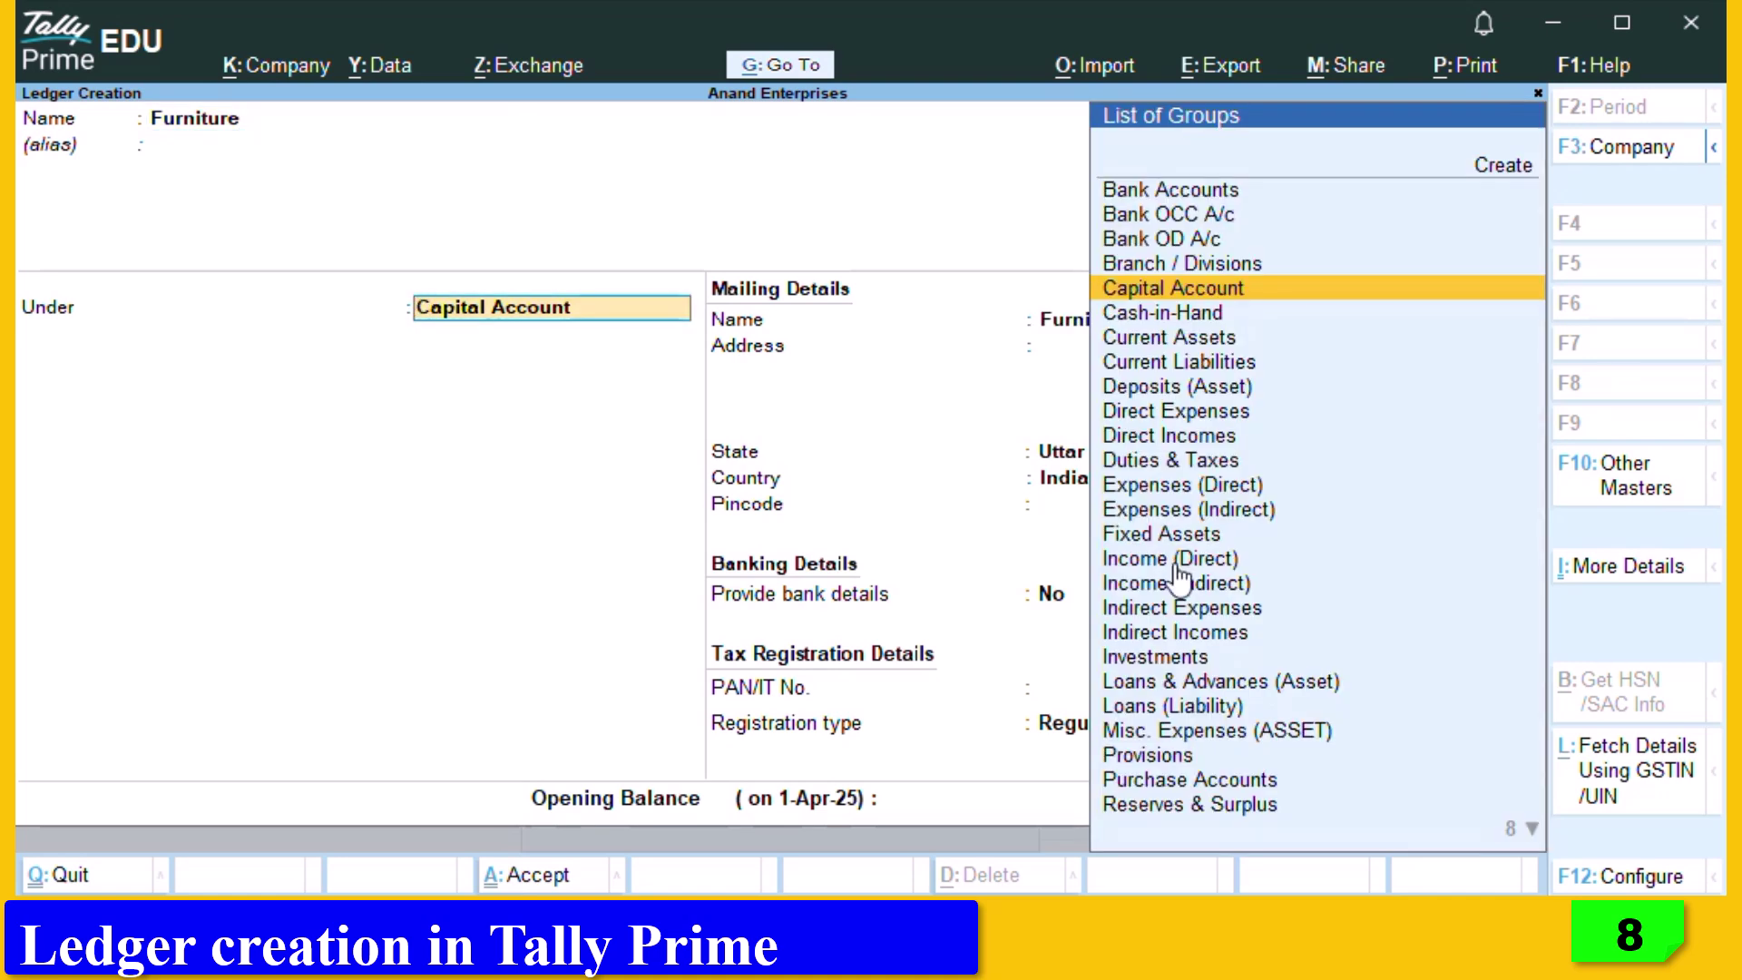
type("F")
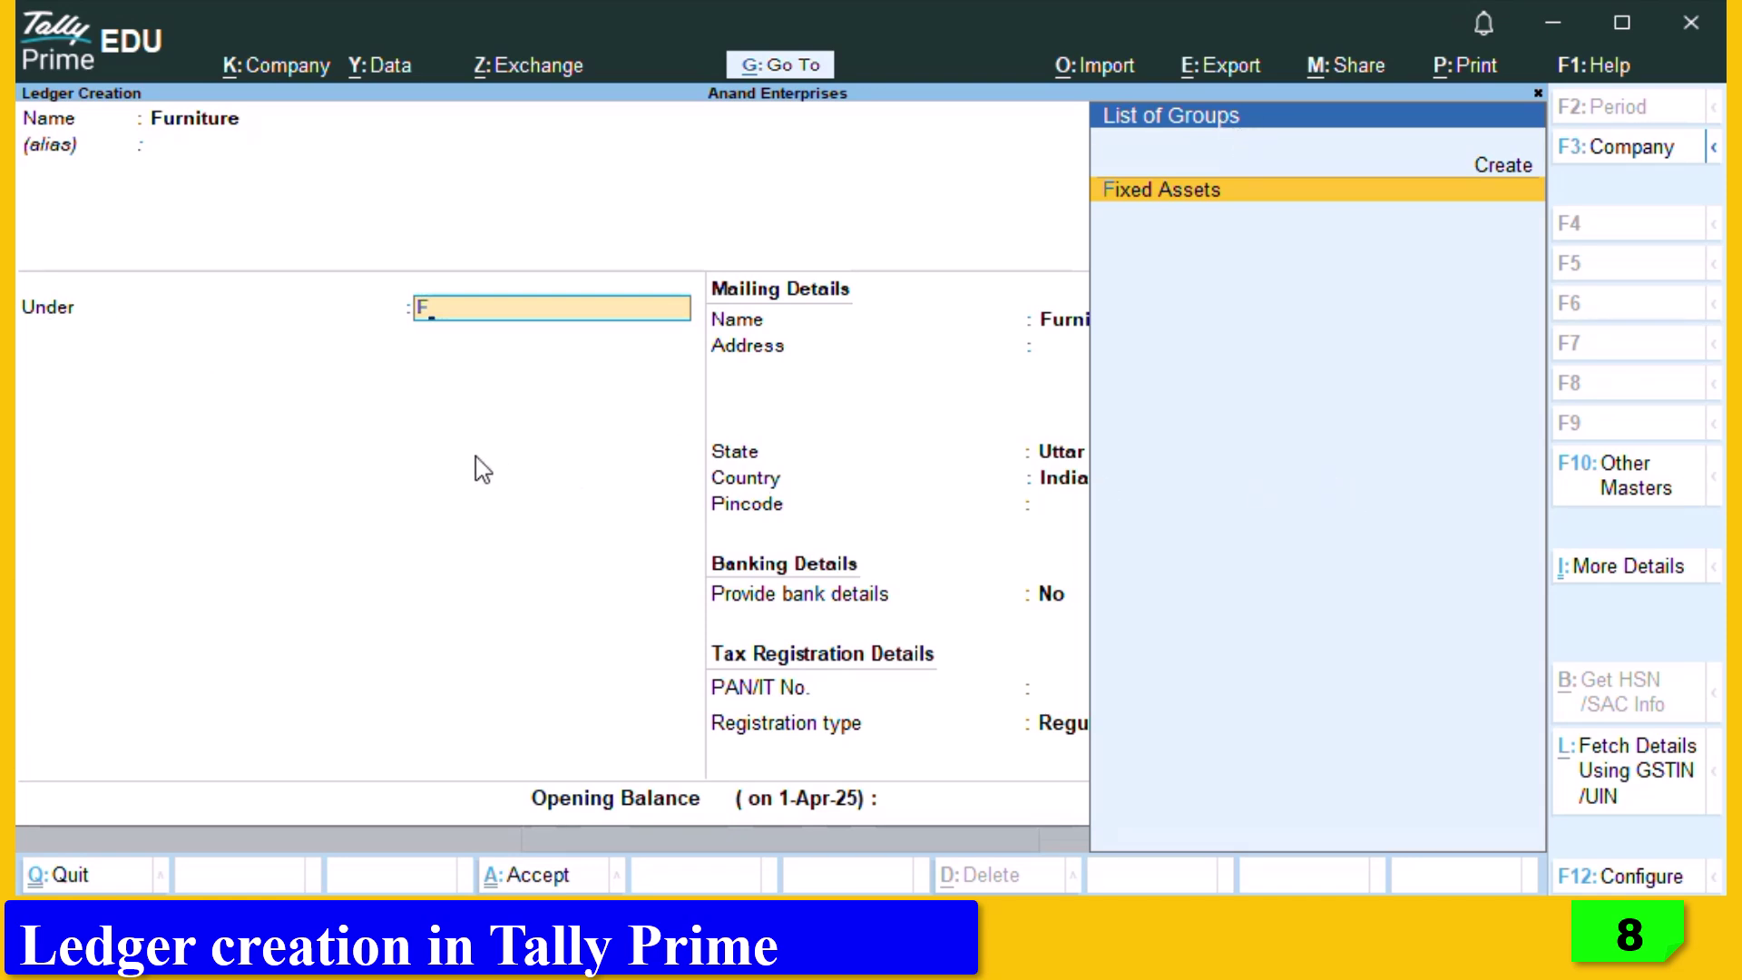
key("Return")
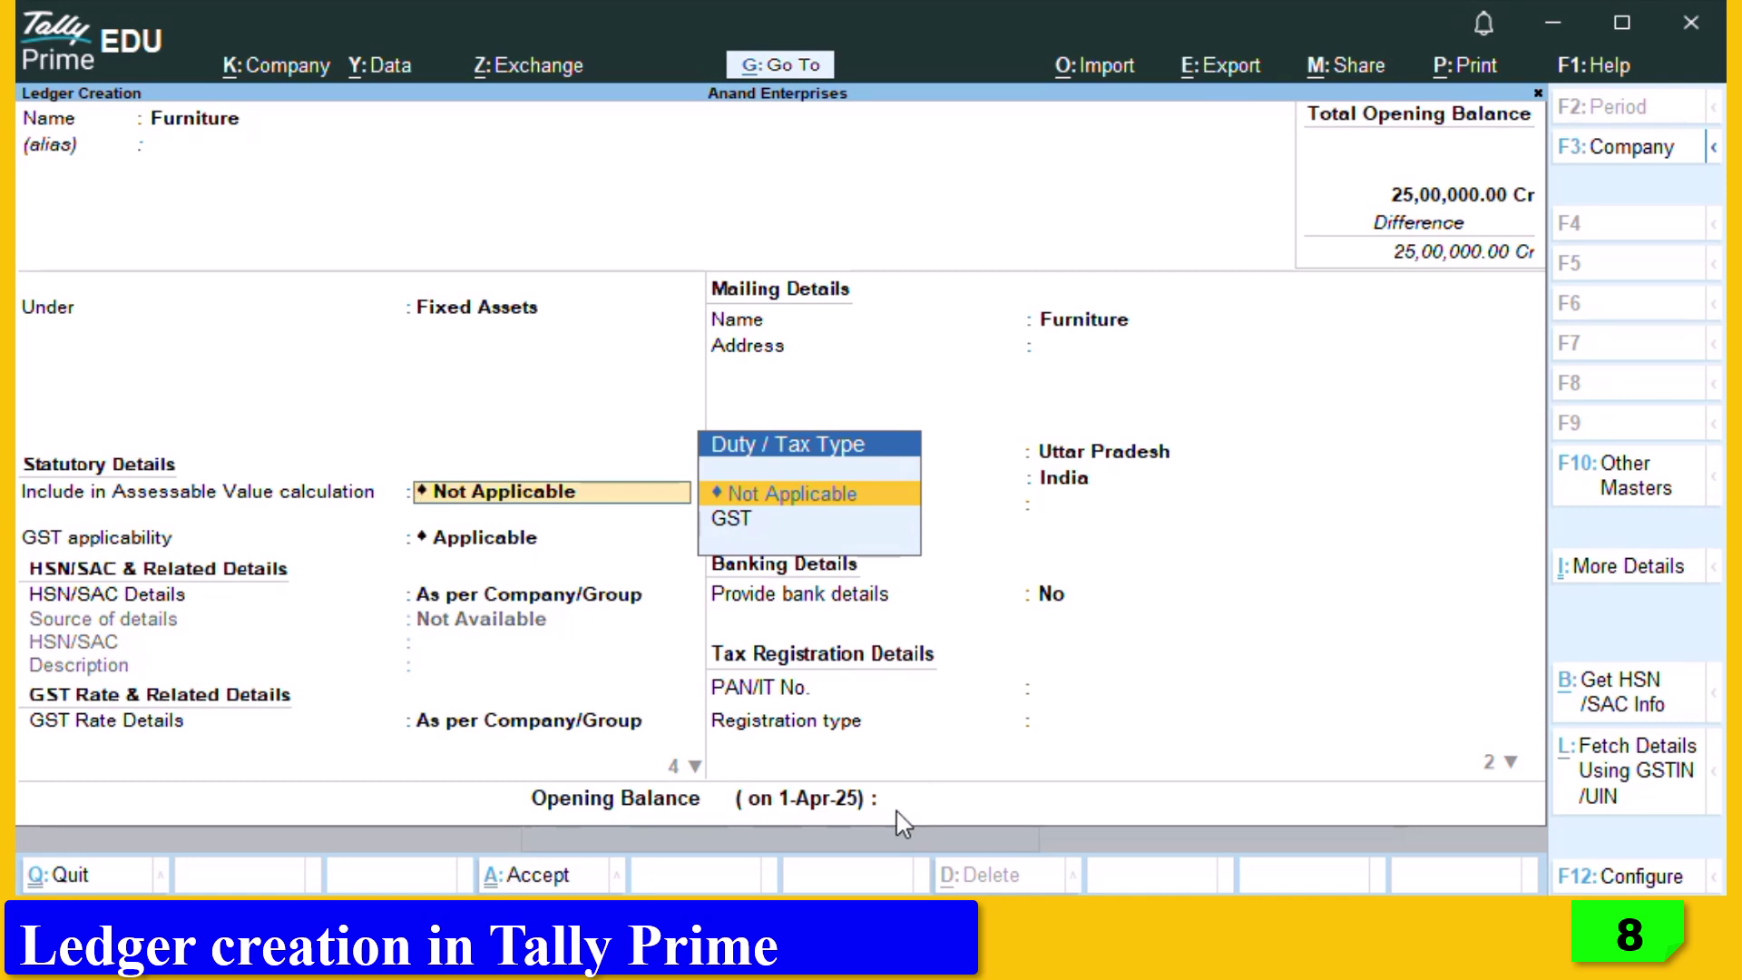
key("Return")
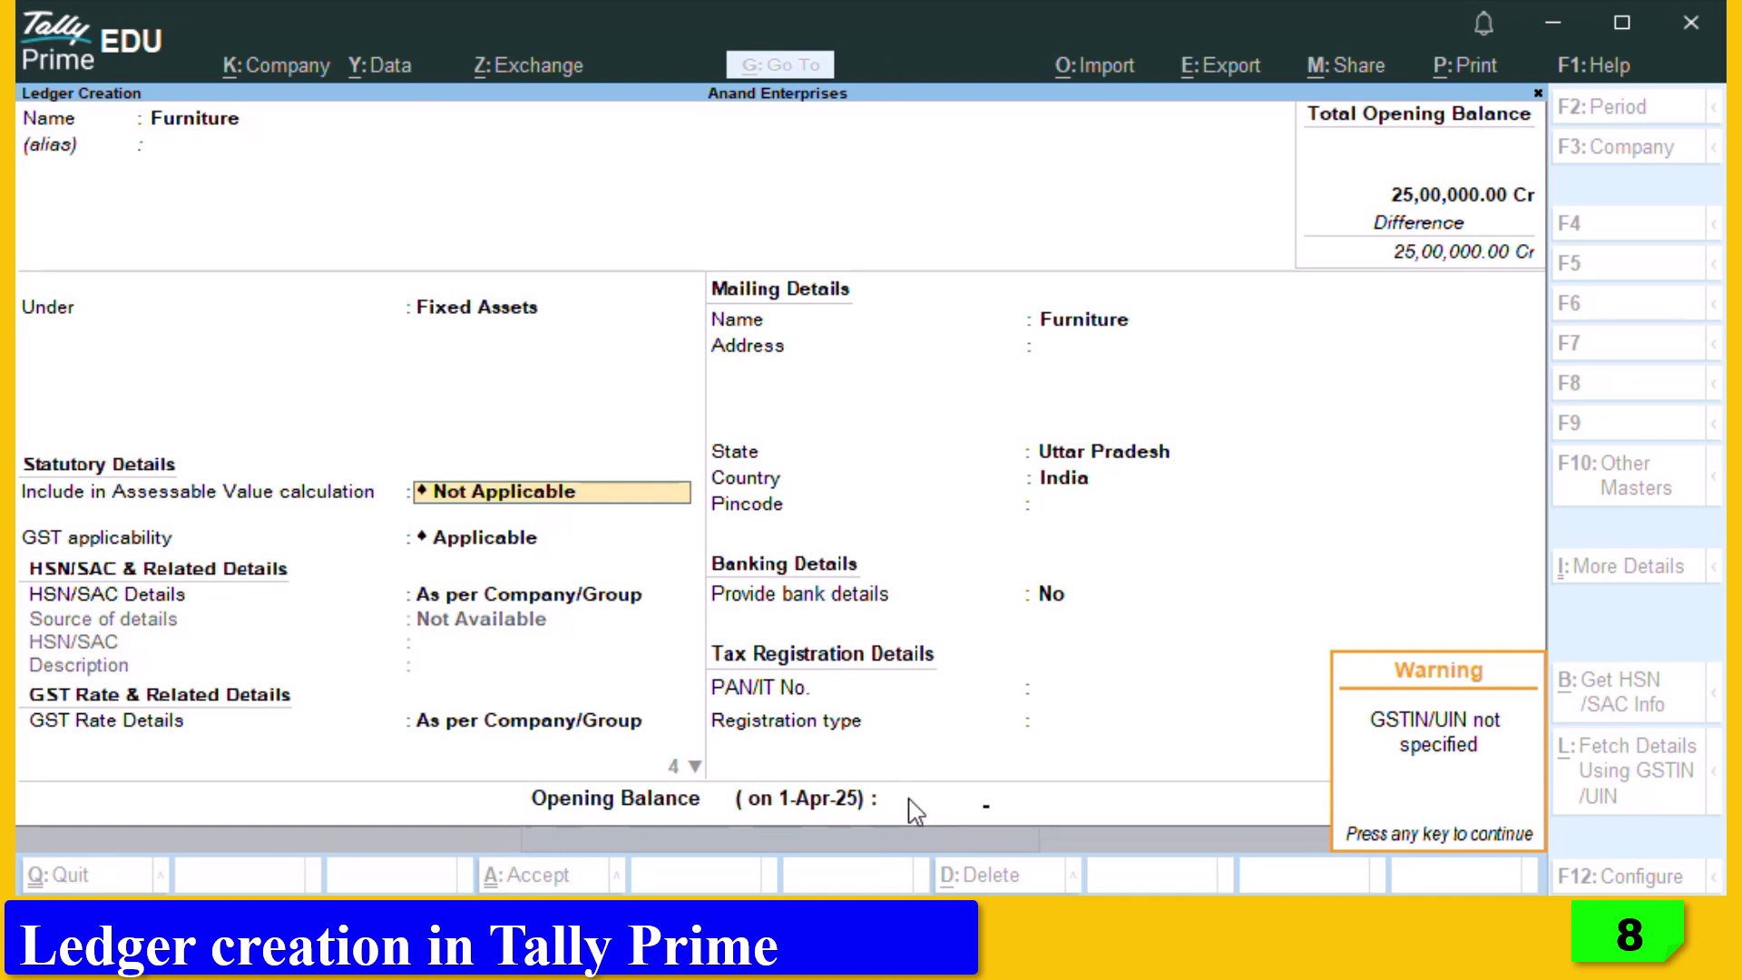
key("Return")
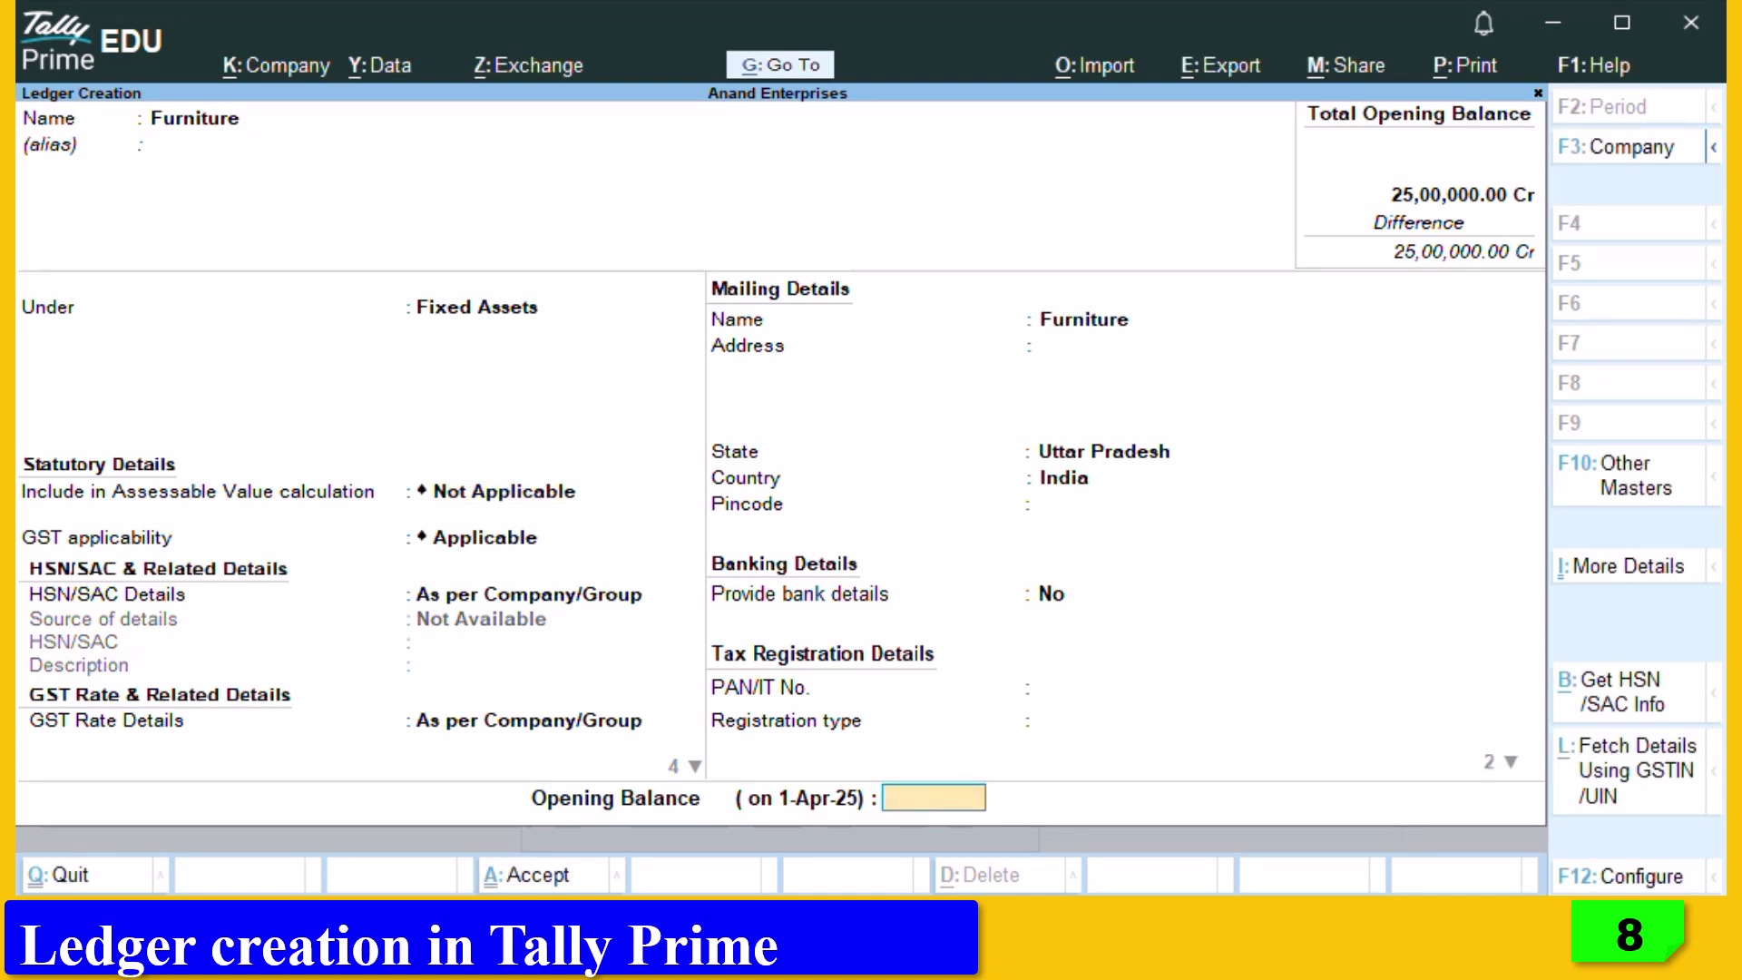
Set the Furniture ledger's opening balance to 2,00,000 Dr and save the ledger.
type("2,")
type("0")
type("0,")
type("0000.")
key("Return")
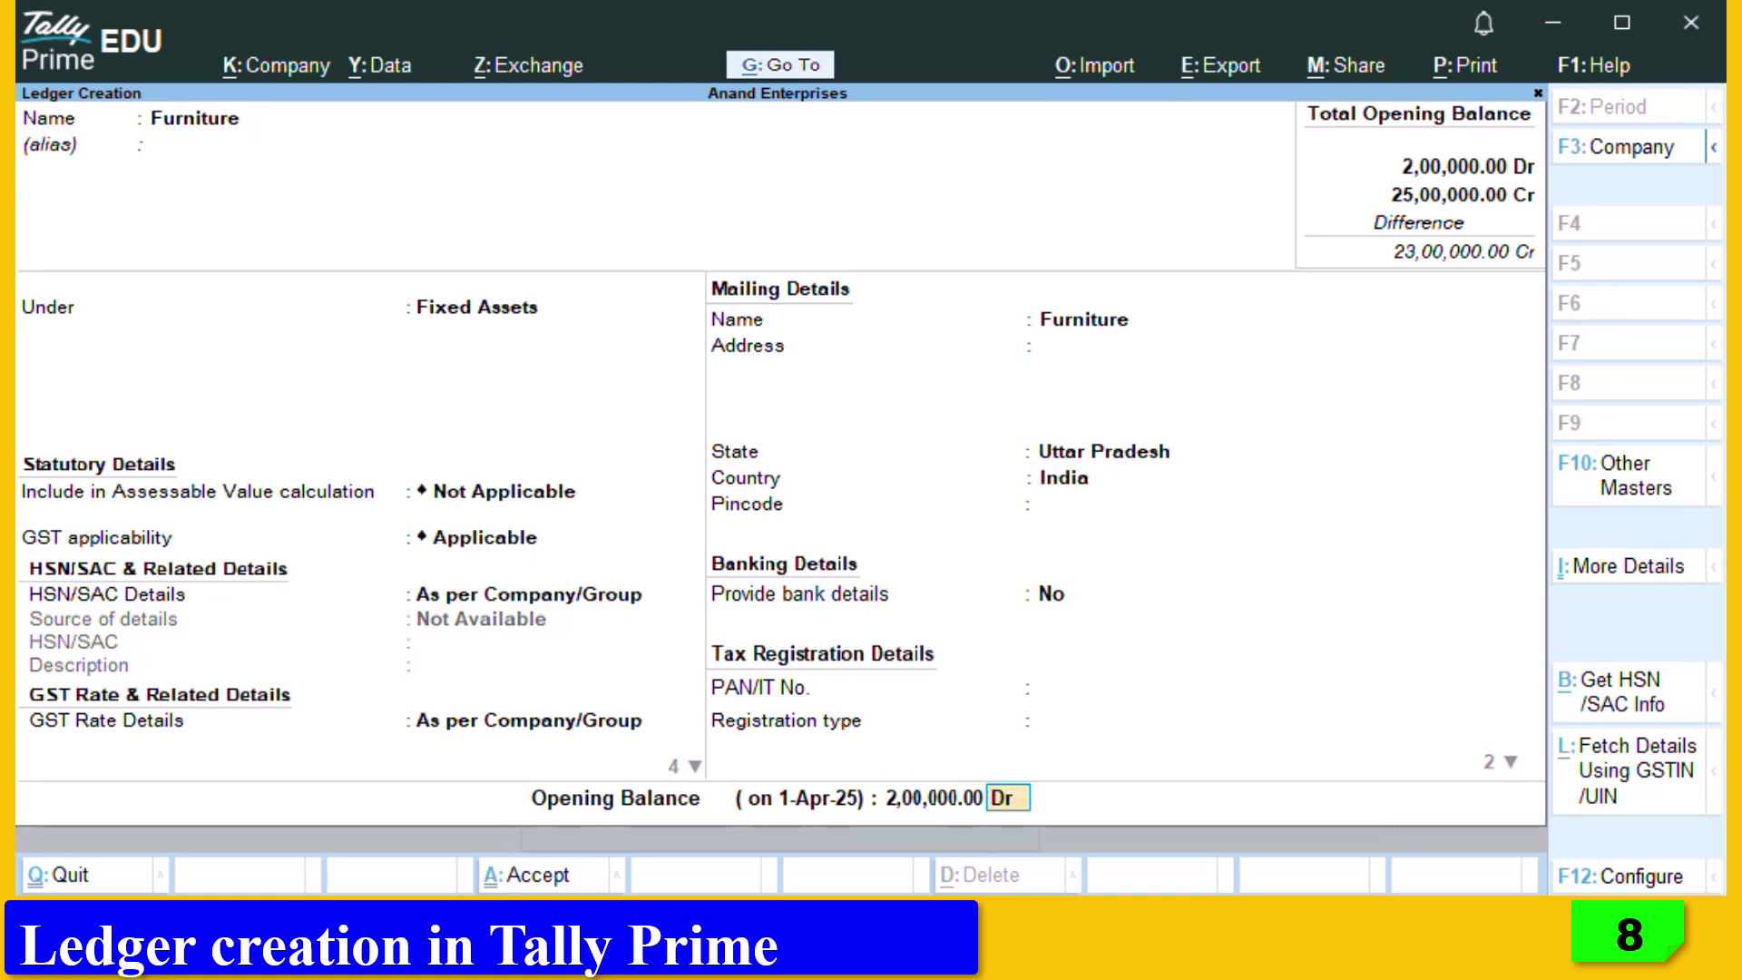
key("Return")
key("Return")
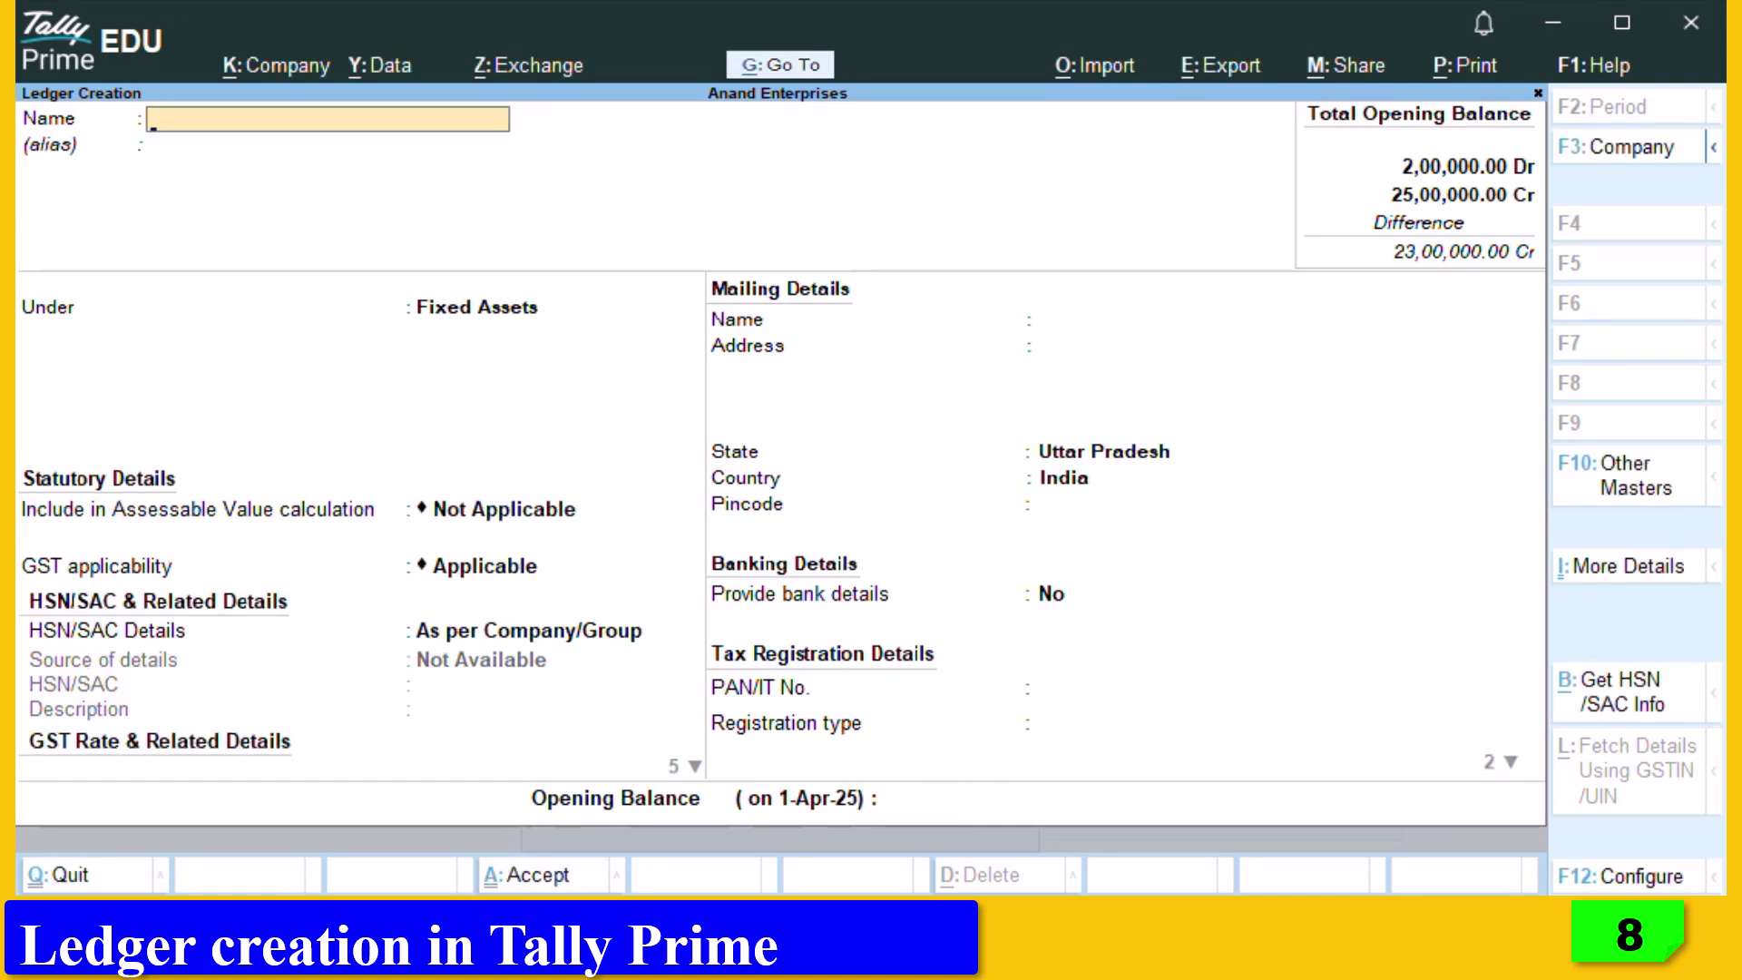
Name the new ledger Computers under Fixed Assets, keeping GST applicable, HSN/SAC and GST rate as per Company/Group and supply type Goods.
type("Computers")
key("Return")
key("Return")
key("Return")
key("Return")
key("Return")
key("Return")
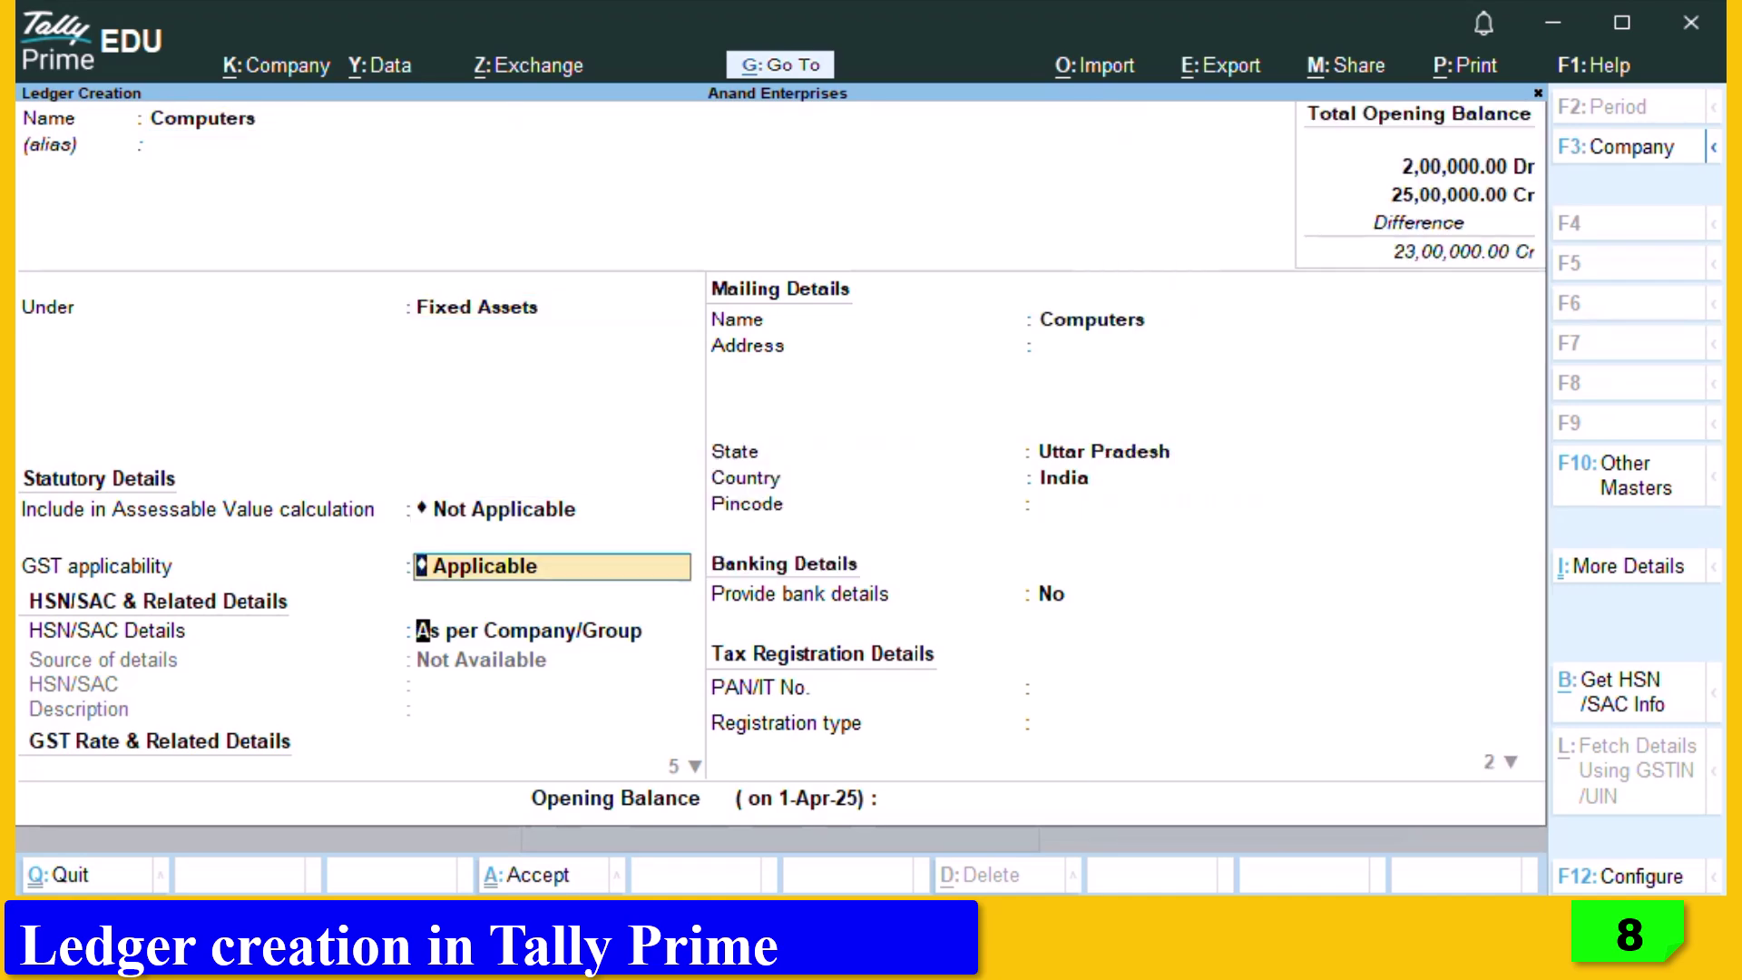
key("Return")
key("Return")
key("Return")
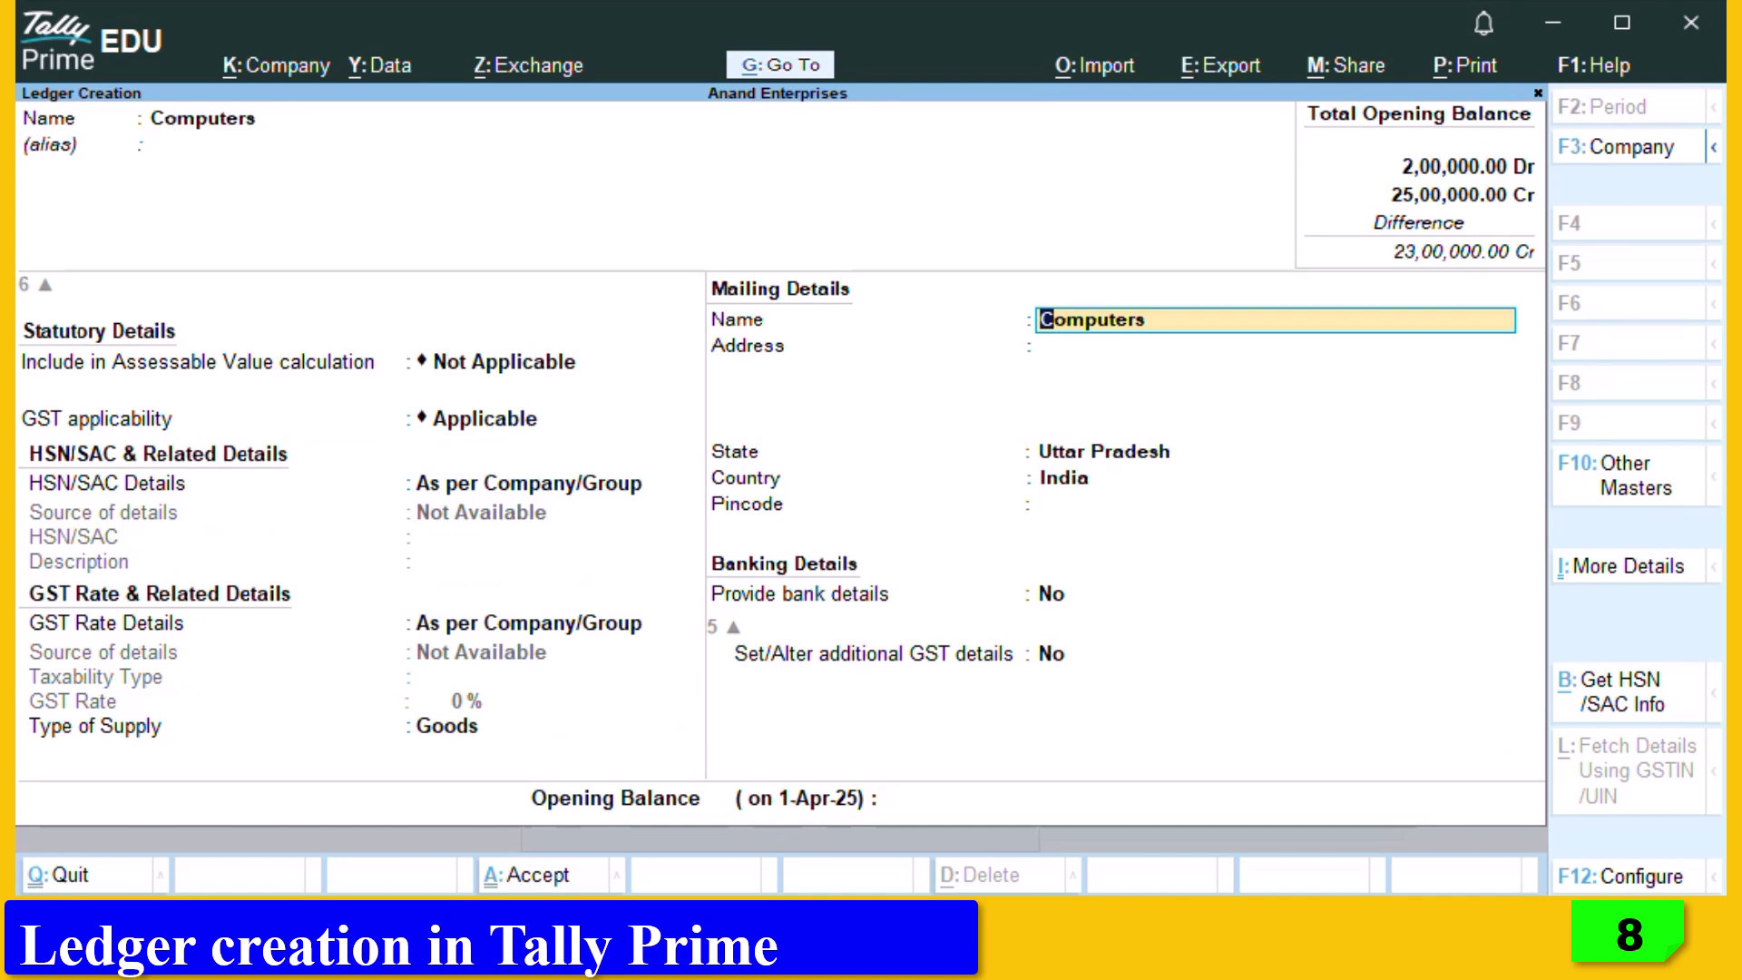
Keep the Computers ledger's default mailing details and bank details No, leaving the address, pincode and PAN/IT number blank.
key("Return")
key("Return")
key("Return")
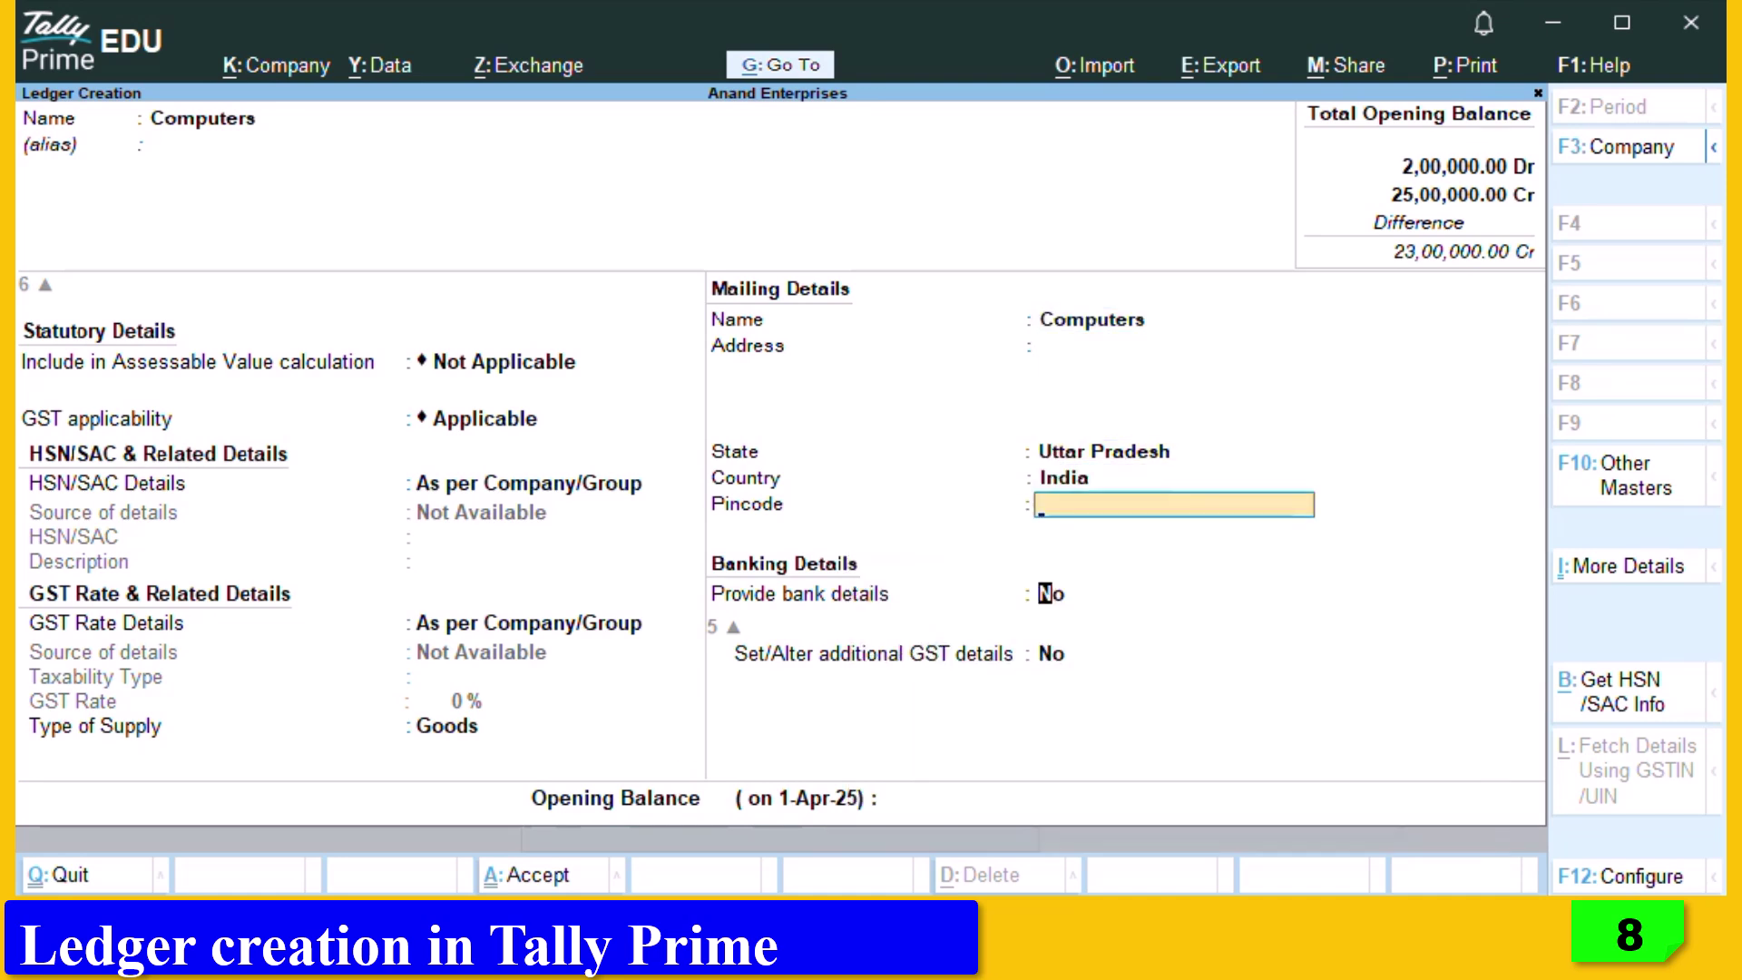
key("Return")
key("Return")
key("Return")
key("Return")
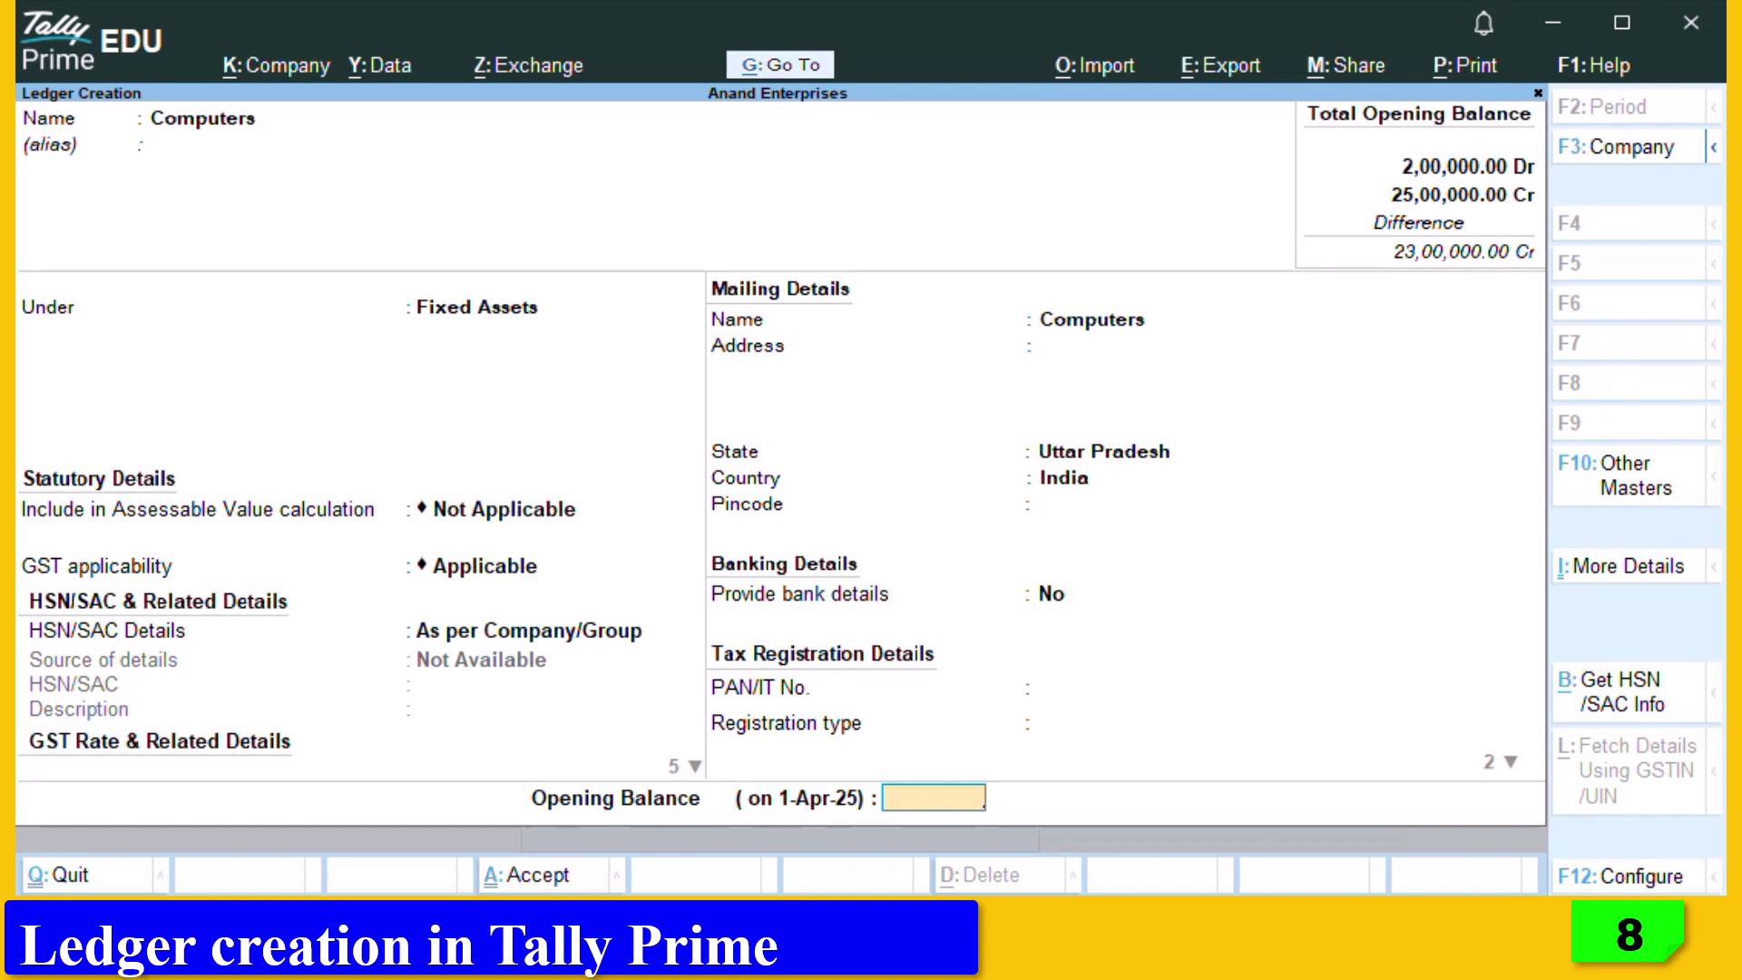
Set the Computers ledger's opening balance to 1,50,000 Dr and save the ledger.
type("1,50,000")
key("Return")
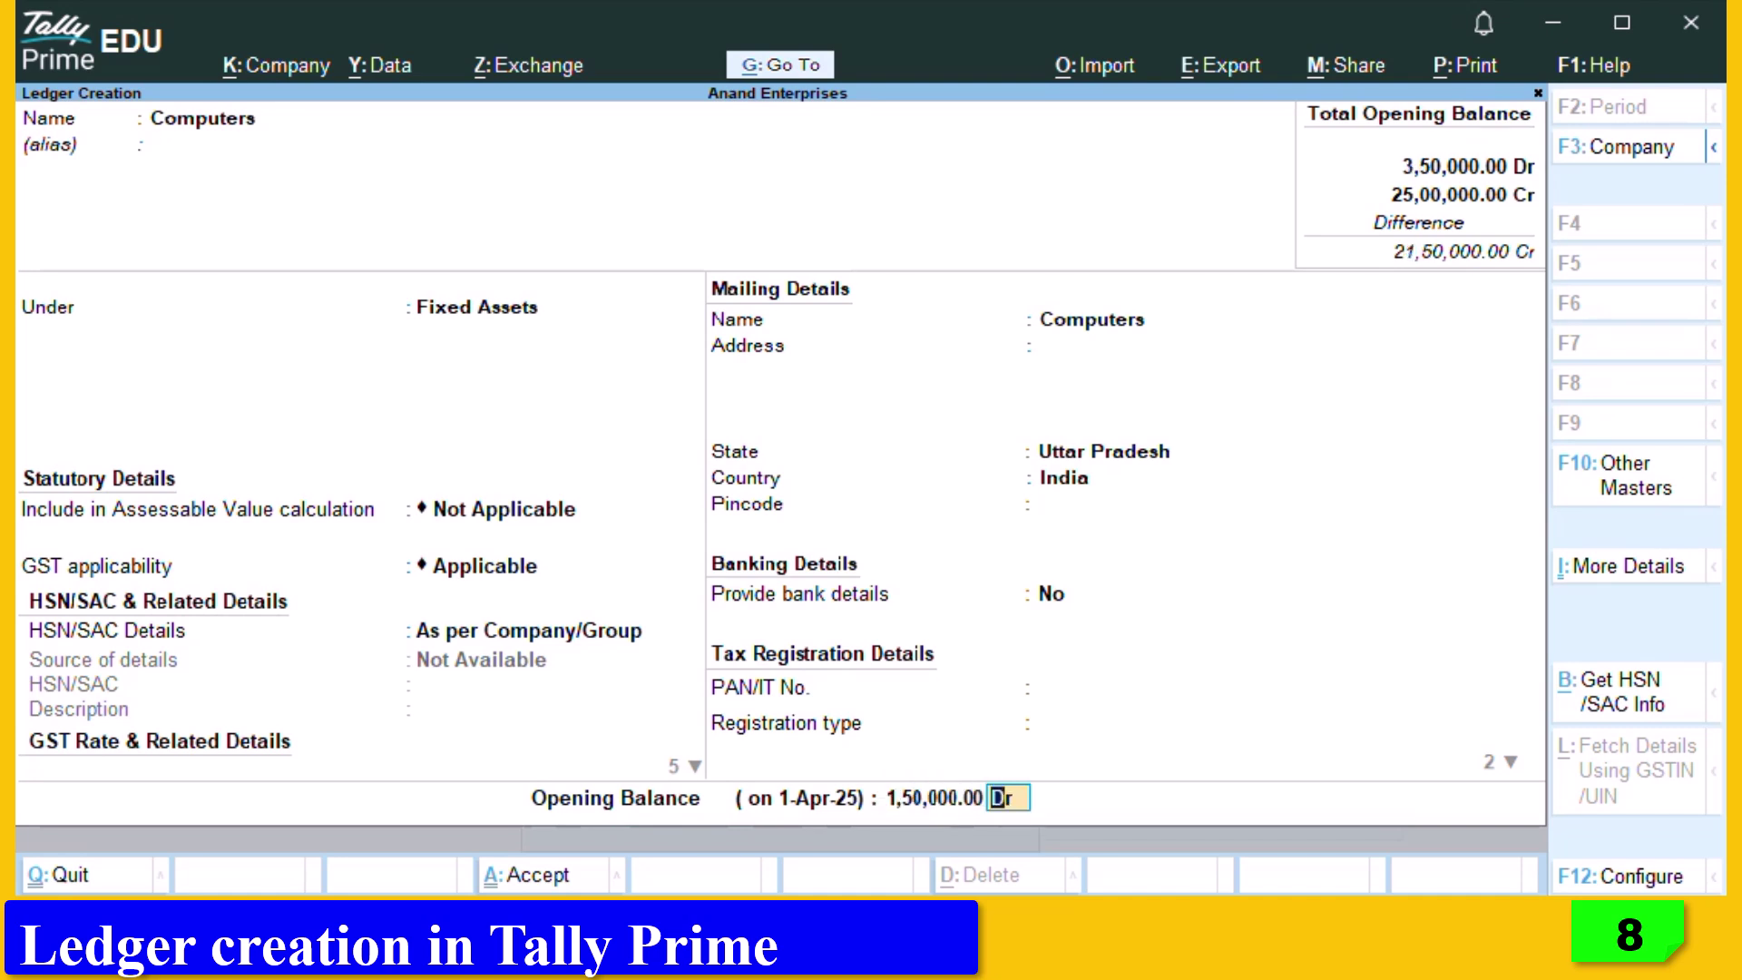
key("Return")
key("Return")
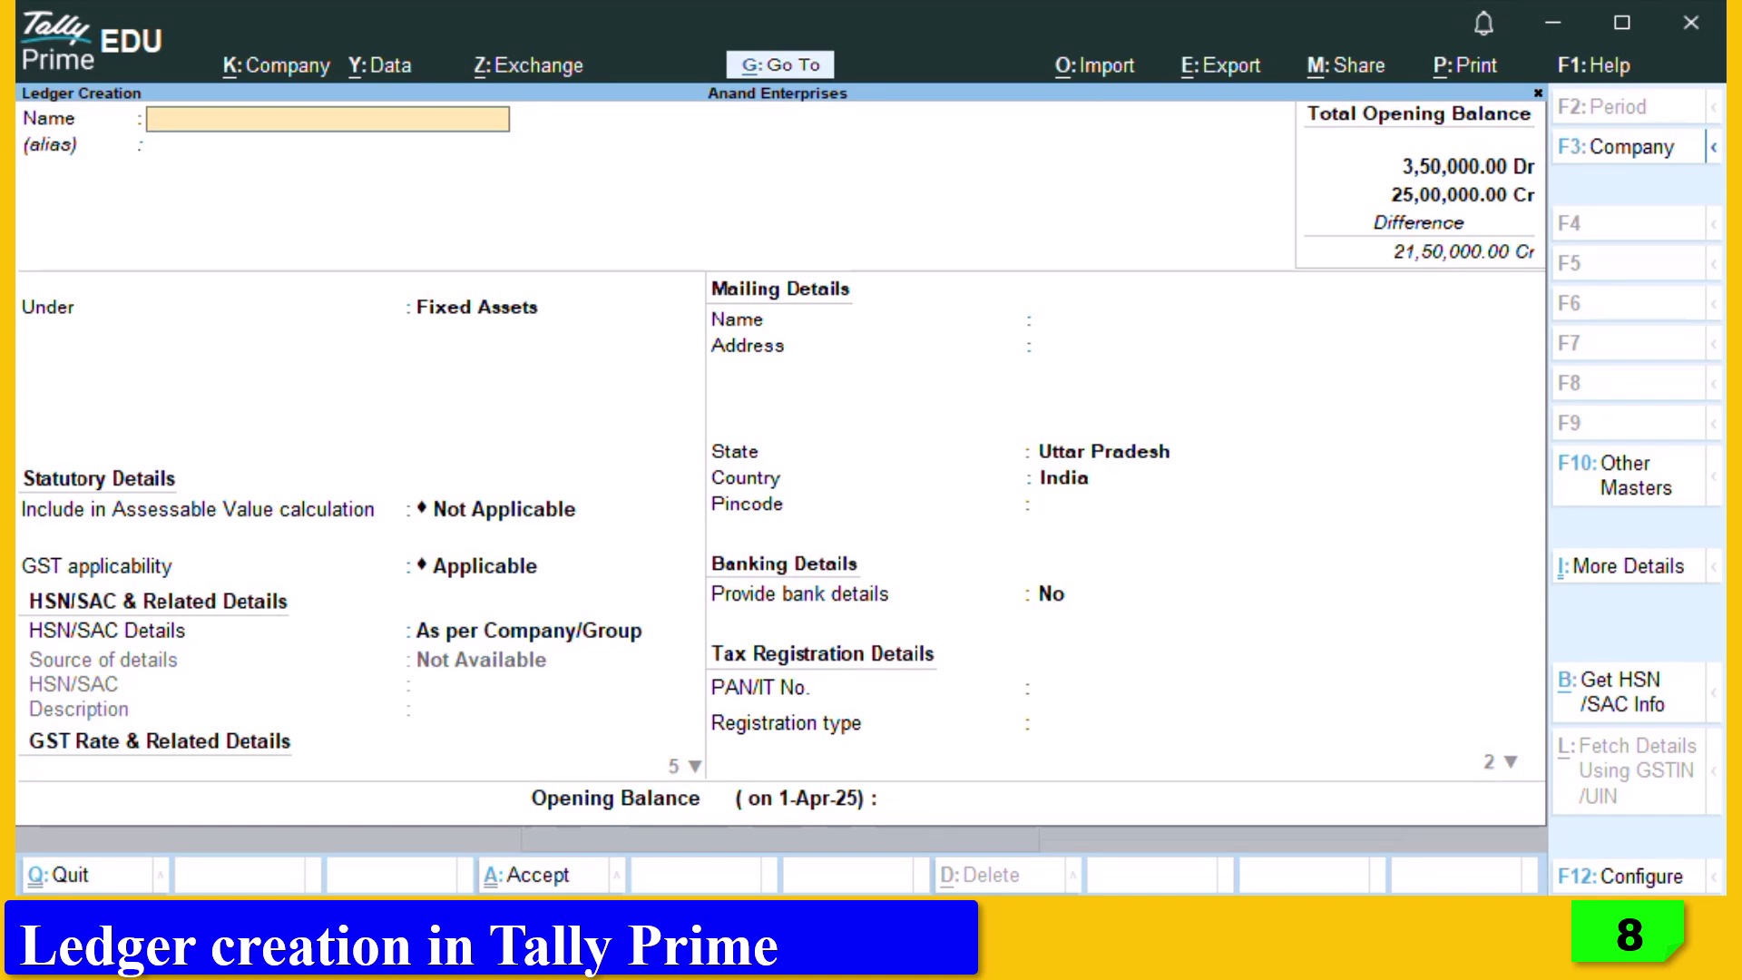
Name the new ledger Electrical Equipments under Fixed Assets, keeping the default GST settings and supply type Goods.
type("Electrical Equipm")
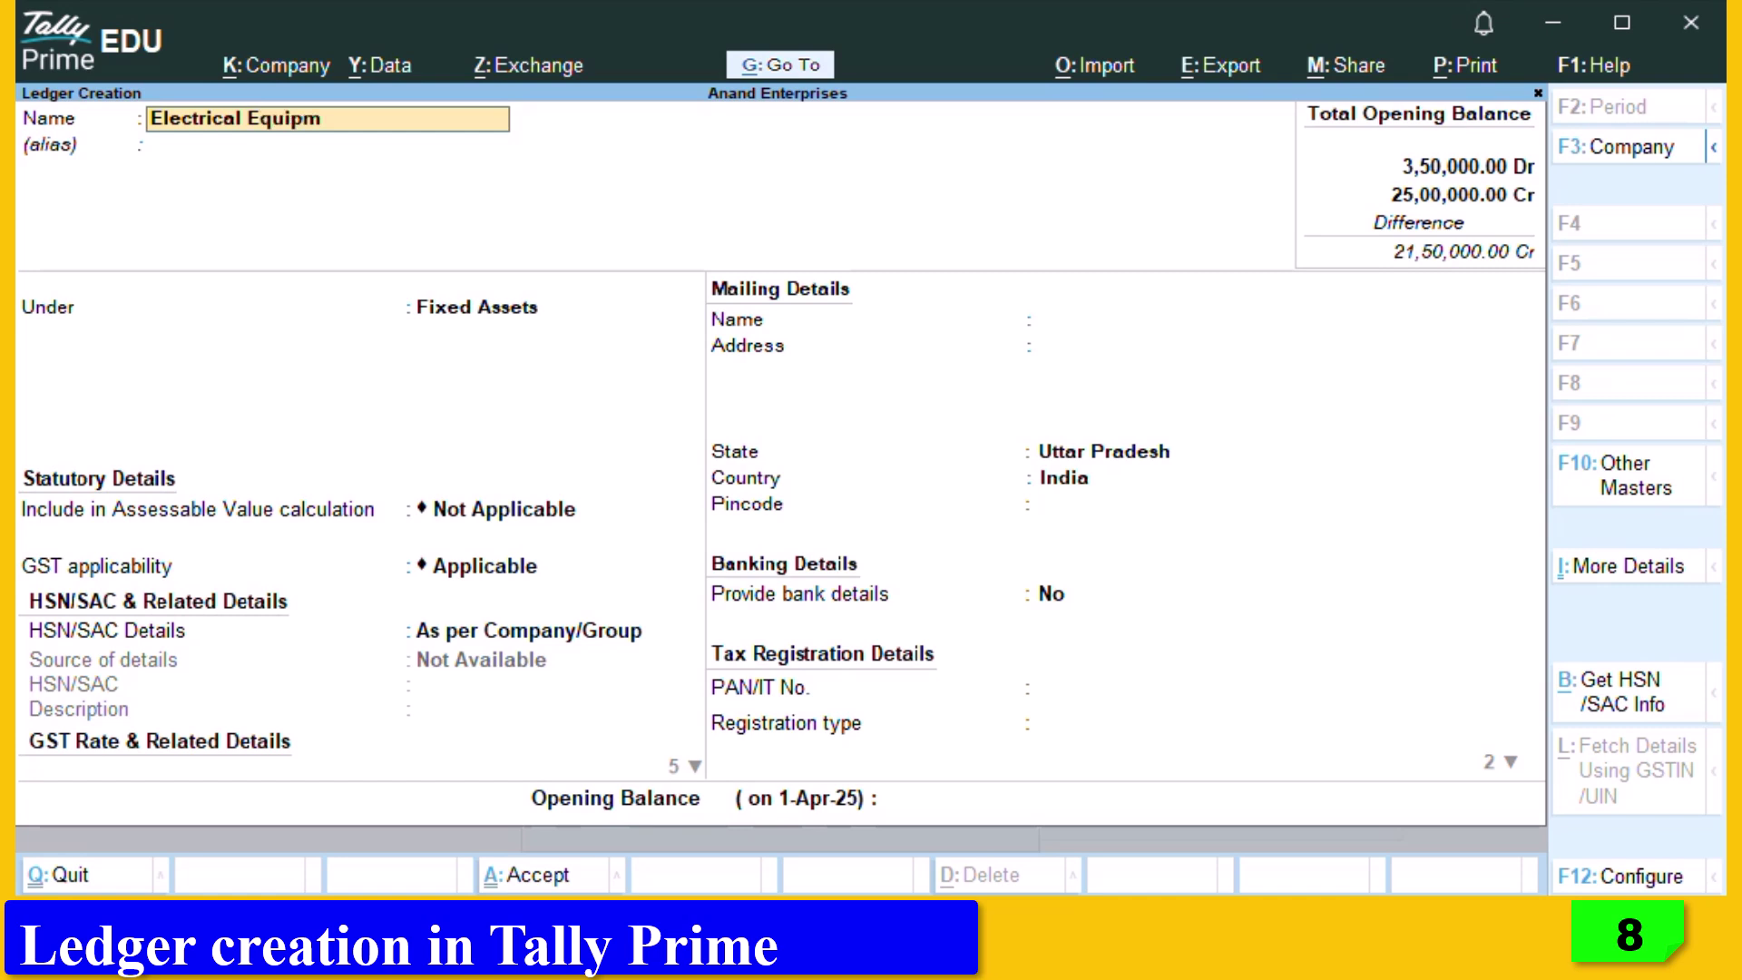
type("ents")
key("Return")
key("Return")
key("Return")
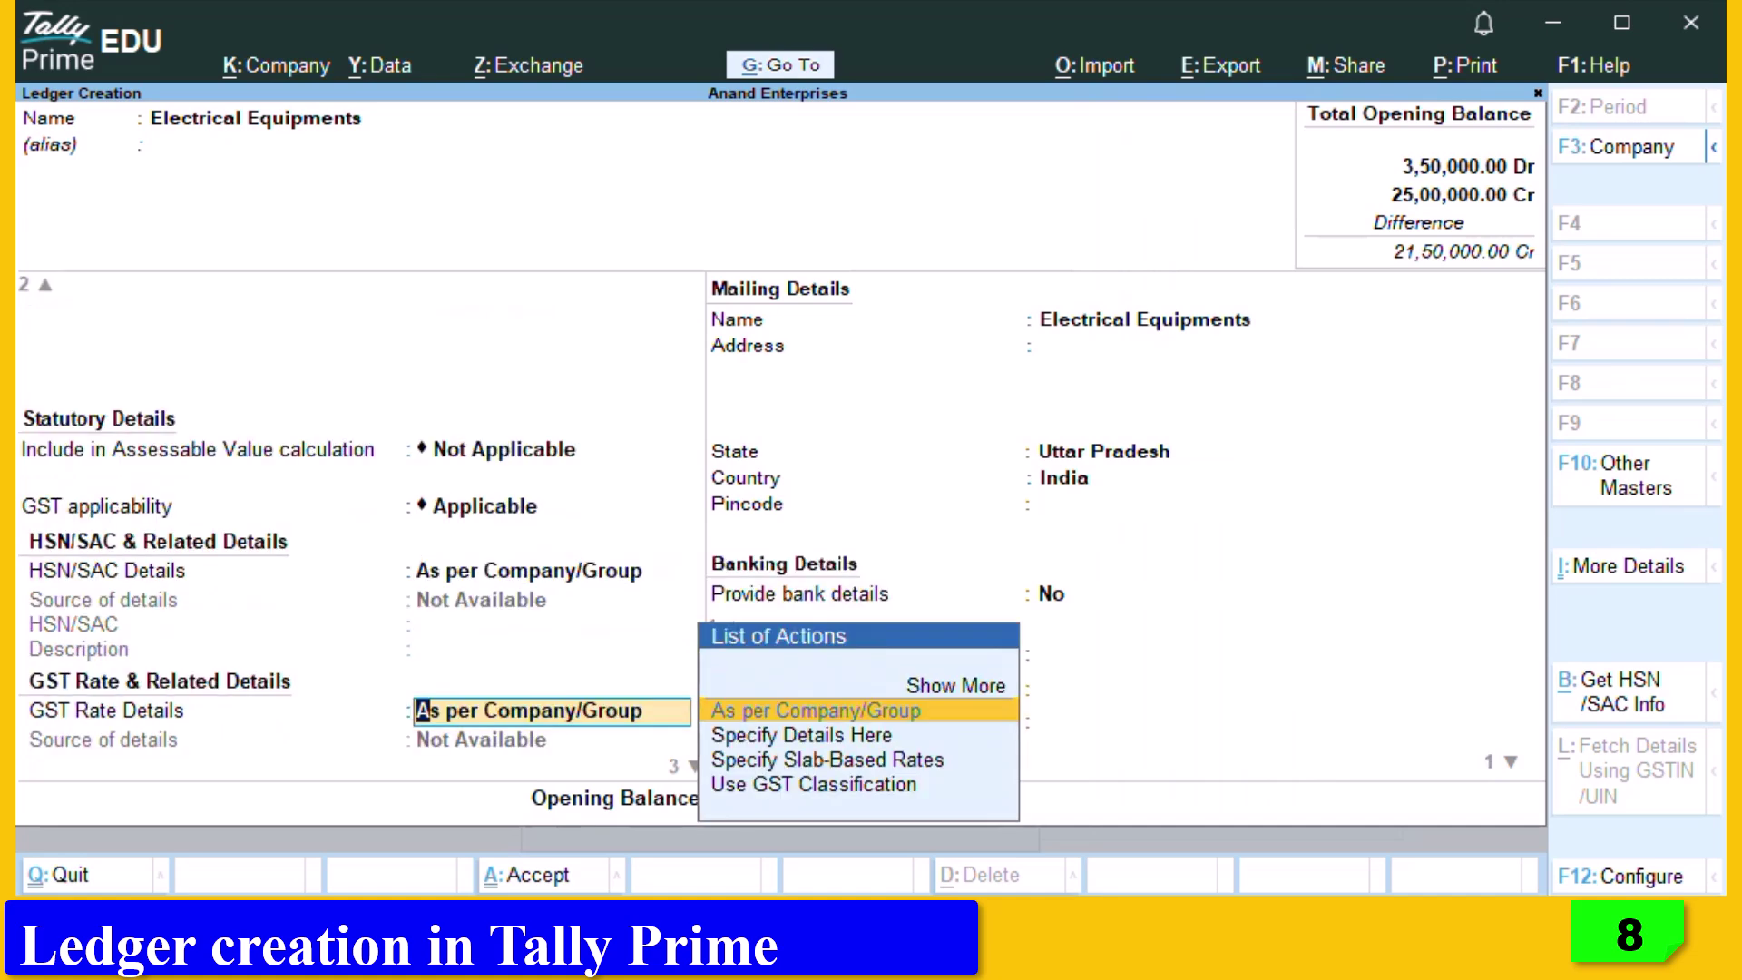
key("Return")
key("Return")
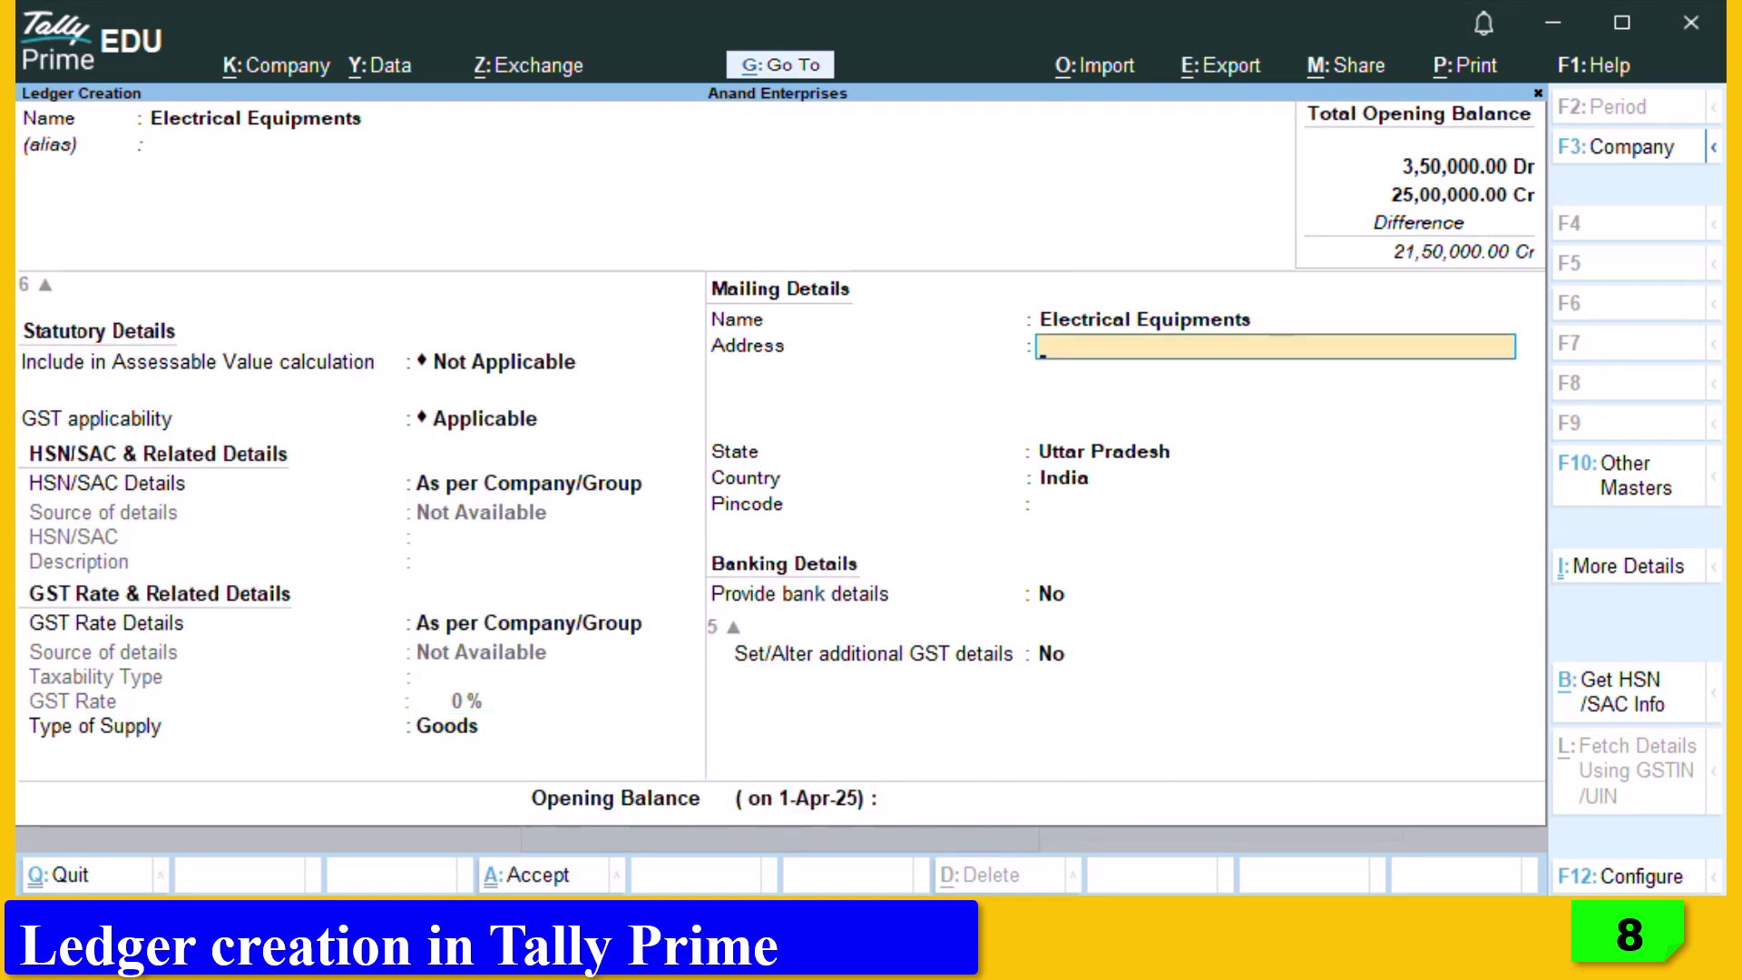
Keep the Electrical Equipments ledger's state Uttar Pradesh, country India and bank details No, leaving address, pincode and PAN/IT number blank.
key("Return")
key("Return")
key("Return")
key("Return")
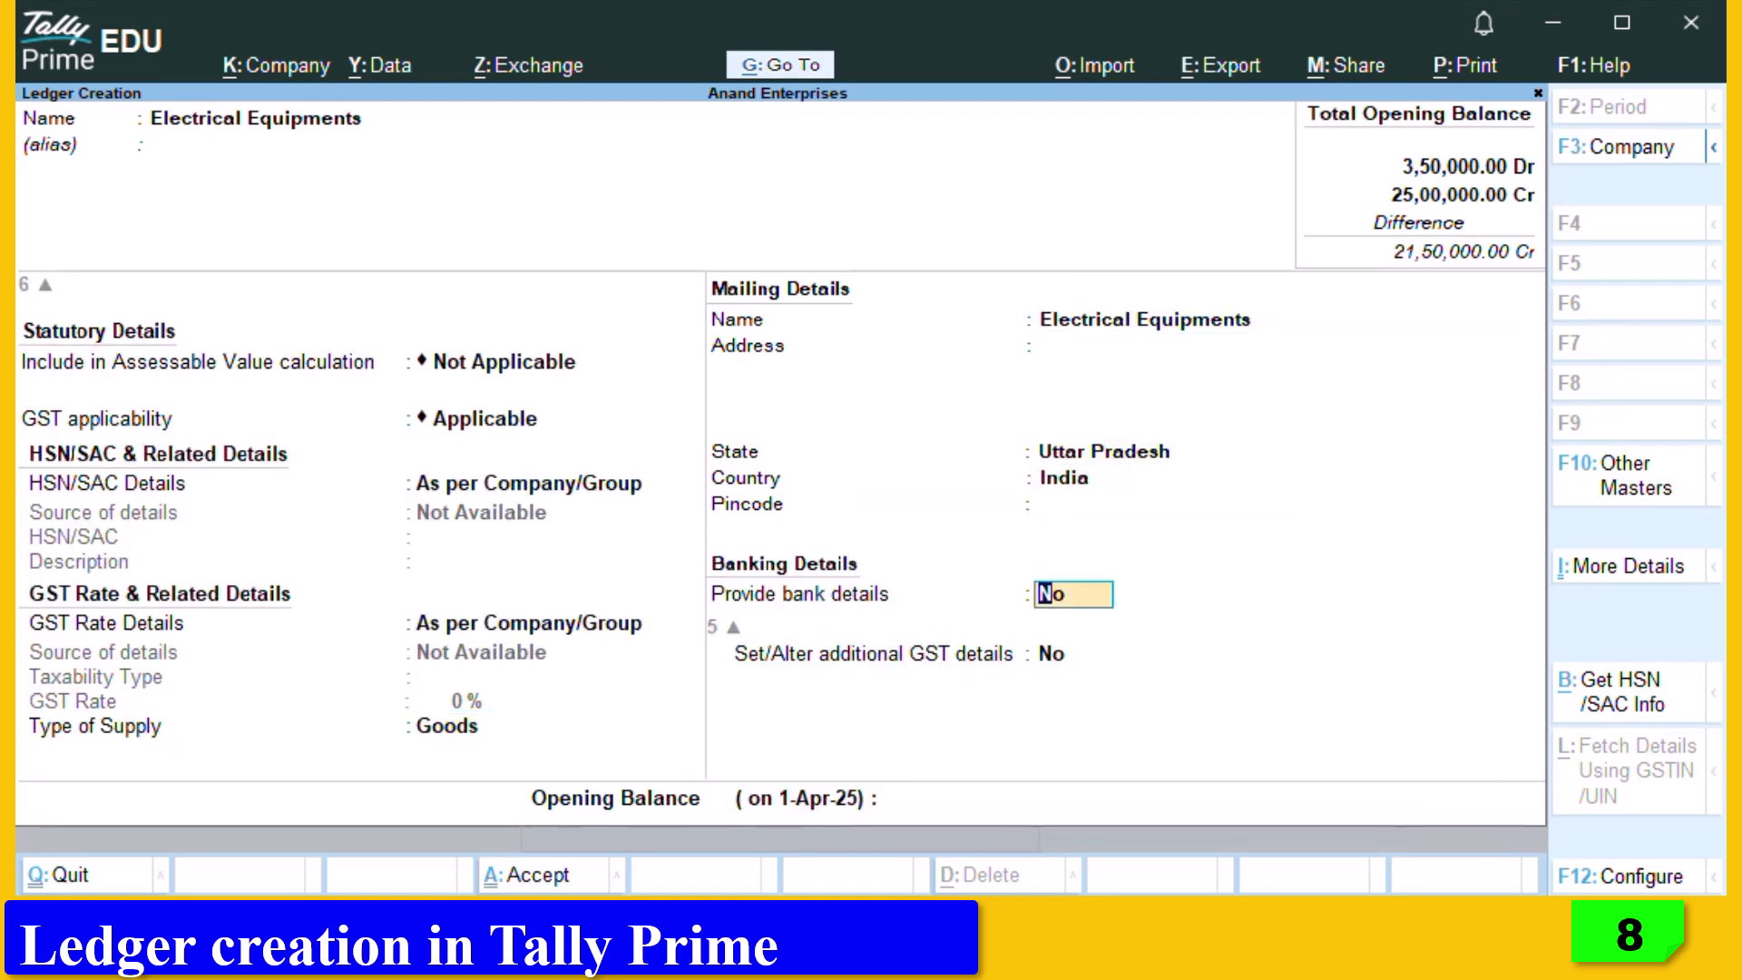
key("Return")
key("Return")
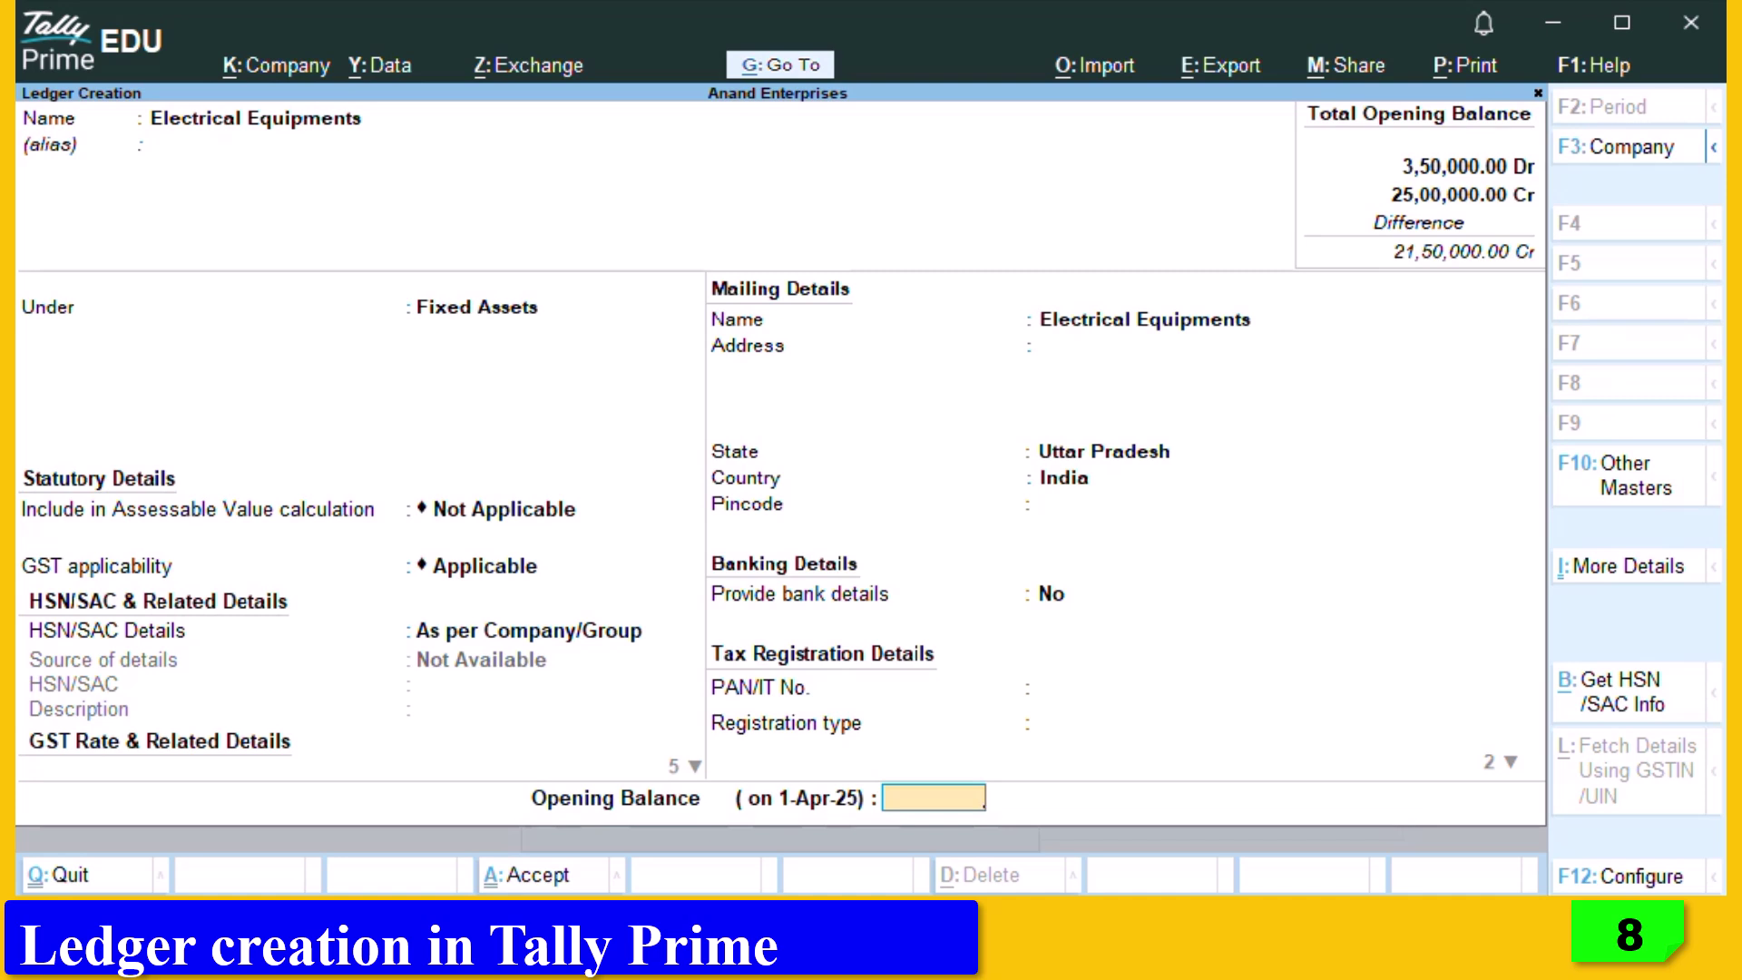
type("150000")
key("BackSpace")
key("BackSpace")
key("BackSpace")
key("BackSpace")
key("BackSpace")
key("BackSpace")
Set the Electrical Equipments ledger's opening balance to 50,000 Dr and save the ledger.
type("50000")
key("Return")
key("Return")
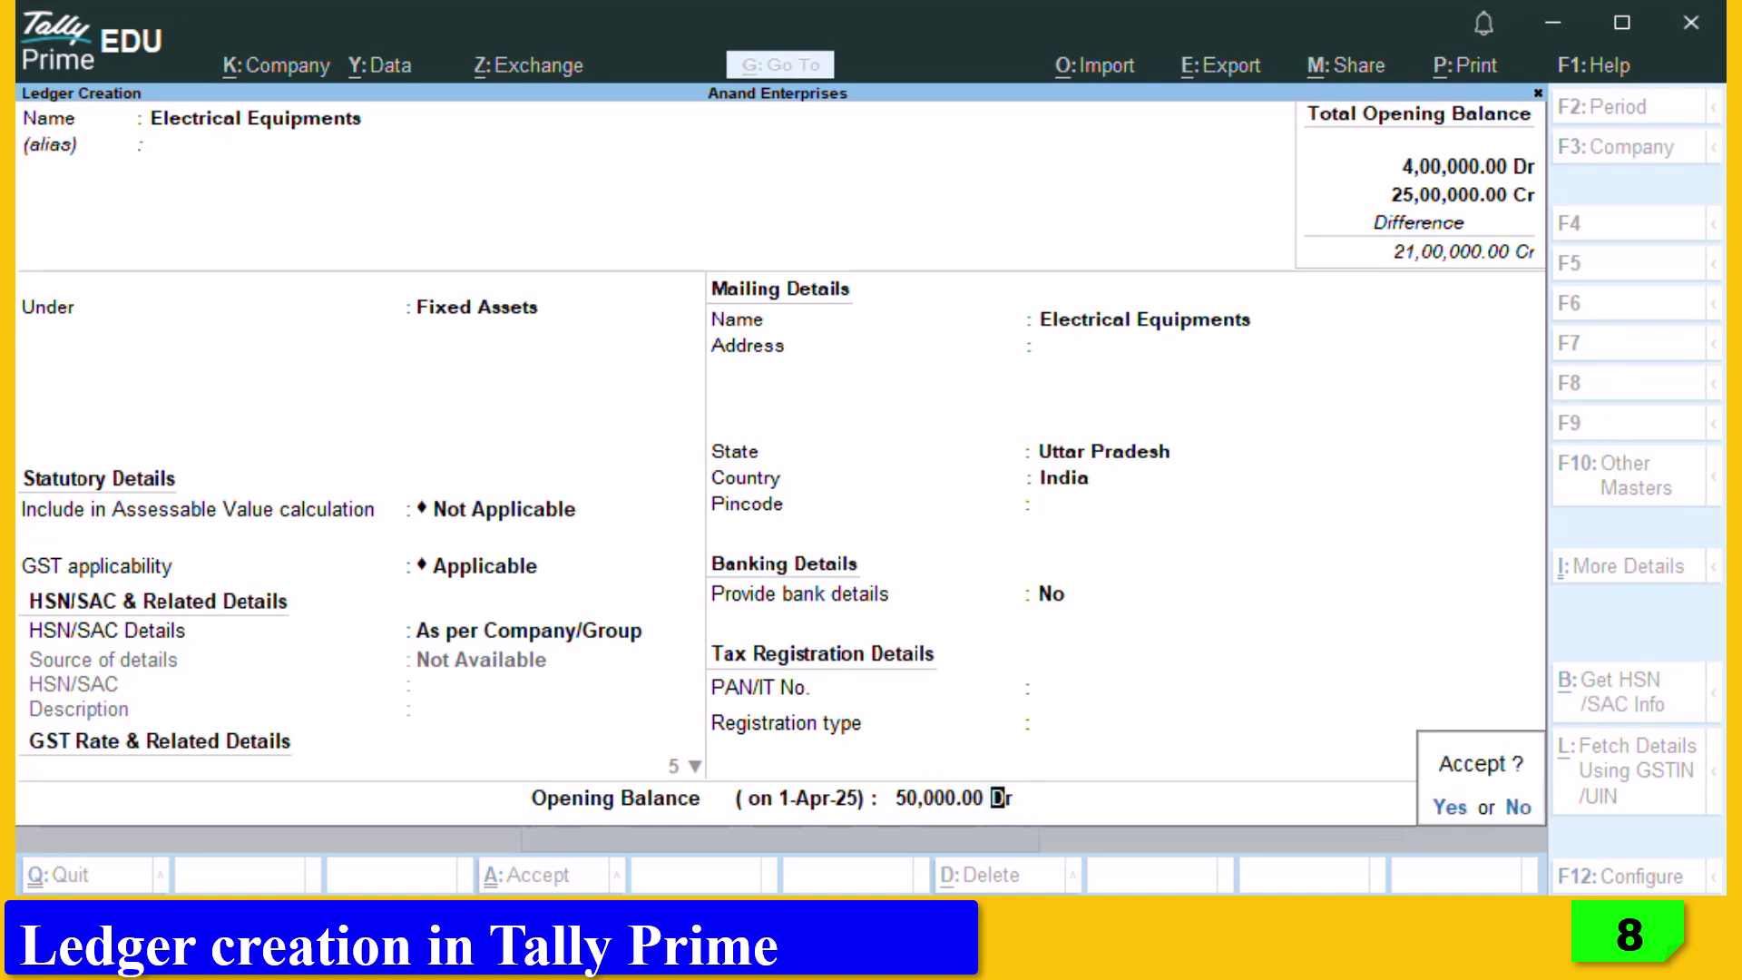
key("Return")
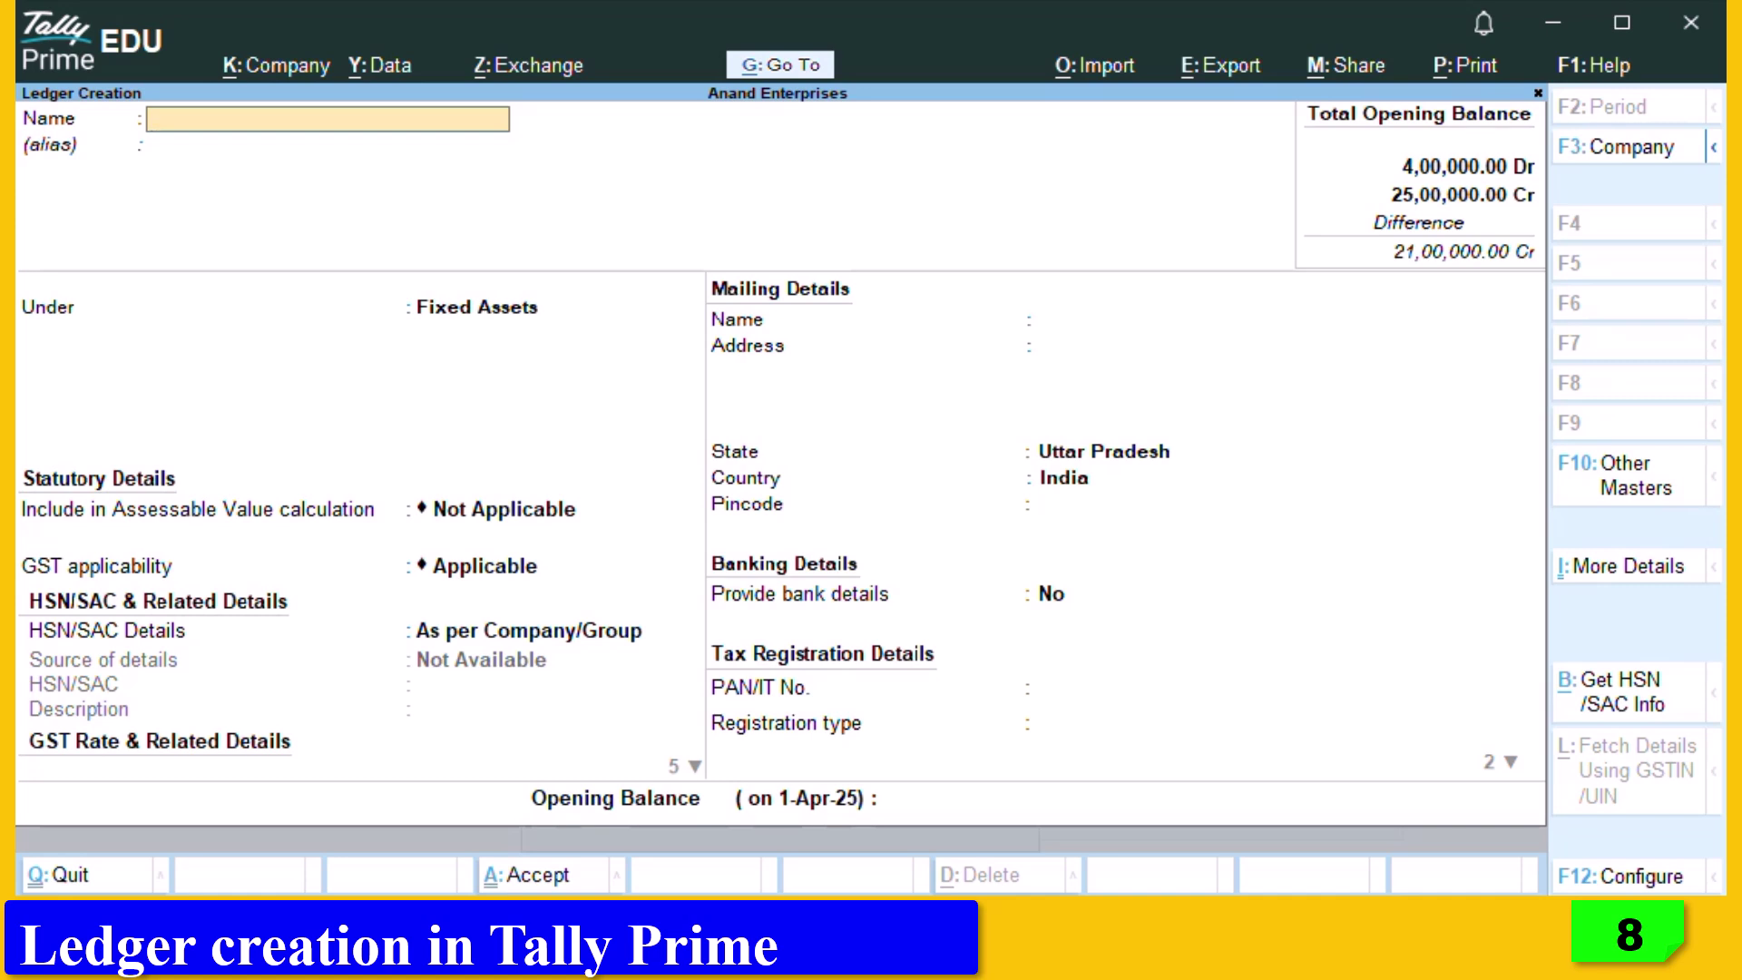
Name the new ledger Machinery under Fixed Assets, keeping GST applicable, HSN/SAC and GST rate as per Company/Group and supply type Goods.
type("Machin")
type("ery")
key("Return")
key("Return")
key("Return")
key("Return")
key("Return")
key("Return")
key("Return")
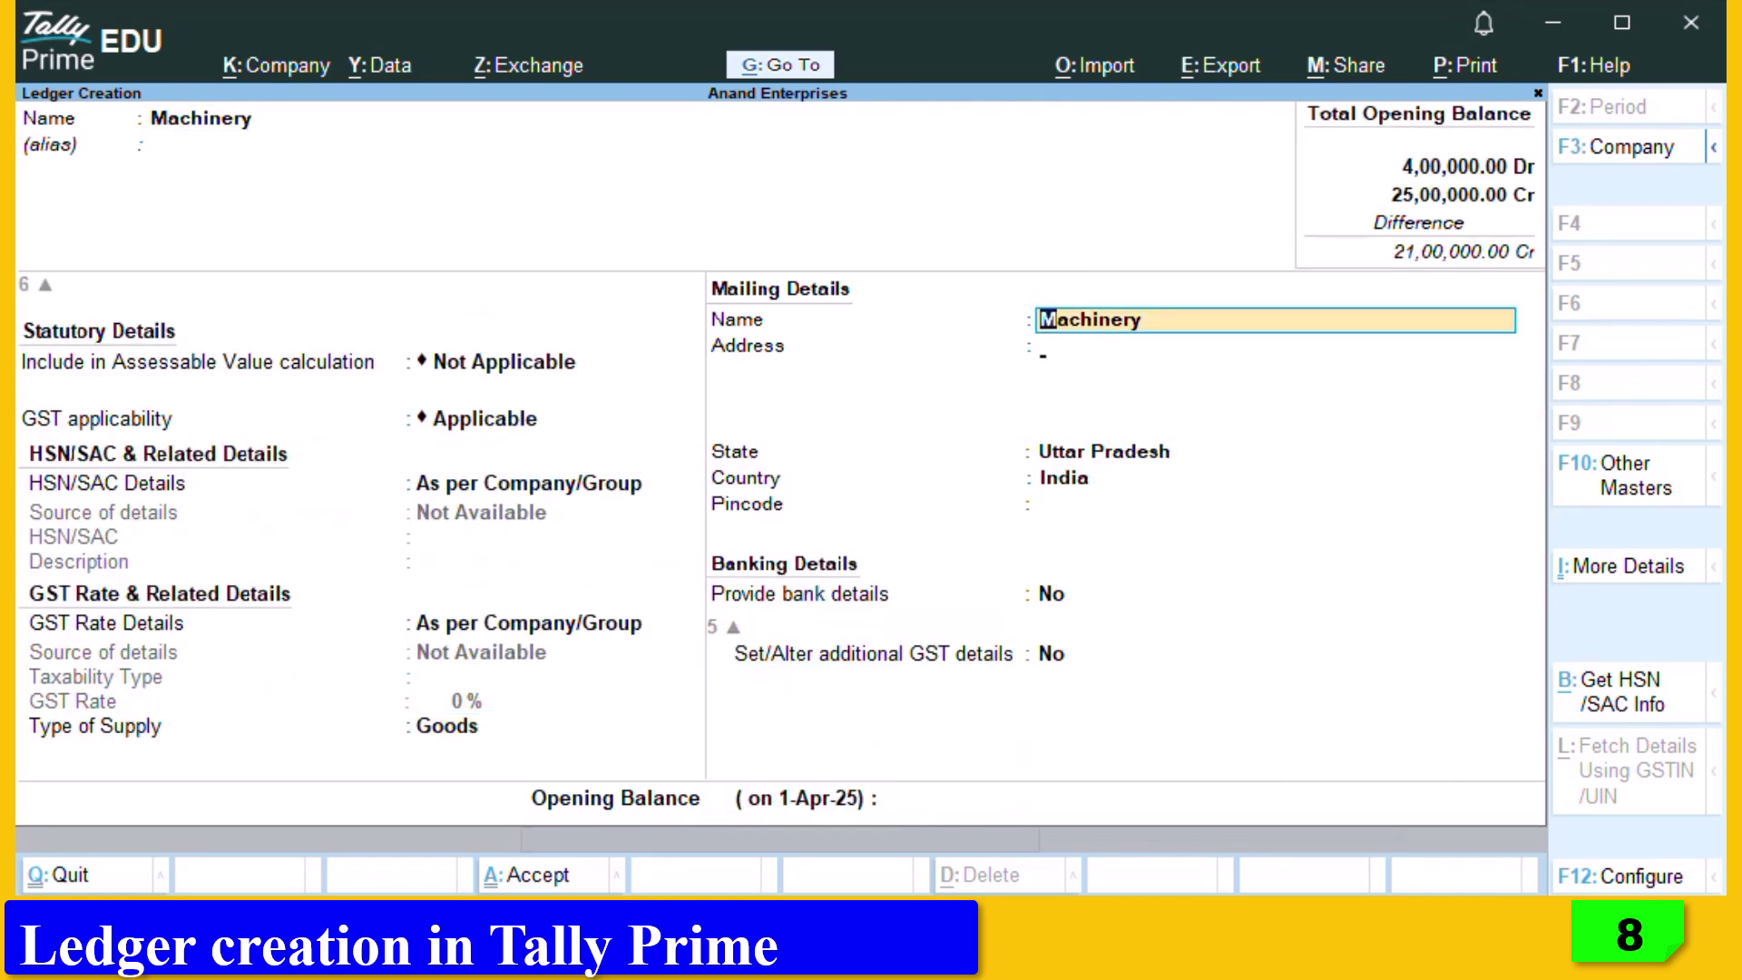
Keep the Machinery ledger's default mailing and bank details, leaving the address, pincode and PAN/IT number blank.
key("Return")
key("Return")
key("Return")
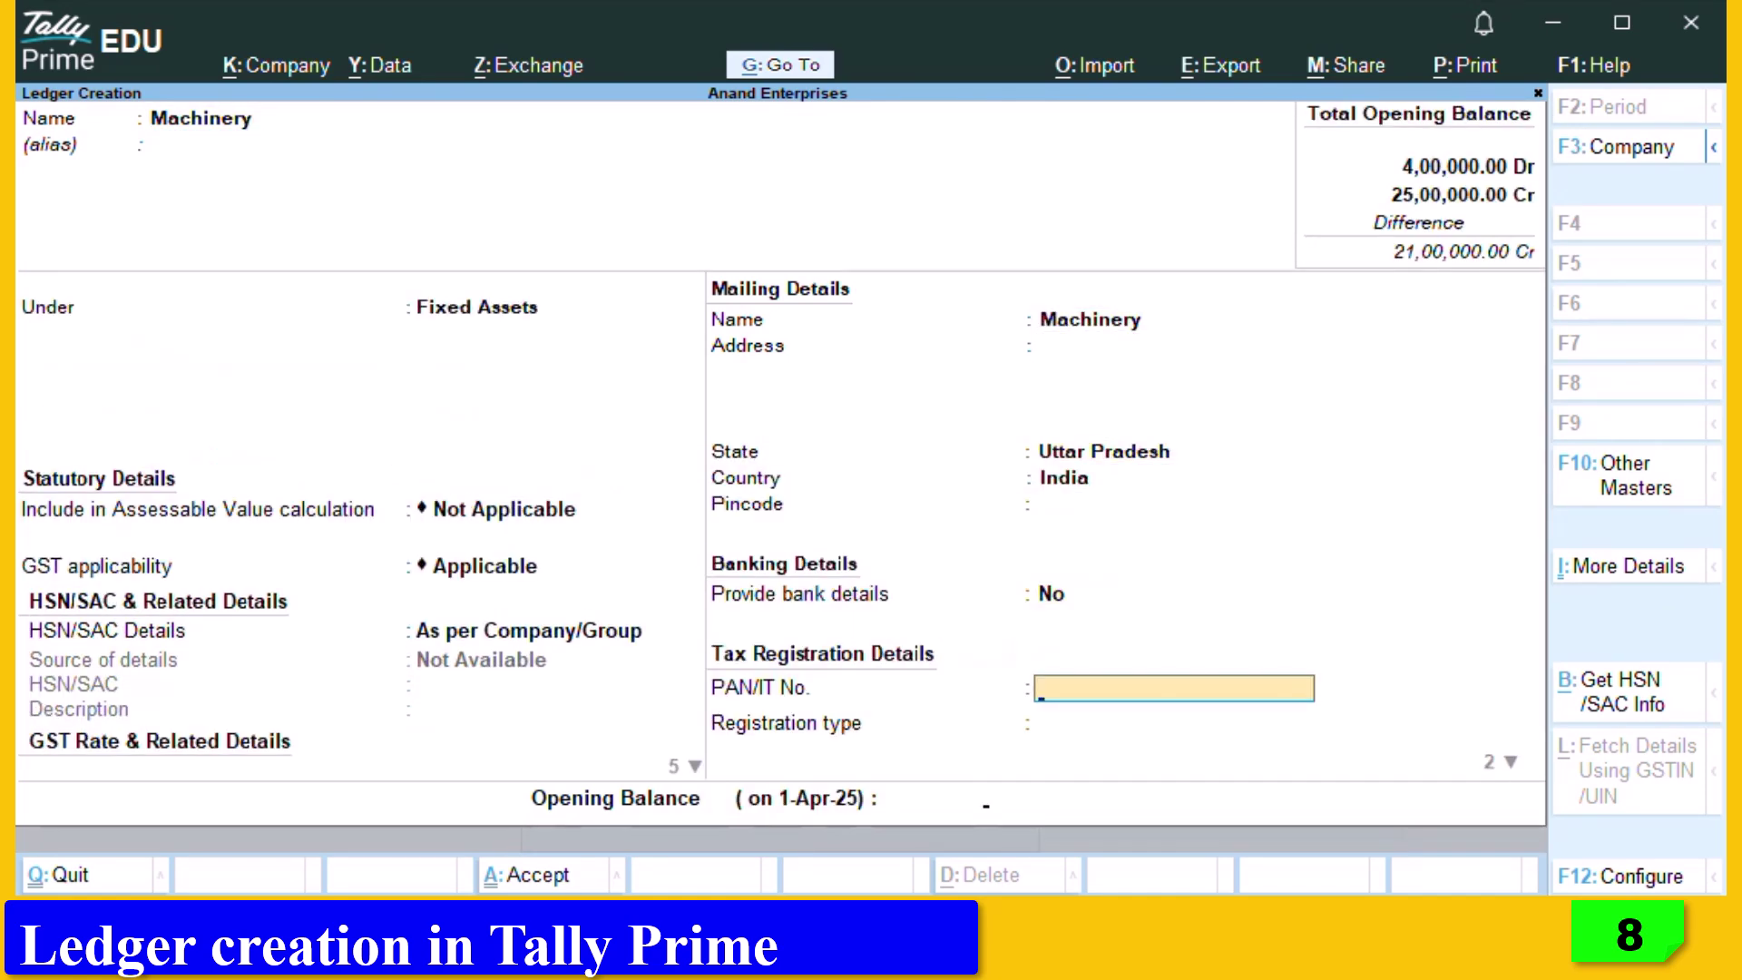
key("Return")
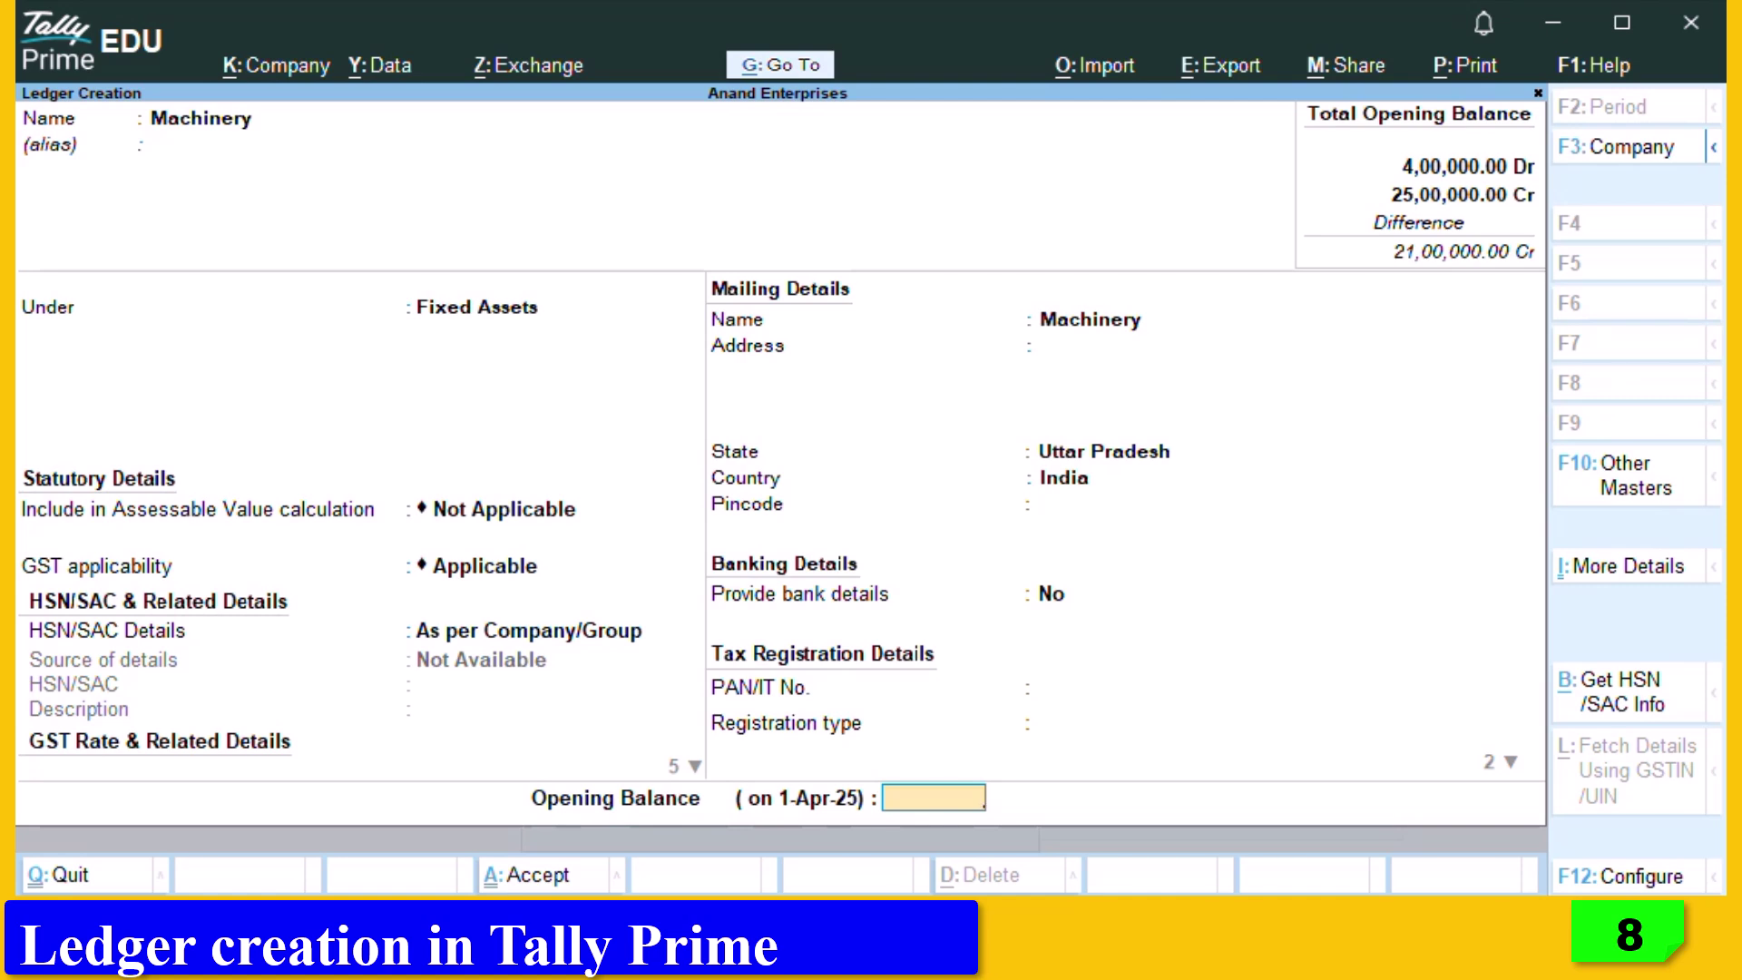
Set the Machinery ledger's opening balance to 1,00,000 Dr and save the ledger.
type("100000")
key("Return")
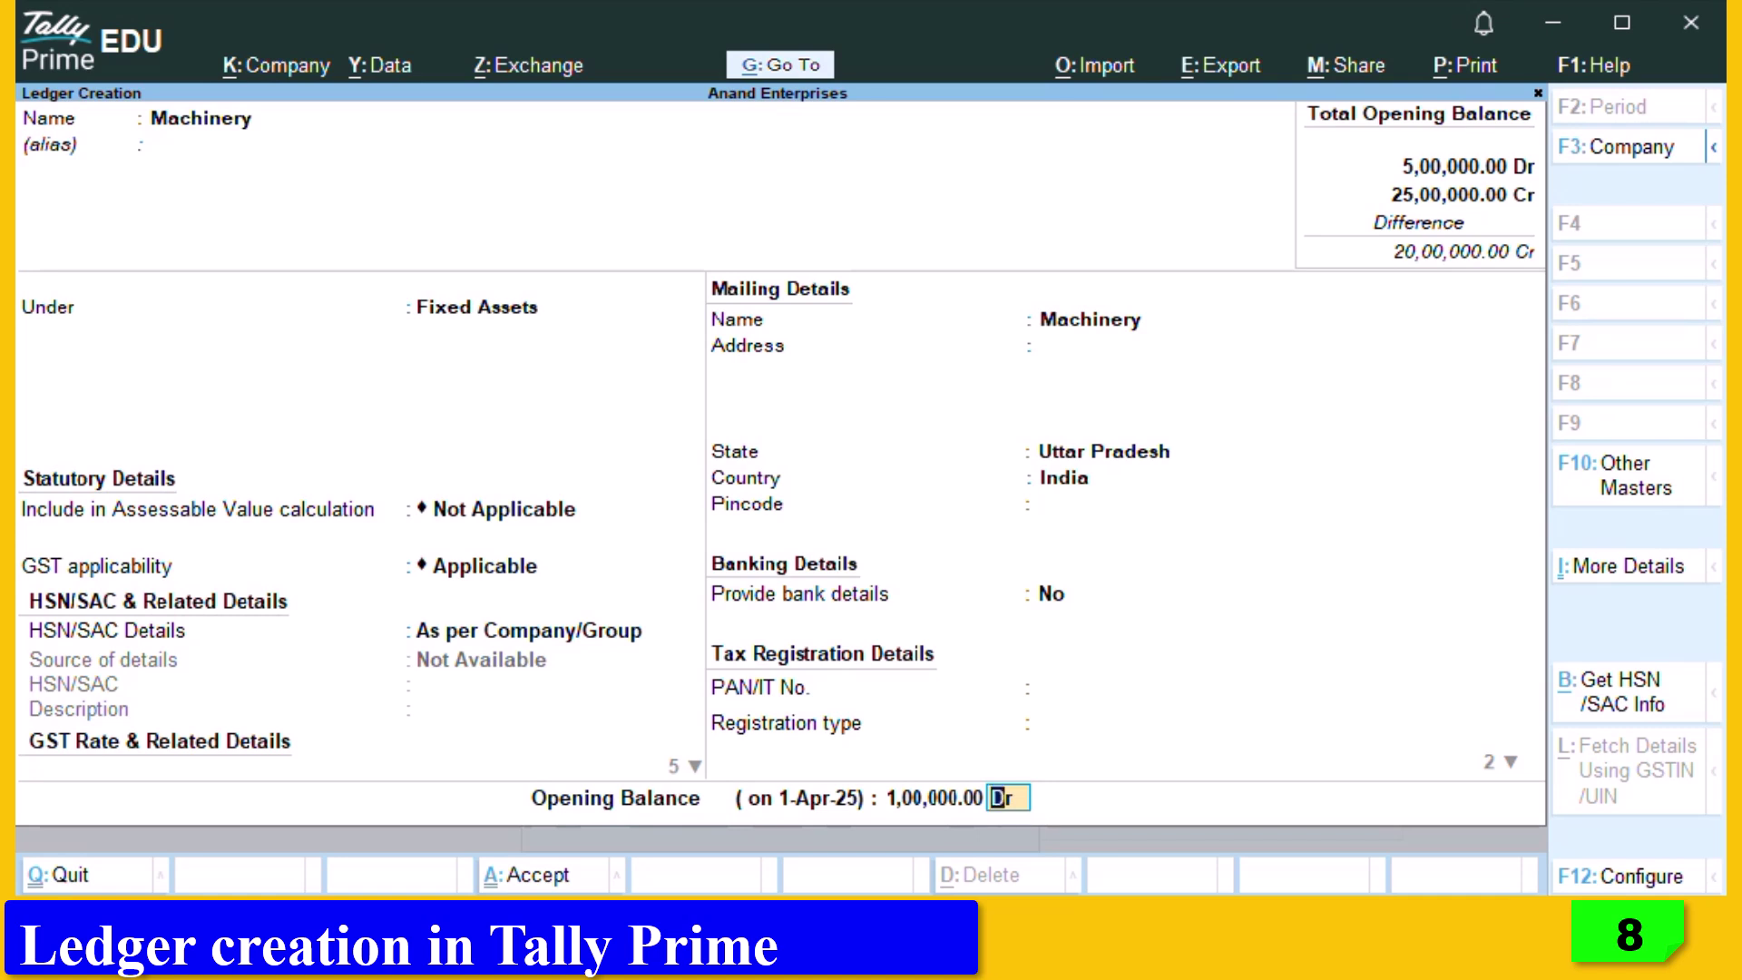
key("Return")
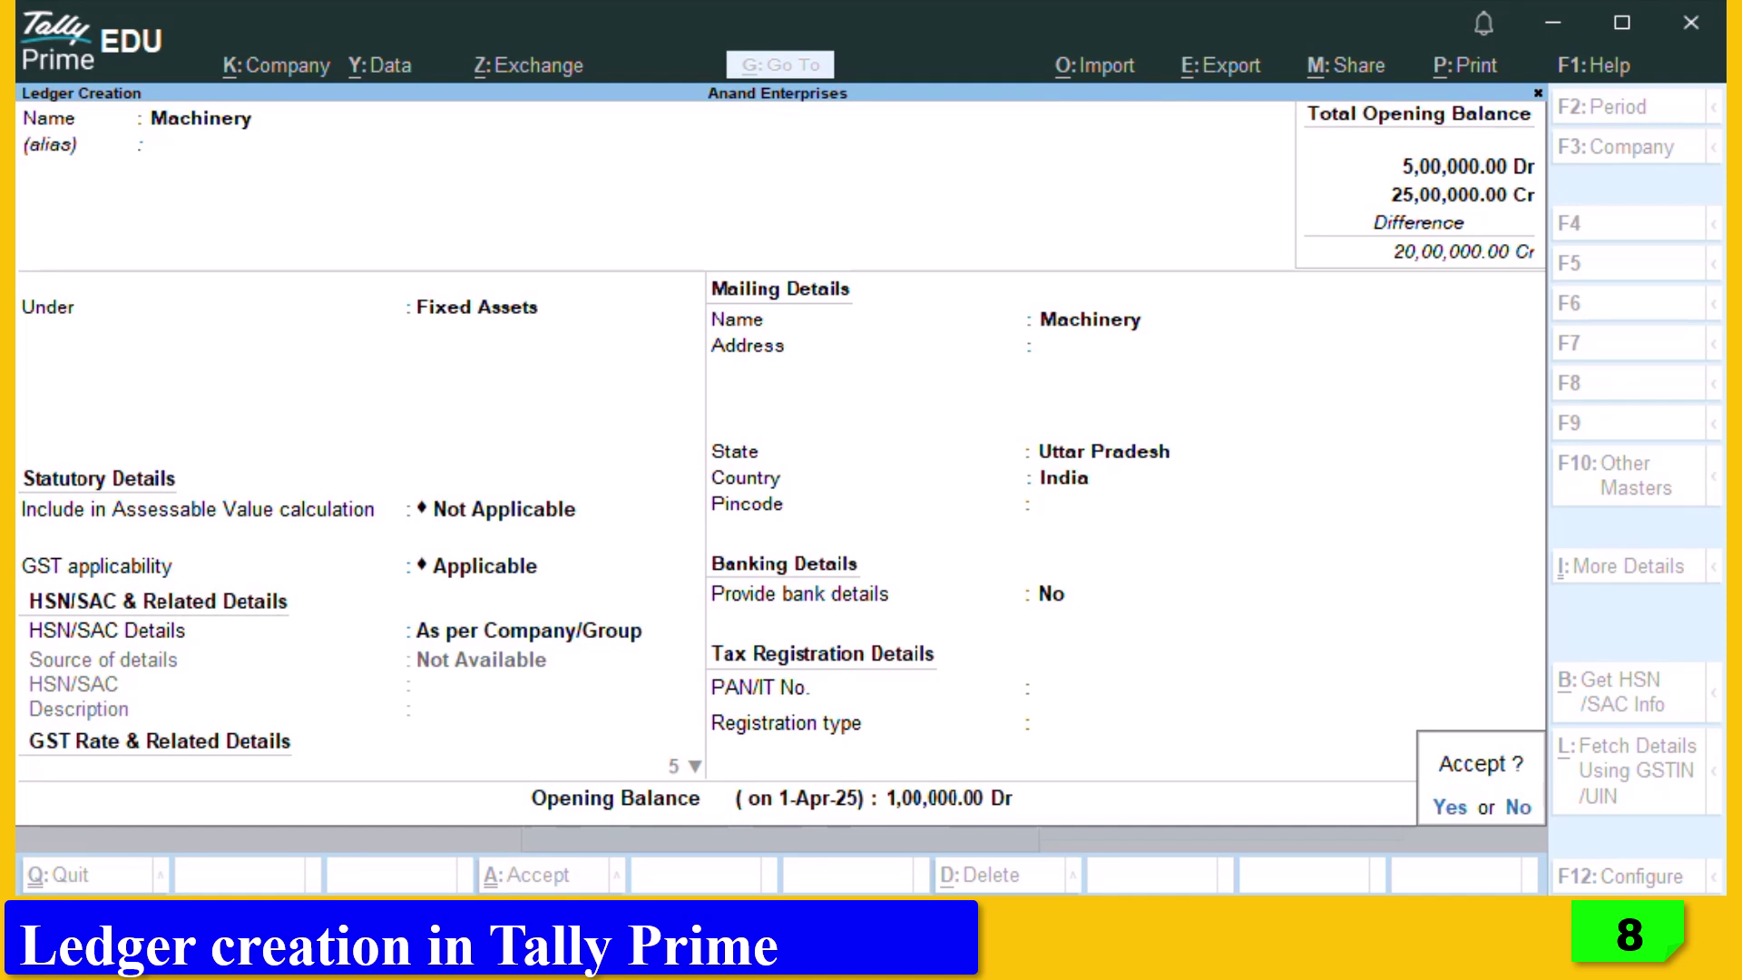
key("Return")
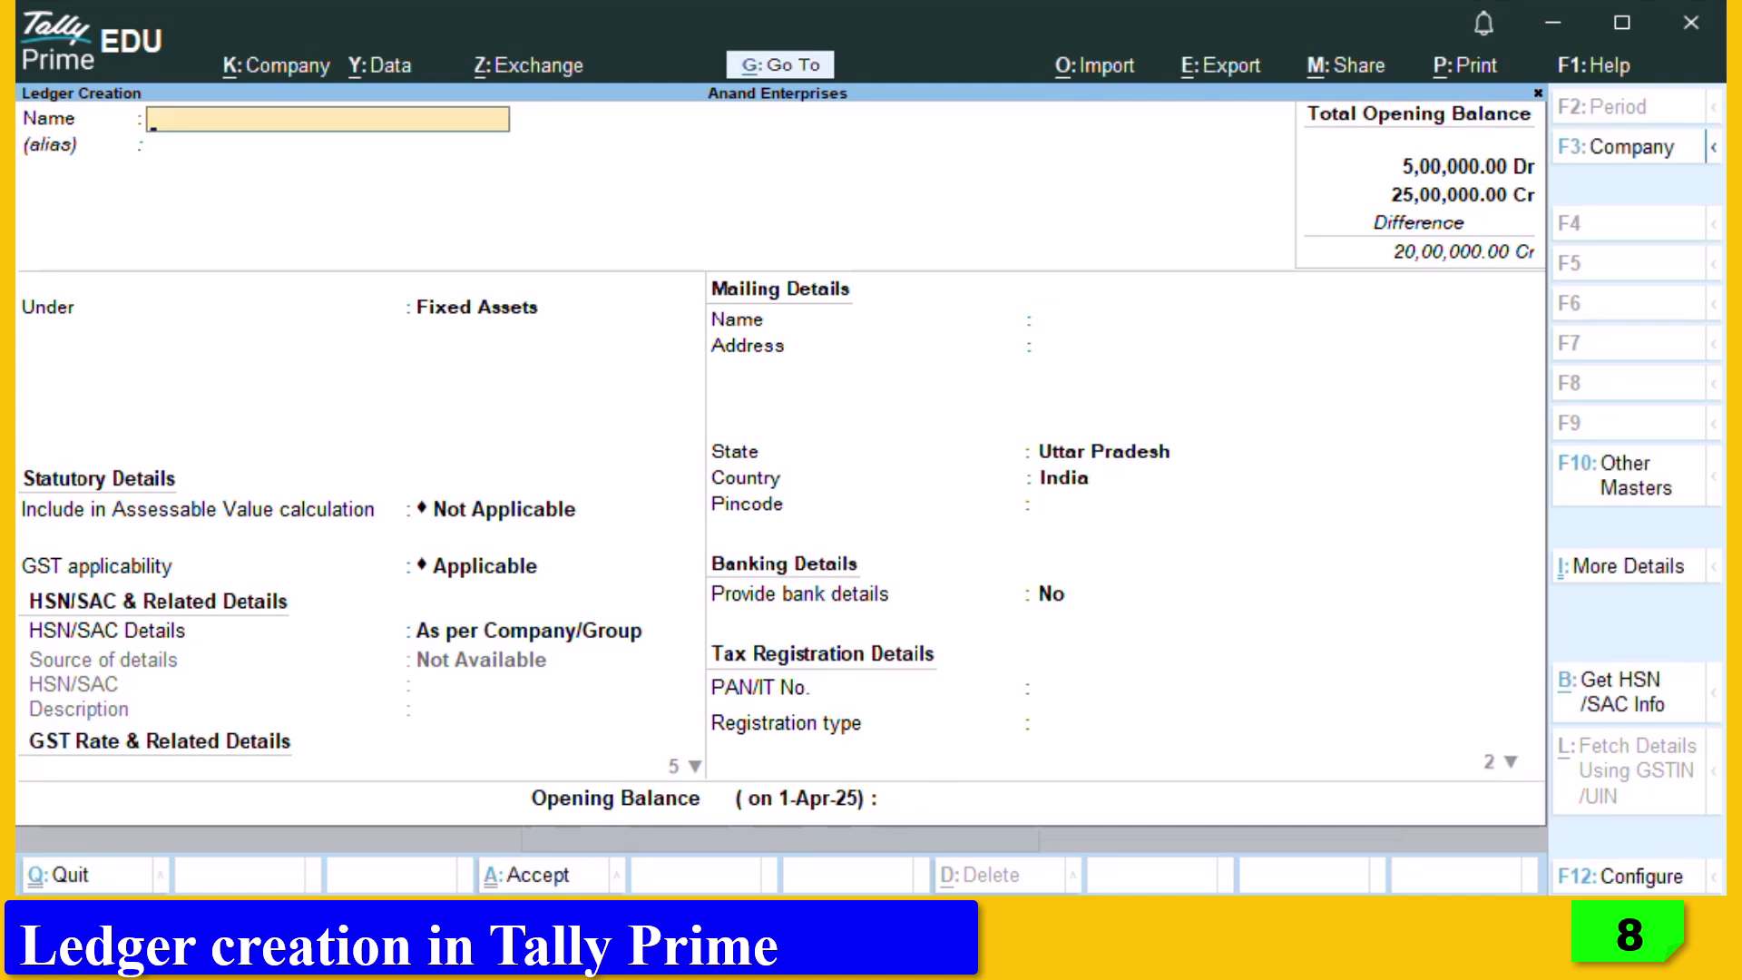
Name the new ledger SBI A/c without an alias and place it under Bank Accounts.
type("SBI A/c")
key("Return")
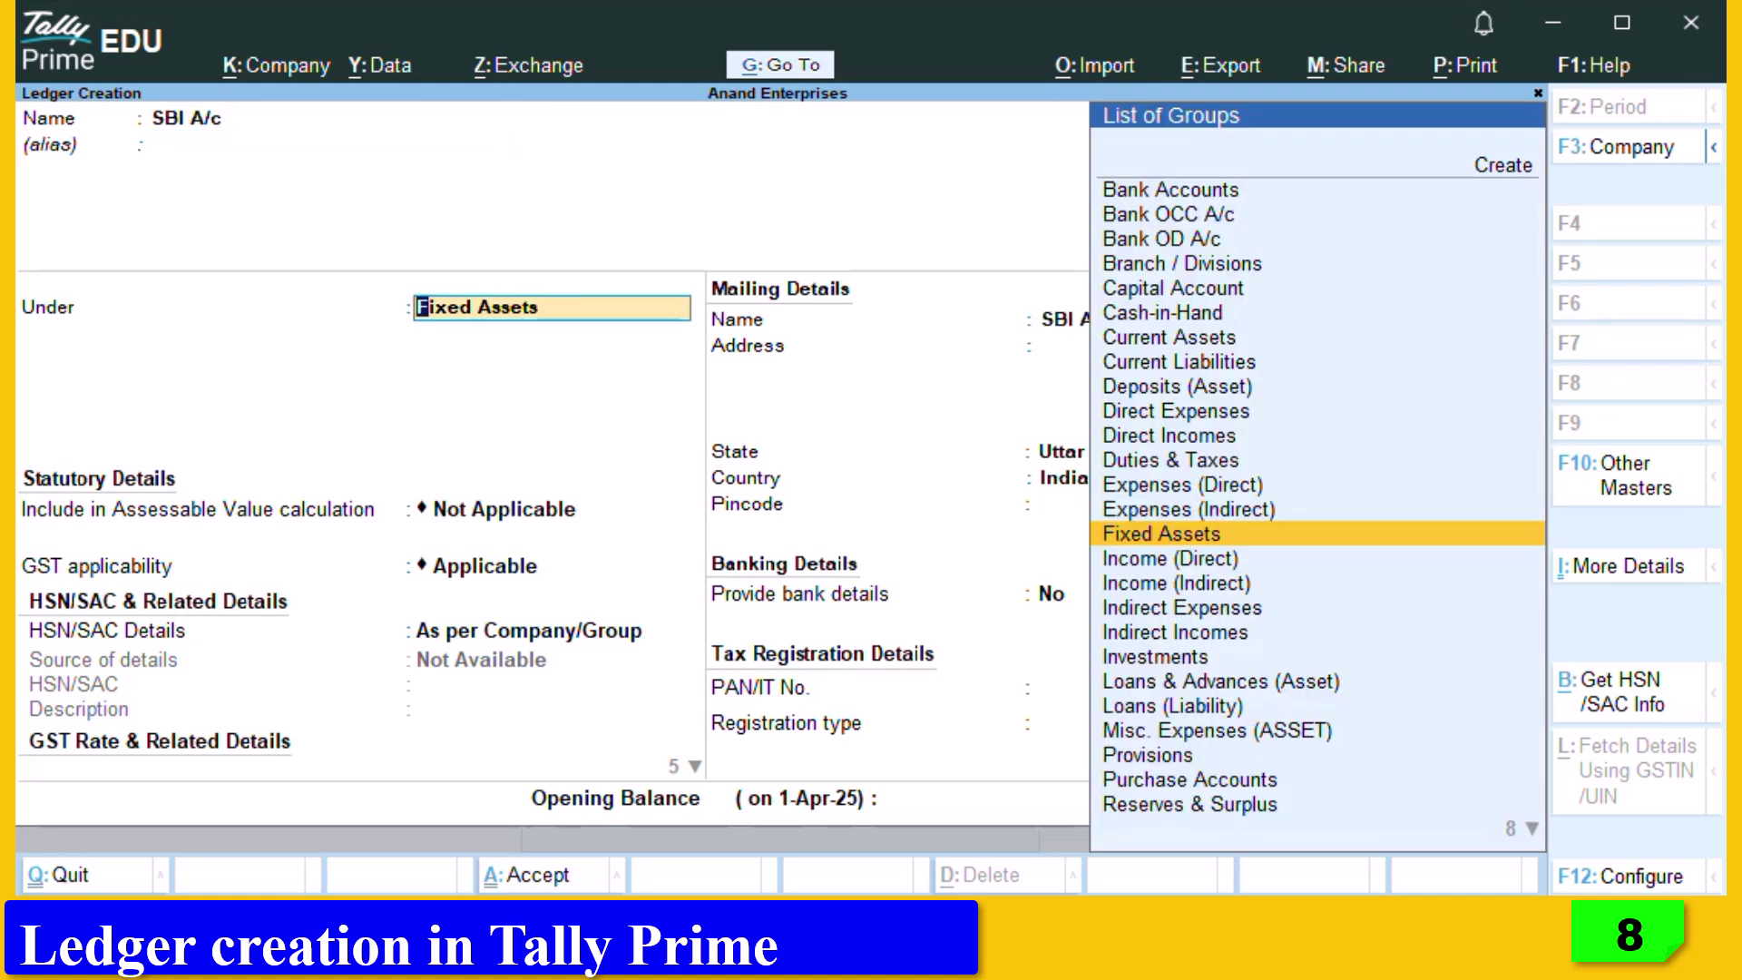
type("Ba")
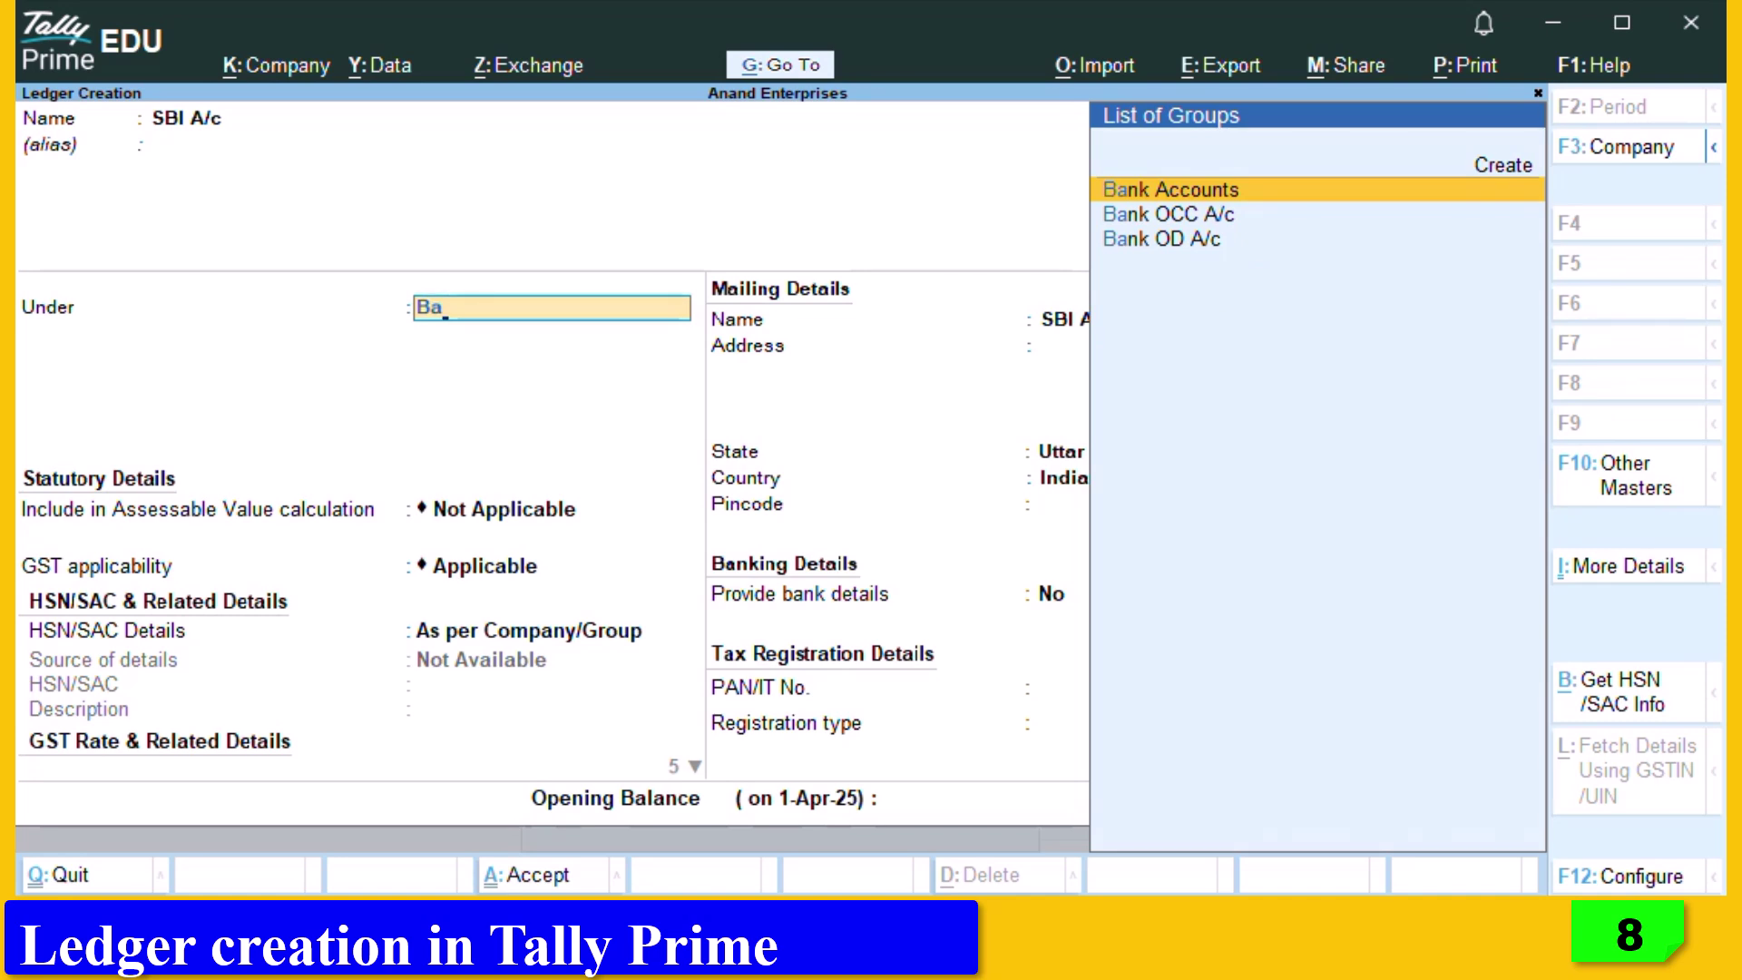
key("Return")
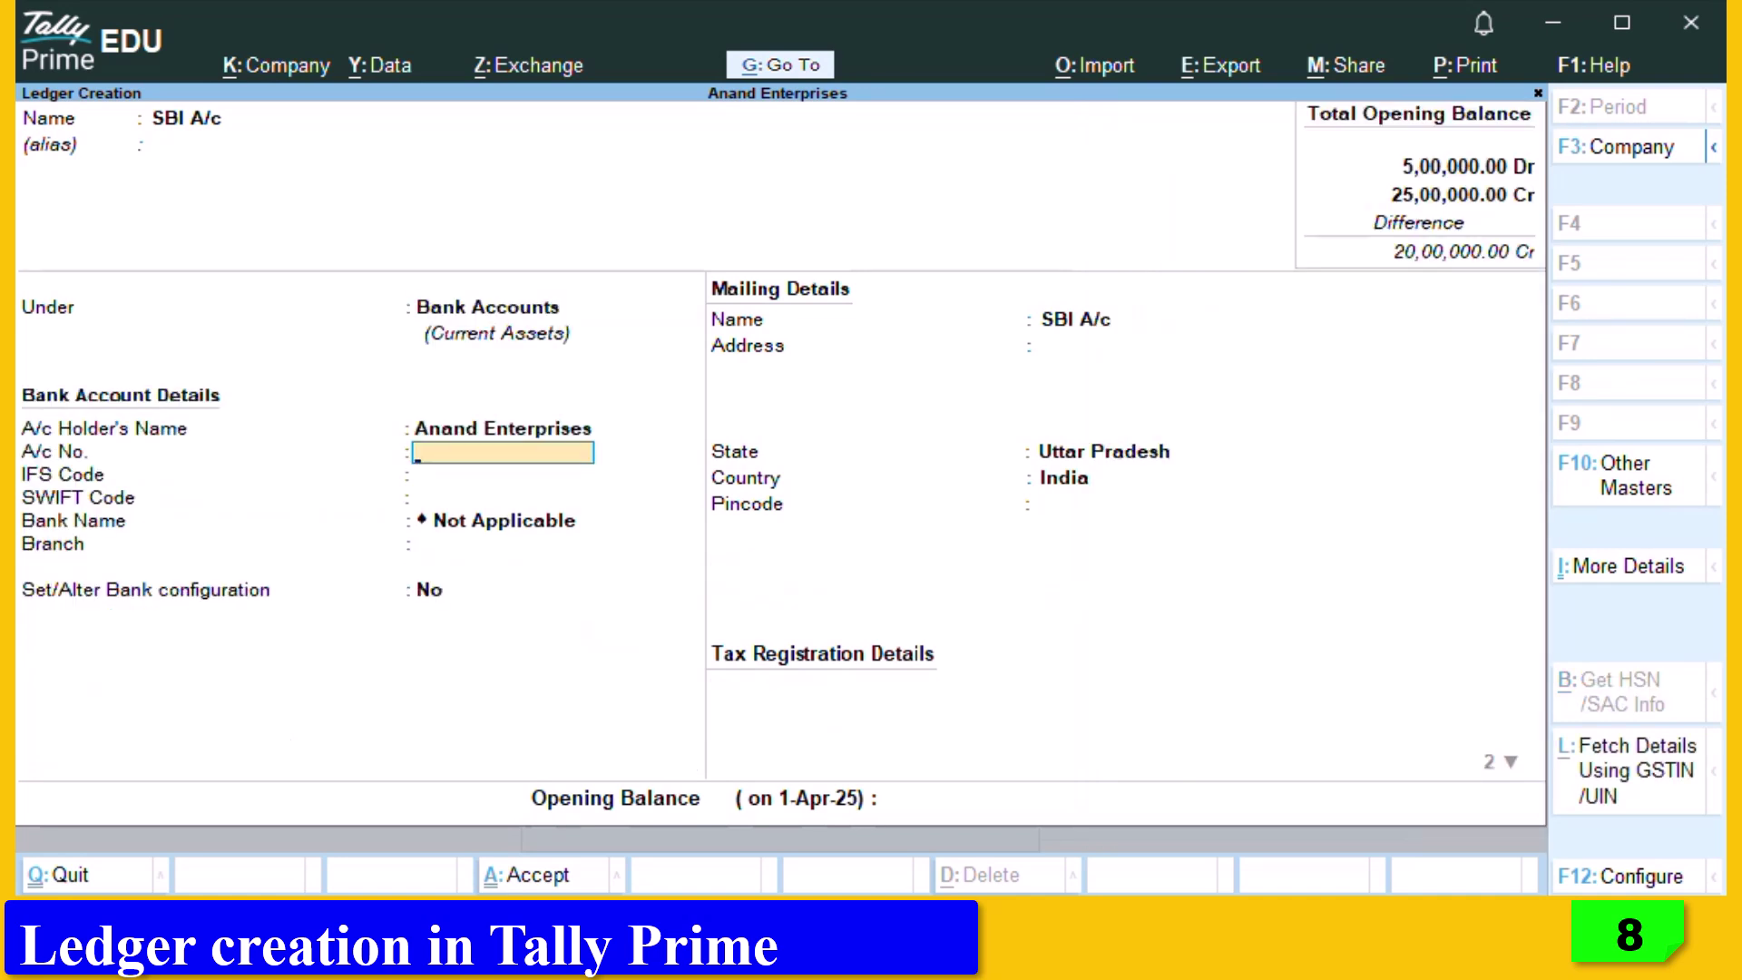
Keep the SBI A/c ledger's default bank and mailing details, leaving the account number, IFS code, SWIFT code, branch, address and pincode blank.
key("Return")
key("Return")
key("Return")
key("Return")
key("Return")
key("Return")
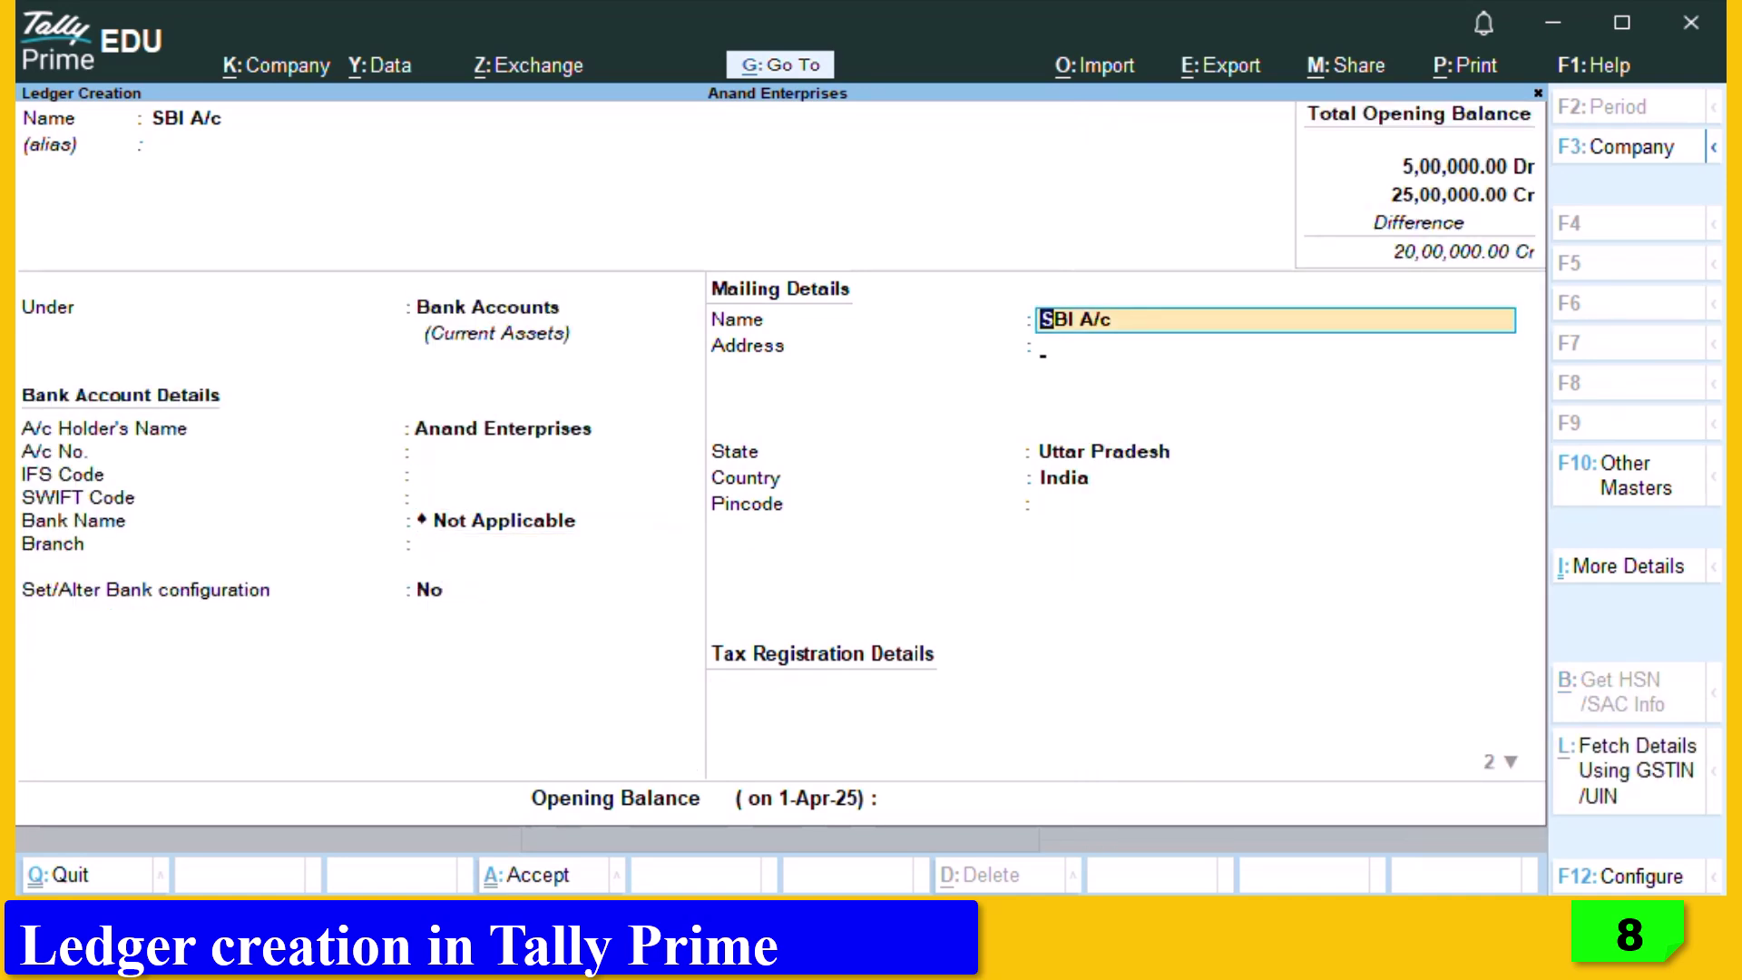
key("Return")
key("Return")
key("Return")
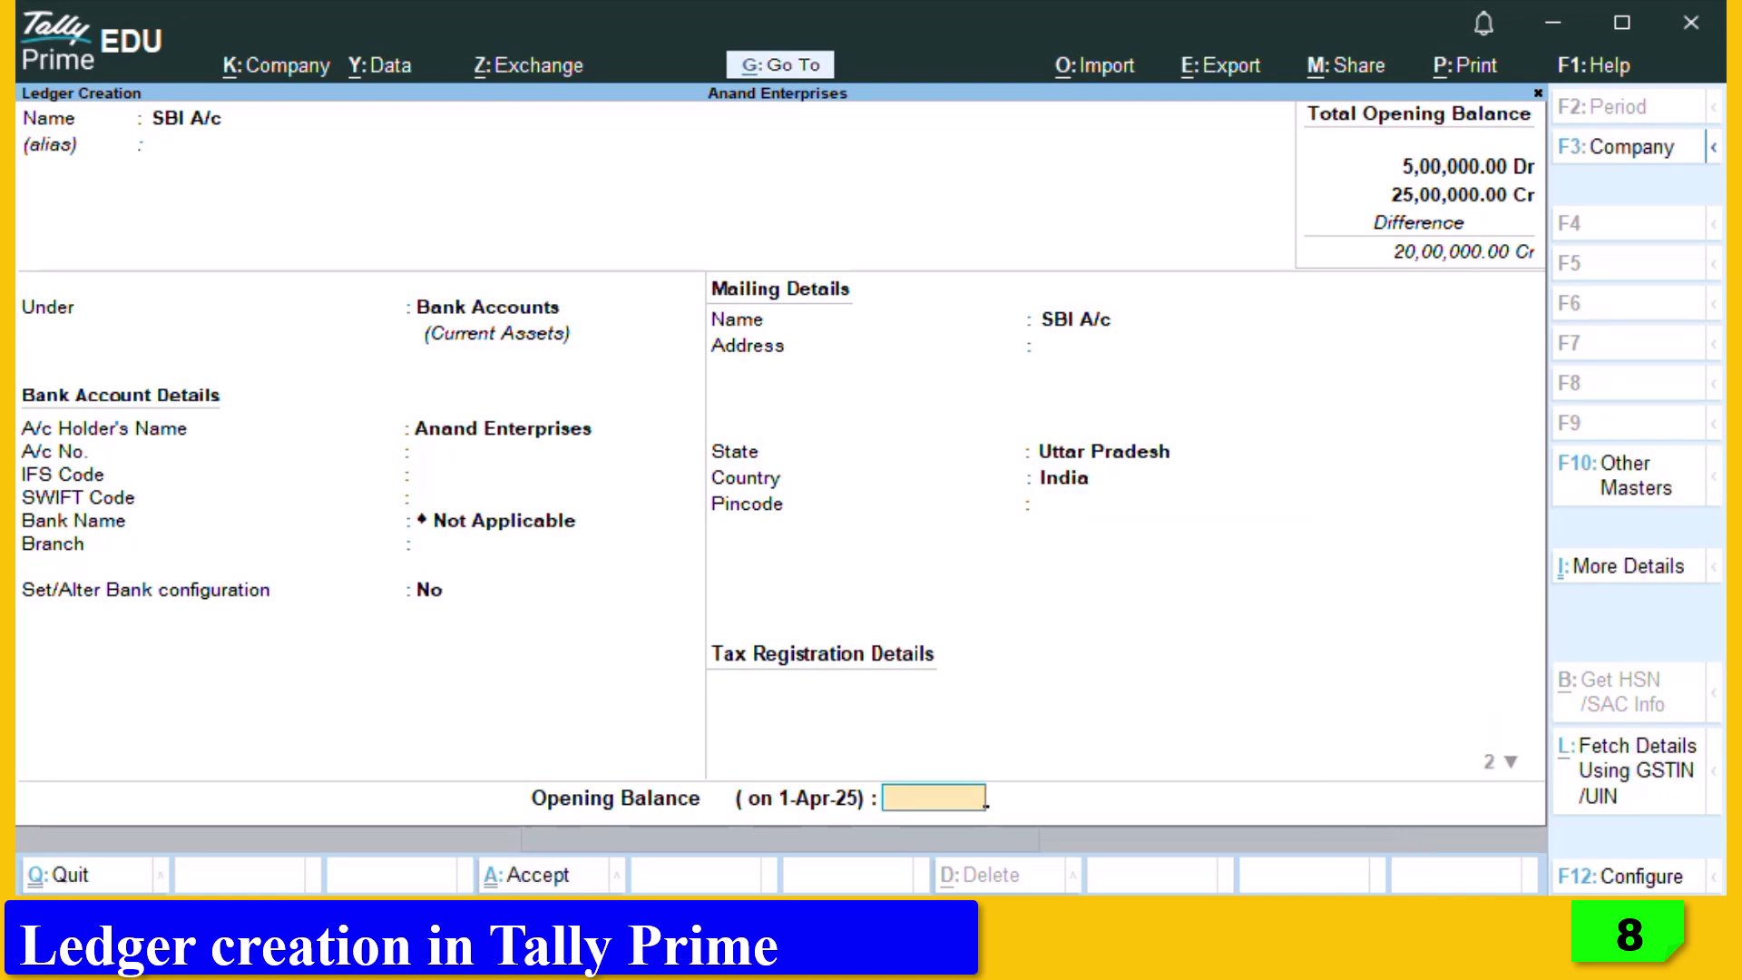
Set the SBI A/c ledger's opening balance to 15,00,000 Dr, save the ledger and leave ledger creation.
type("1500000")
key("Return")
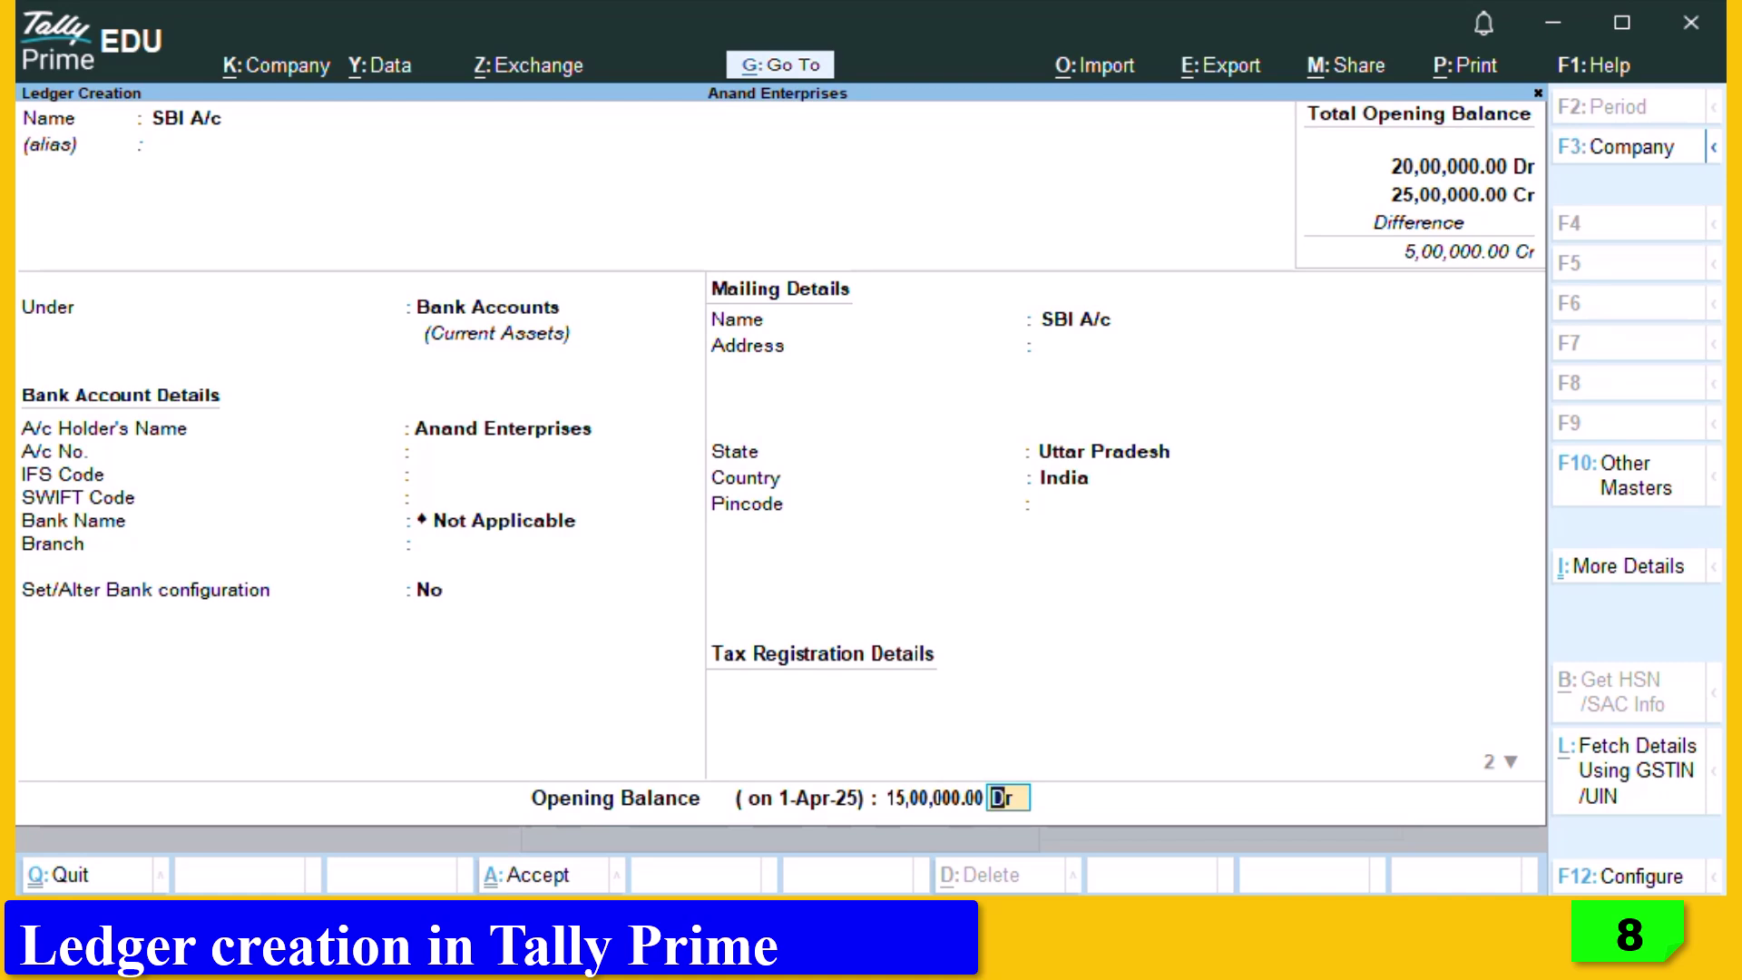
key("Return")
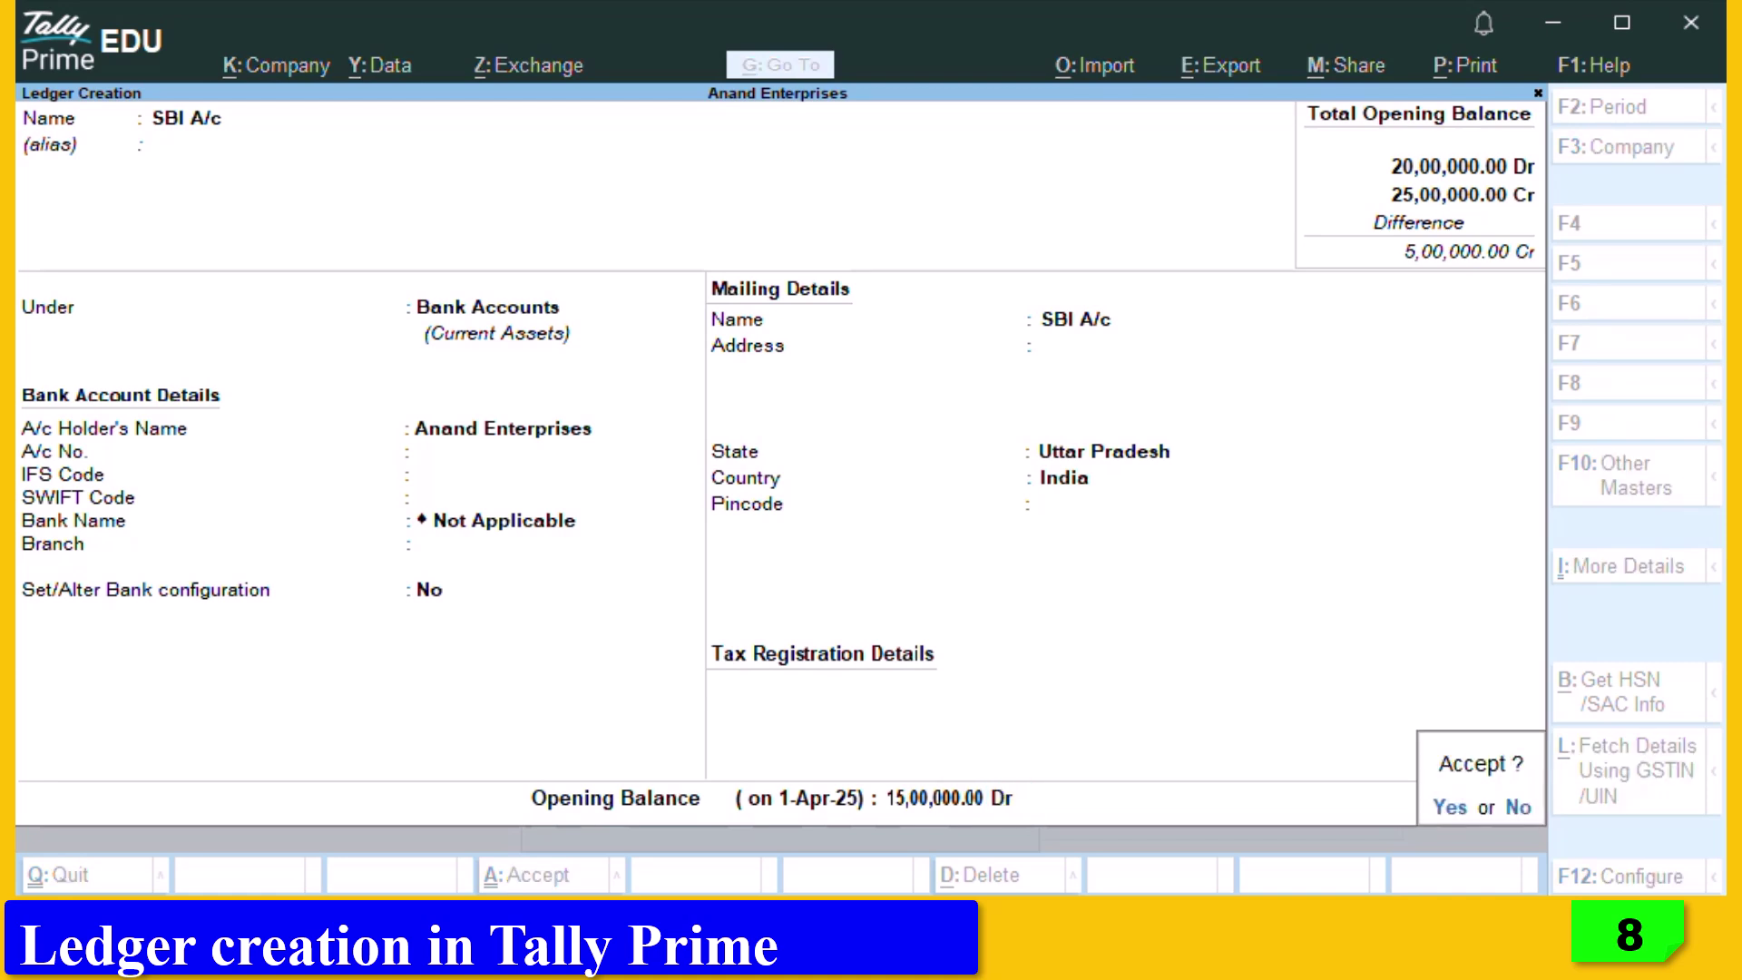
key("Return")
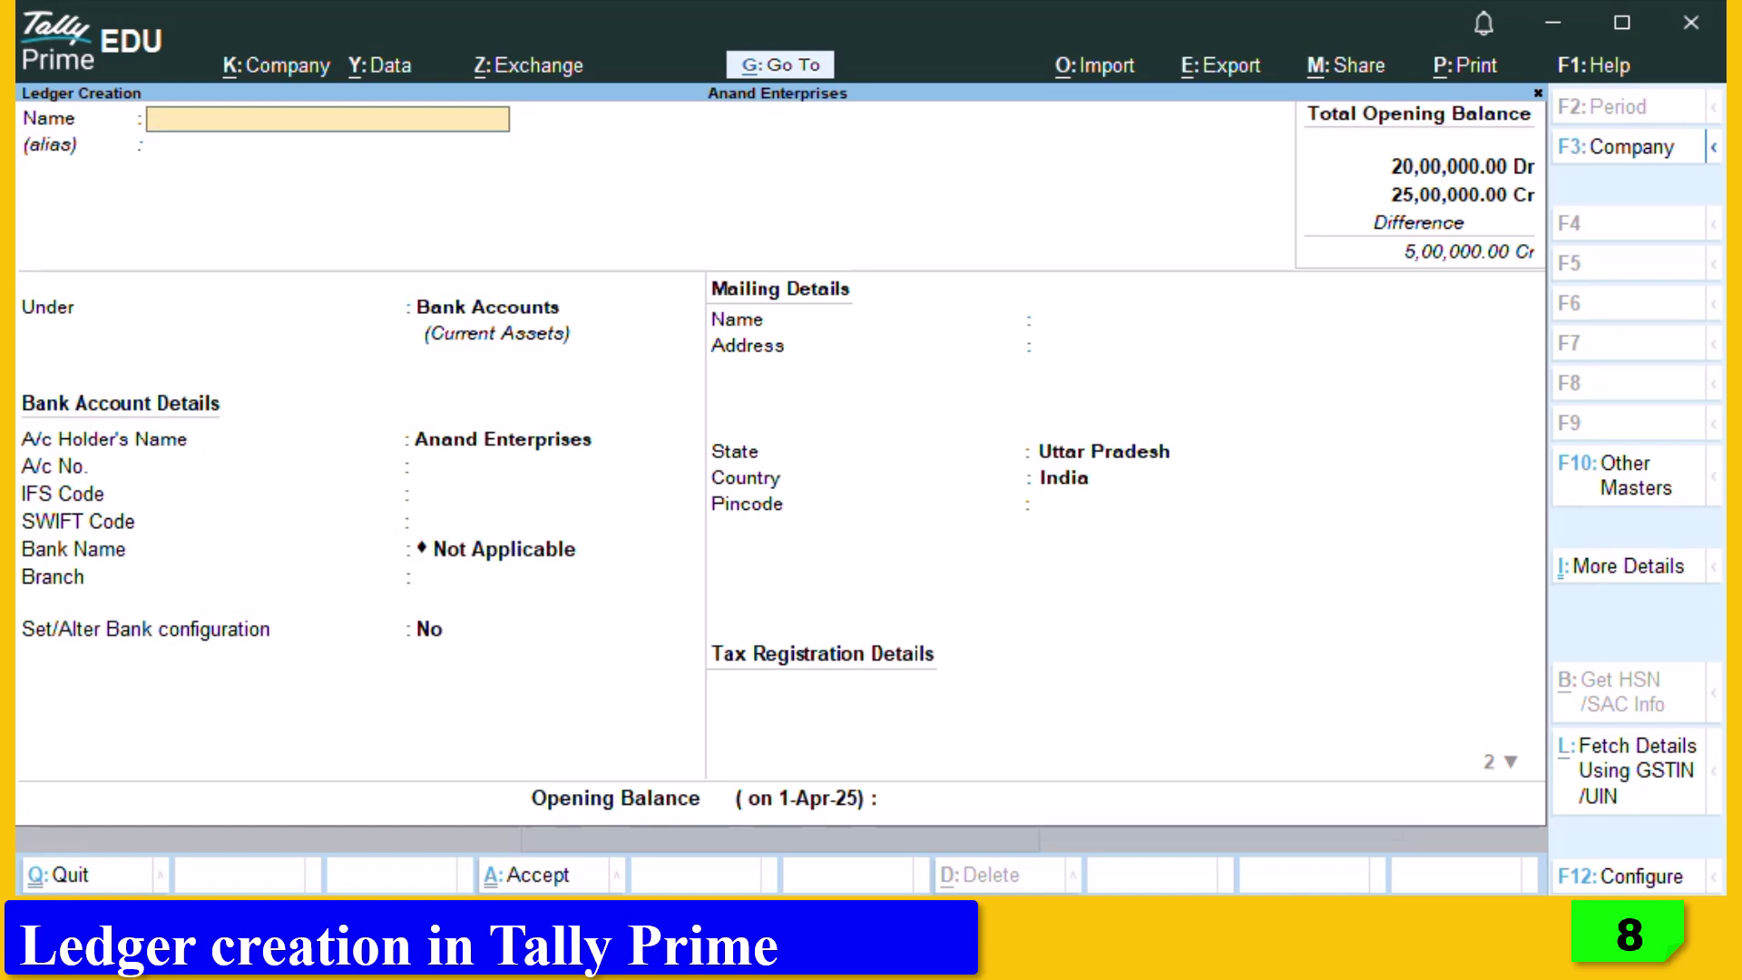
key("Escape")
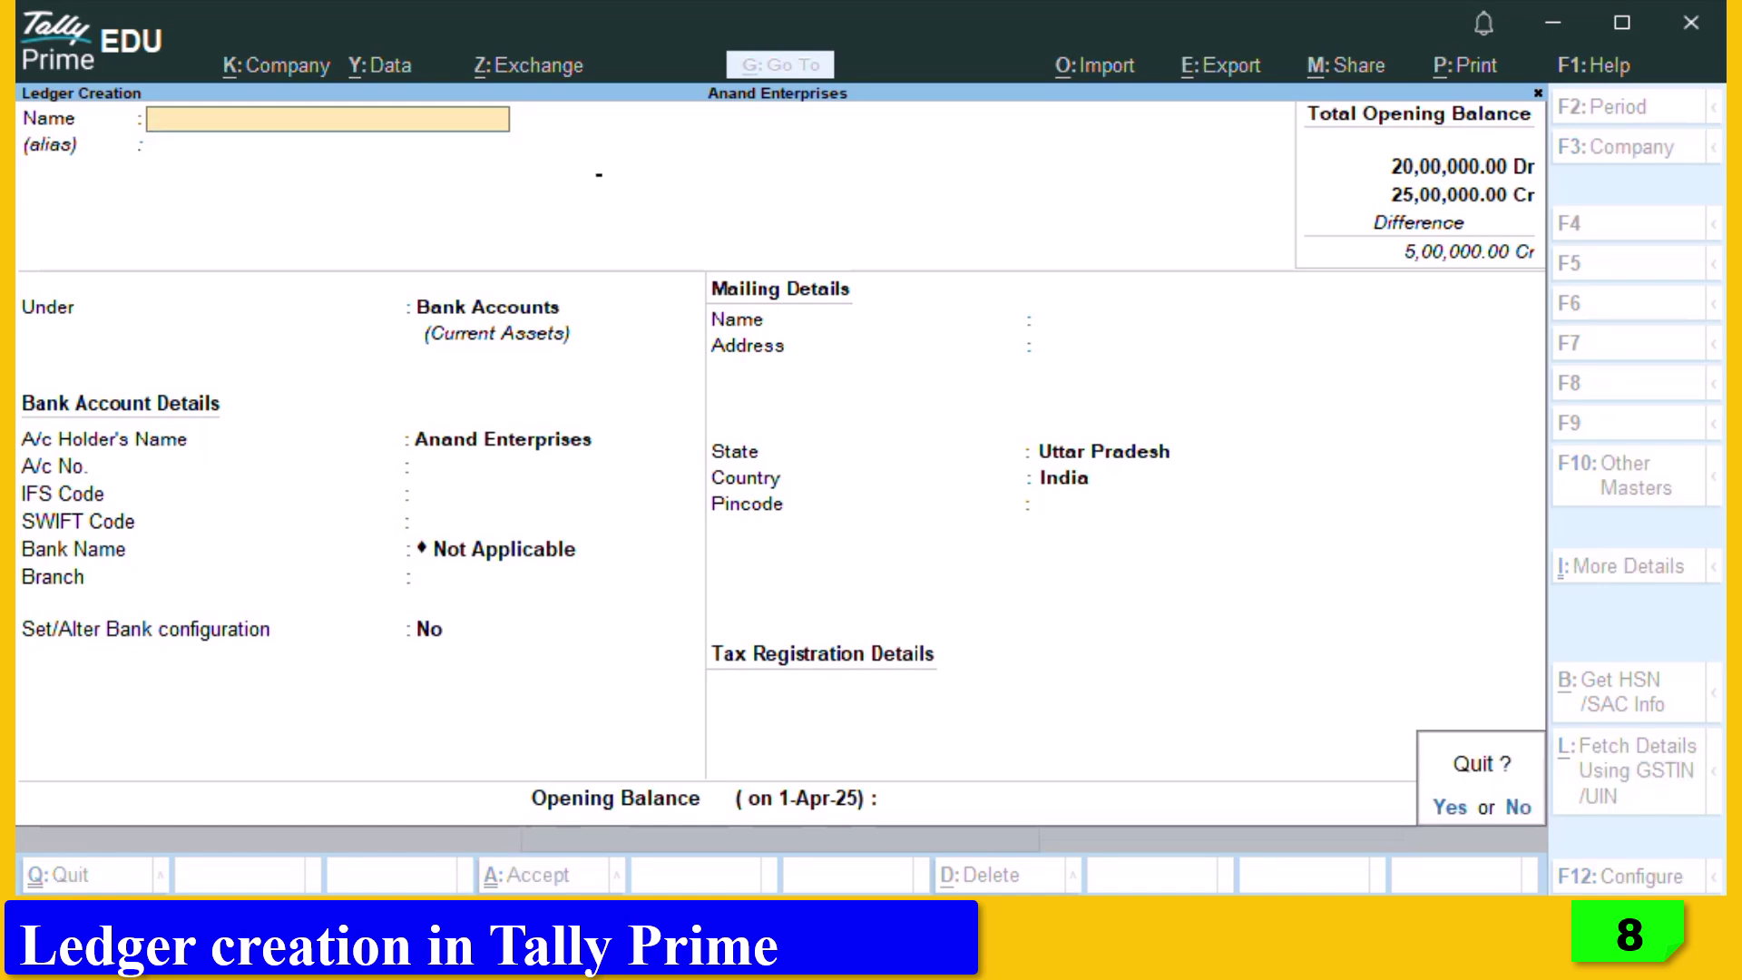
key("Return")
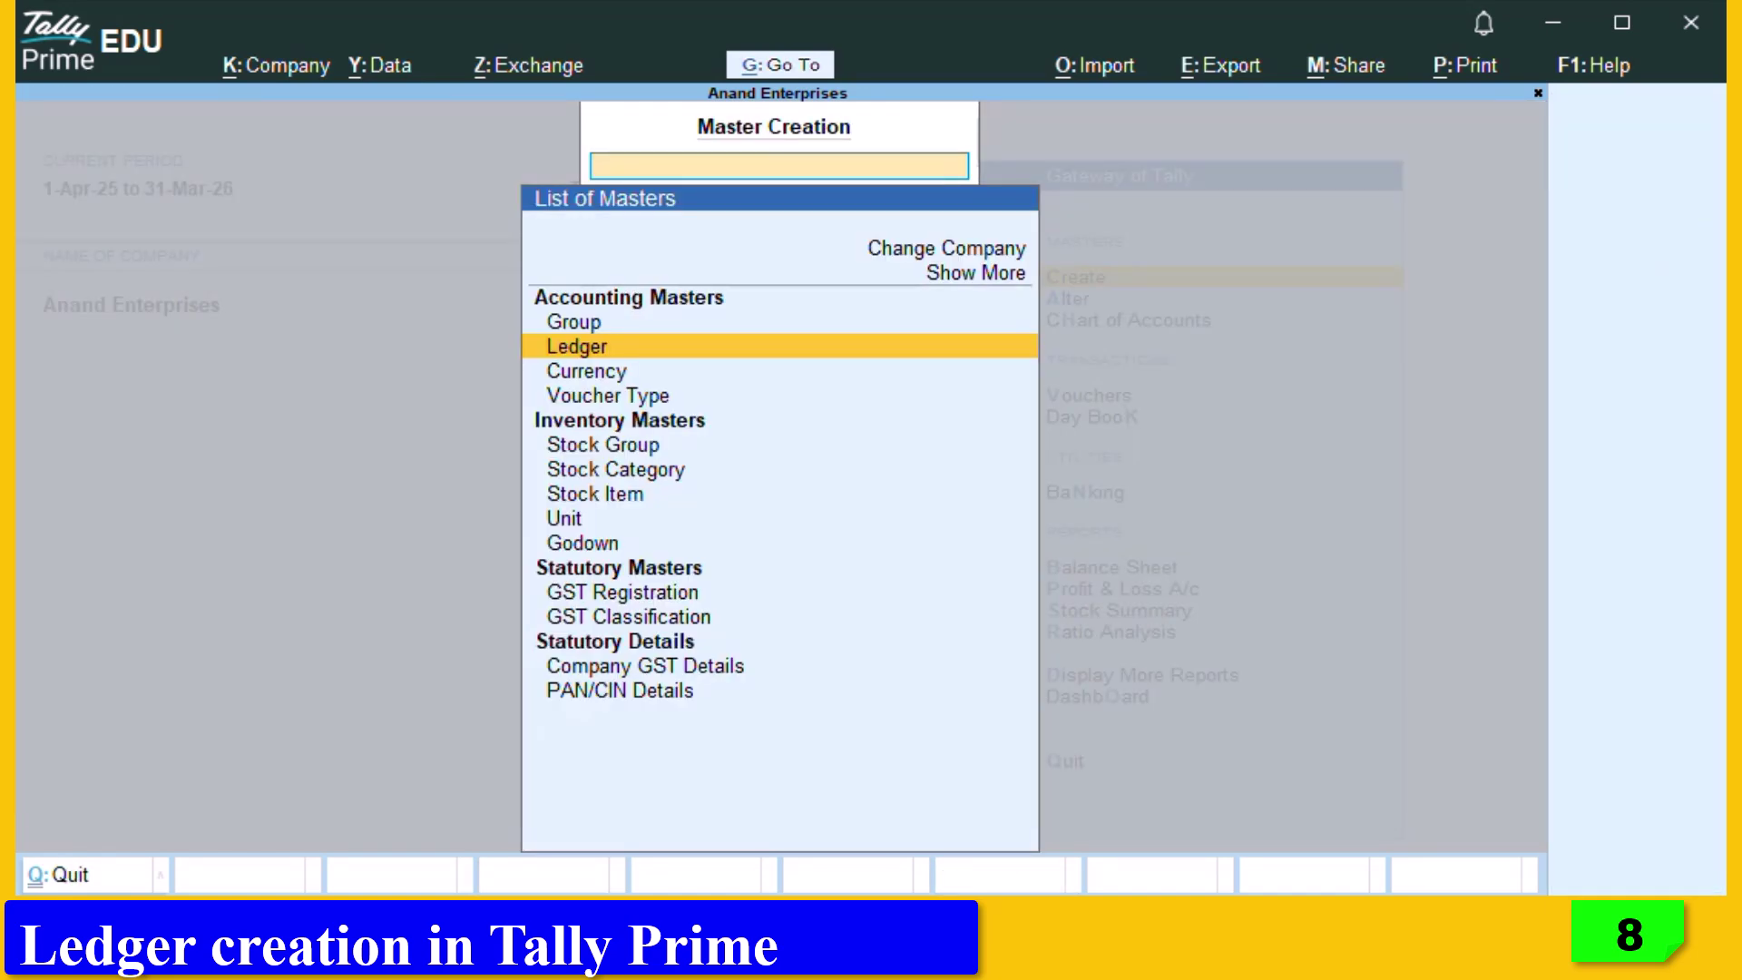
key("Escape")
Open the existing Cash ledger for alteration.
key("Down")
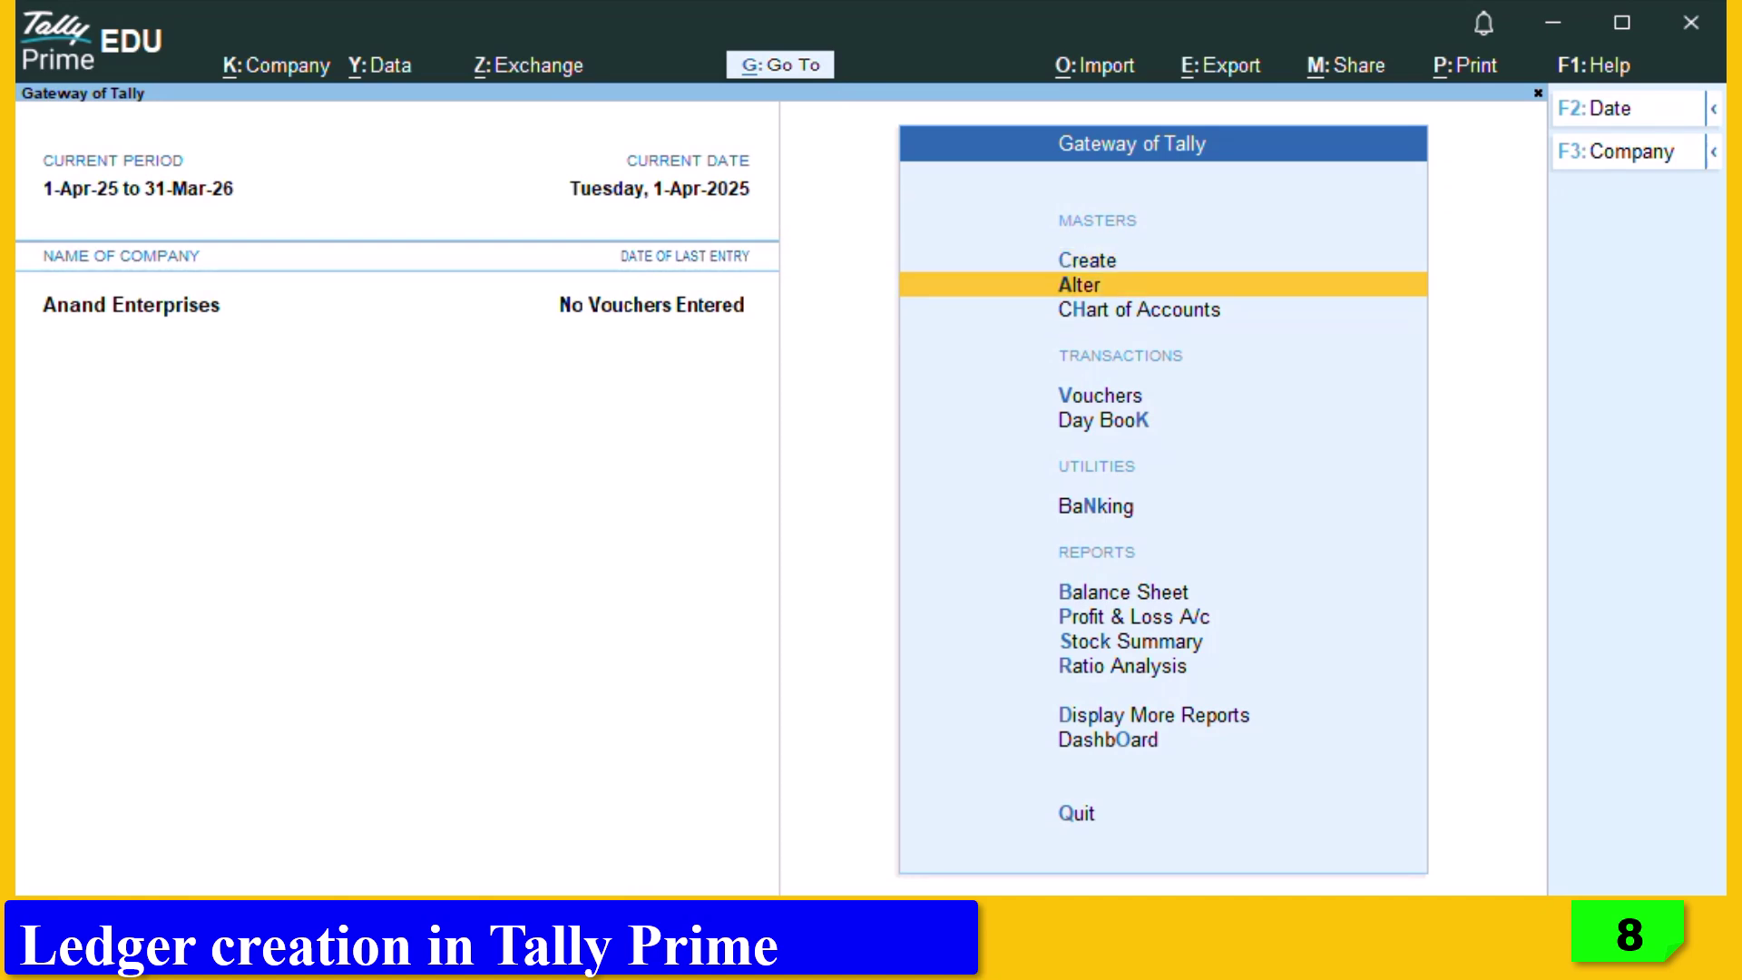
key("Return")
key("Down")
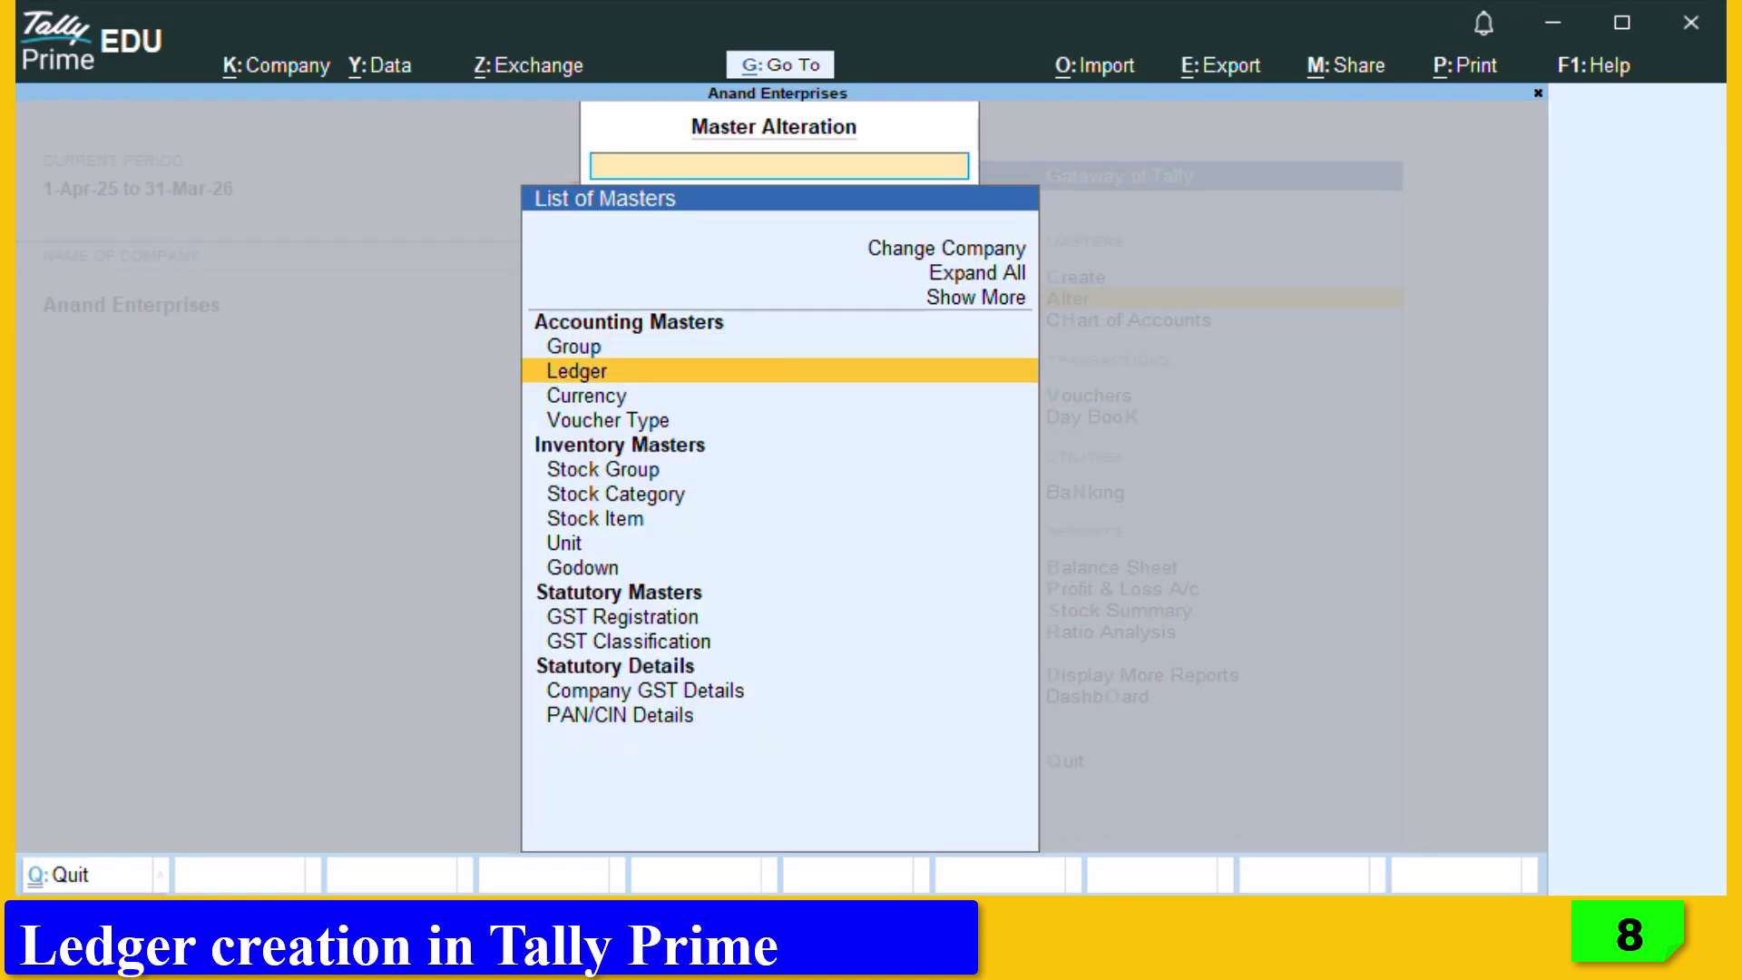
key("Return")
key("Down")
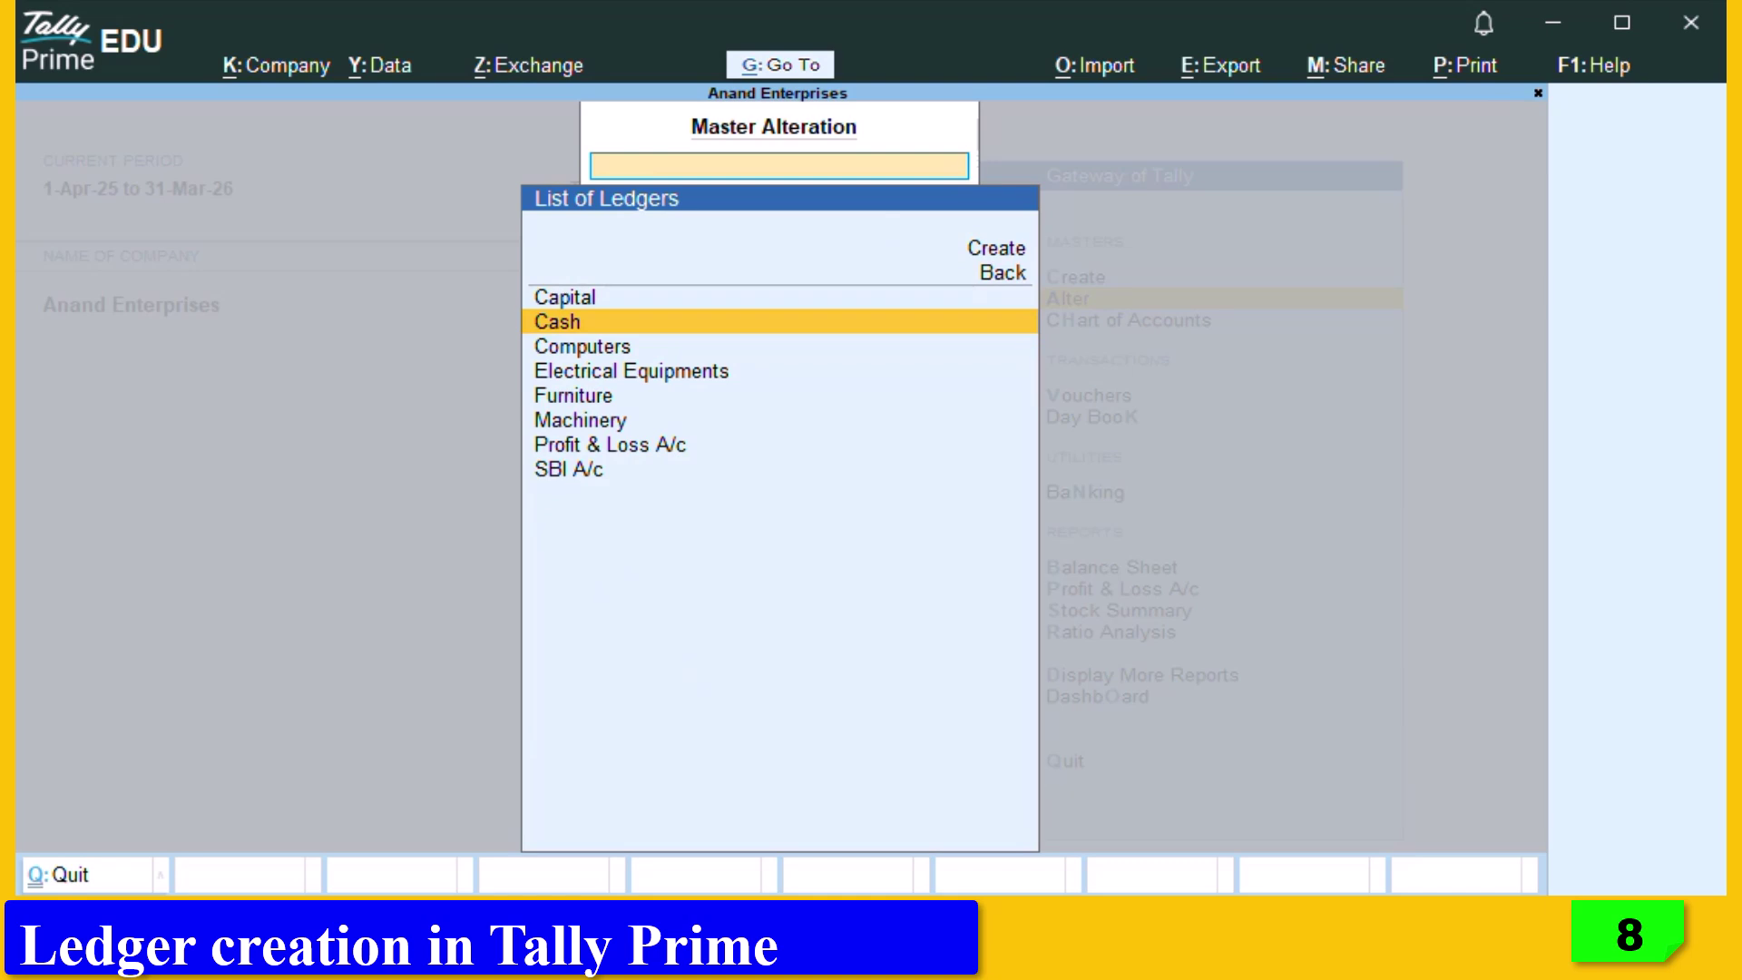
key("Return")
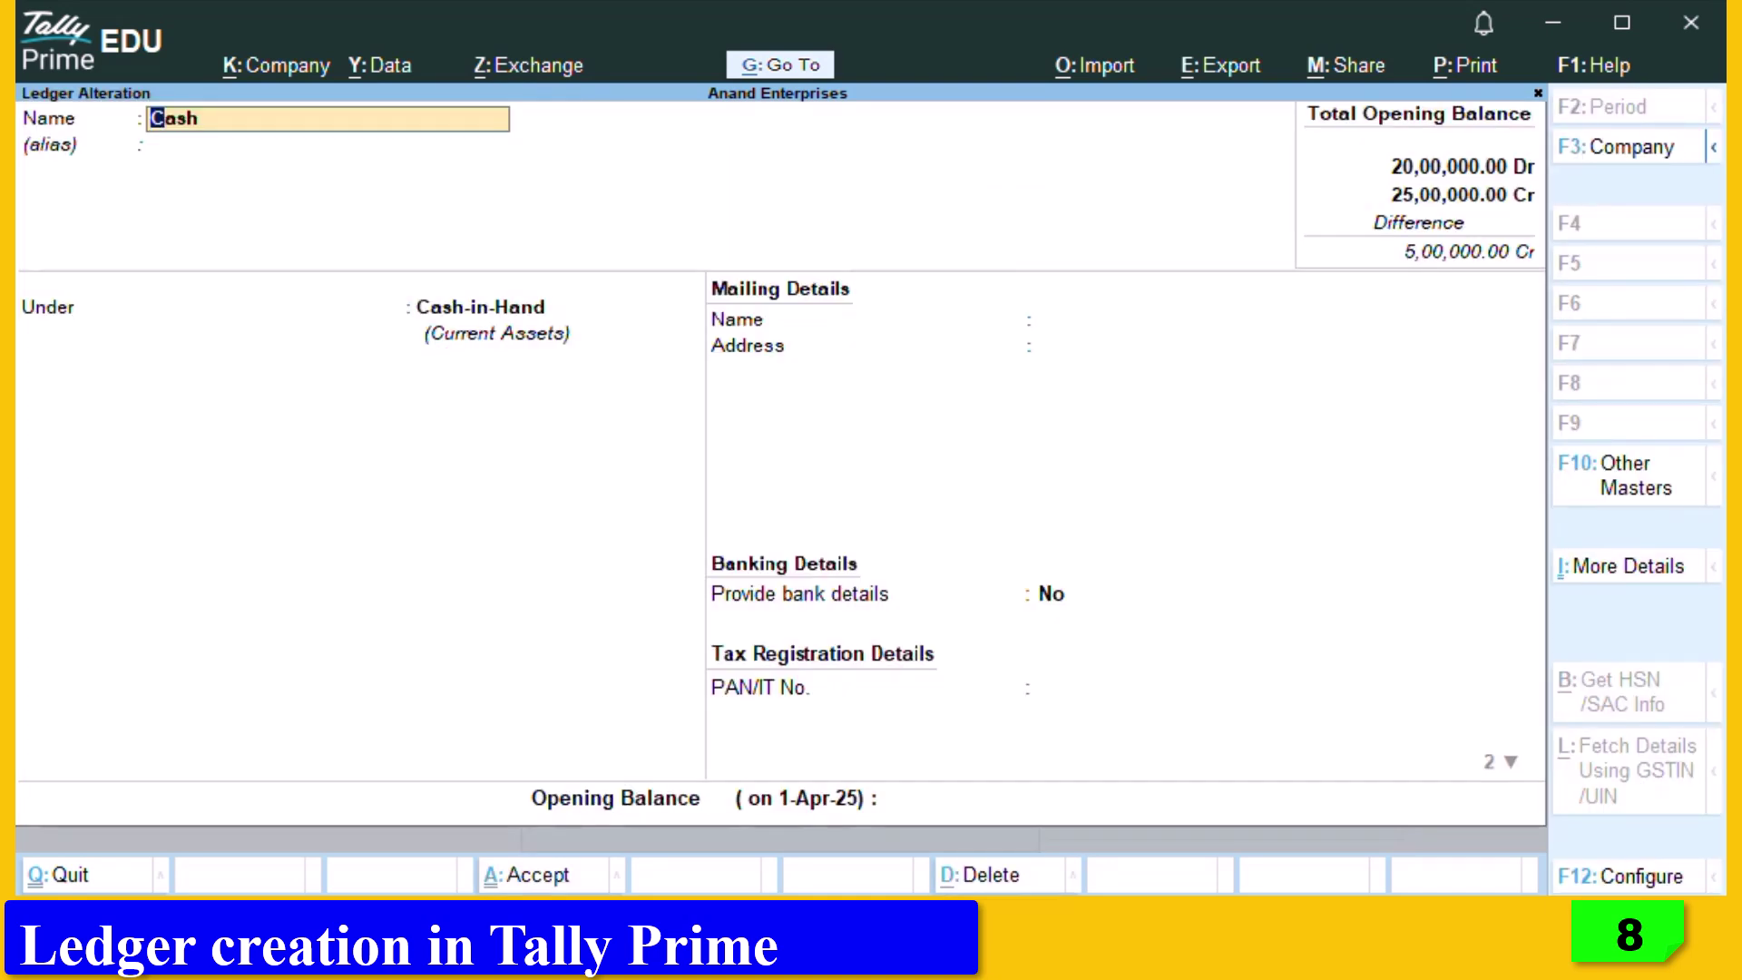
Set the Cash ledger's opening balance to 5,00,000 Dr, save it and return to the Gateway of Tally.
left_click(898, 807)
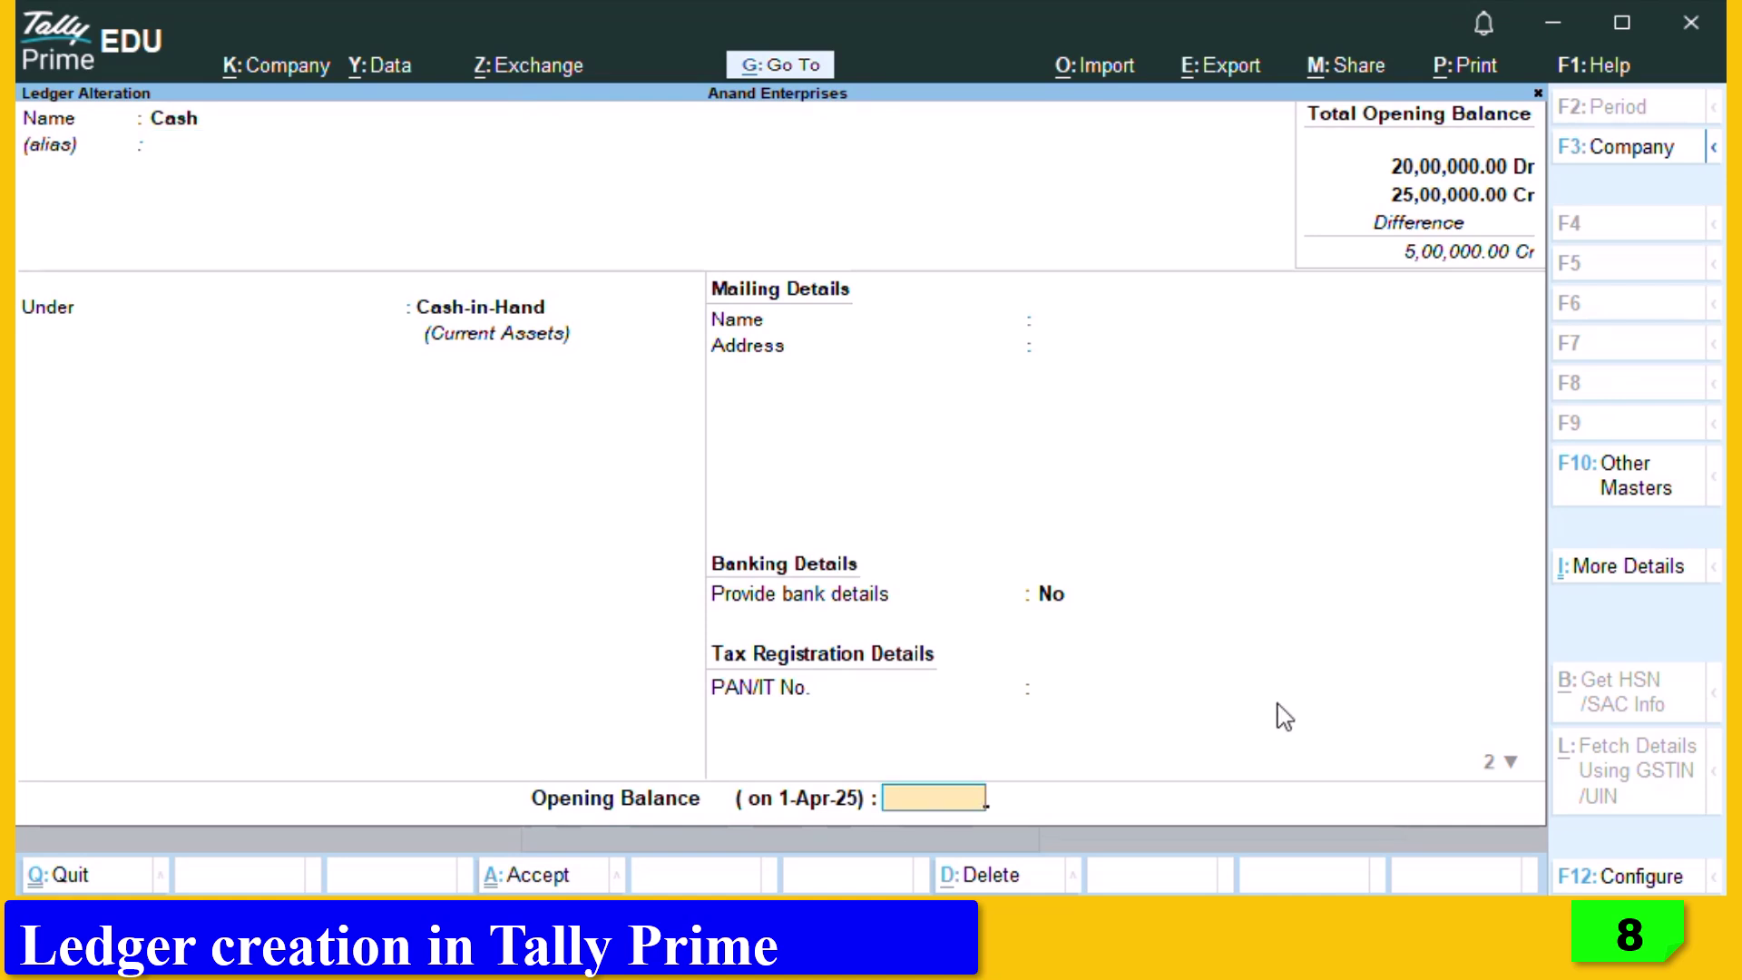
type("5,00,")
type("00000")
key("Return")
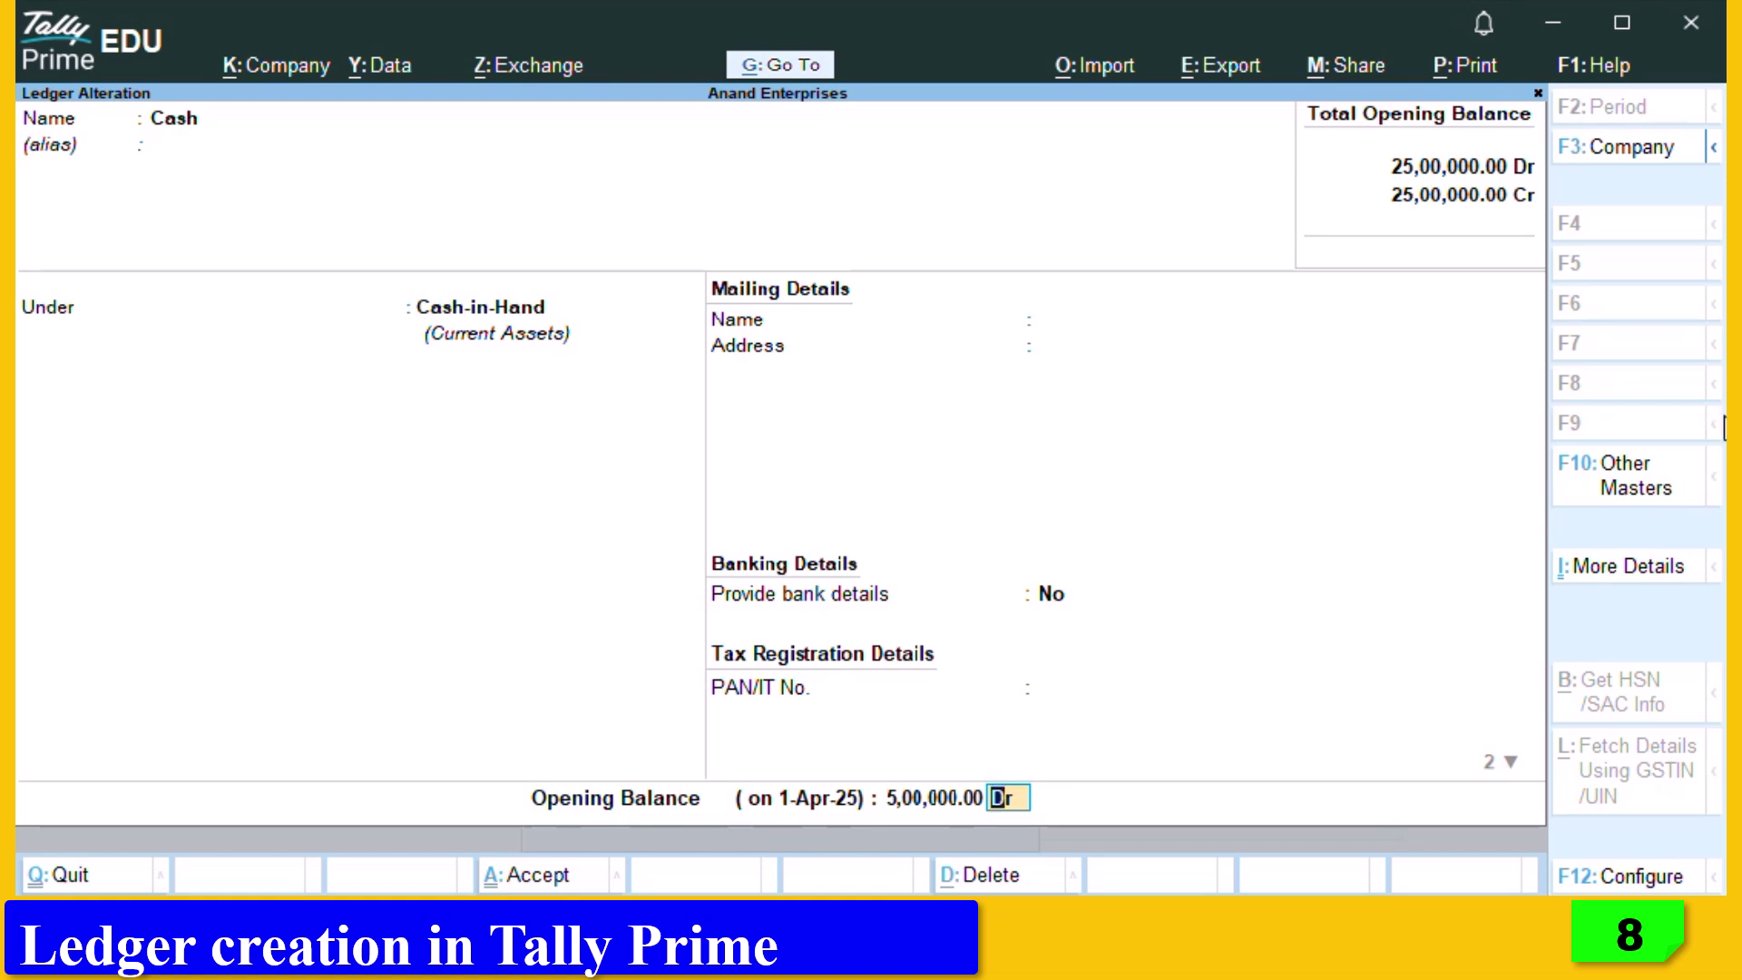
key("Return")
key("Return")
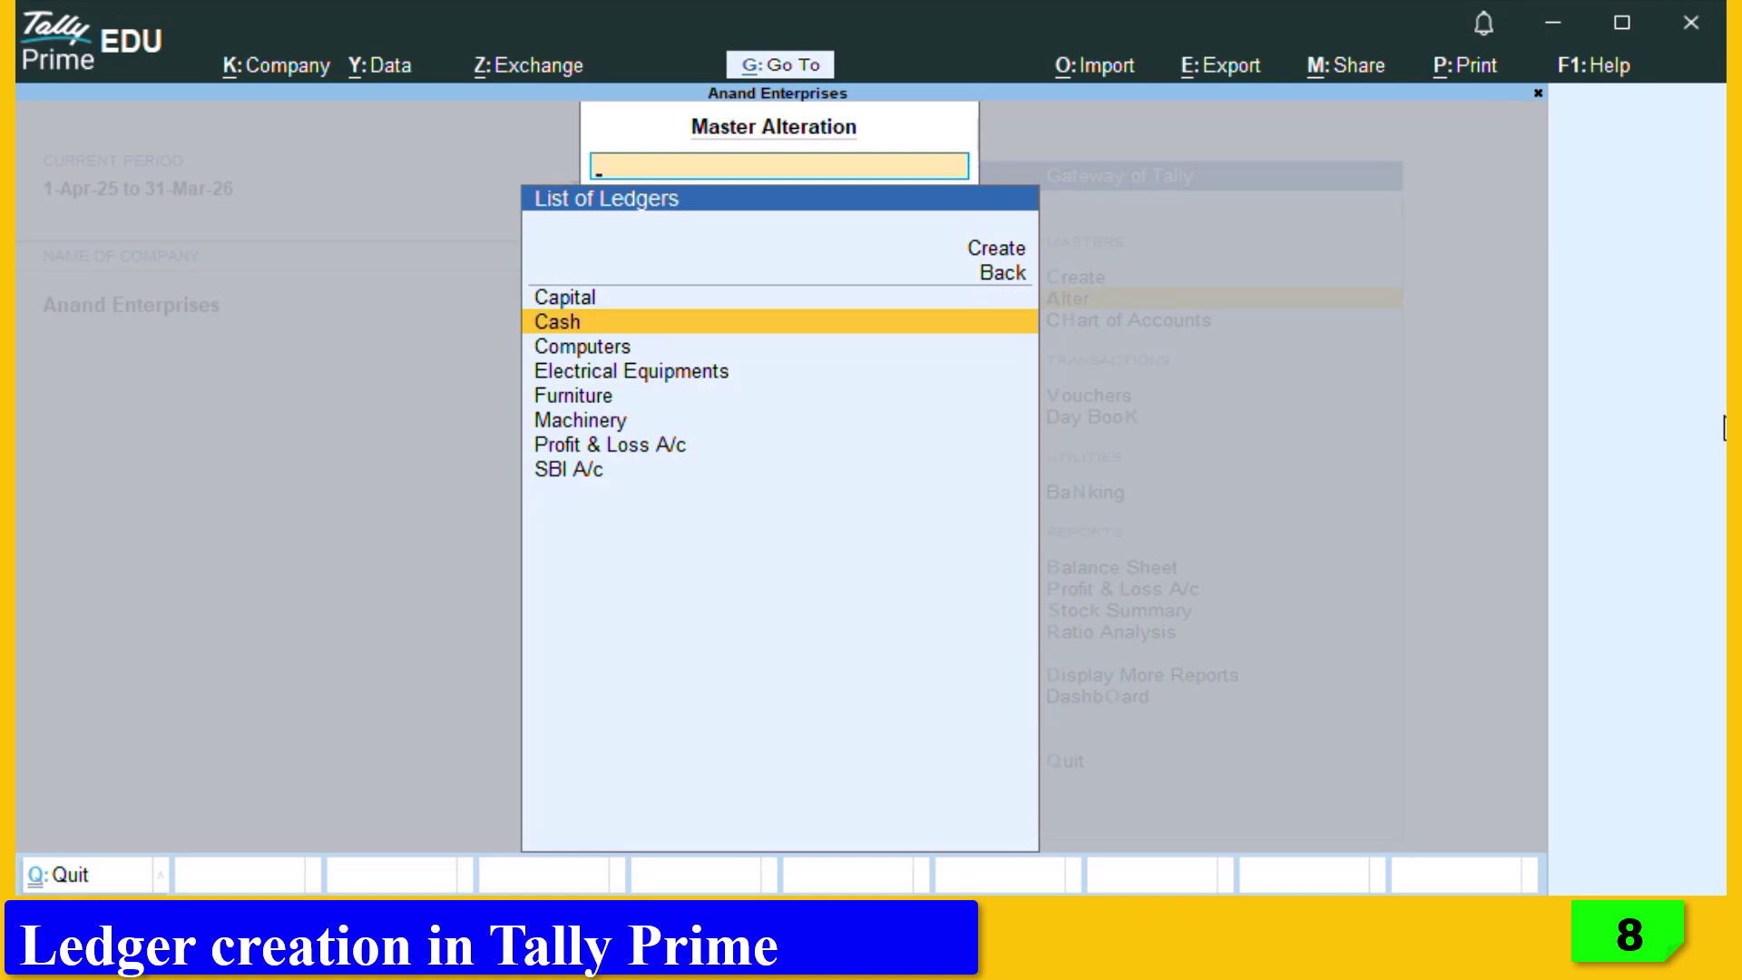
key("Escape")
key("Escape")
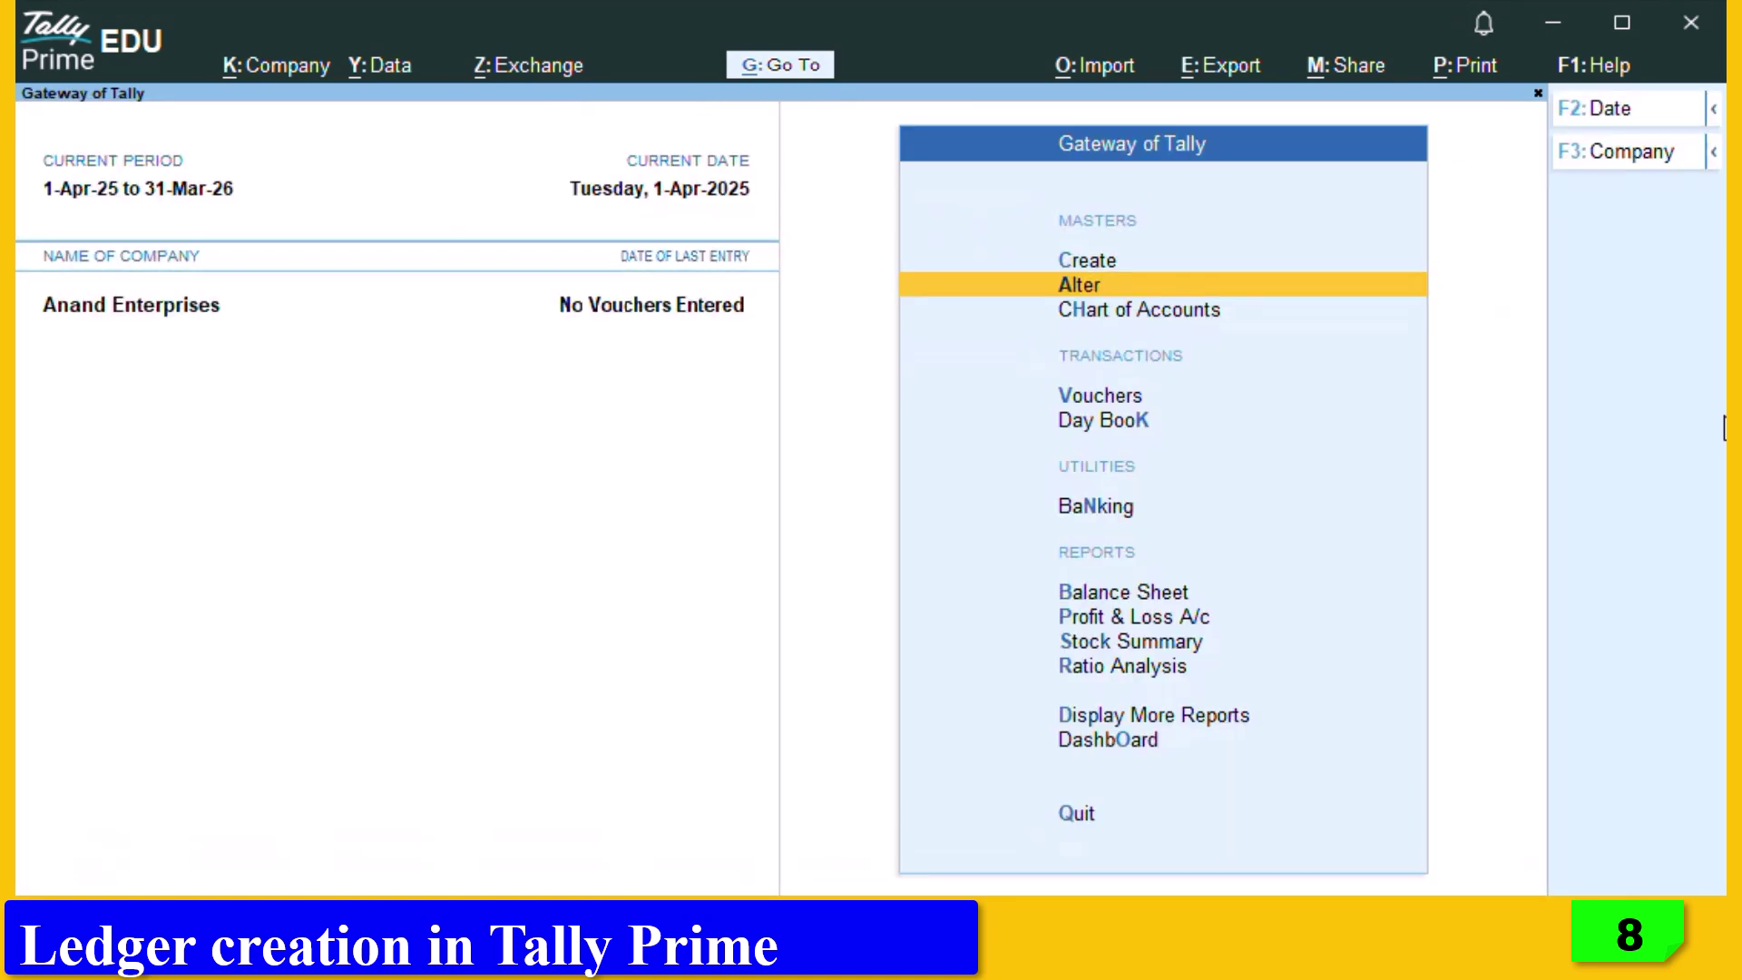
Display the Balance Sheet of Anand Enterprises in detailed format to review the ledgers and groups under each head.
left_click(1108, 599)
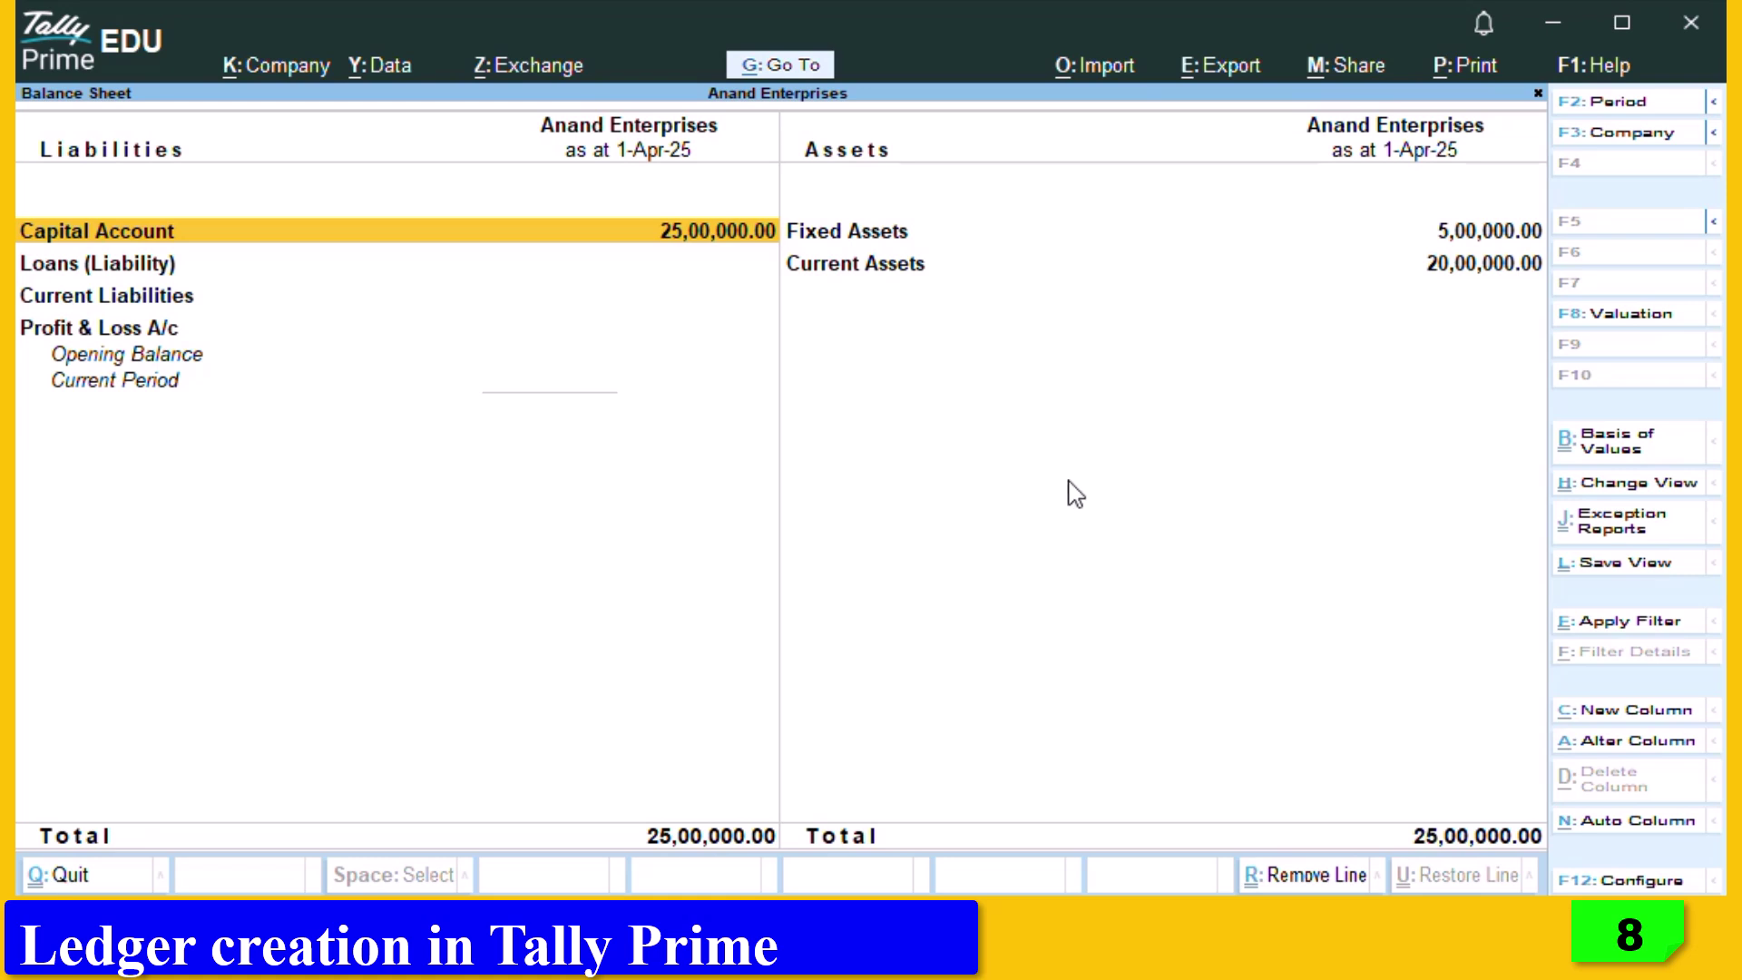
key("alt")
key("ctrl")
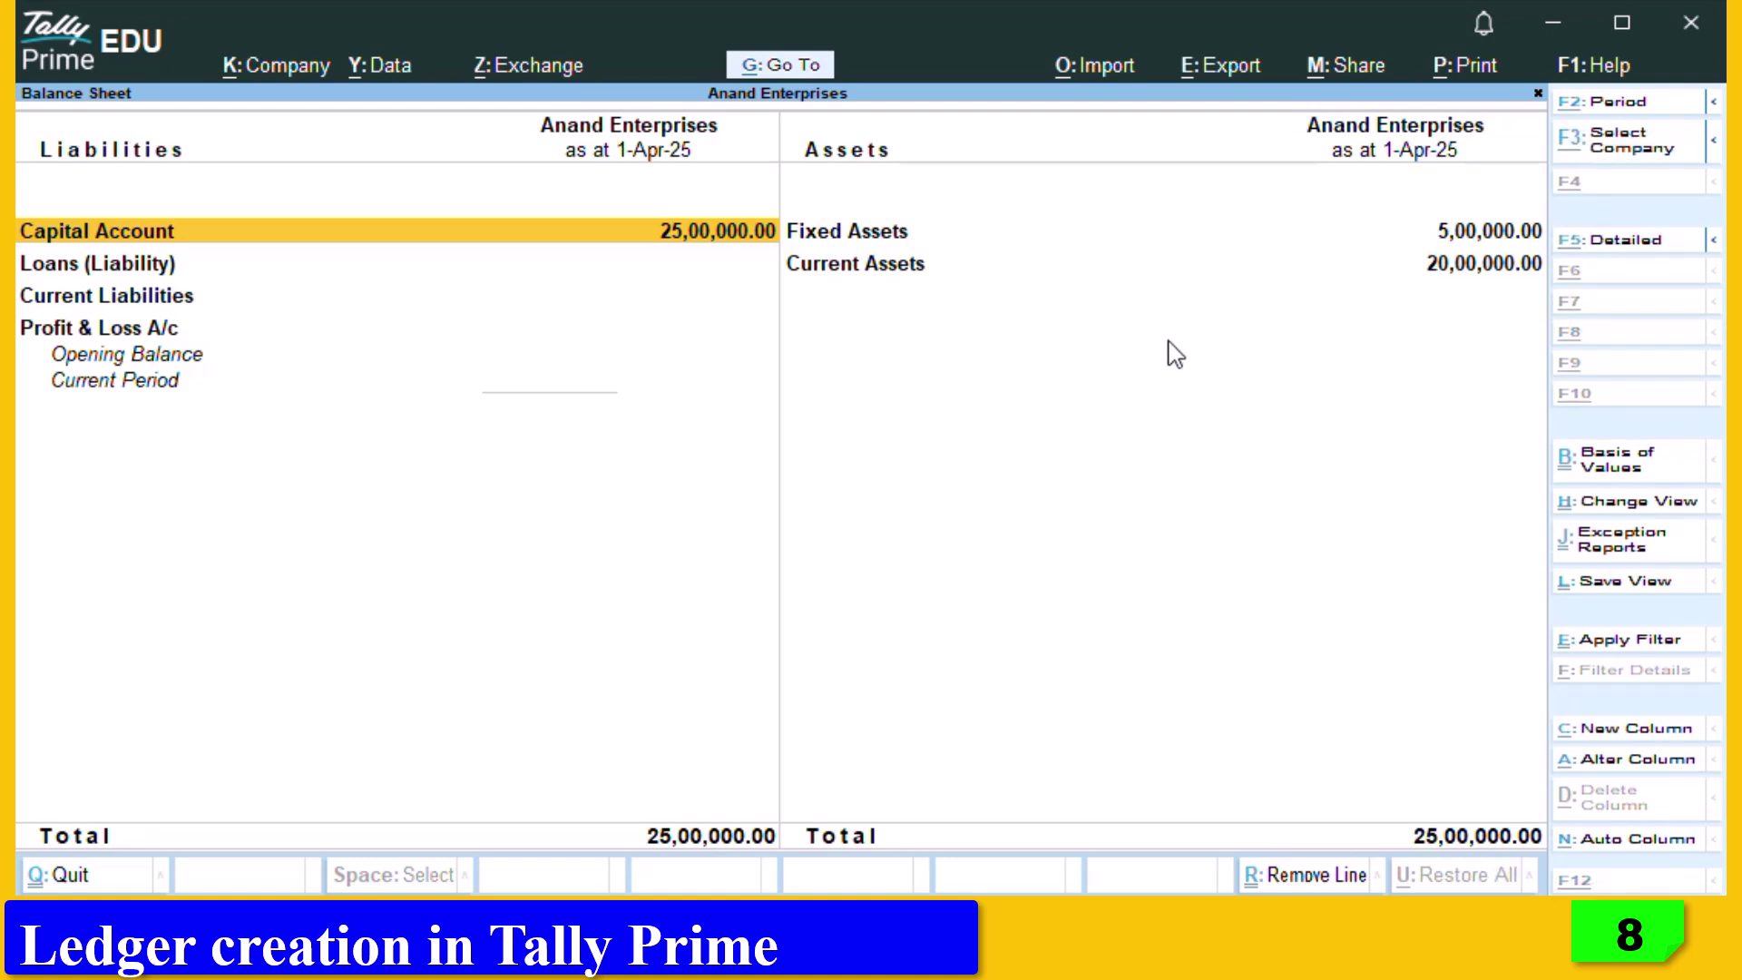
key("alt+F5")
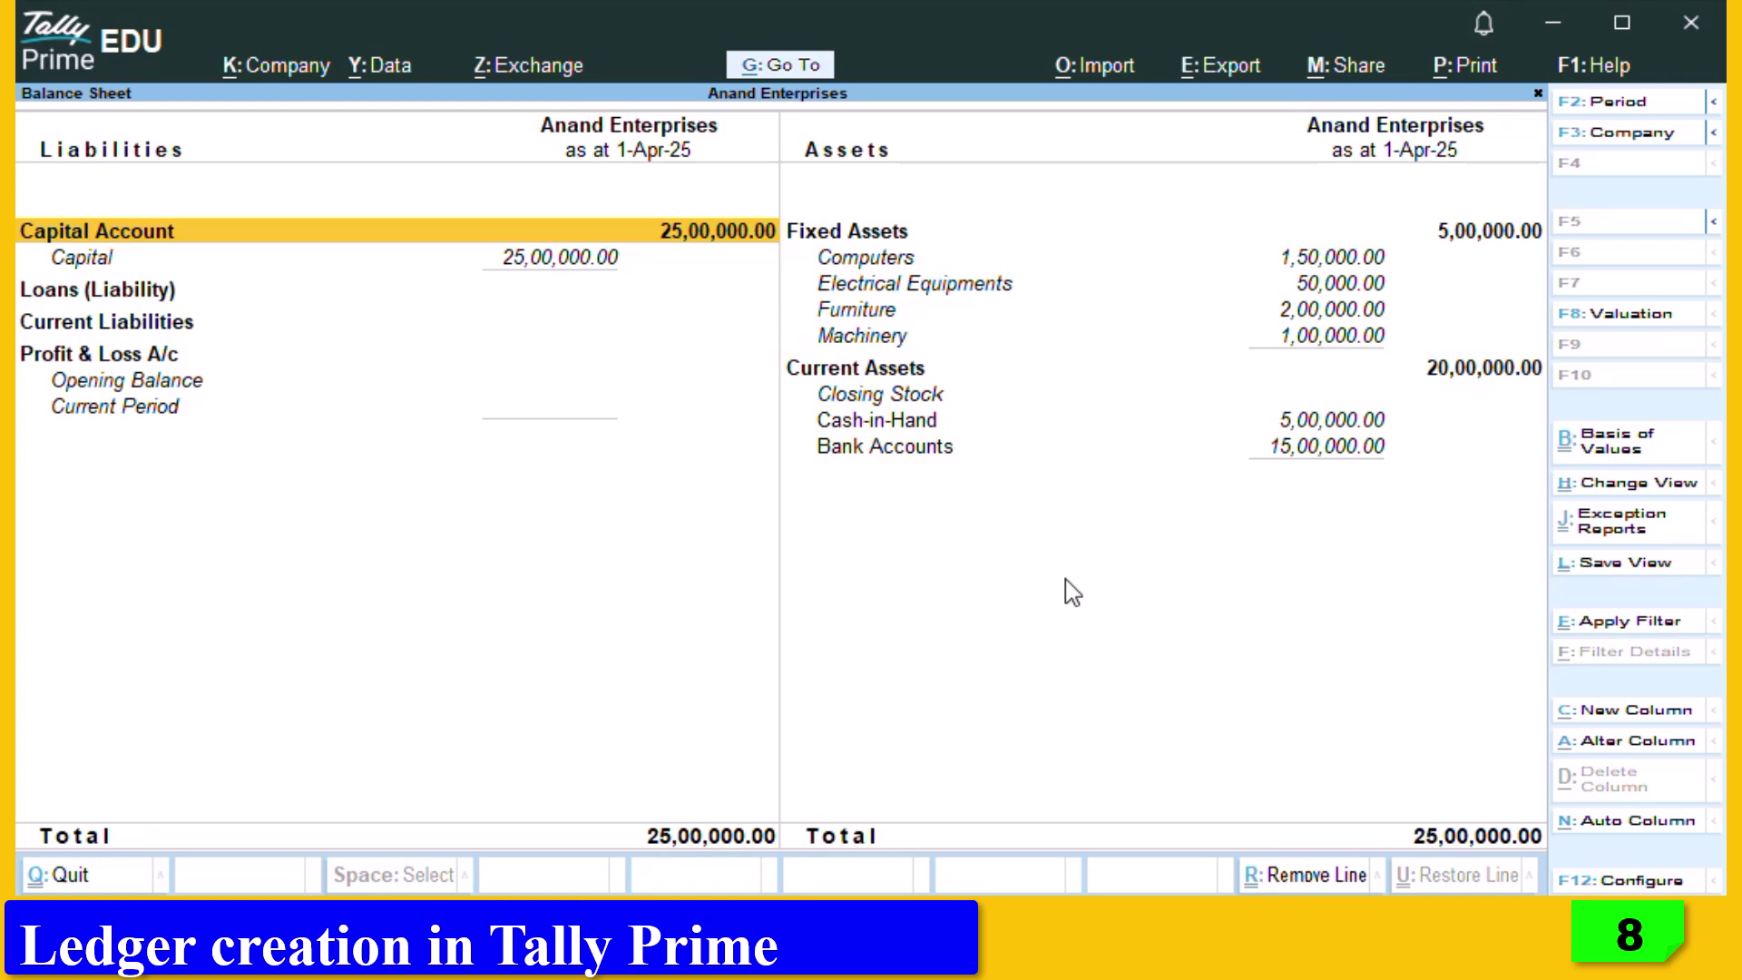